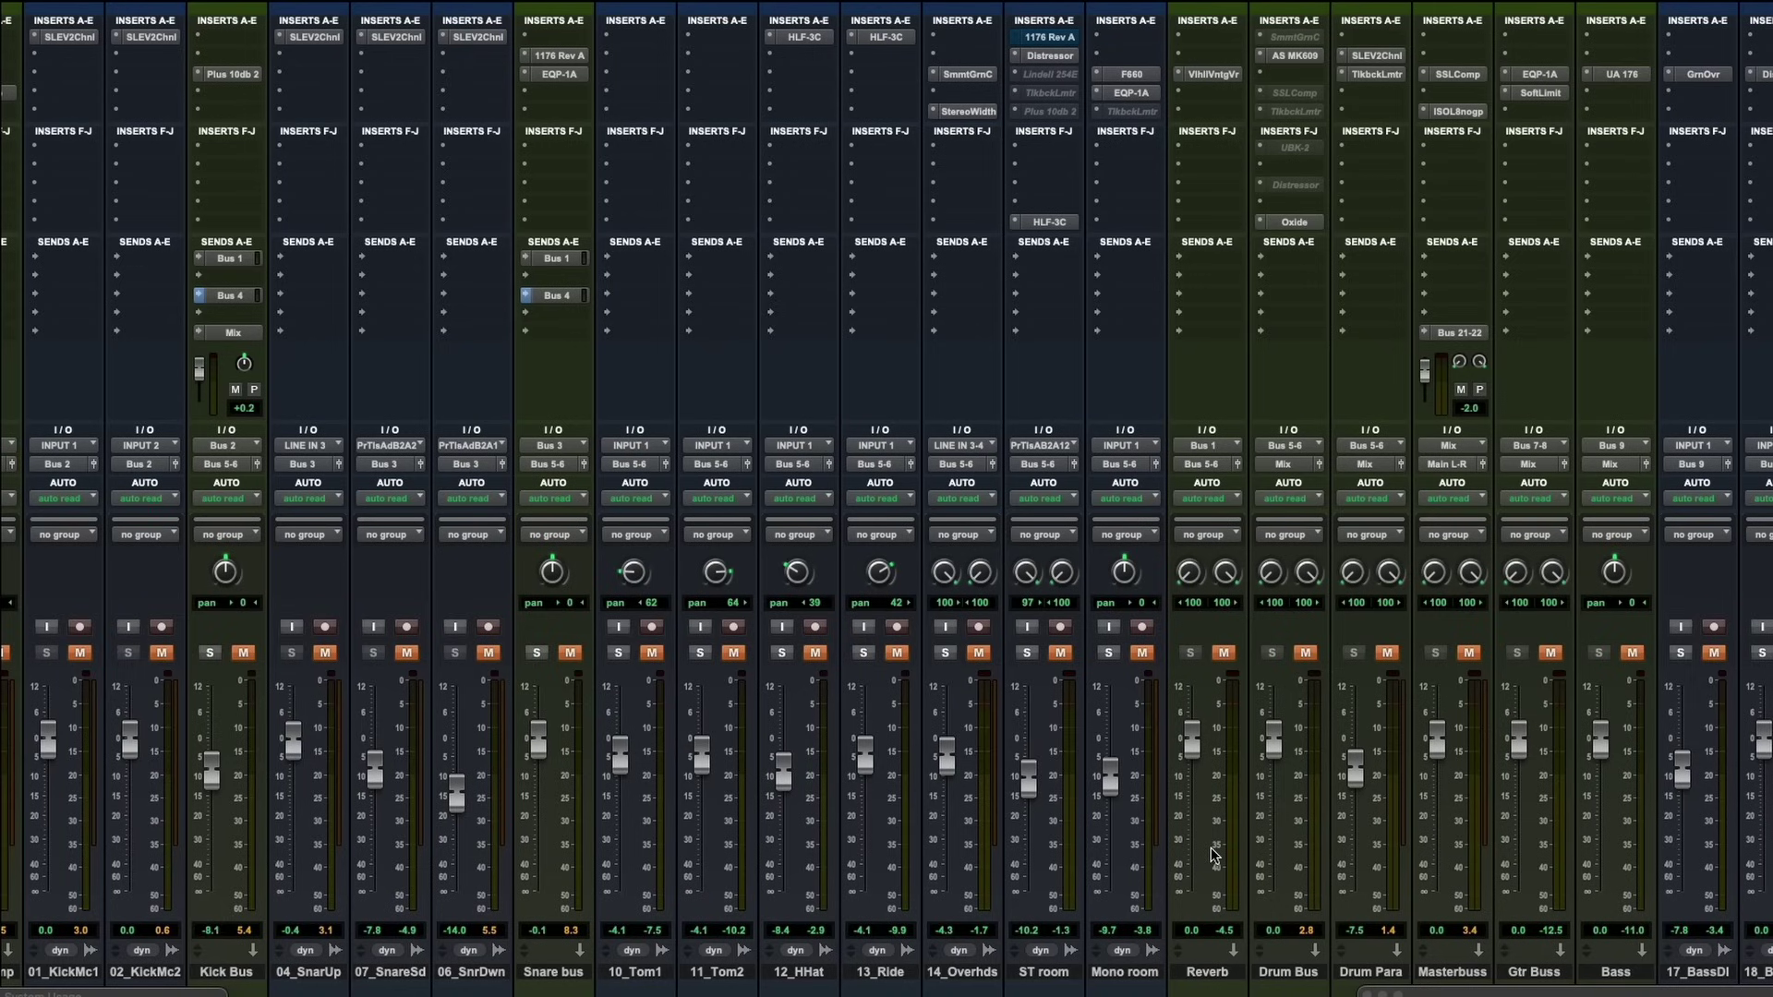
Step: Review the ValhallaVintageVerb settings on the Reverb track and close the plug-in
left_click(1214, 74)
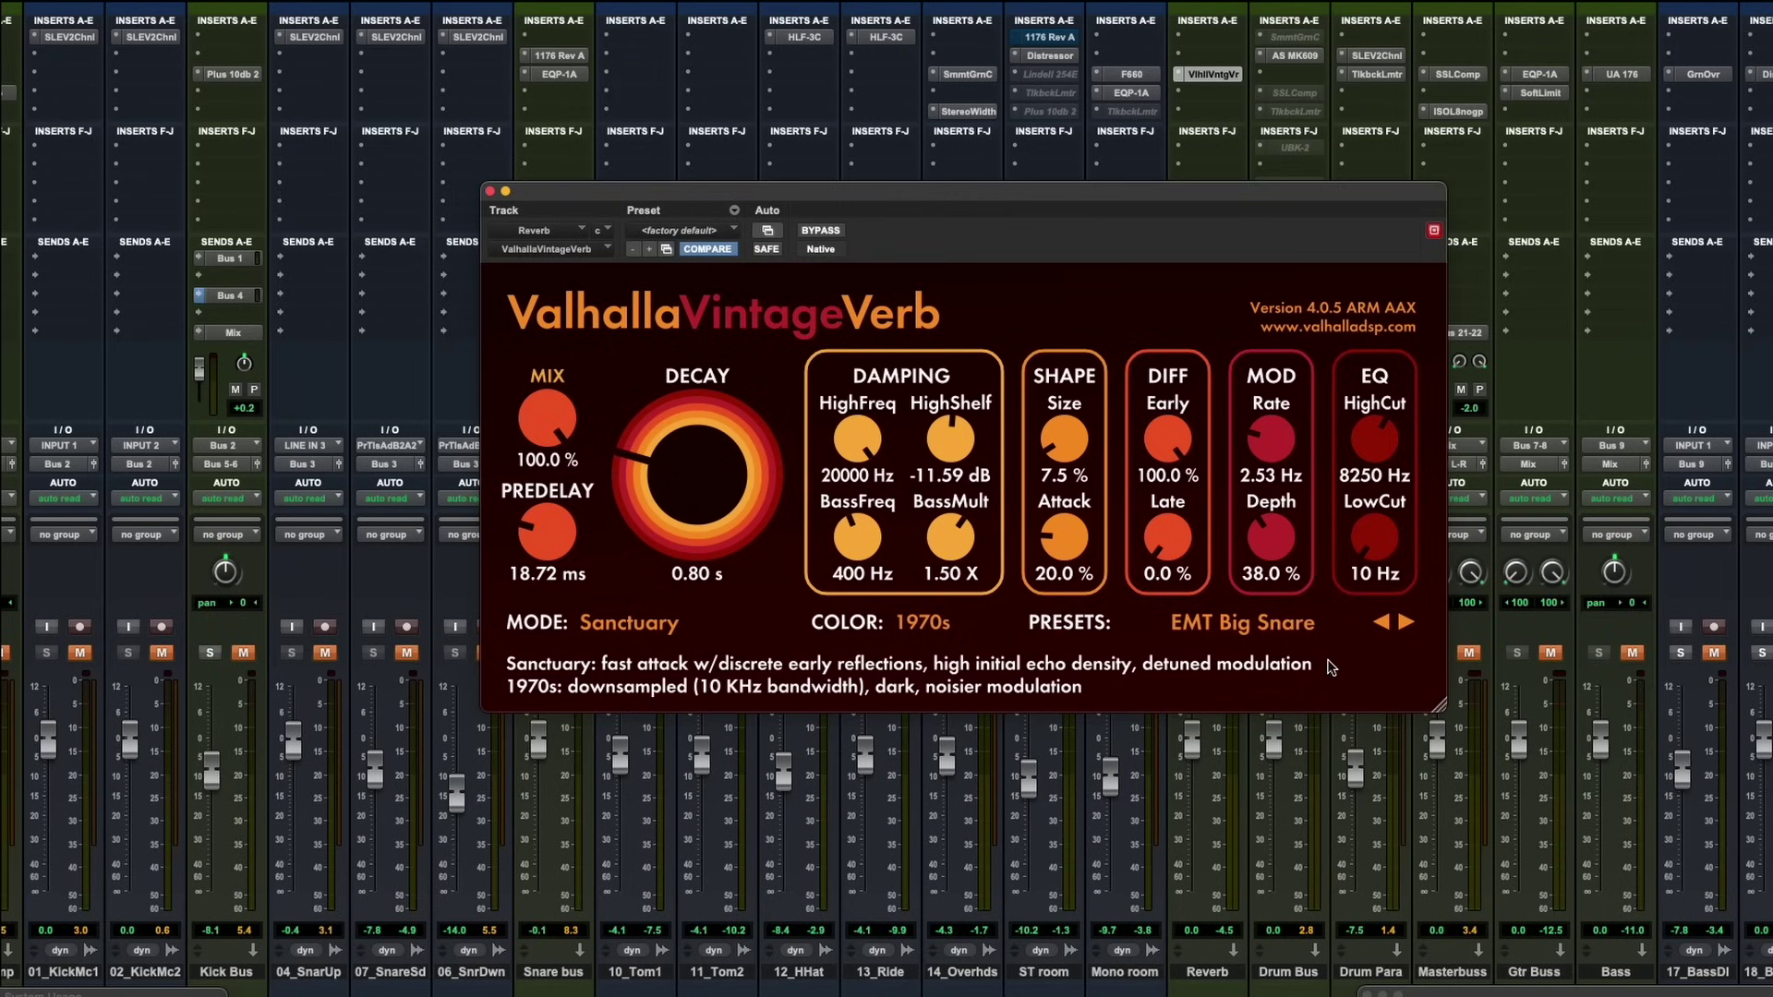
key("super+w")
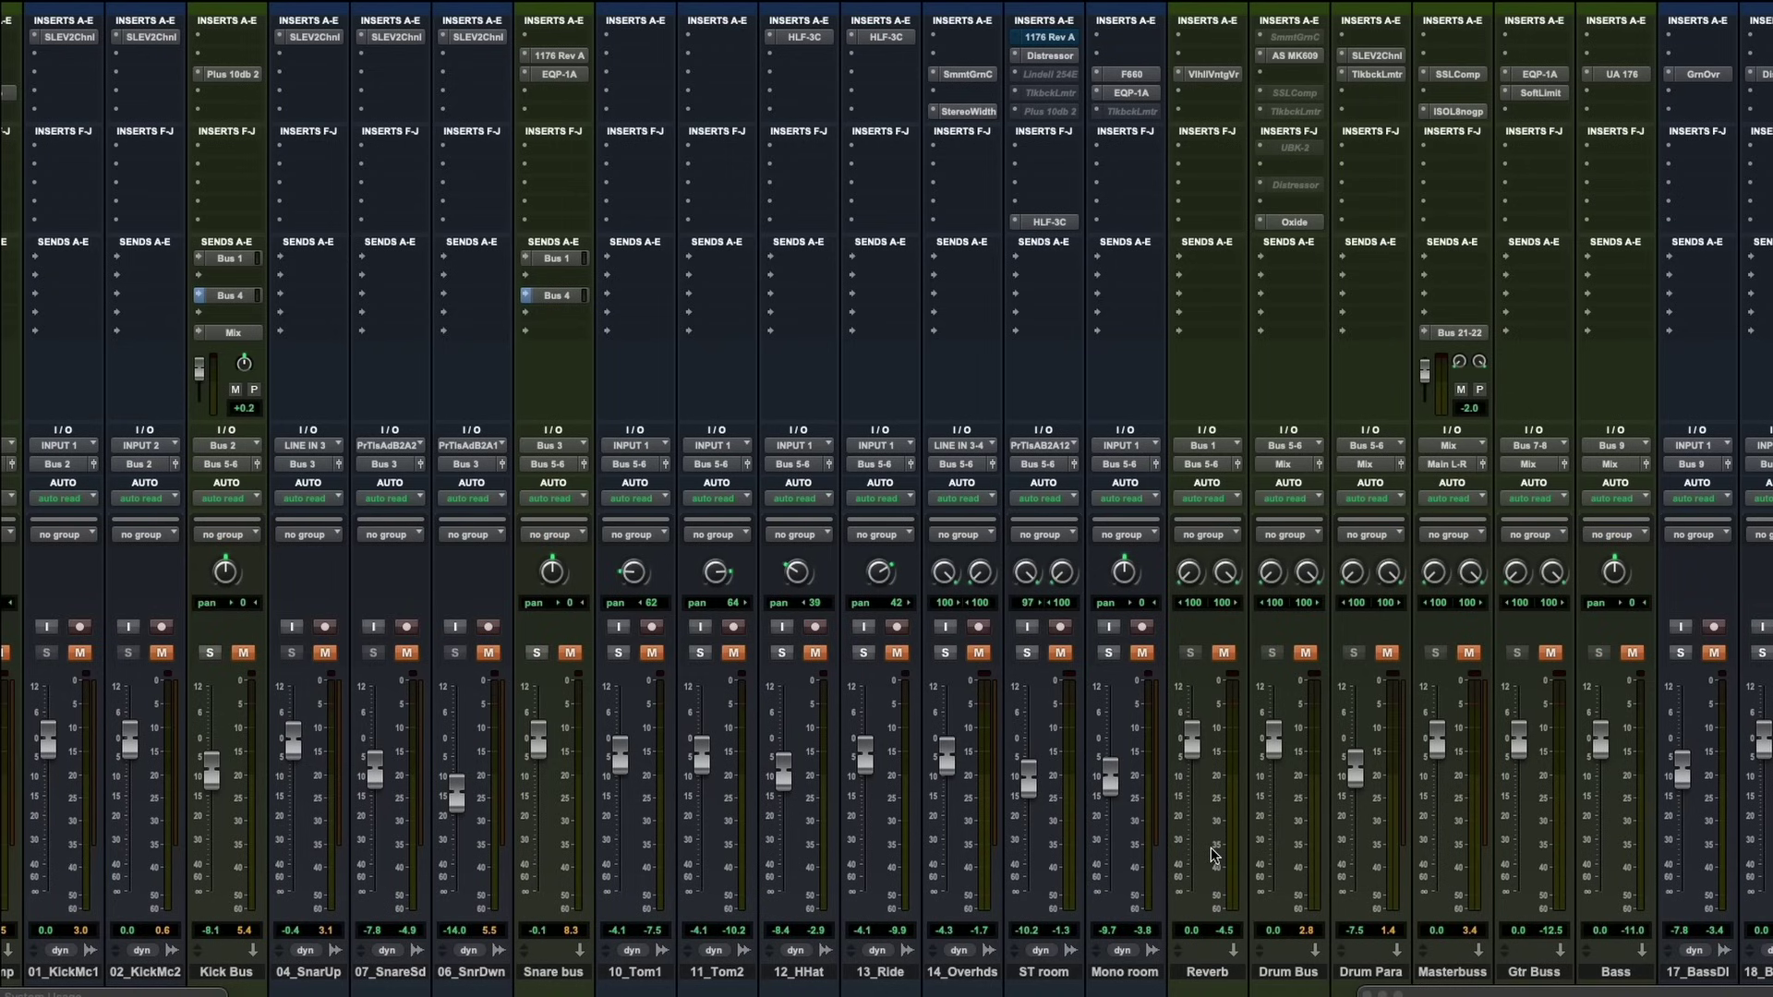
Step: Play the session, mute the Gtr Buss and Bass tracks, and solo the Kick Bus
scroll(1214, 854, "right", 1)
key("space")
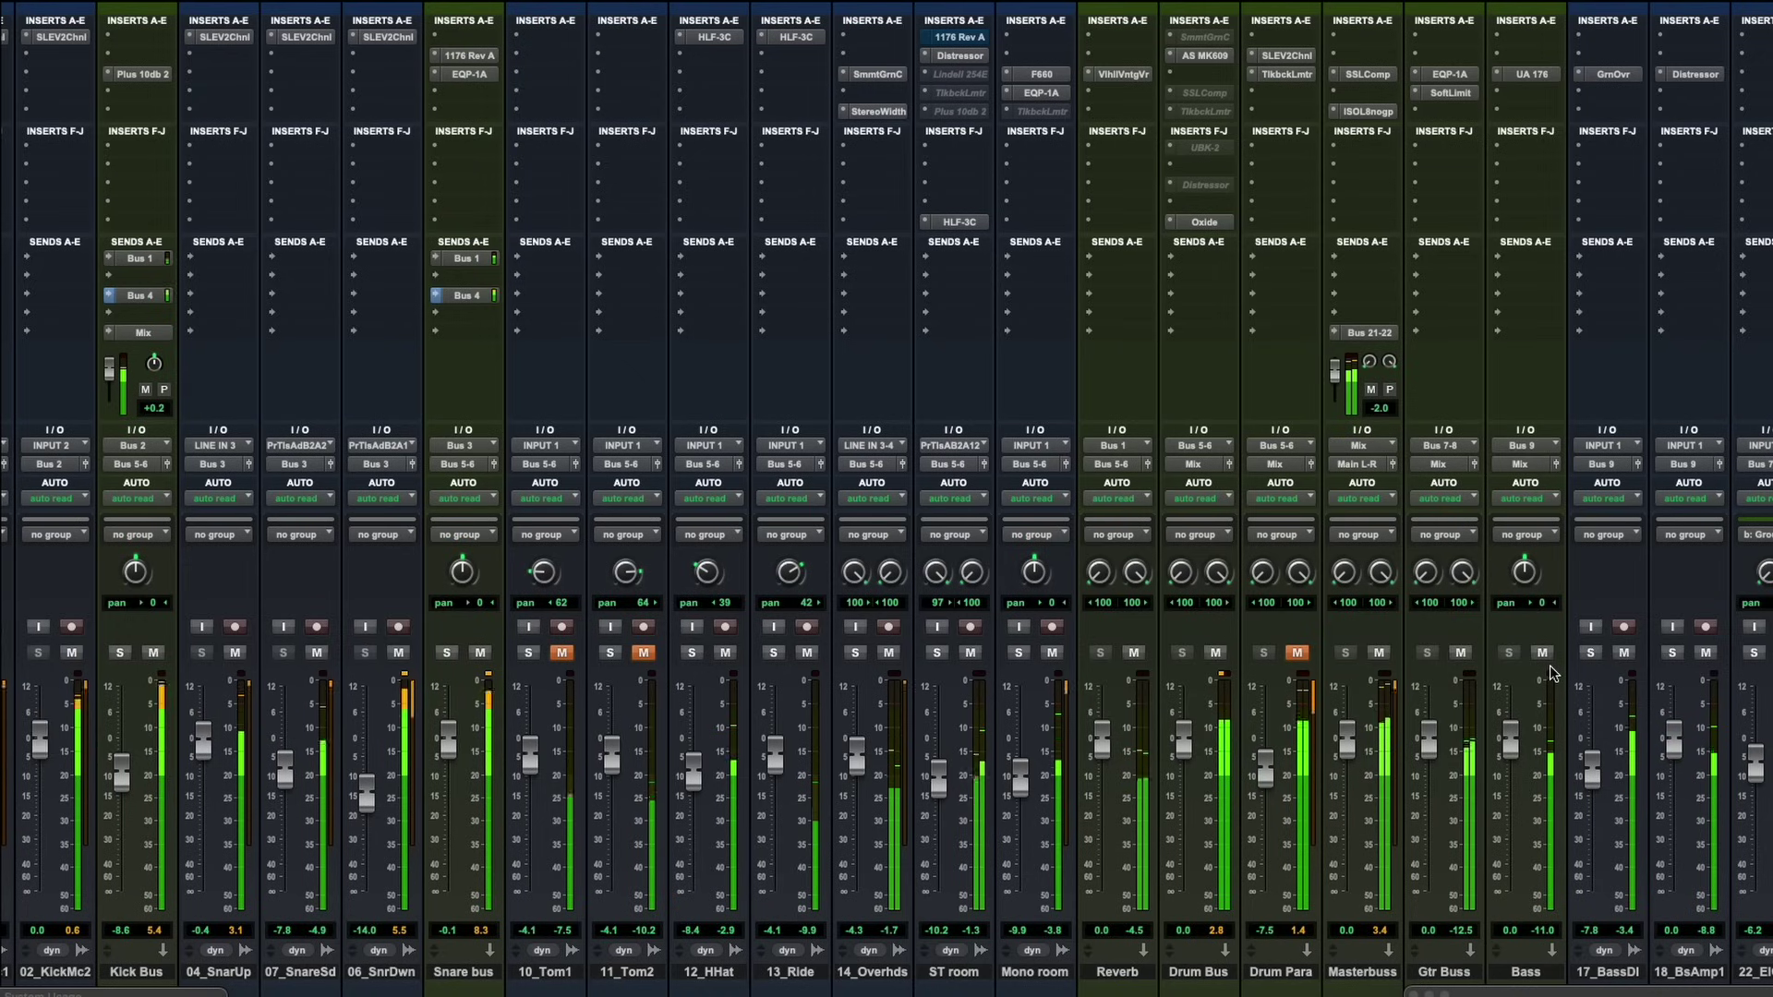
left_click(1462, 653)
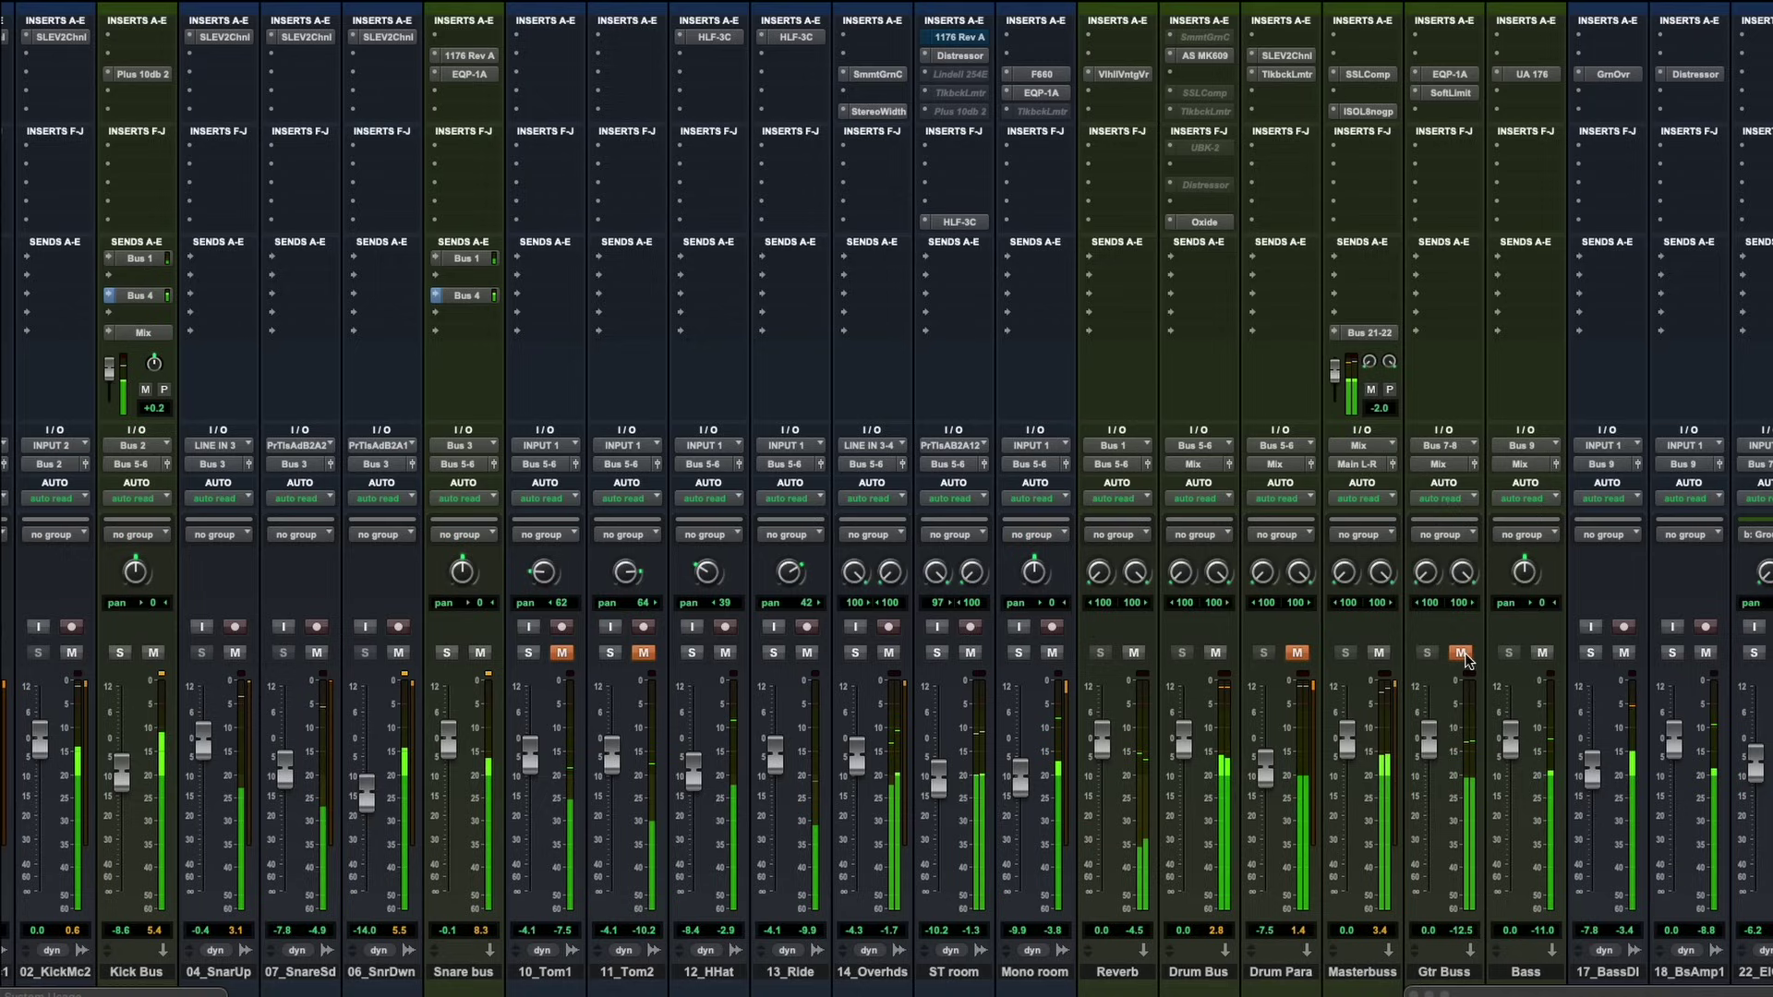
left_click(1542, 653)
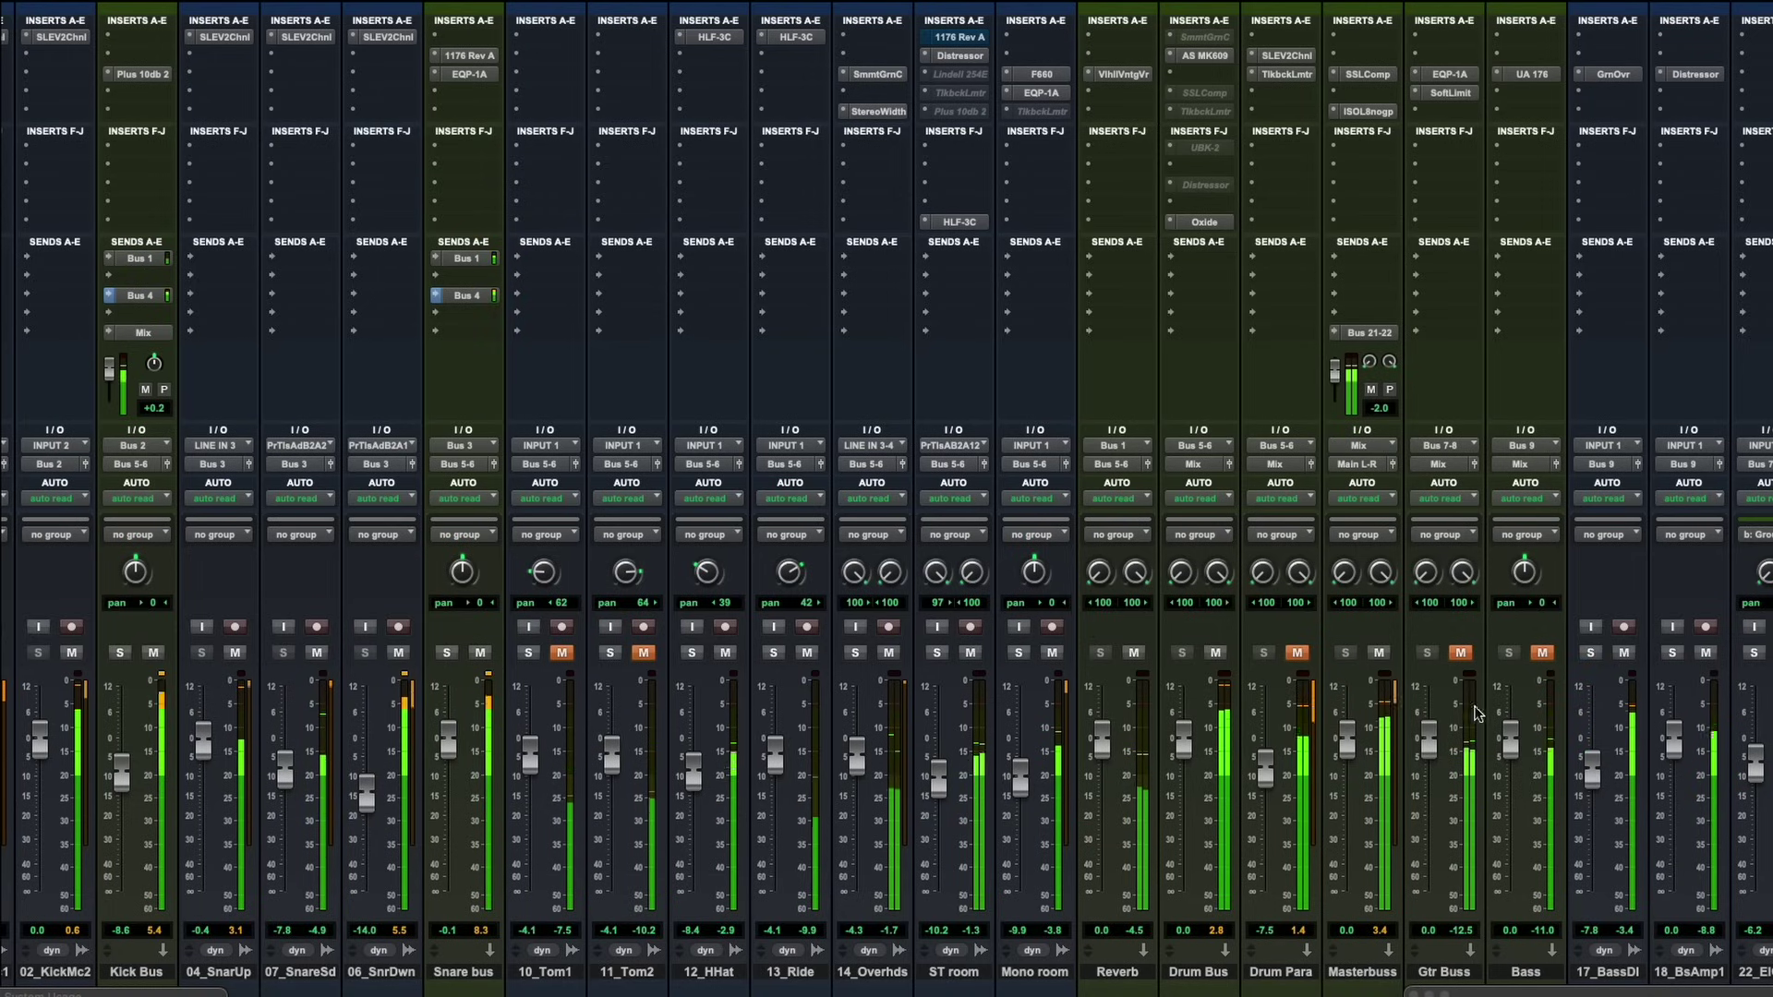
left_click(121, 652)
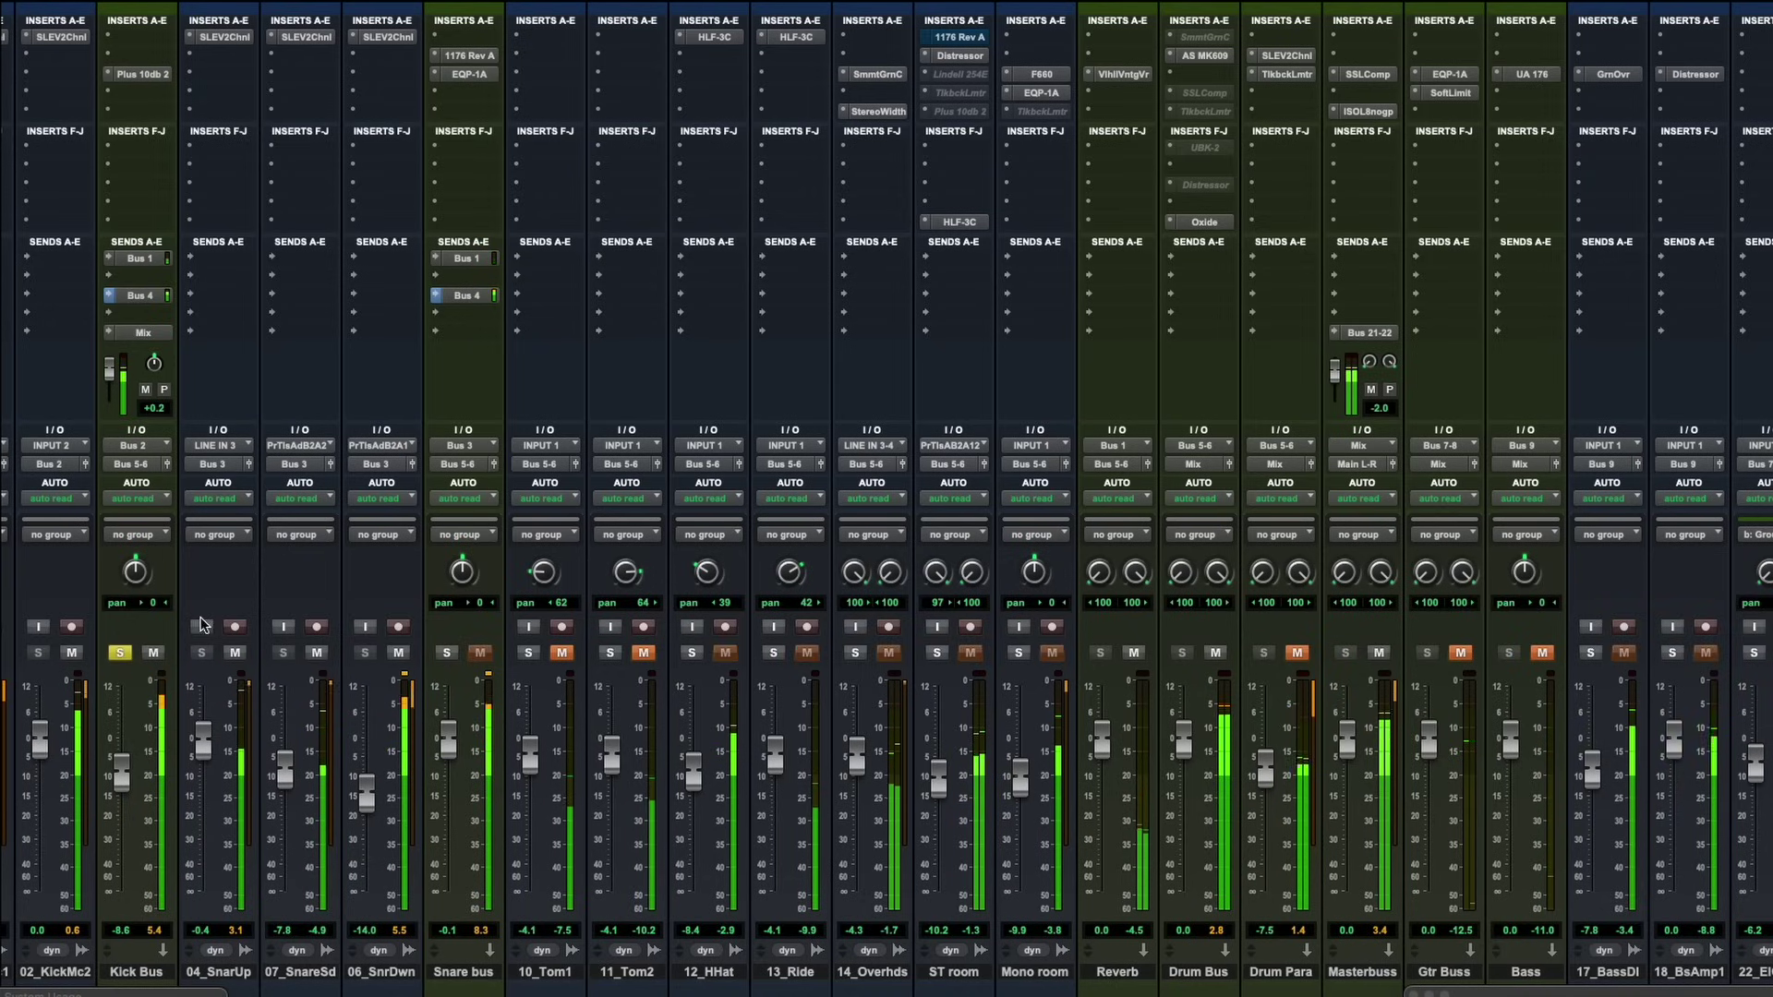
Step: Audition the two kick microphones by muting and unmuting 02_KickMc2 and 01_KickMc1 in turn
scroll(201, 621, "left", 2)
scroll(202, 621, "right", 1)
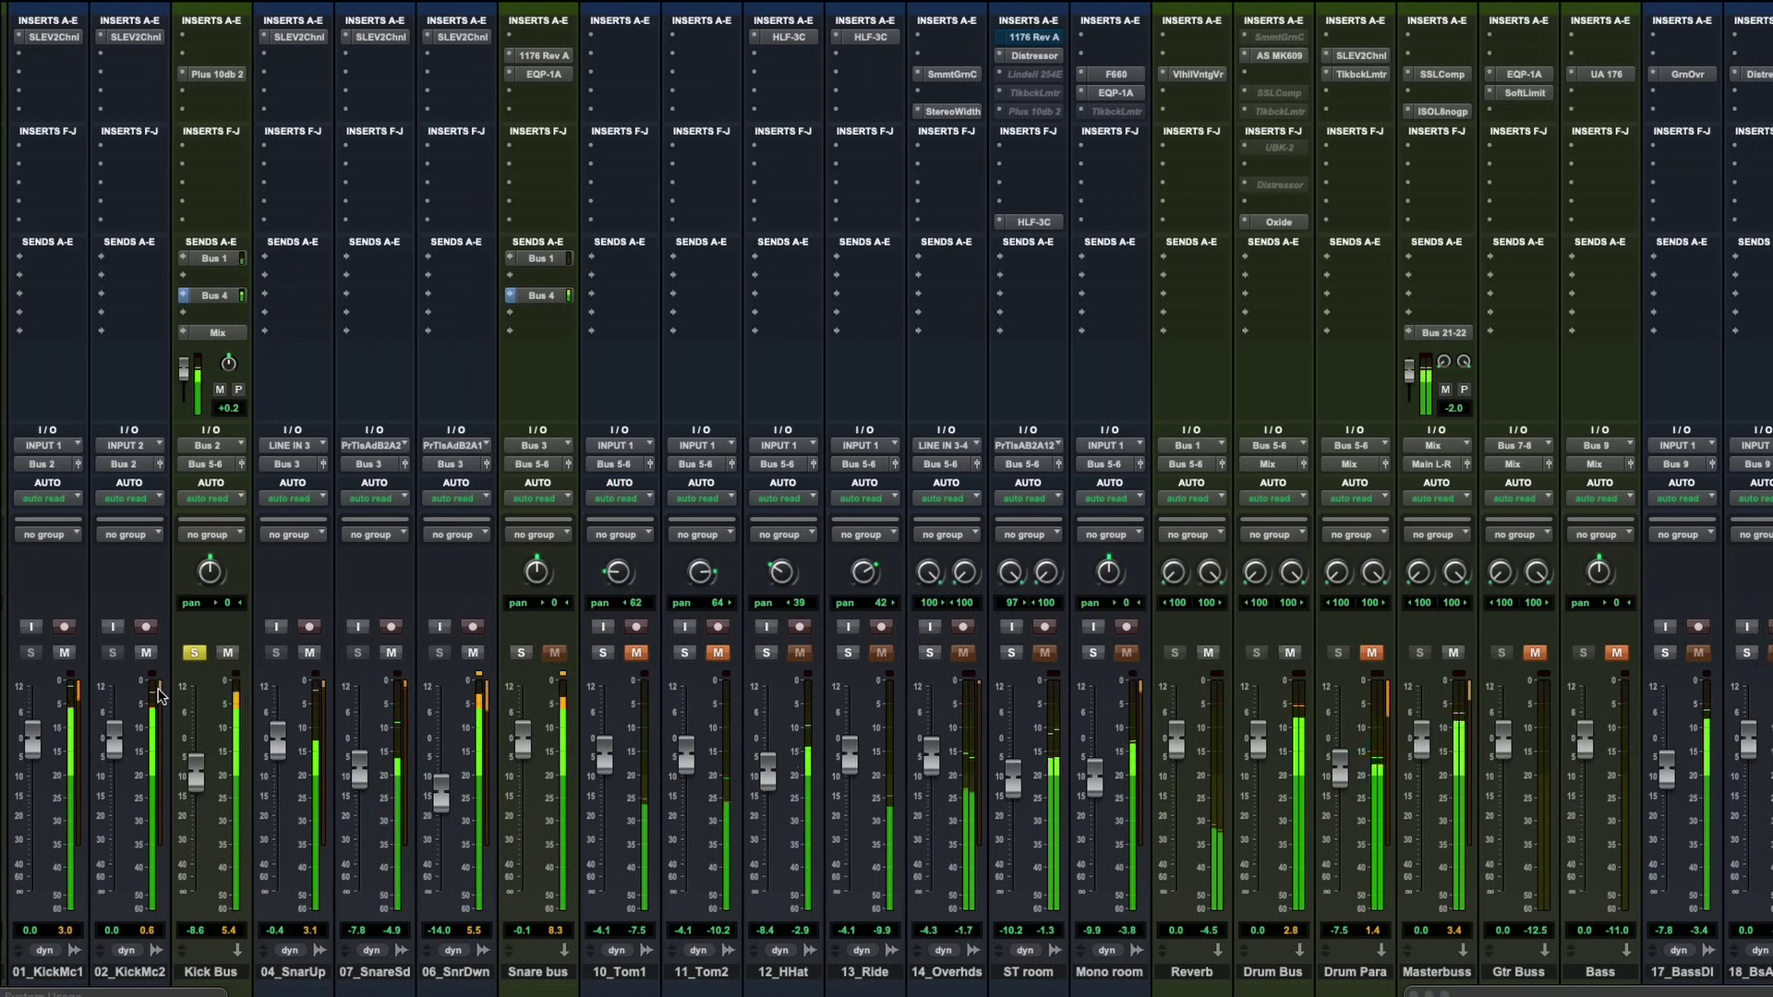
left_click(147, 652)
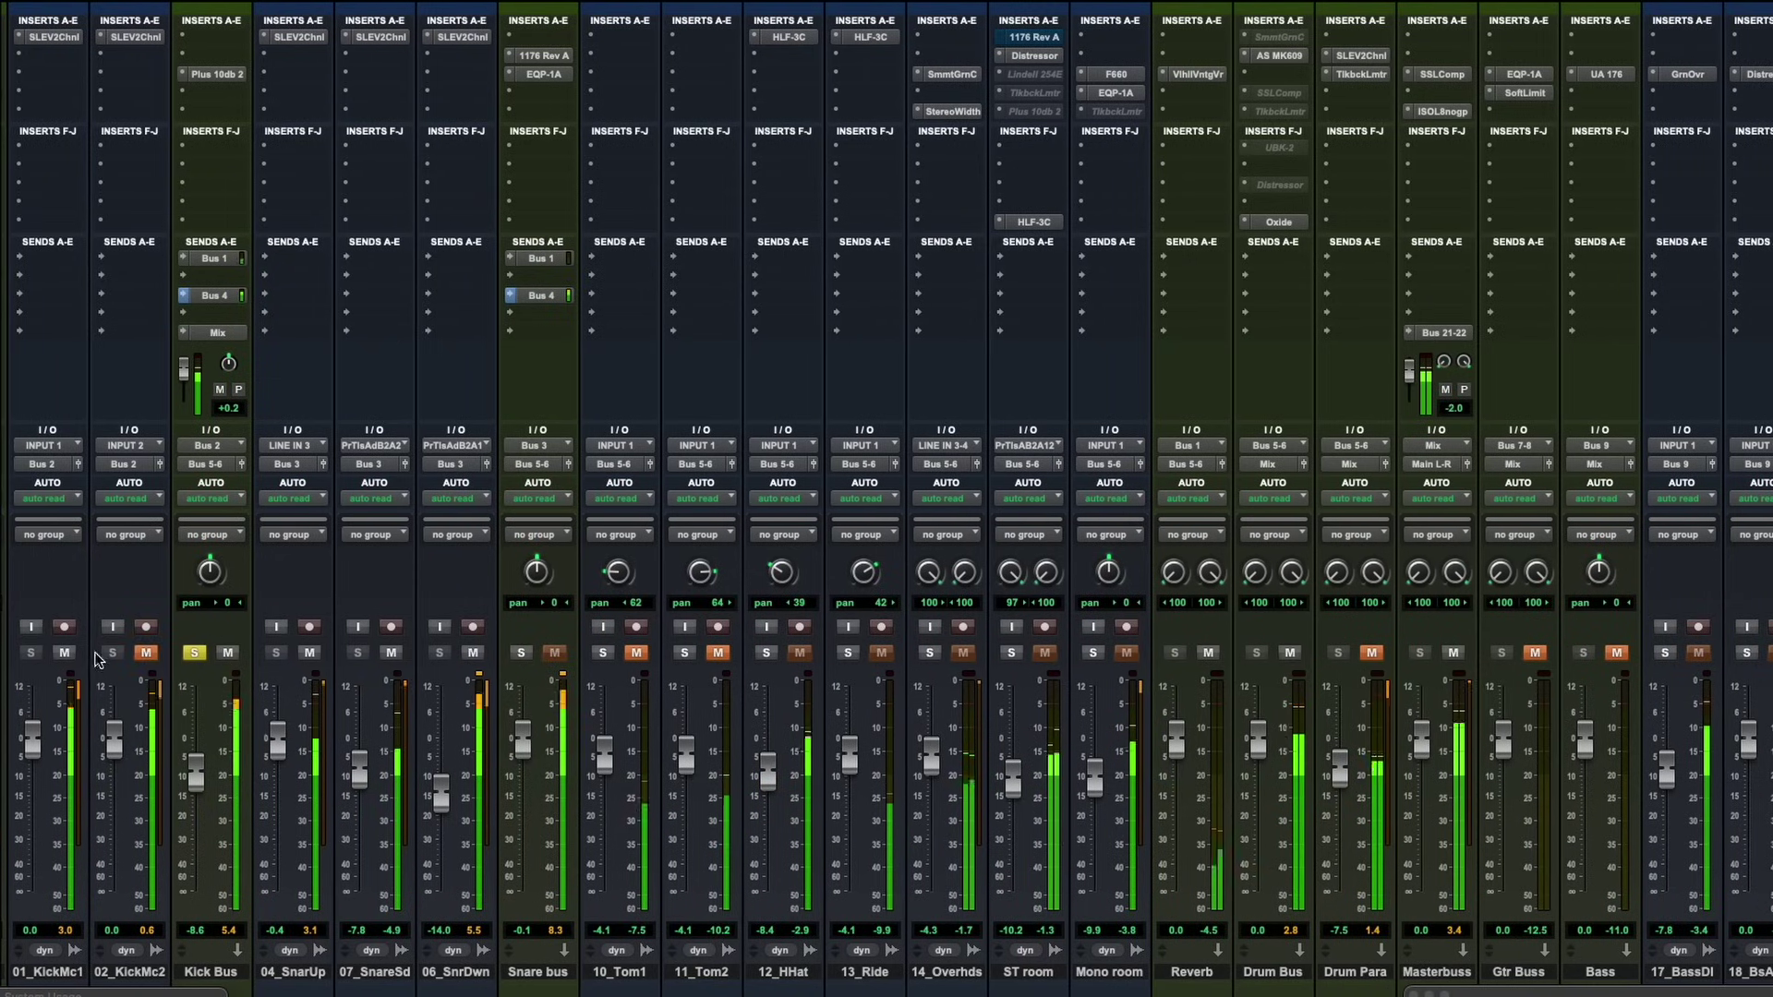
left_click(145, 652)
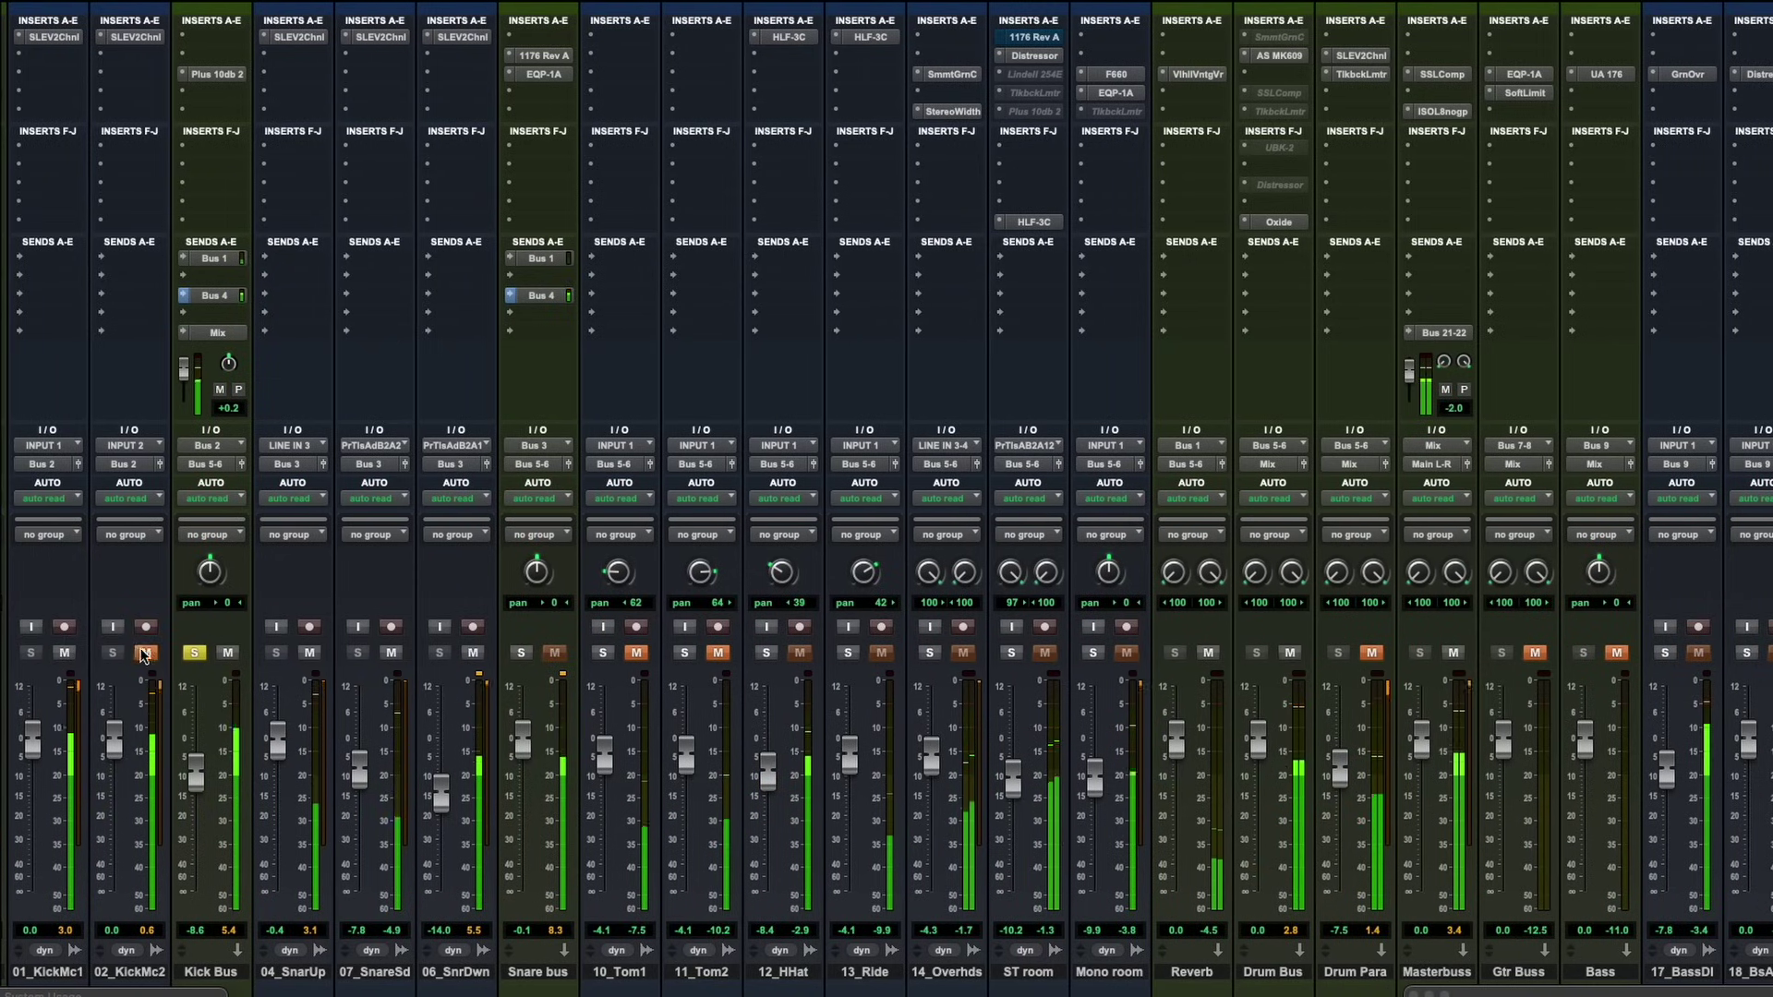
left_click(64, 653)
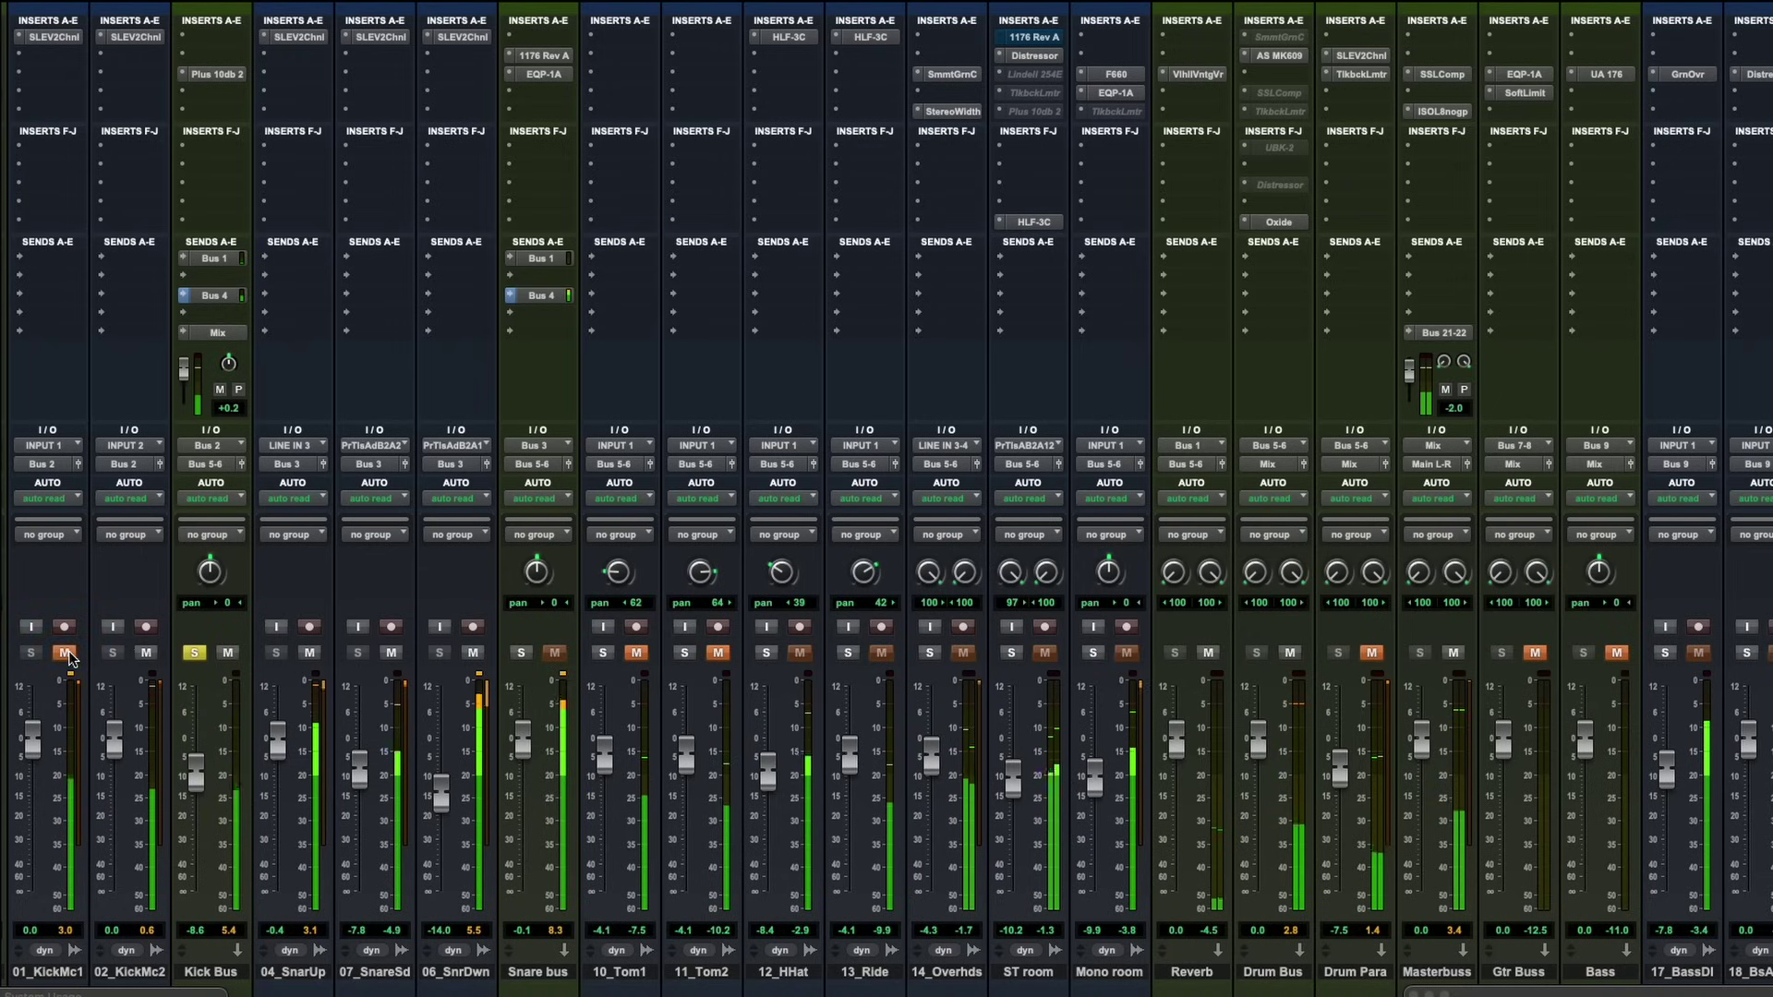
left_click(65, 654)
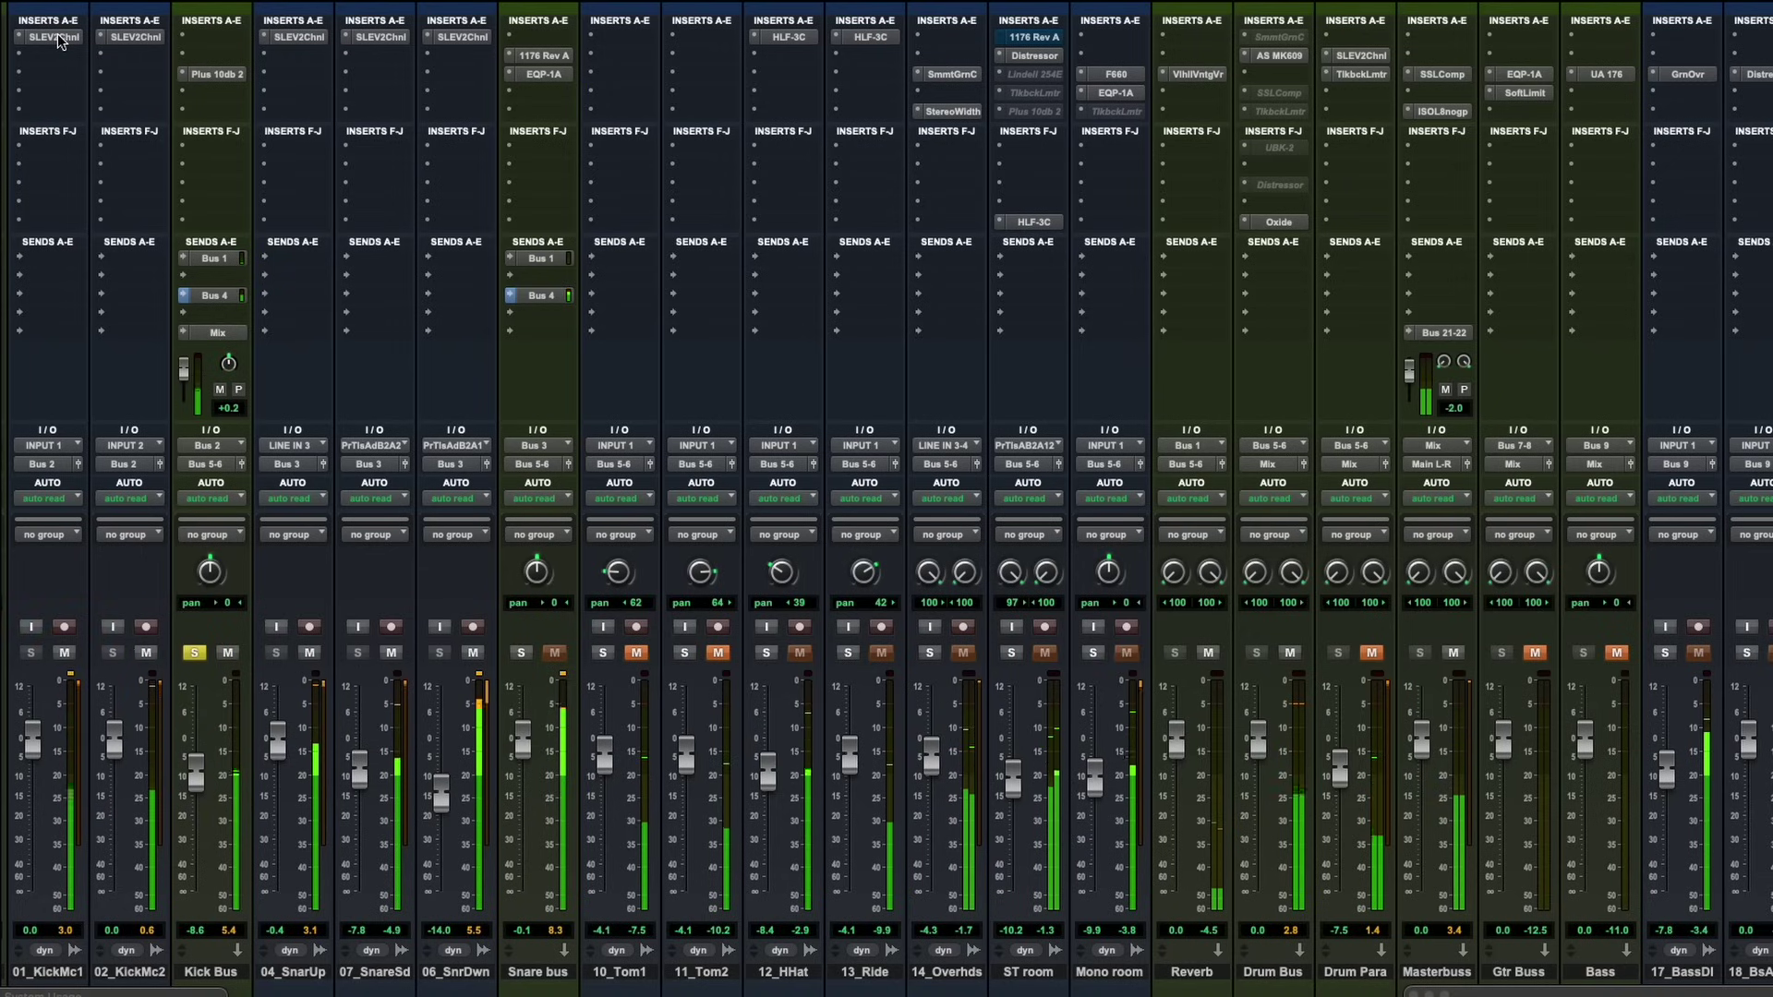
Step: Examine the SSL EV2 channel strip settings on 01_KickMc1 and close the plug-in
left_click(55, 37)
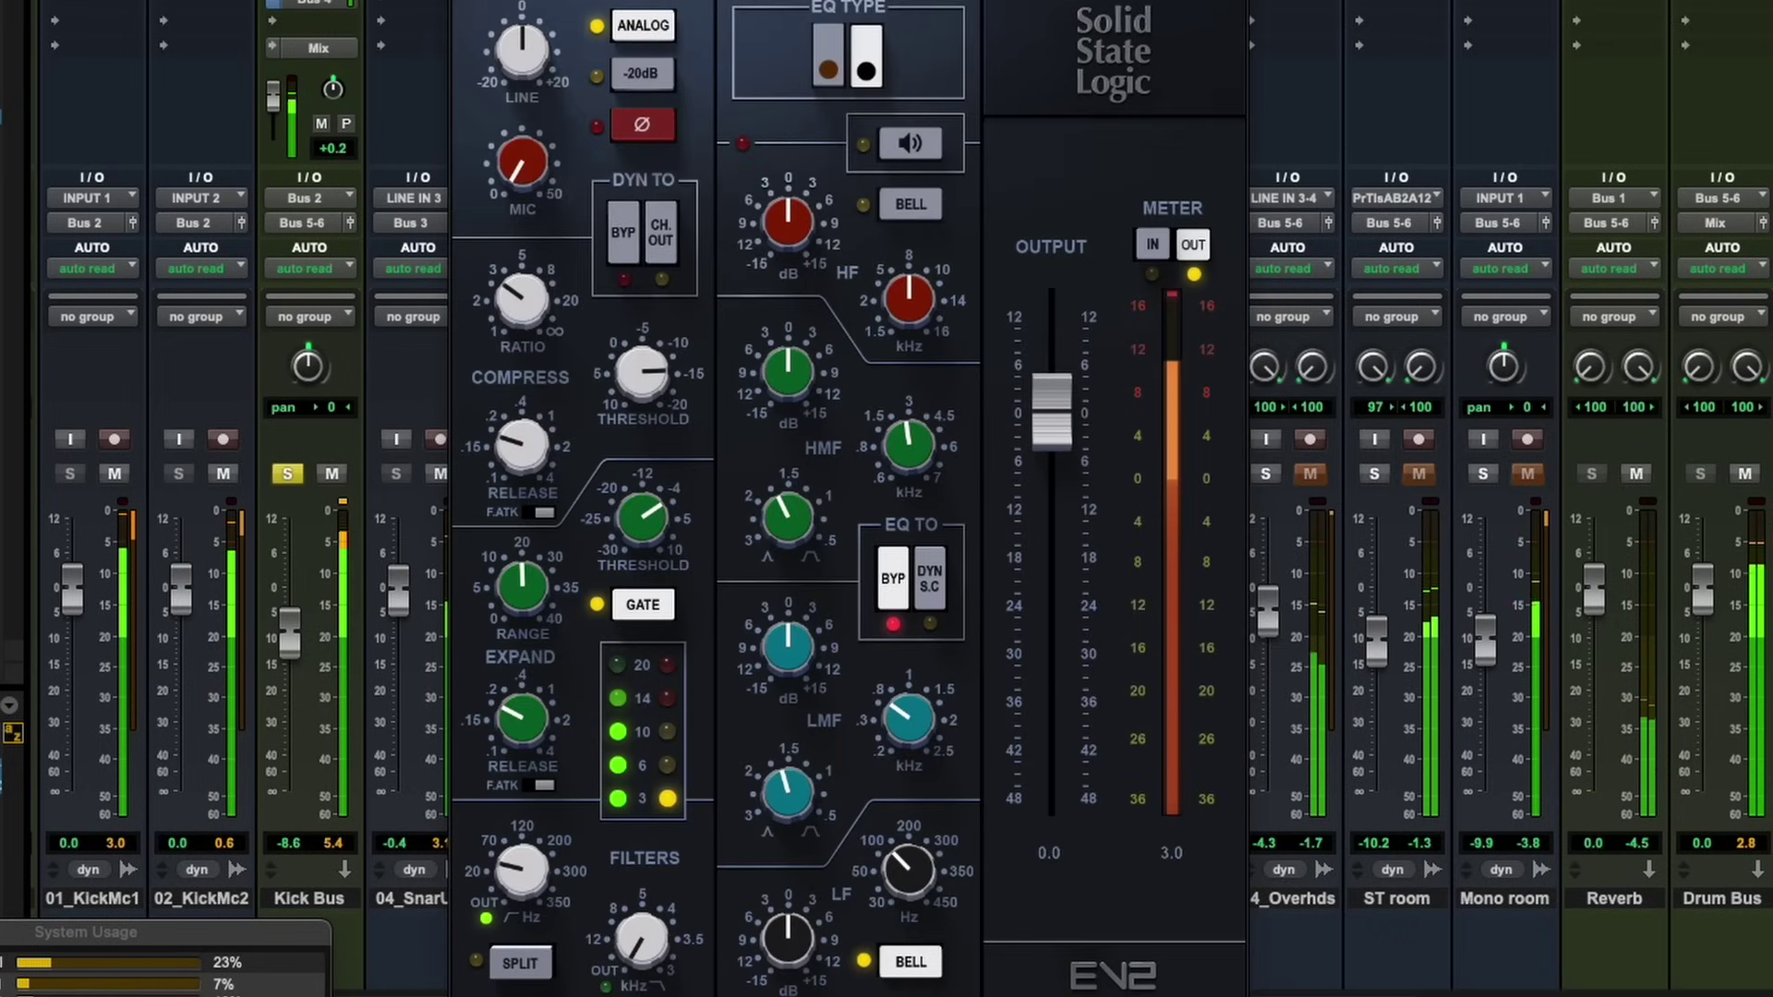
left_click(467, 1)
left_click(312, 1)
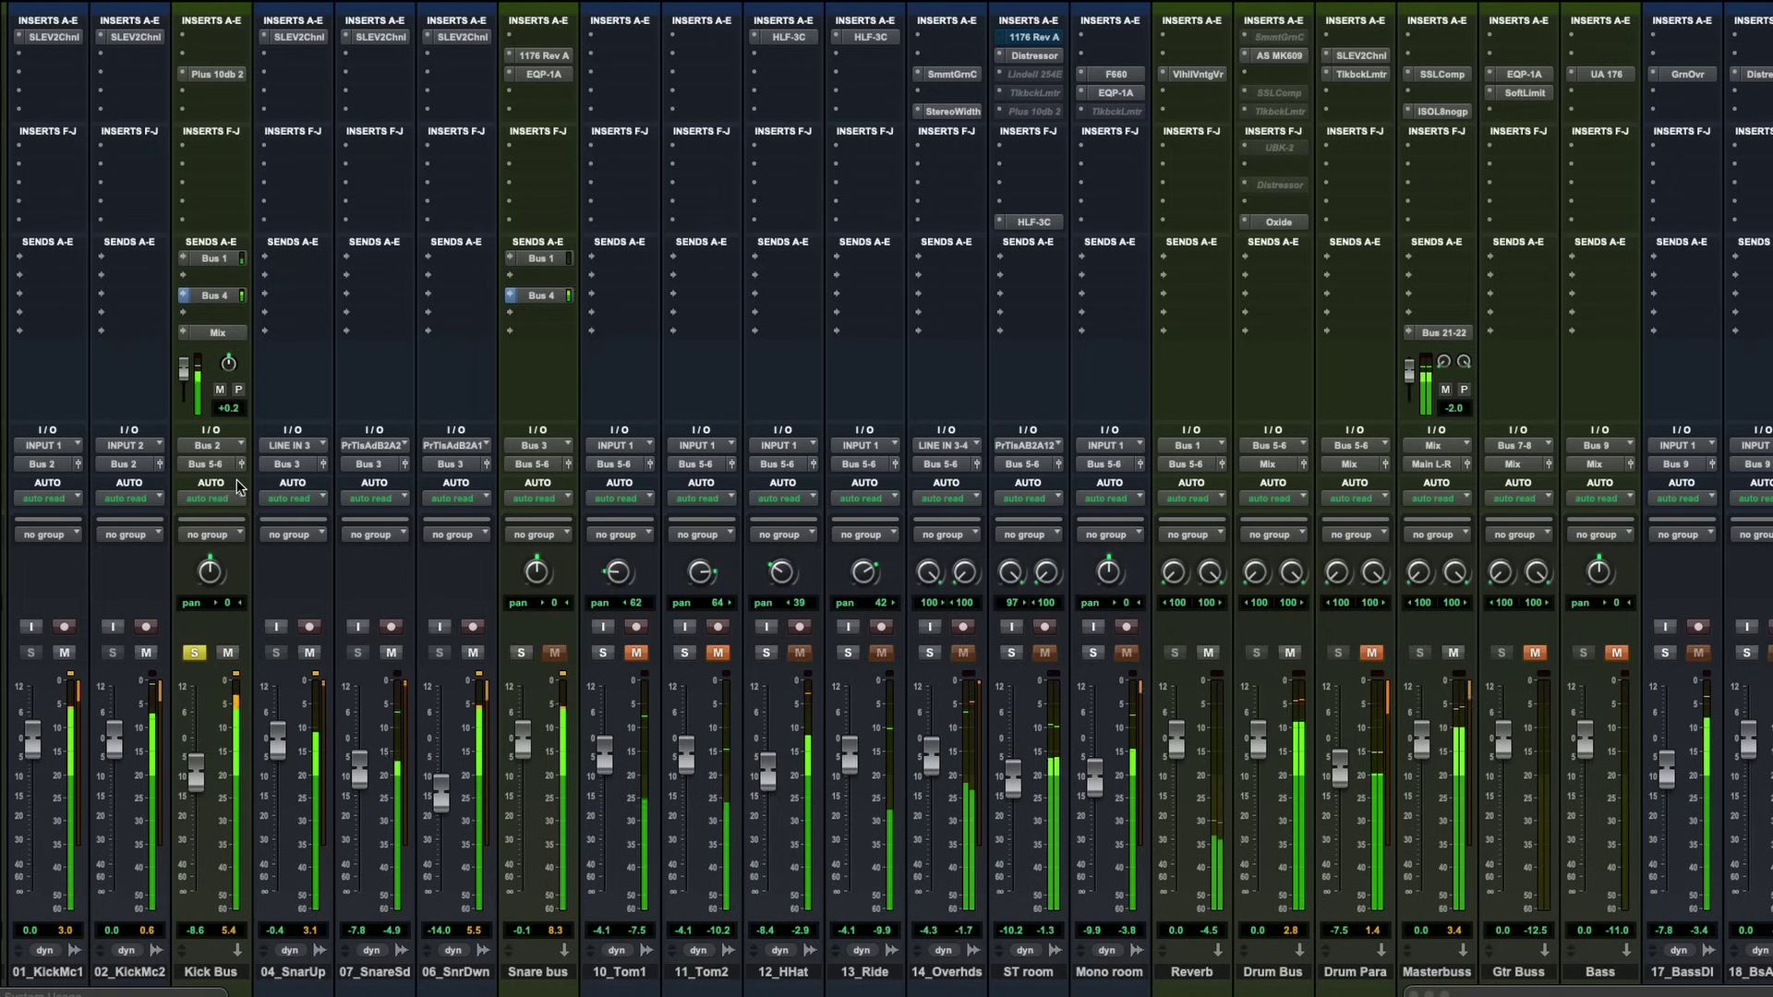
Step: Examine the Plus 10db equaliser settings on the Kick Bus and close the plug-in
left_click(212, 74)
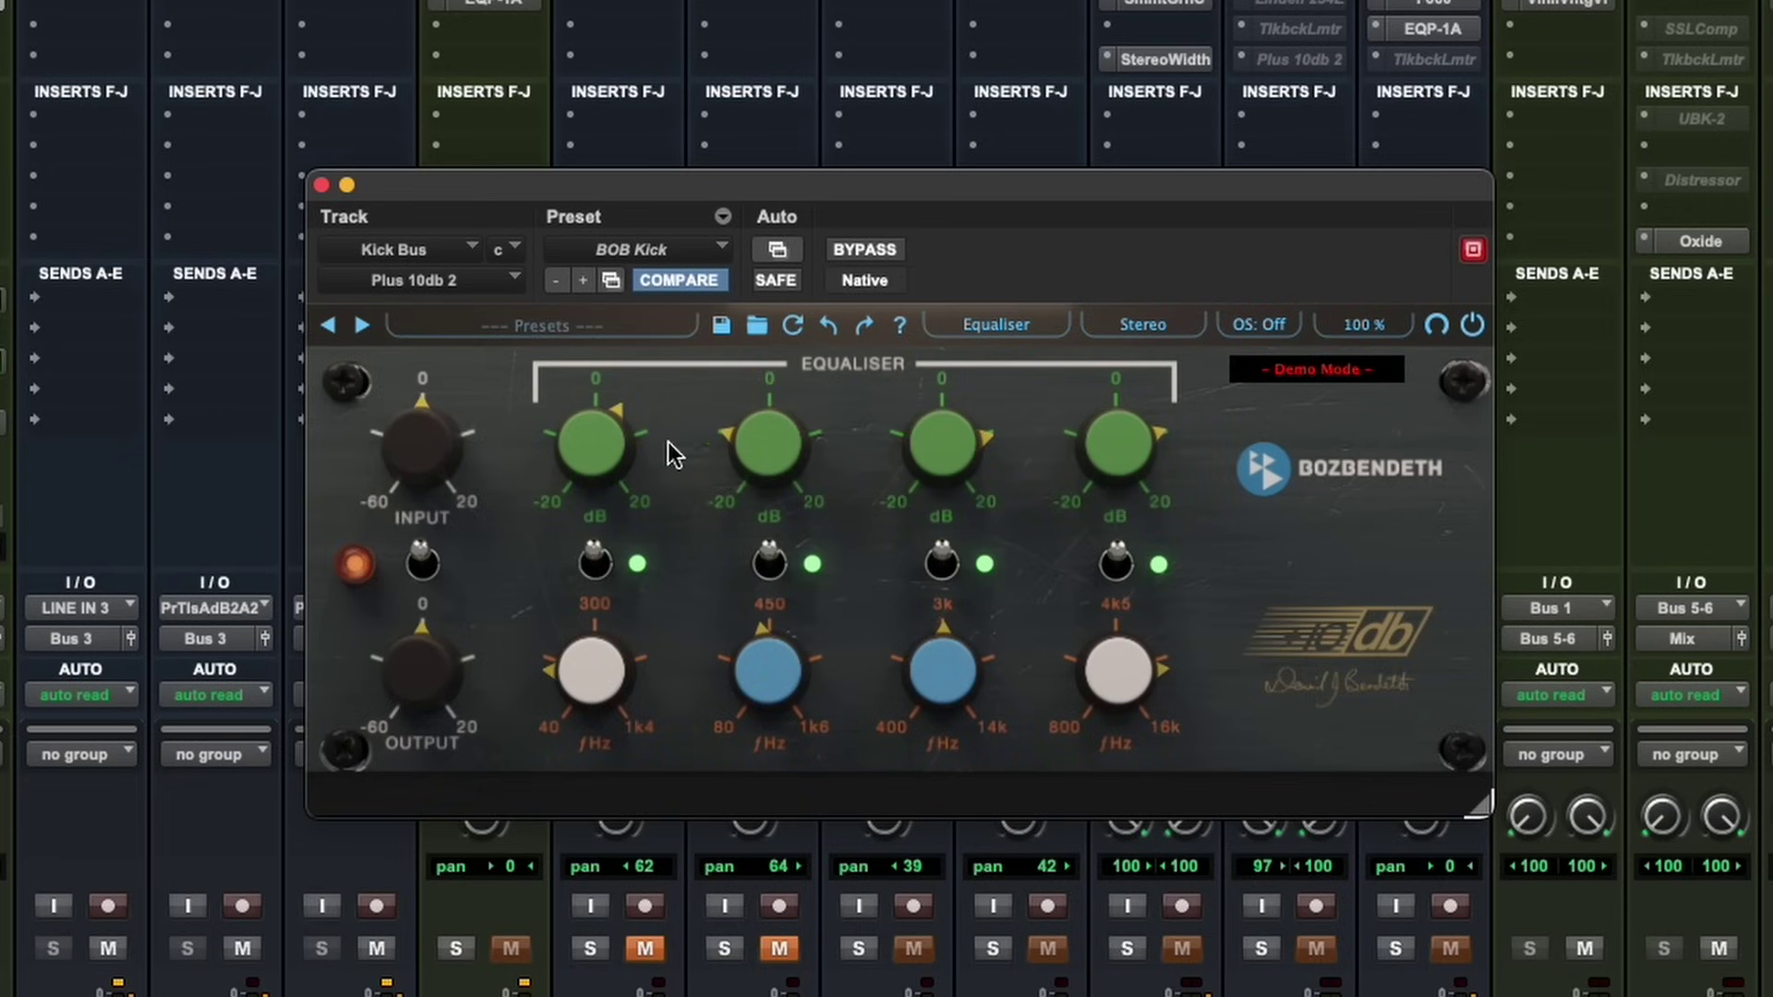
mouse_move(762, 451)
left_click(322, 184)
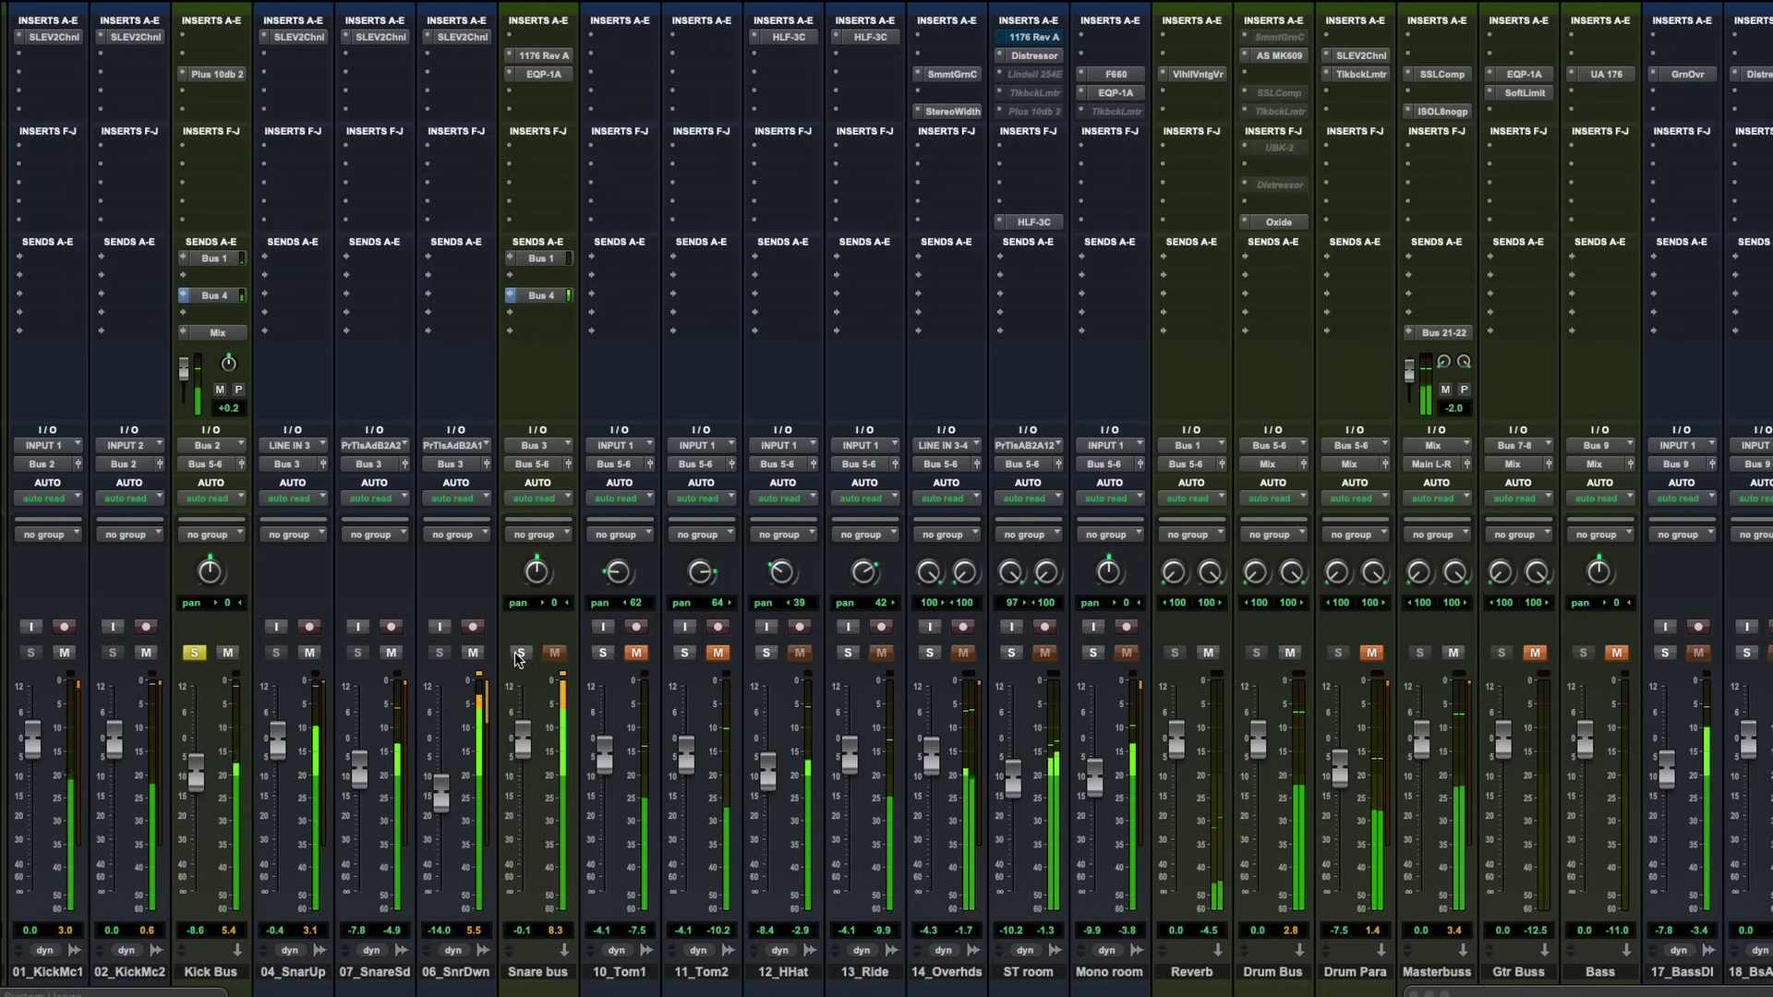
Step: Solo the Snare bus instead of the Kick Bus, and mute 06_SnrDwn and 07_SnareSd
left_click(517, 654)
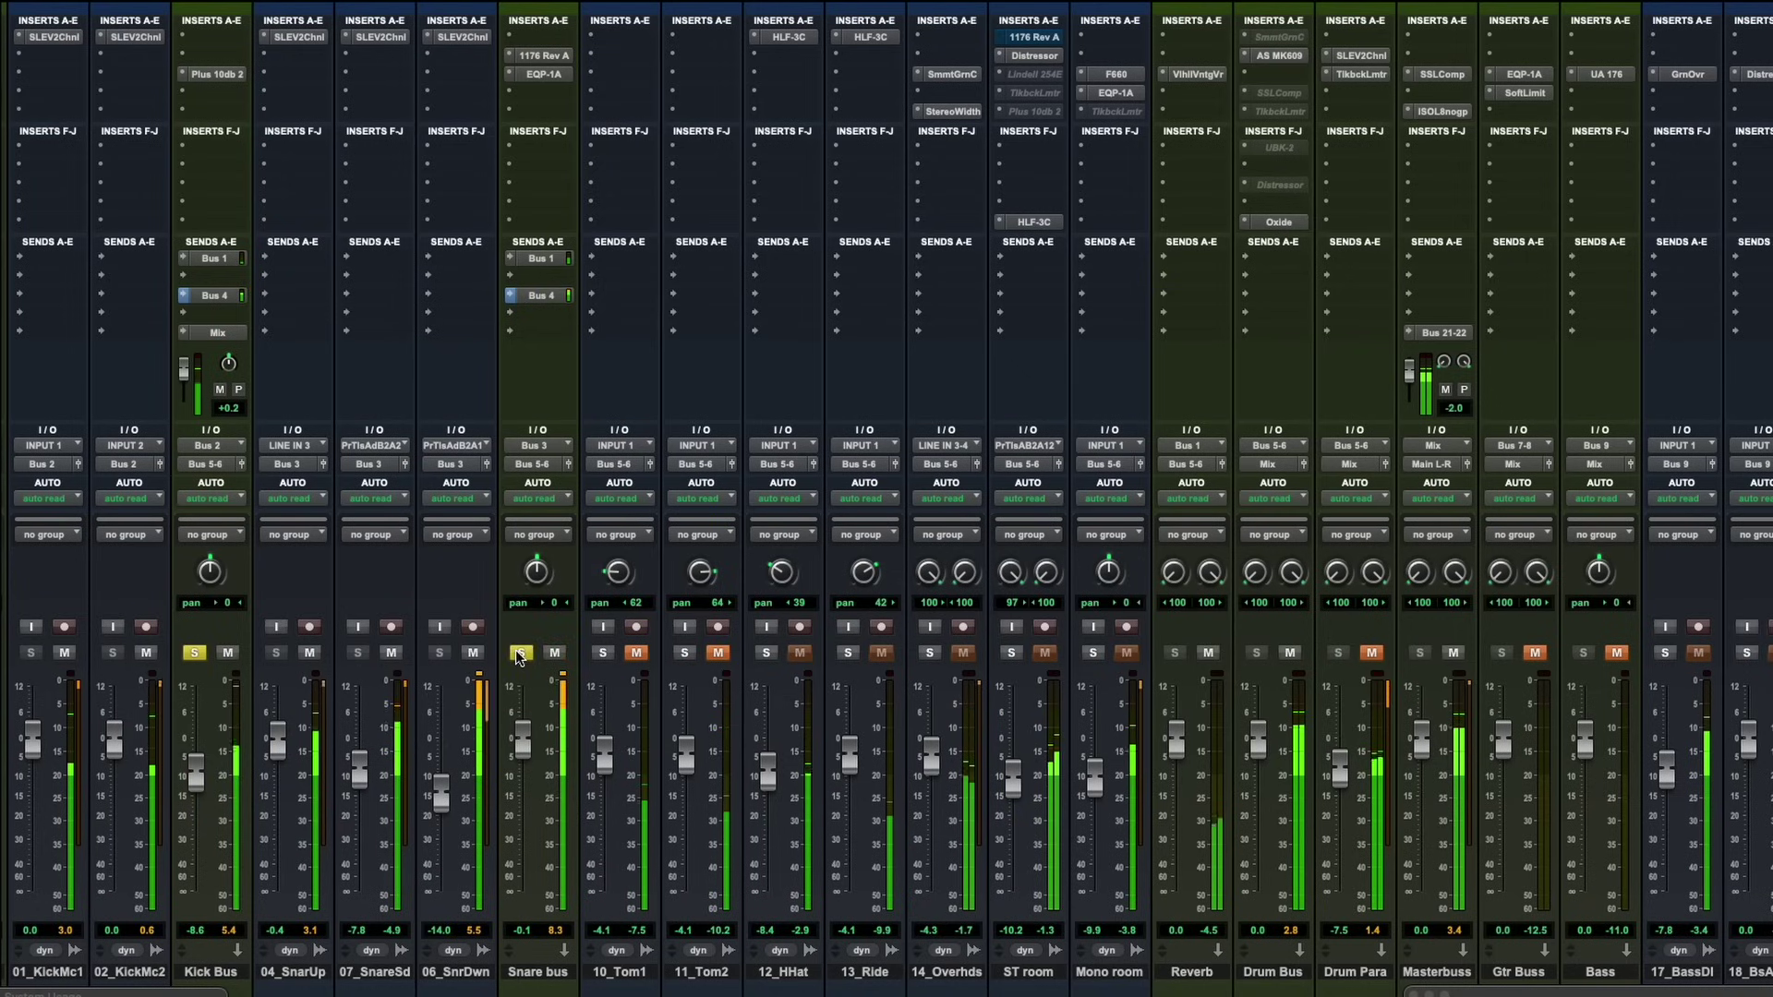
left_click(195, 653)
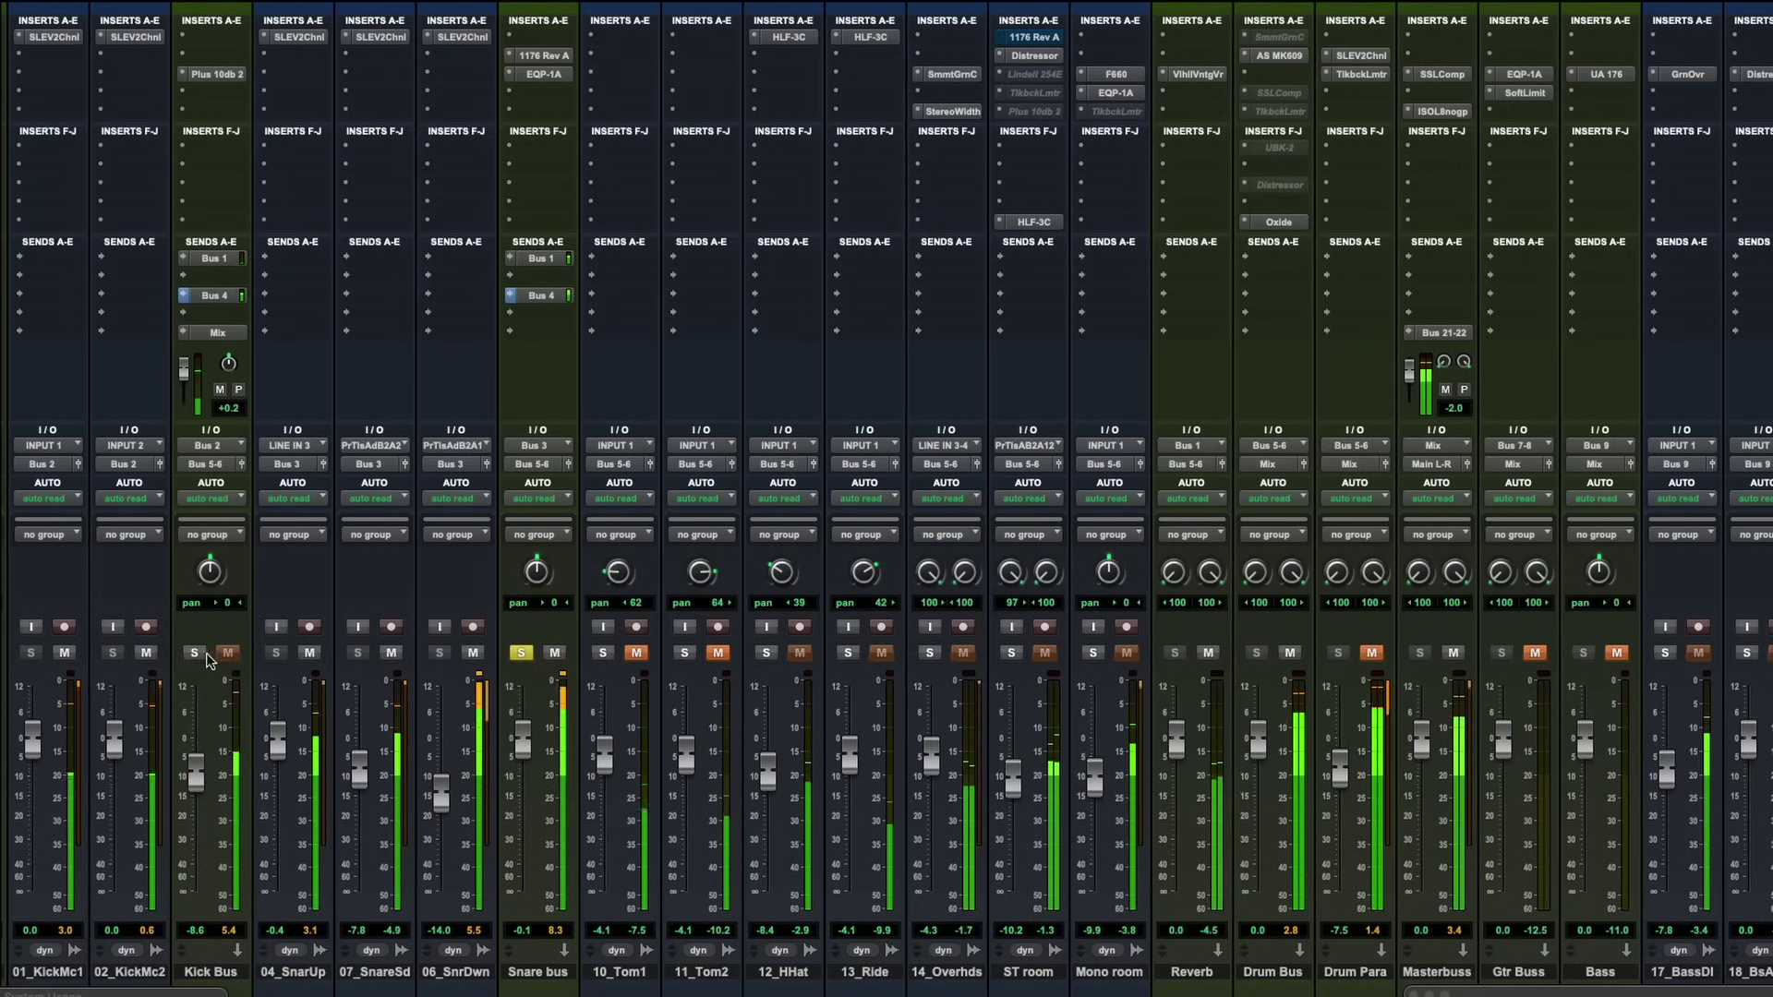
left_click(473, 653)
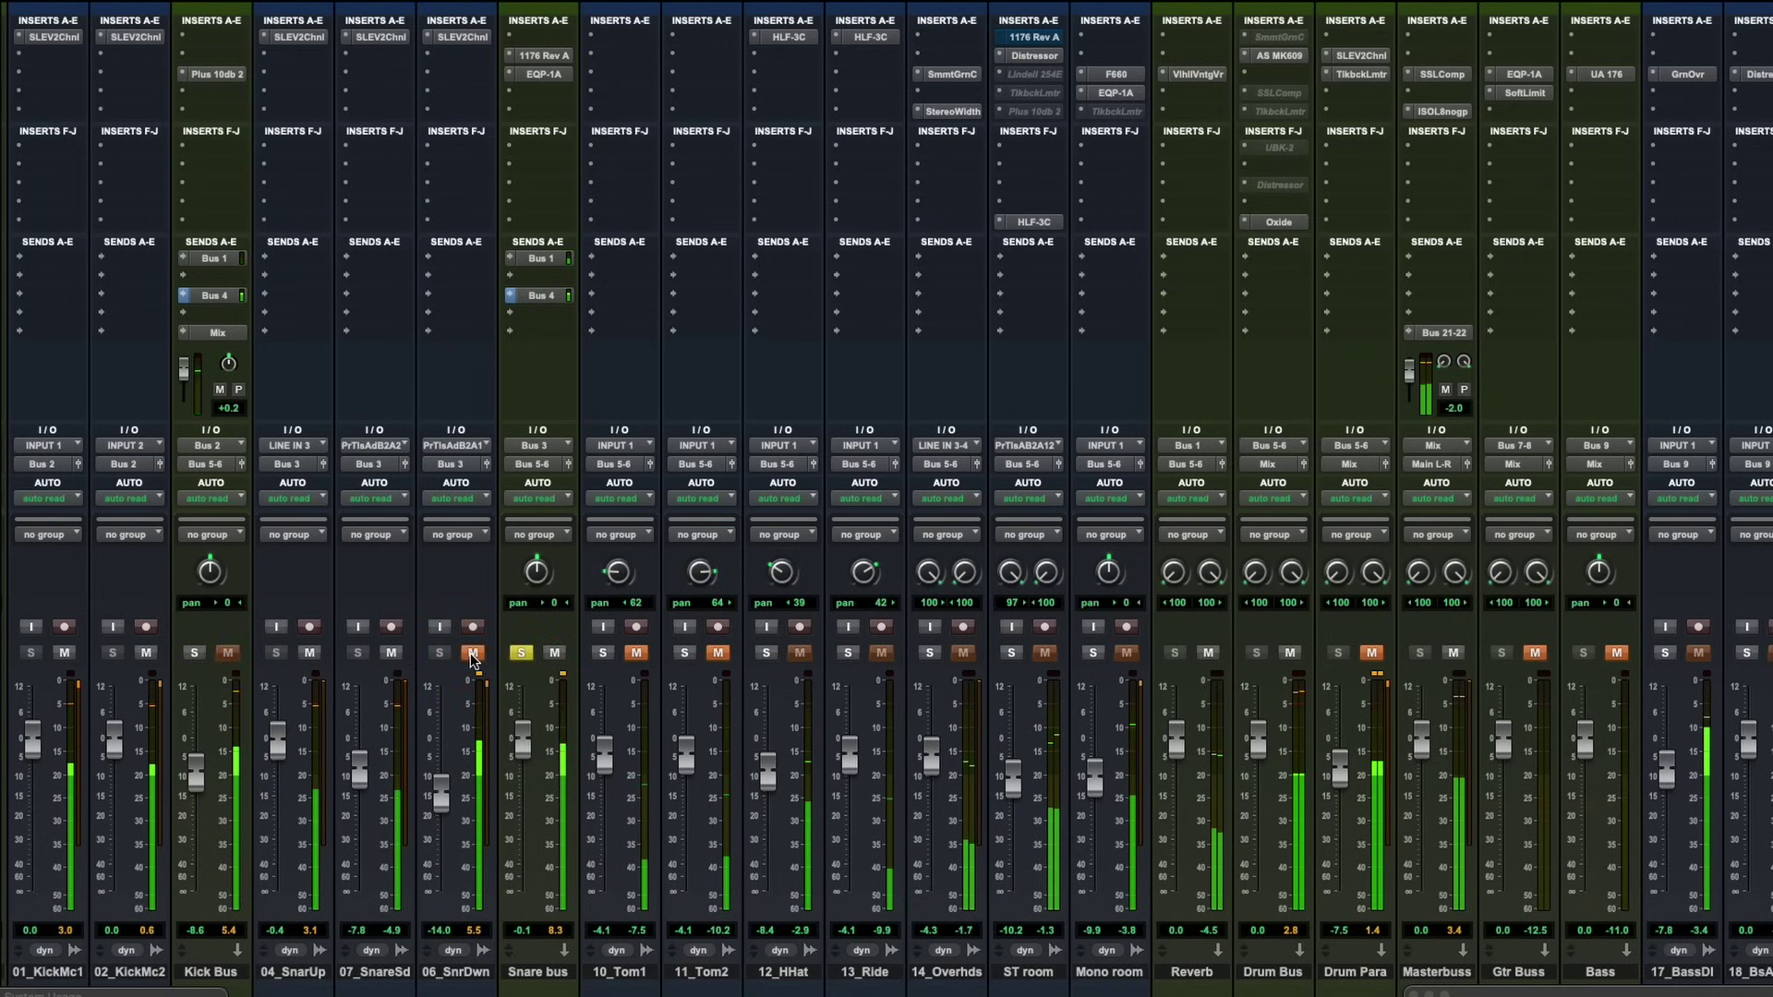
left_click(392, 653)
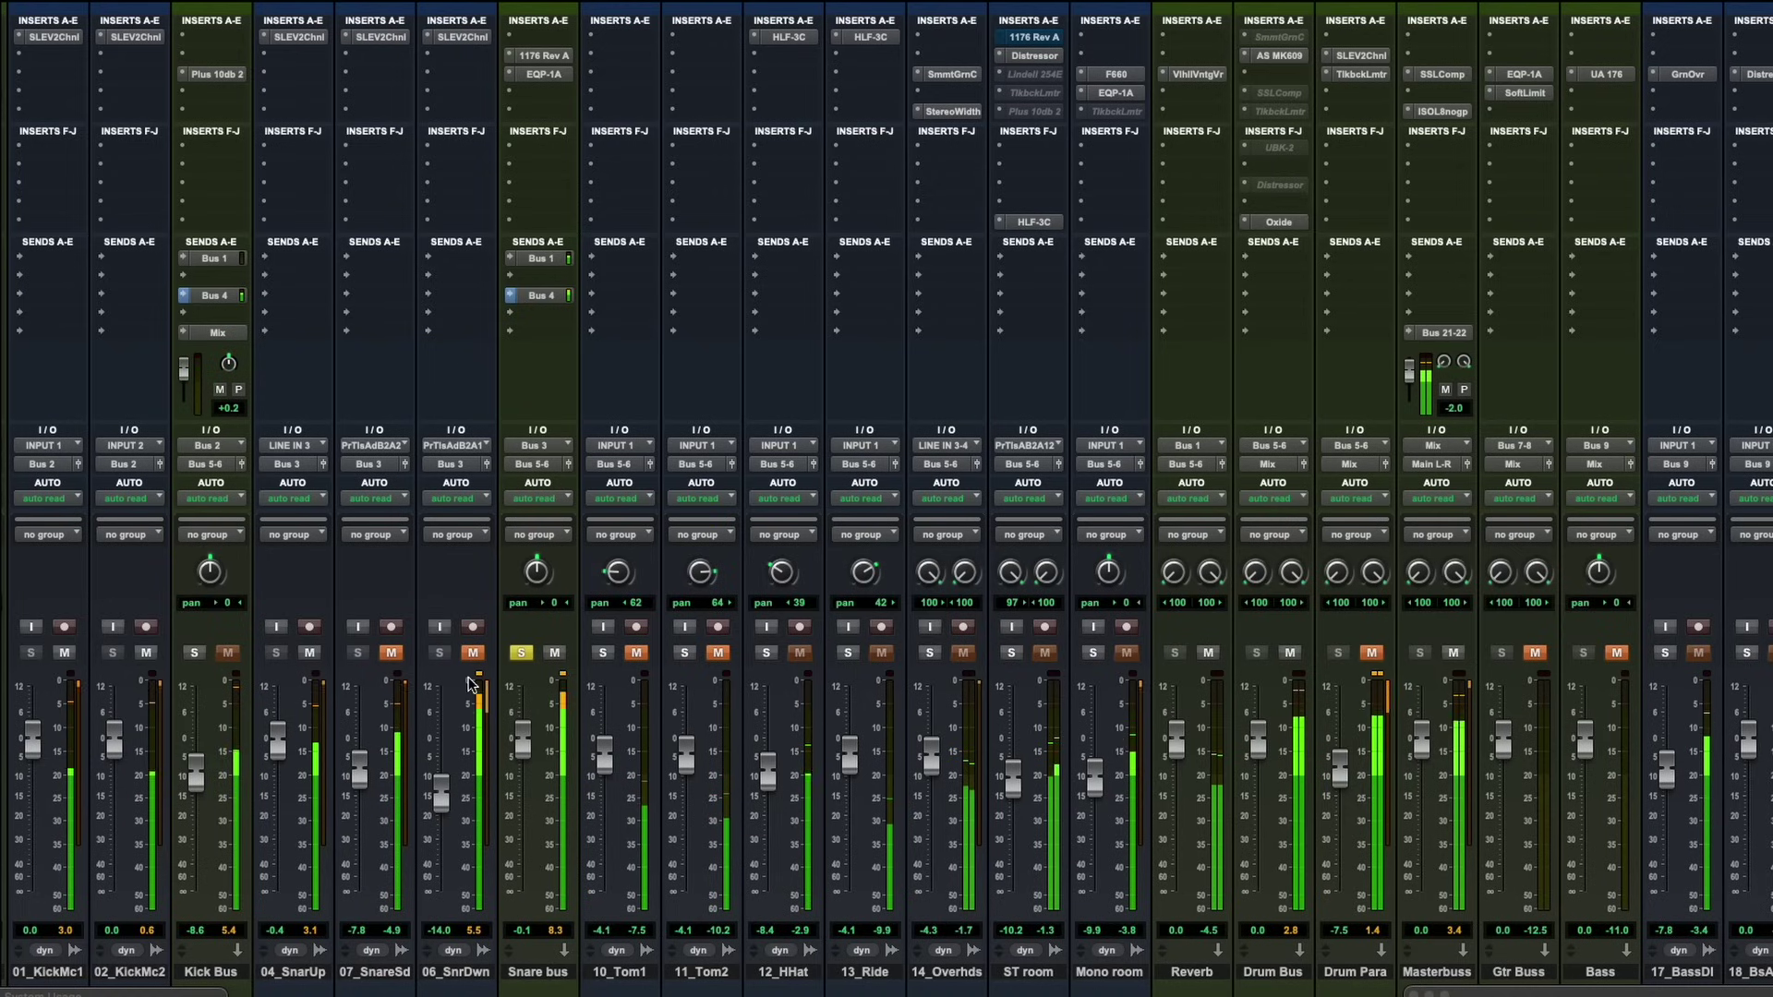
Step: Review the SSL EV2 channel strips on the 04_SnarUp, 07_SnareSd and 06_SnrDwn tracks
left_click(299, 37)
scroll(372, 77, "down", 1)
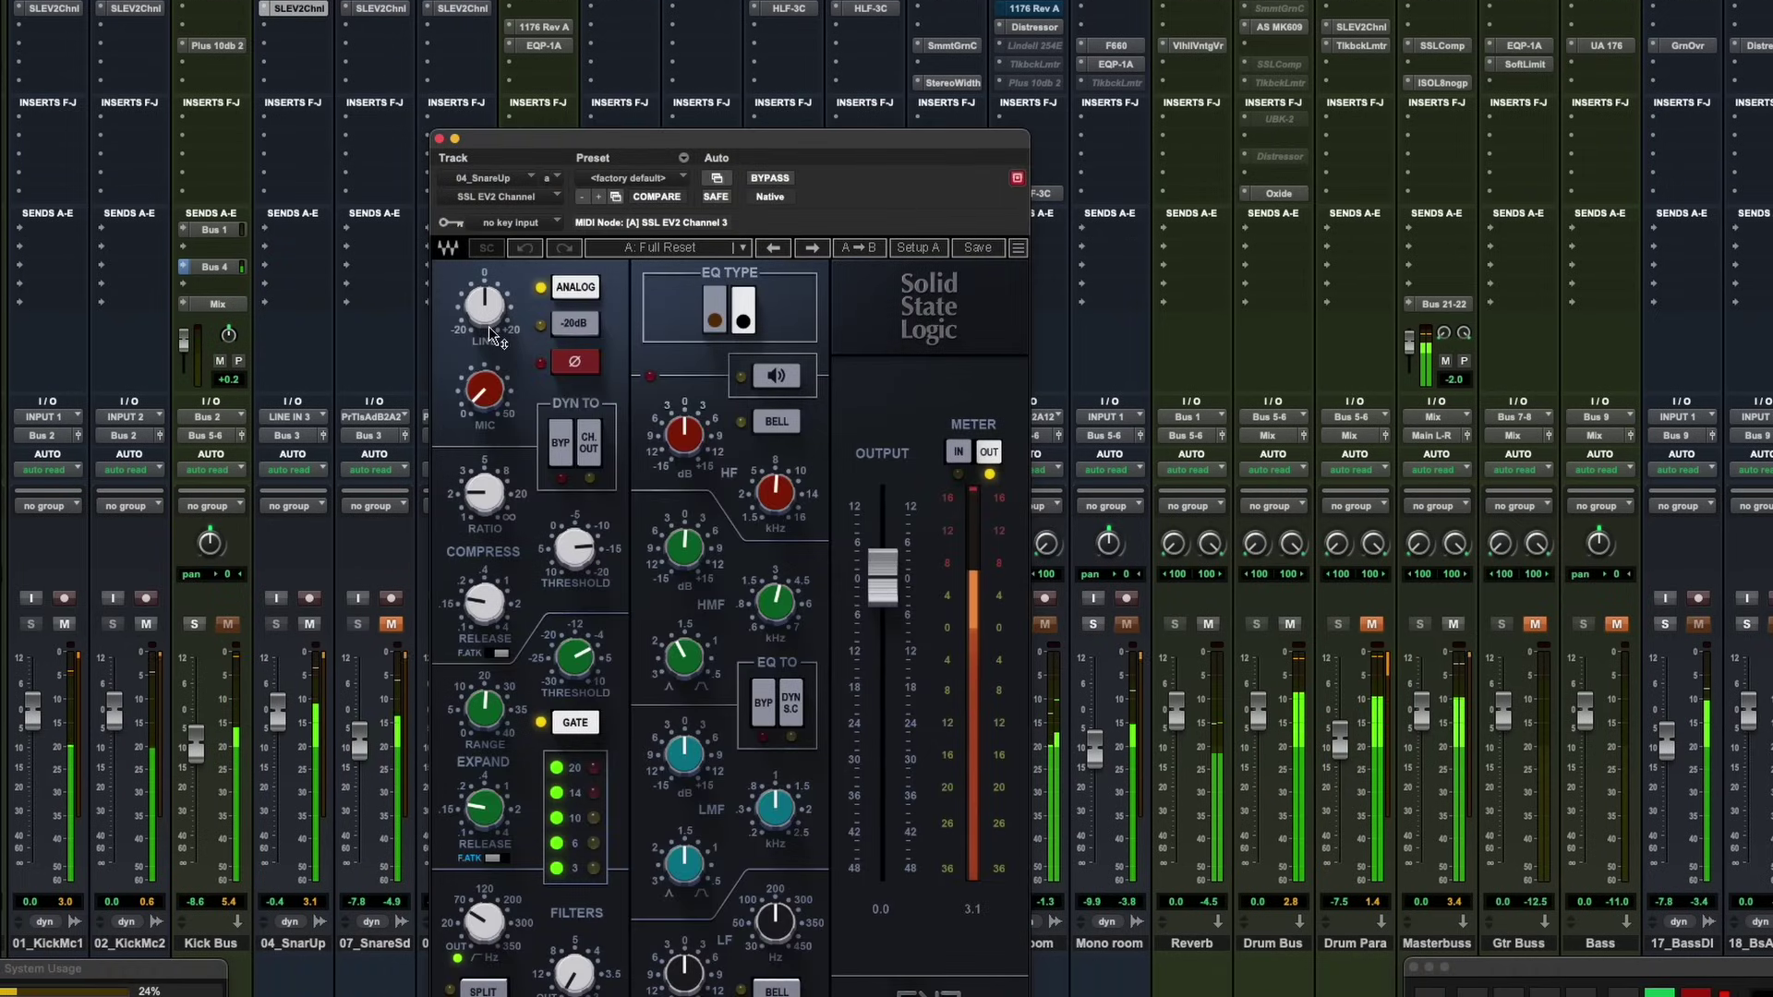
left_click(392, 13)
left_click(464, 11)
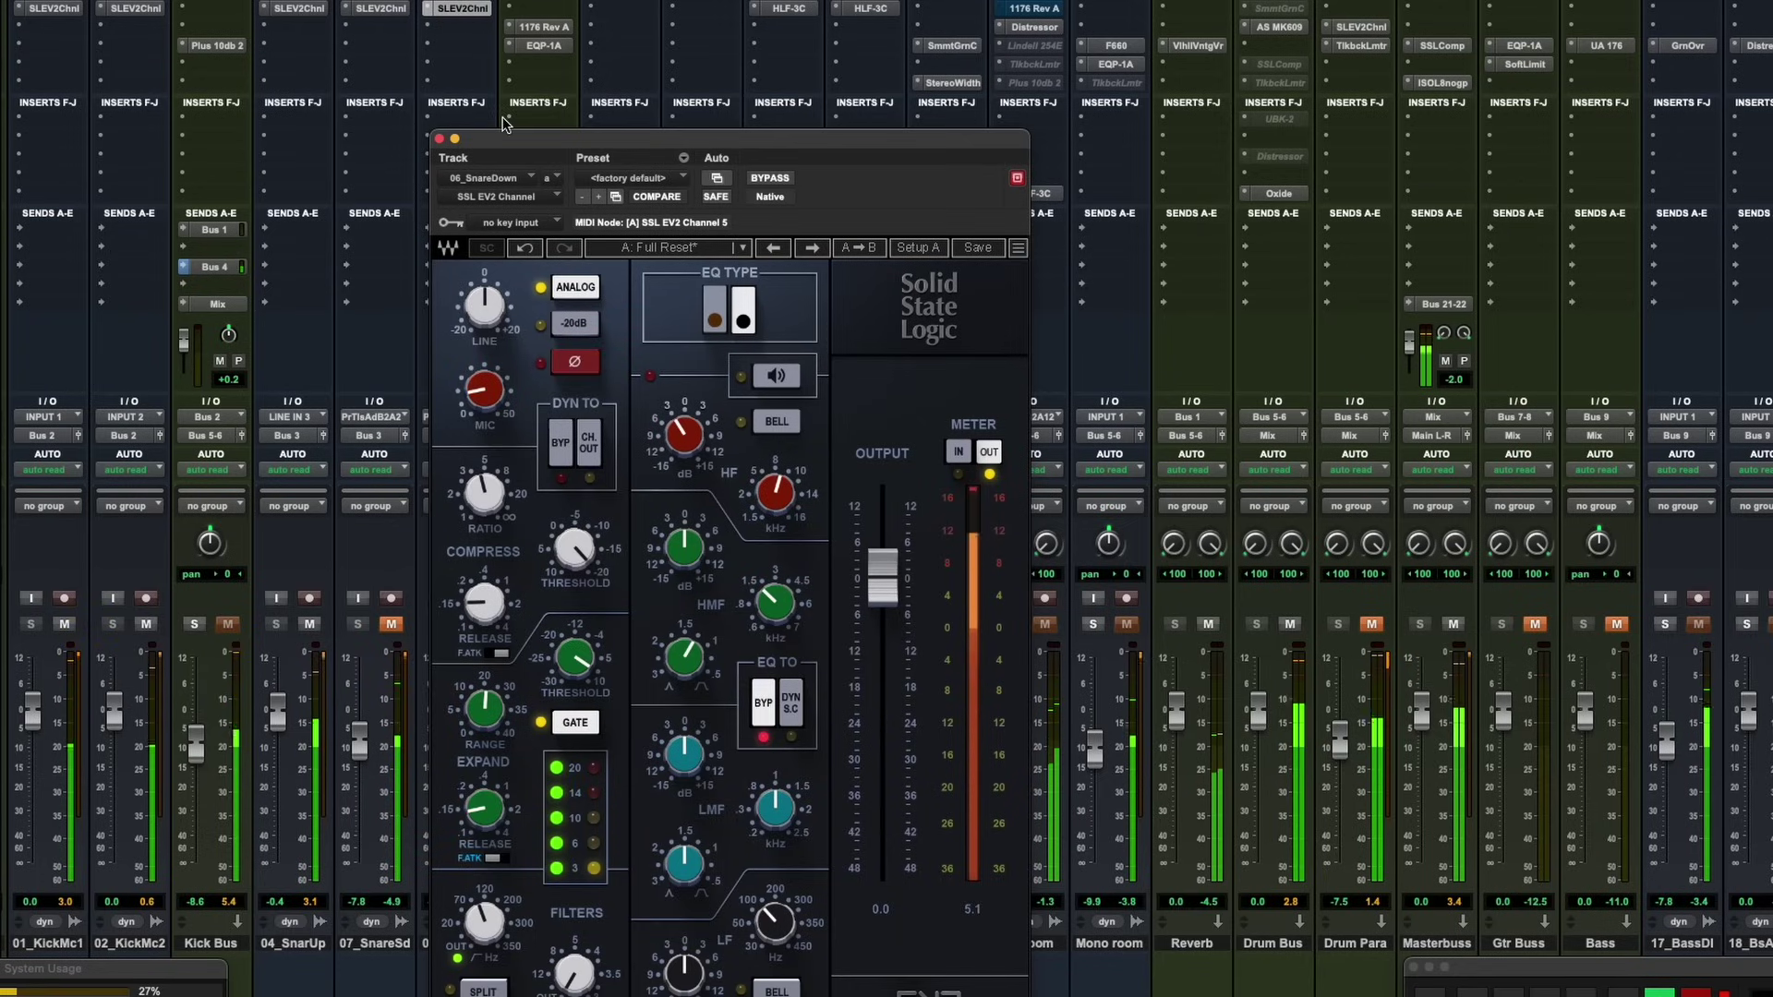
Step: Audition the snare microphones in different mute combinations, leaving 04_SnarUp, 07_SnareSd and 06_SnrDwn all unmuted
left_click(473, 624)
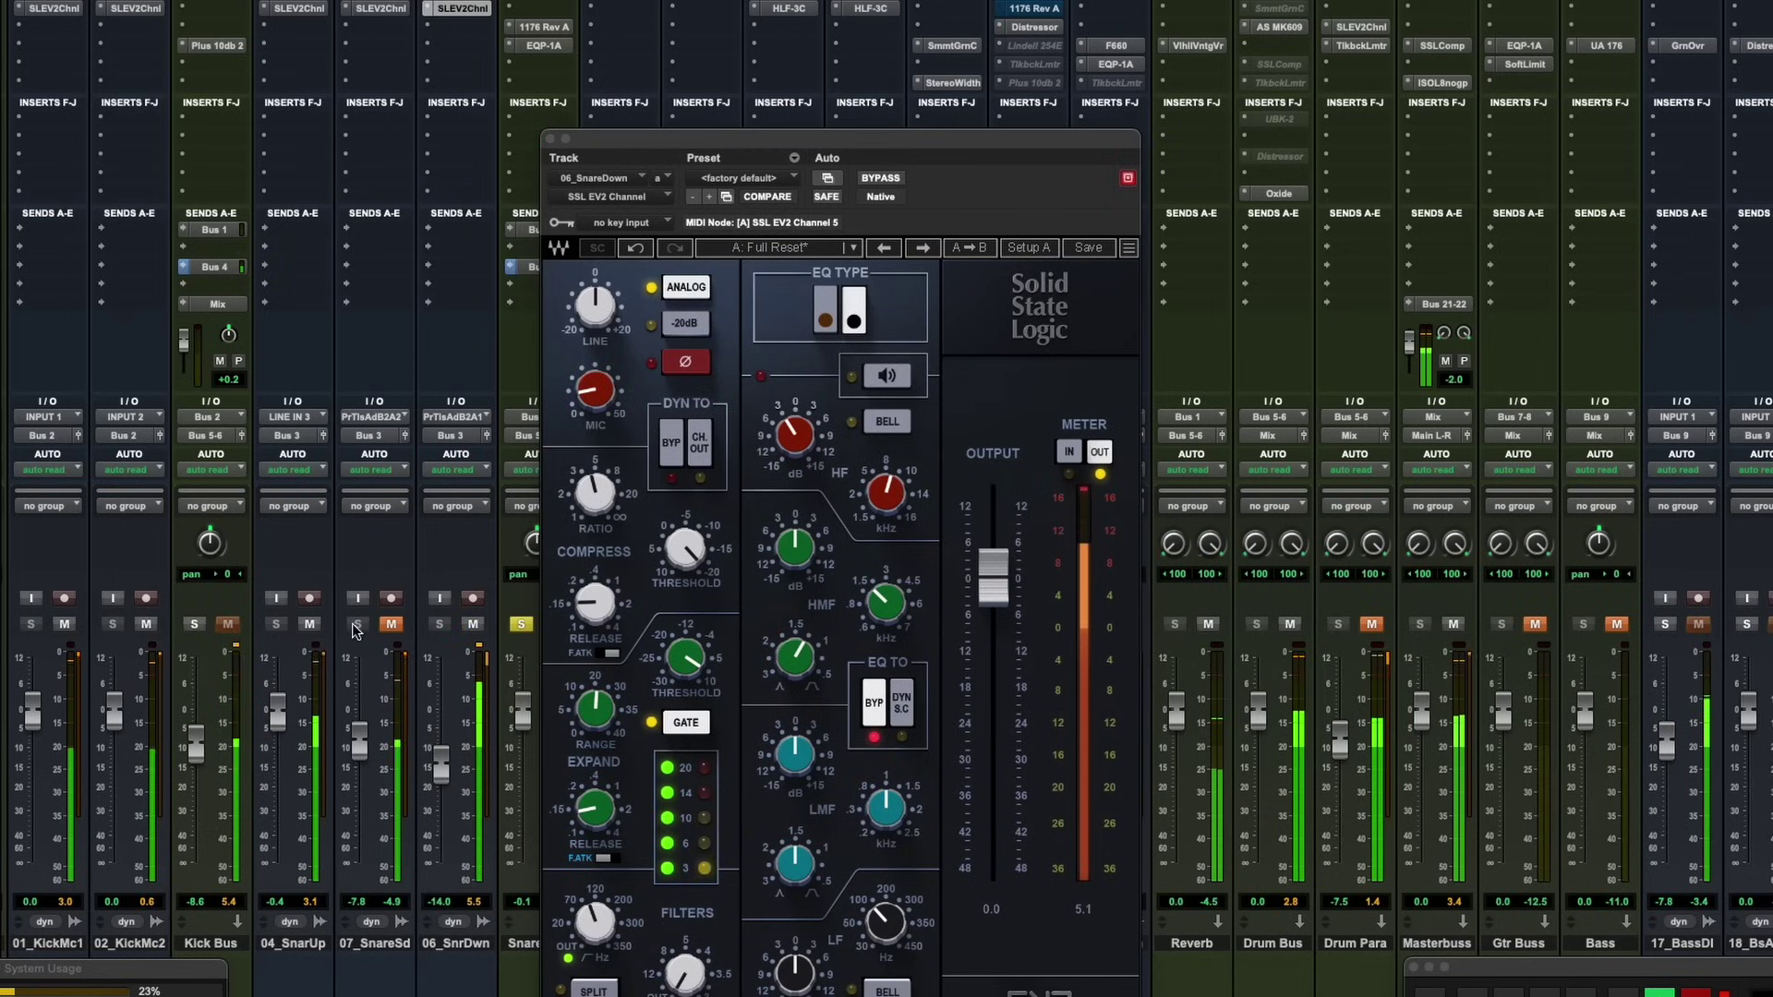
left_click(310, 624)
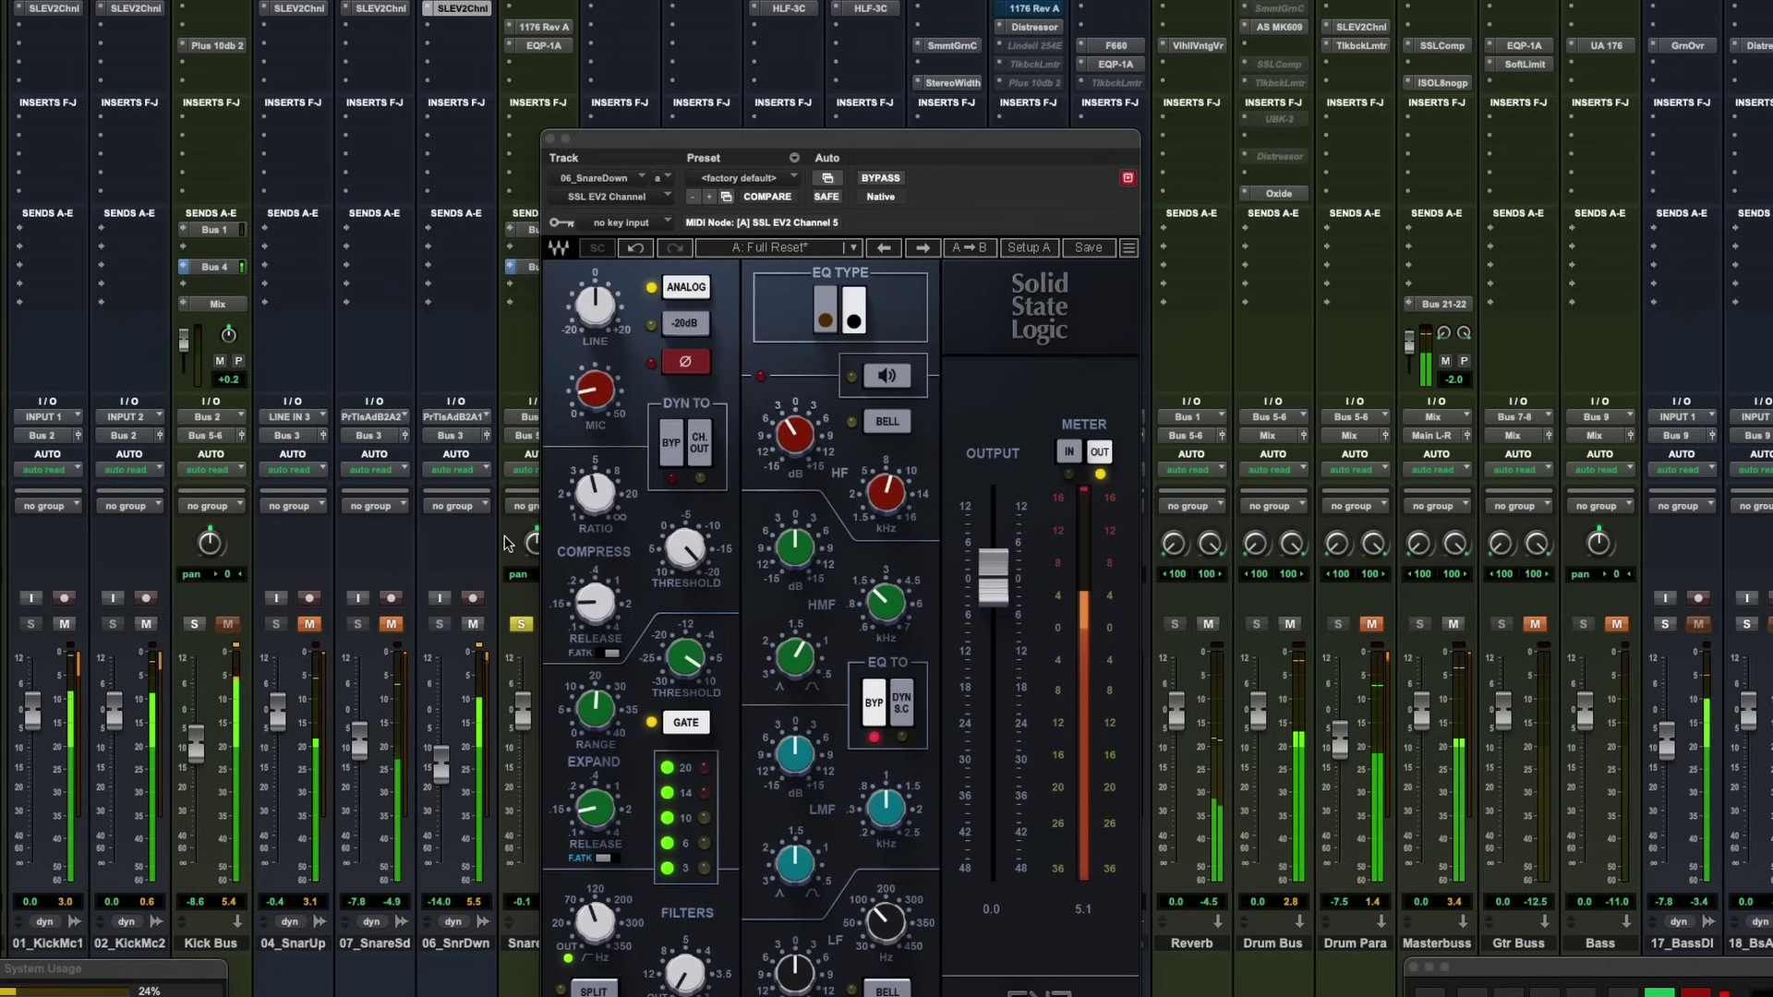
left_click(394, 625)
left_click(473, 625)
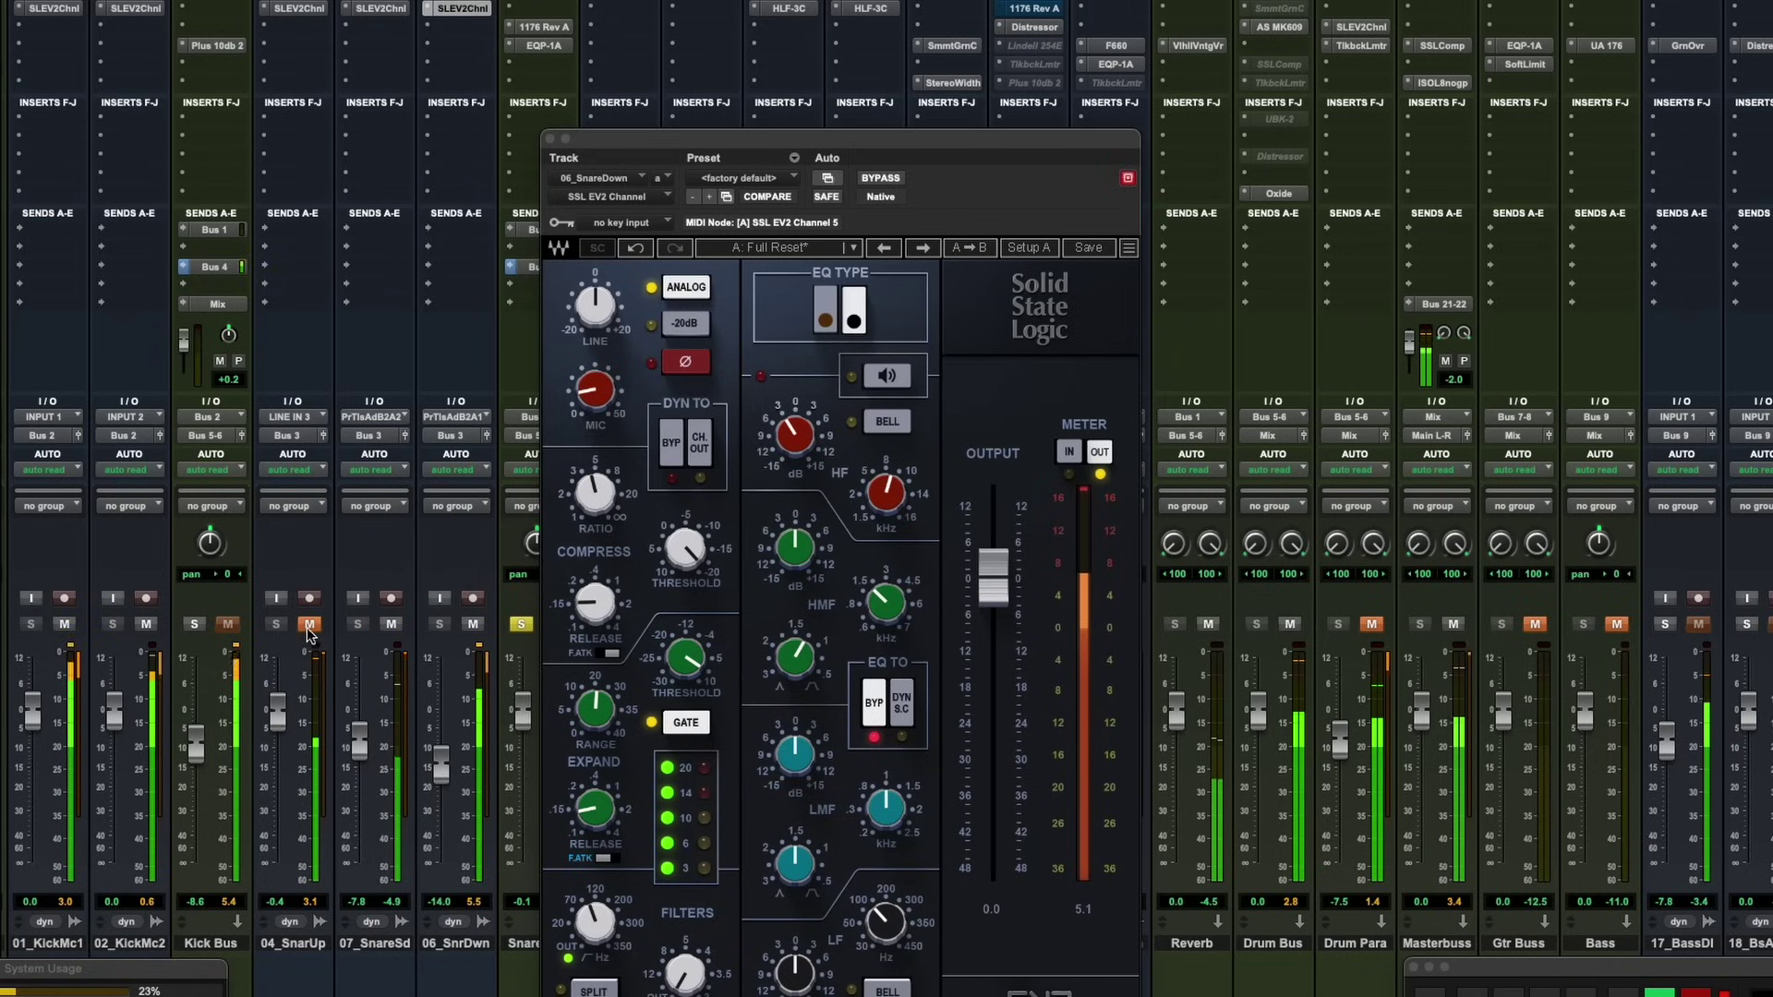
left_click(309, 624)
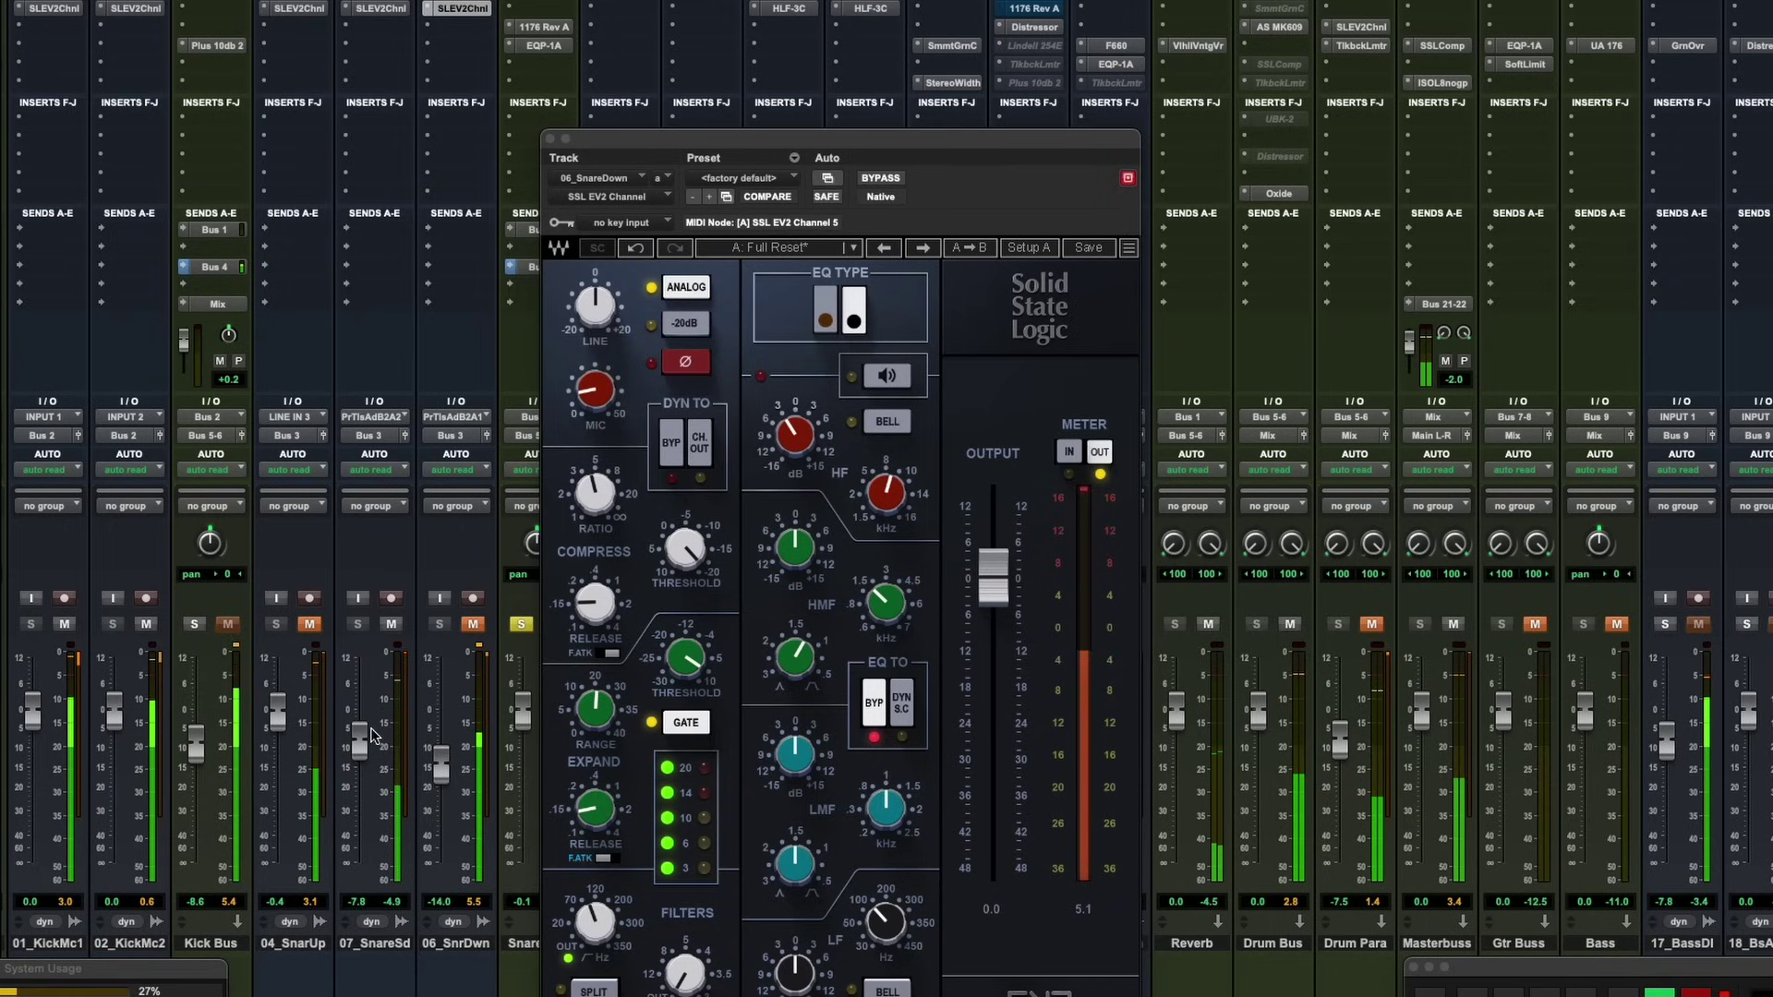
left_click(312, 626)
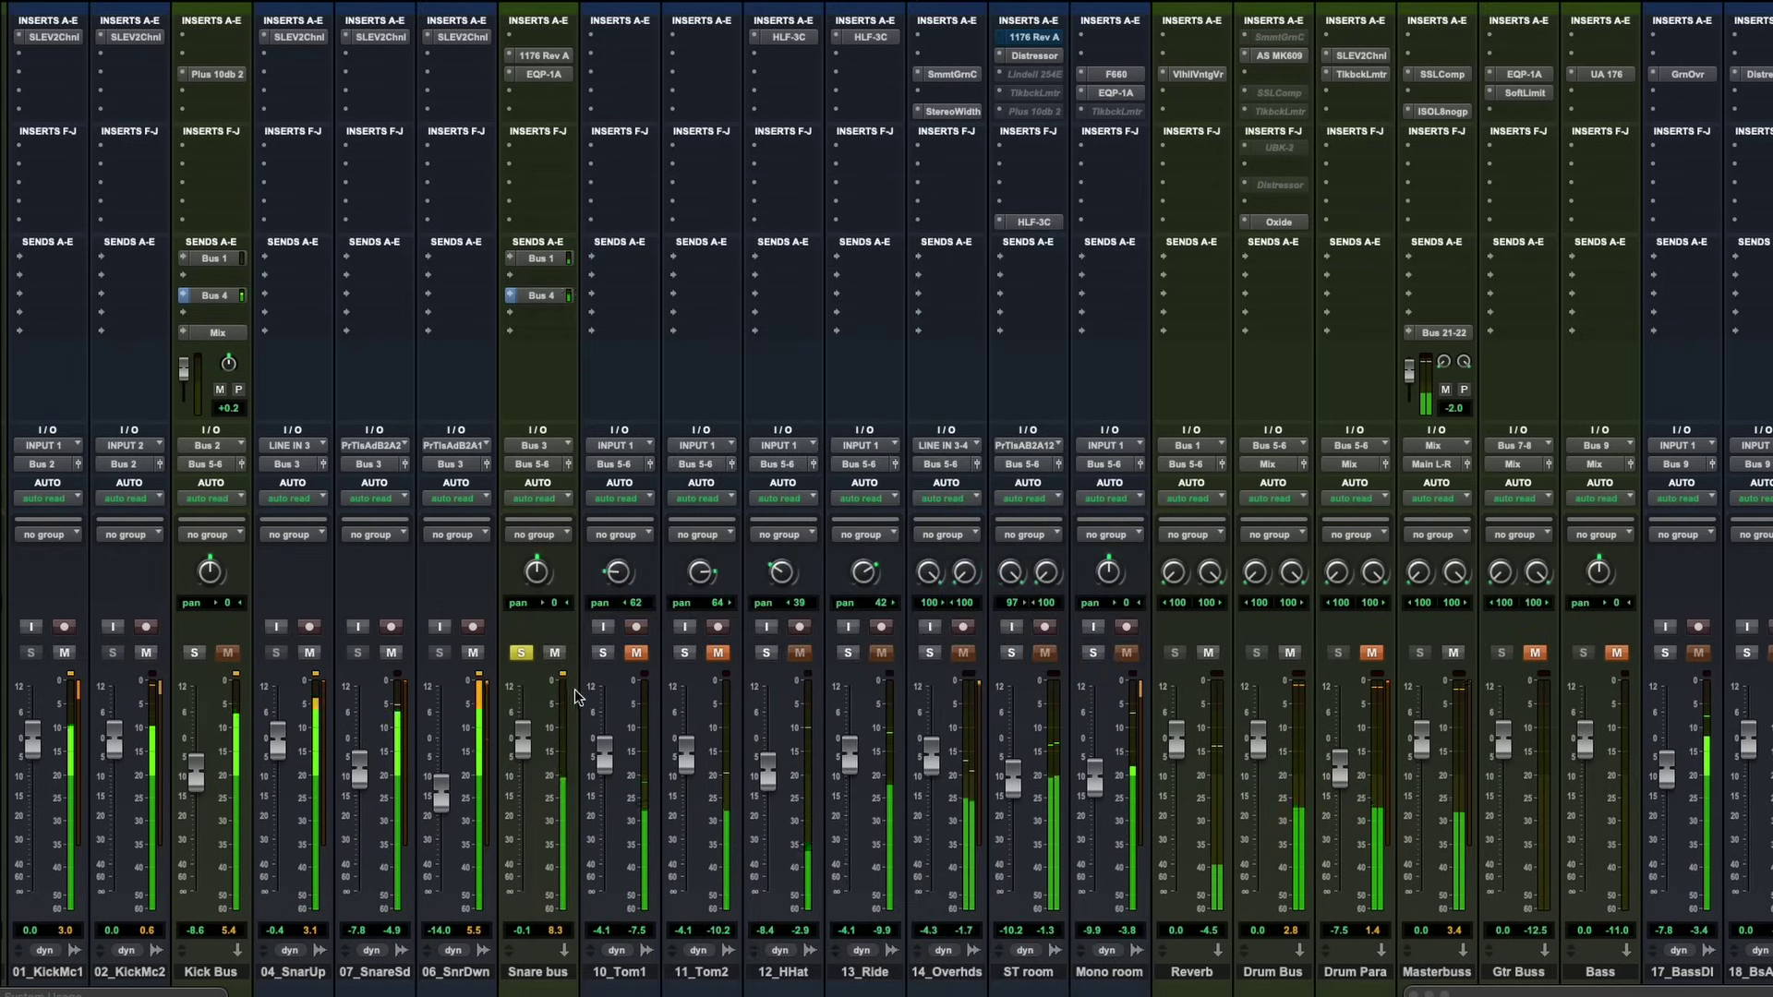
Step: Open the 1176 Rev A compressor on the Snare bus and compare the snare with it bypassed and active
left_click(554, 653)
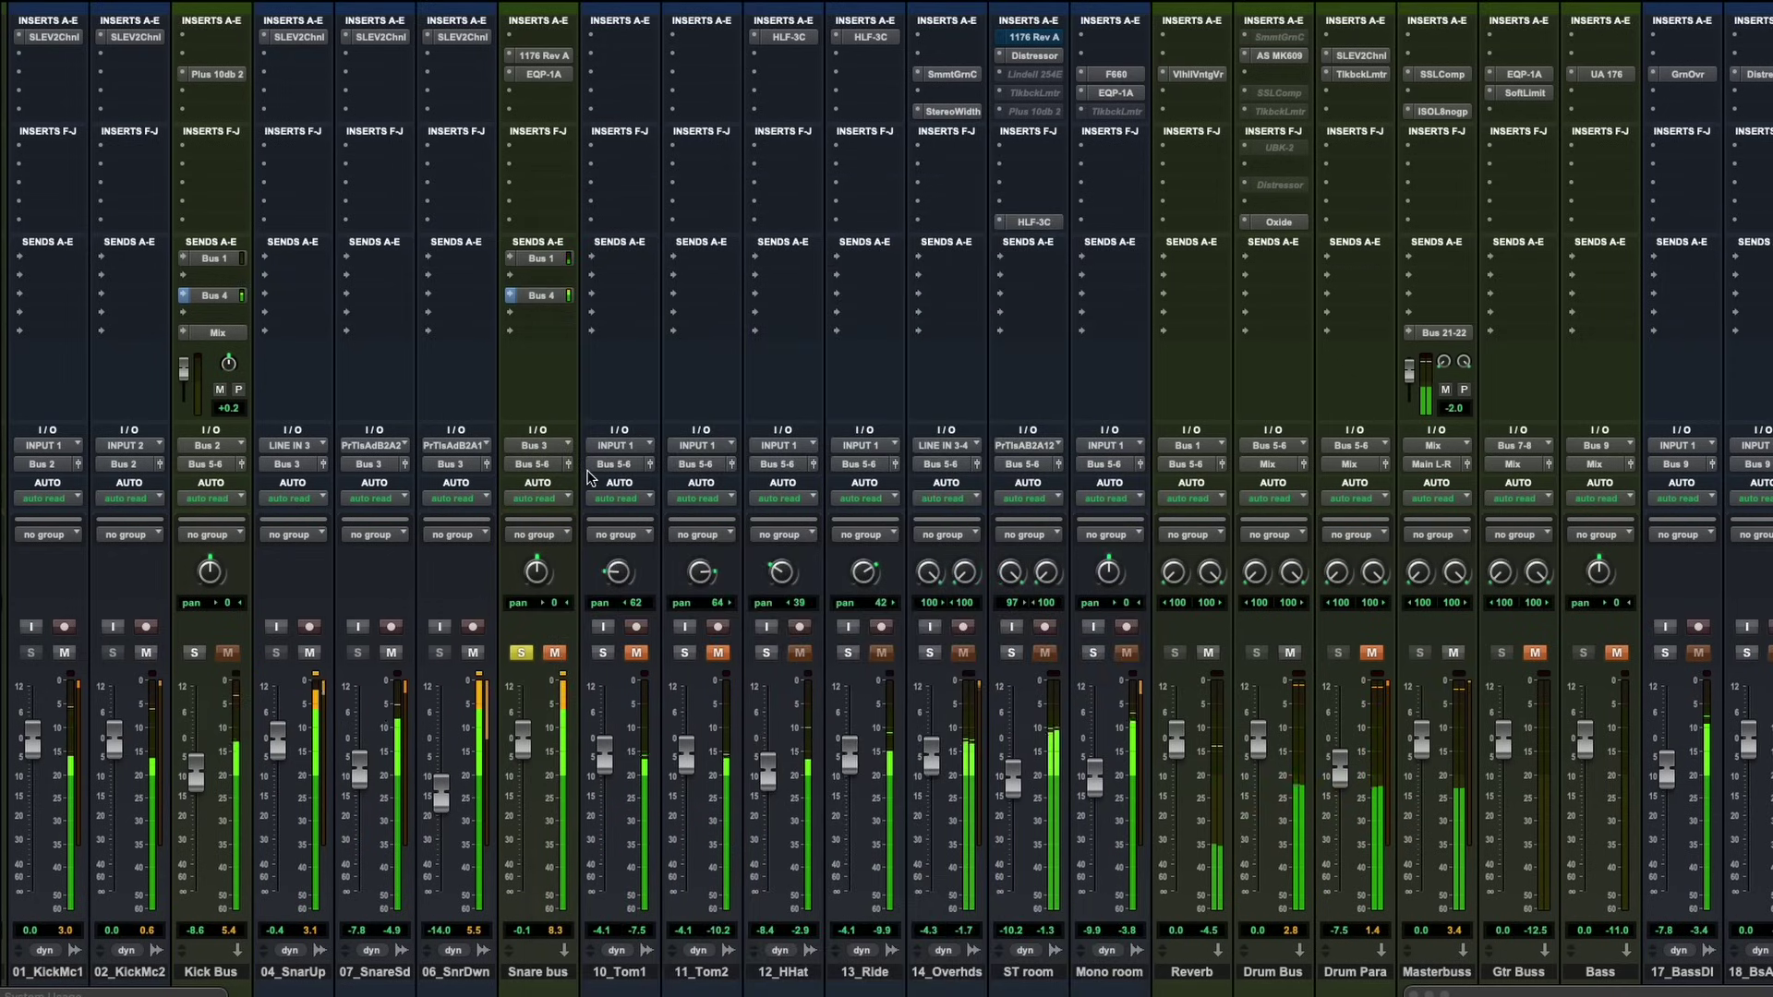
left_click(543, 55)
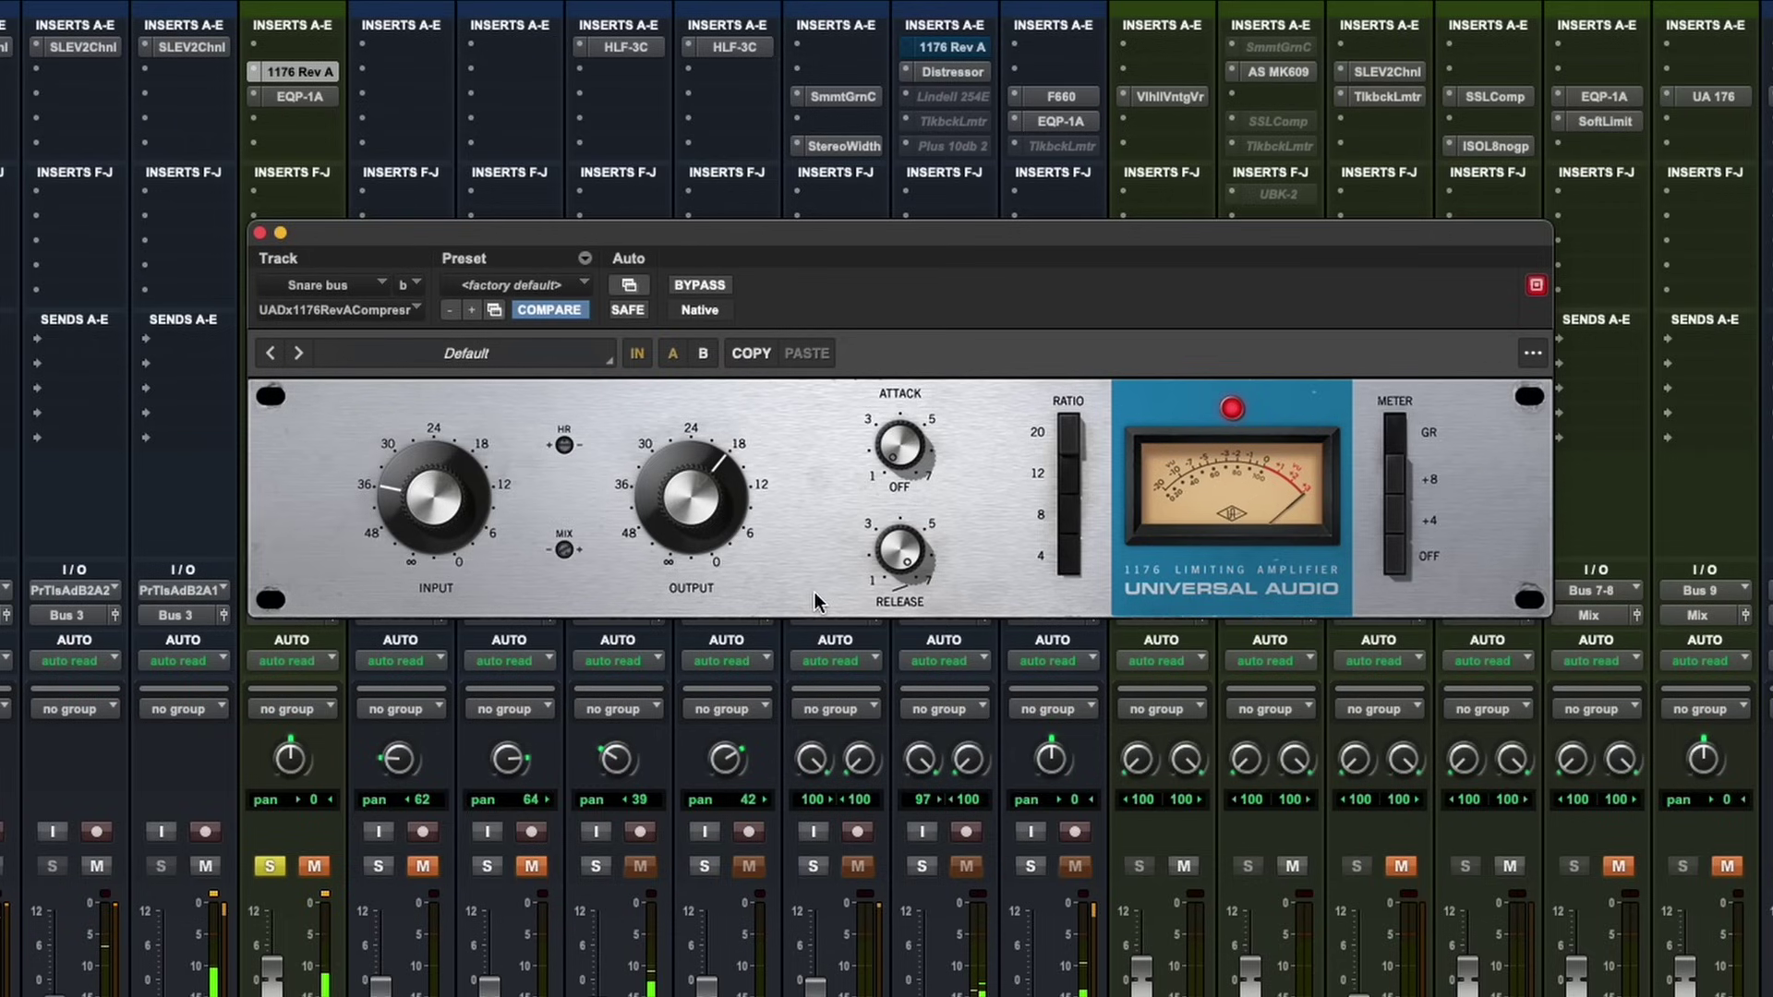
left_click(315, 866)
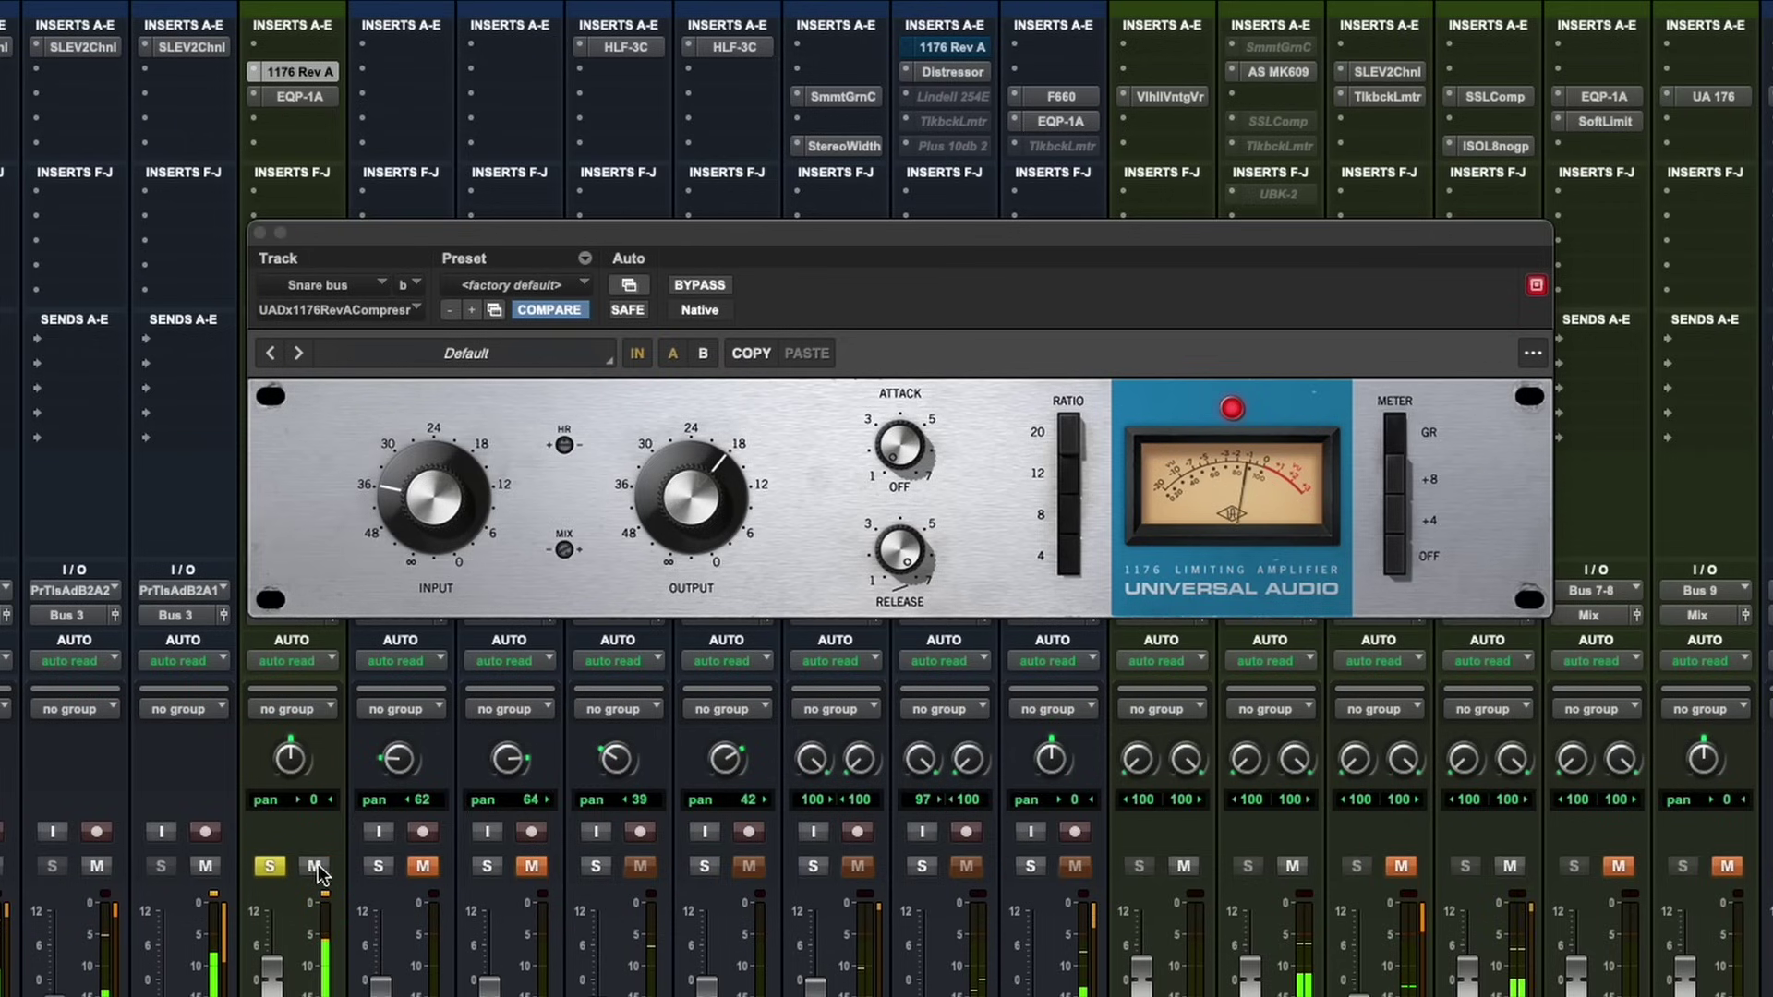
left_click(711, 286)
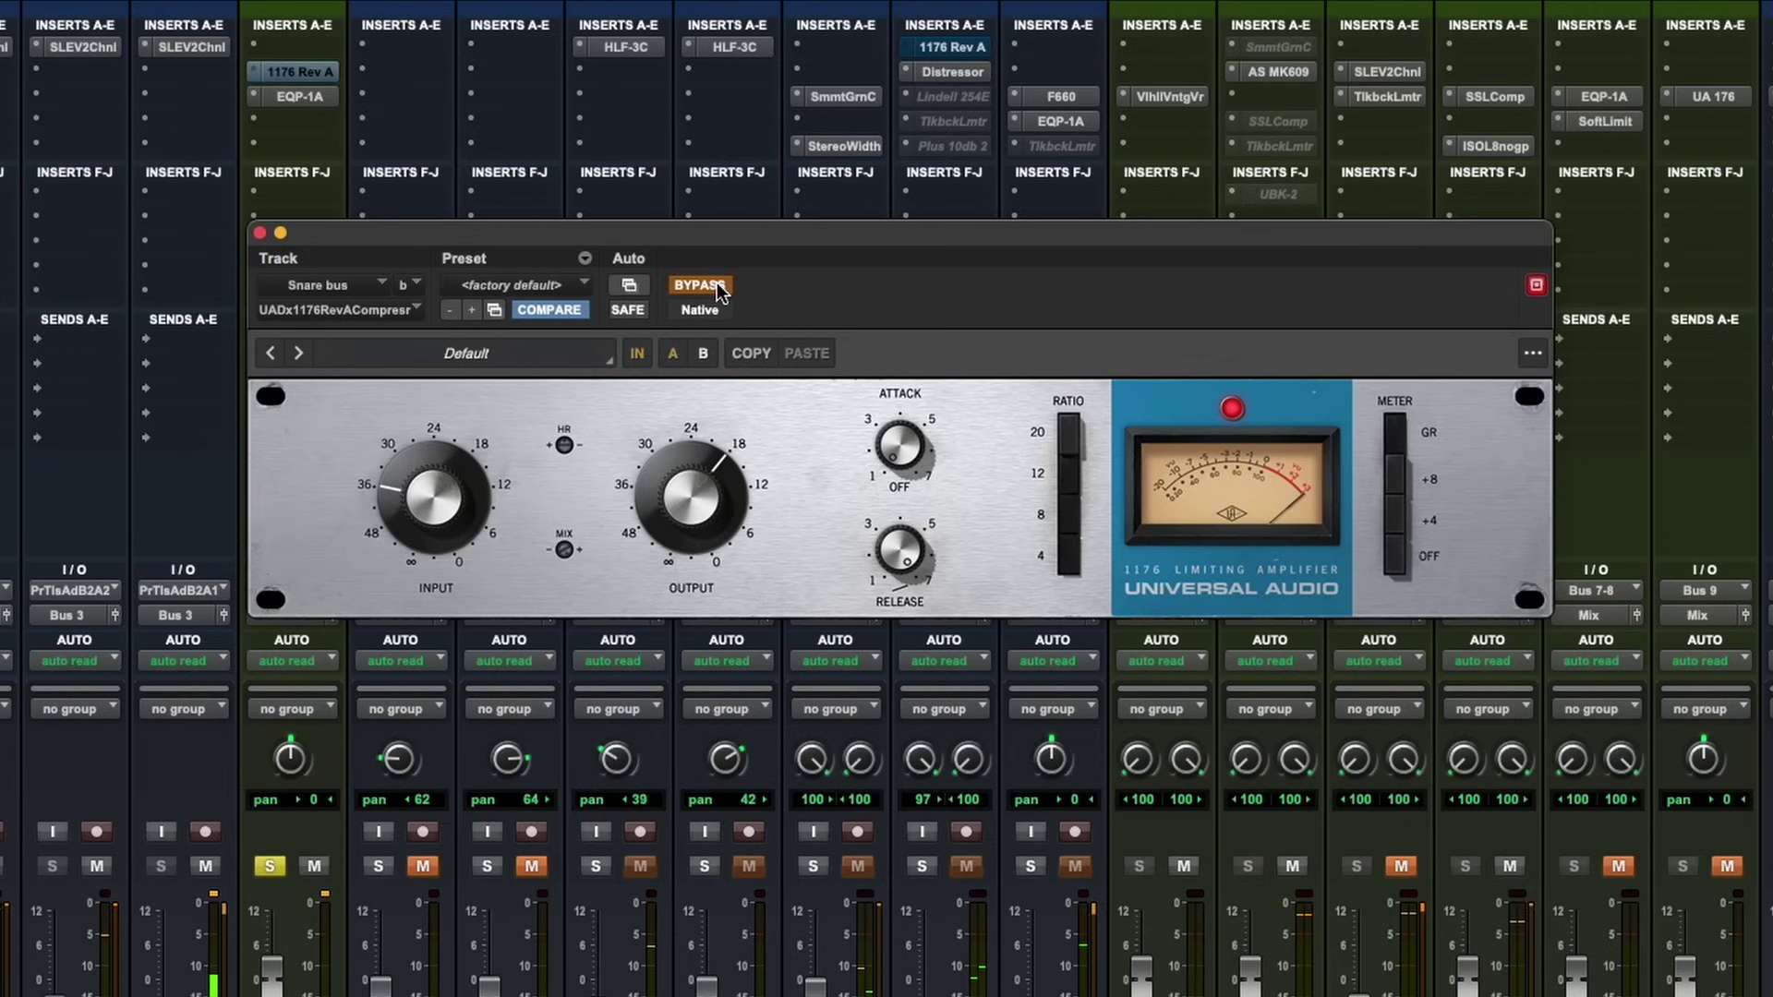
left_click(712, 288)
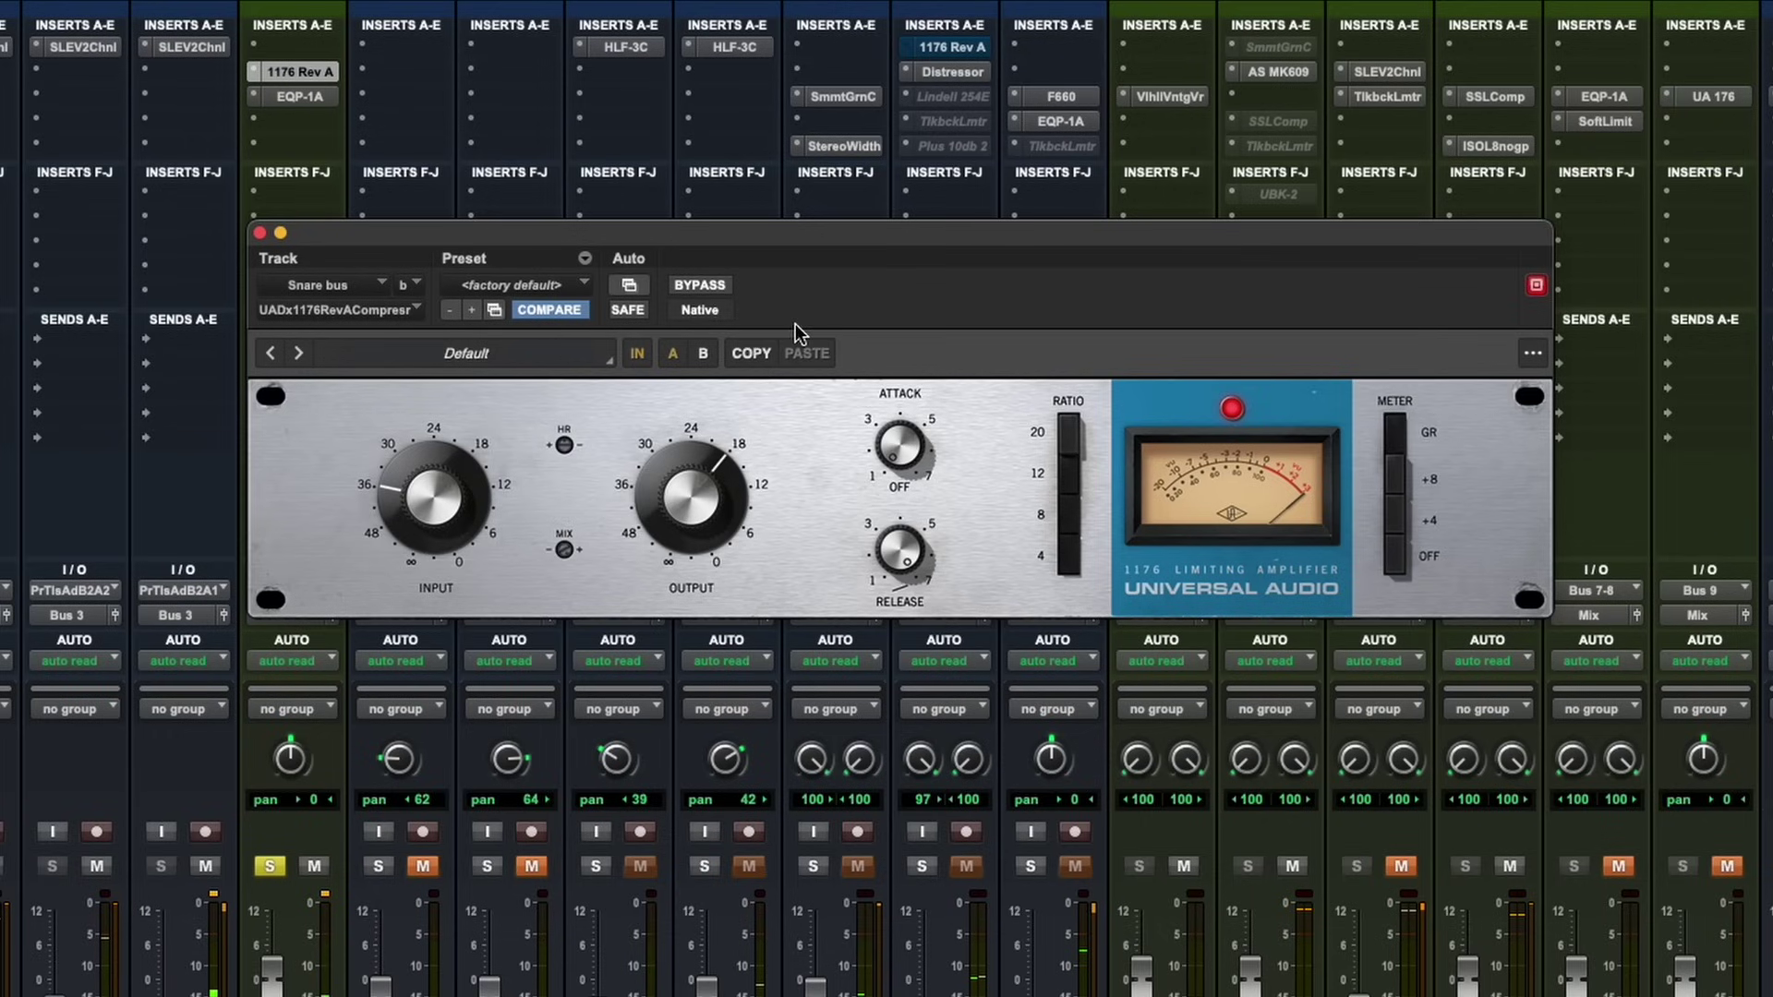
Step: Check the 1176 compressor's ratio buttons and compare the bypassed and compressed snare again
left_click(1071, 429)
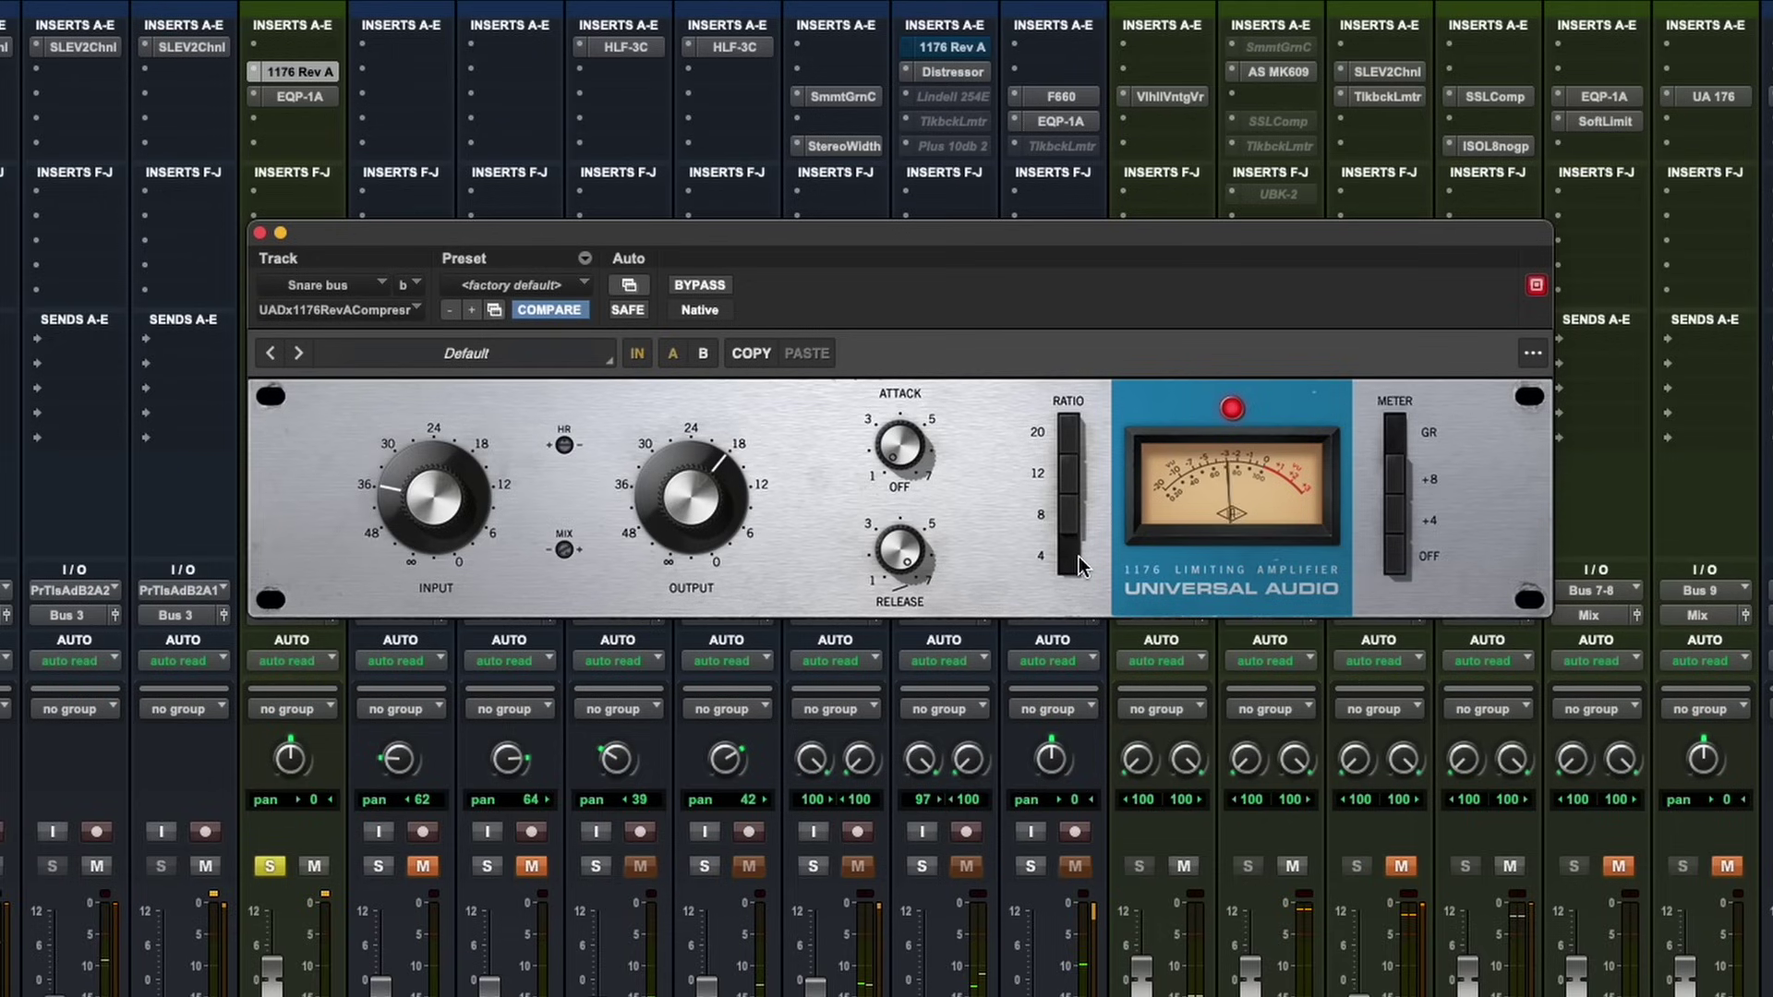
left_click(712, 286)
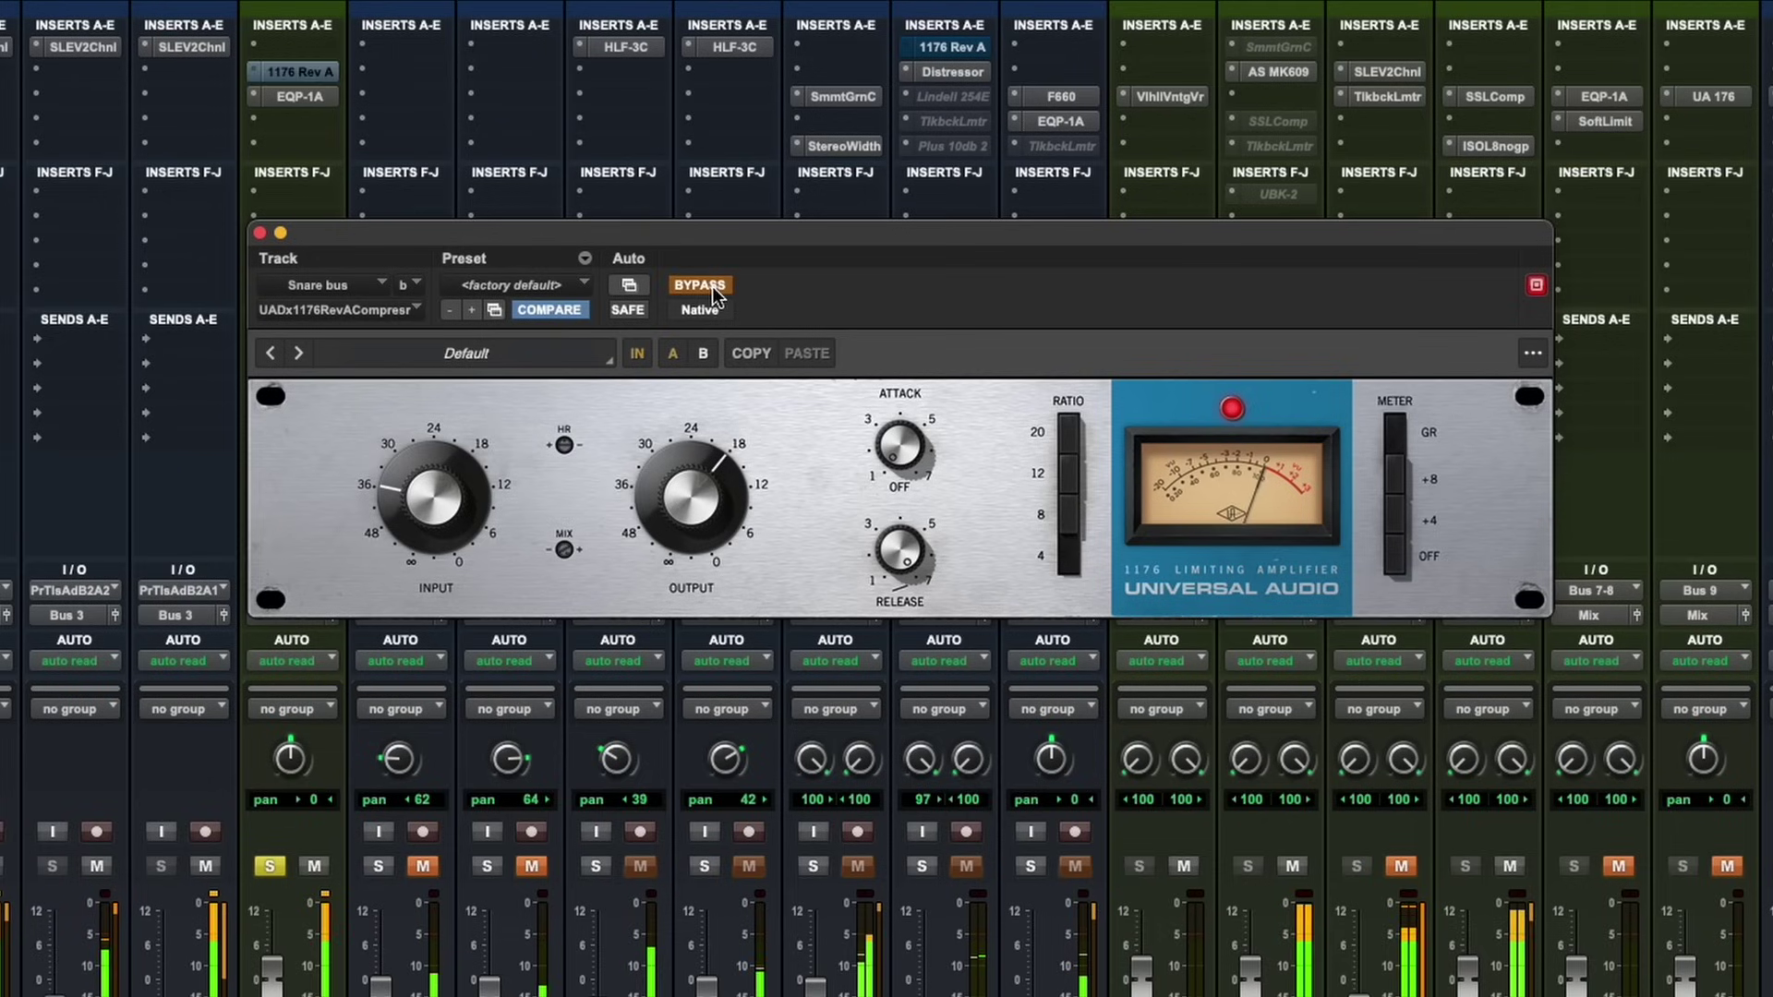
left_click(712, 287)
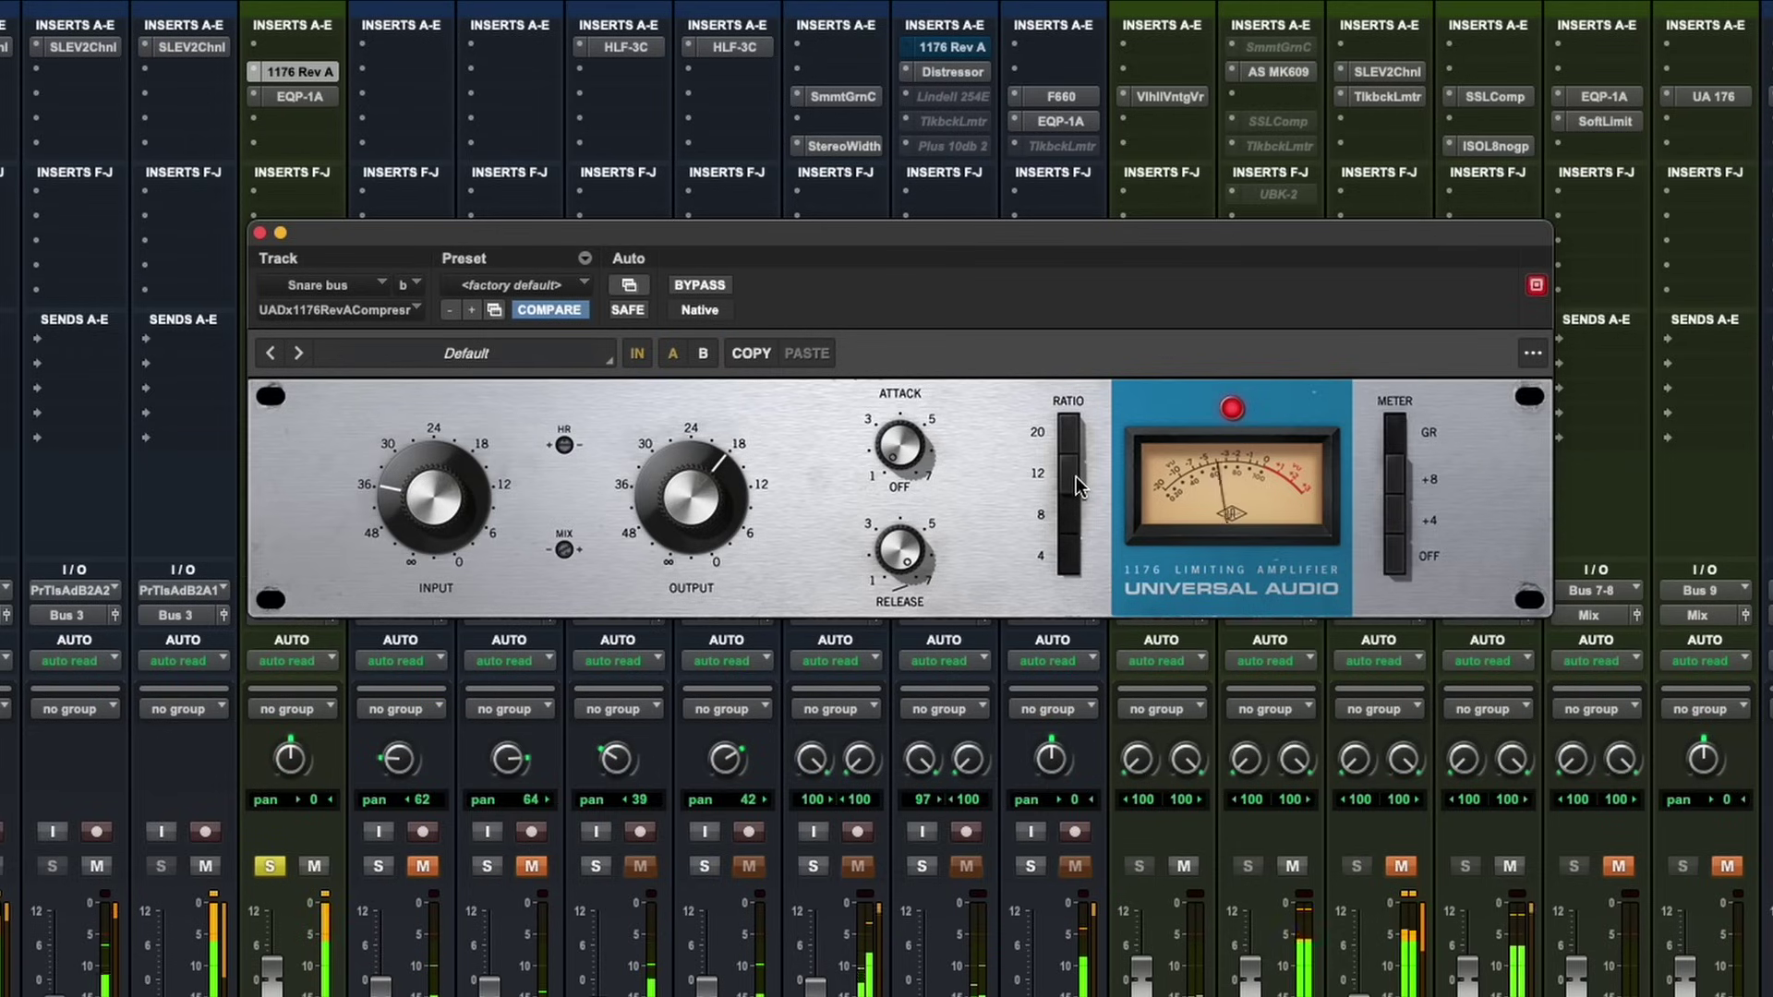
Step: Close the 1176 compressor and open the Pultec EQP-1A equaliser on the Snare bus
left_click(259, 232)
left_click(297, 96)
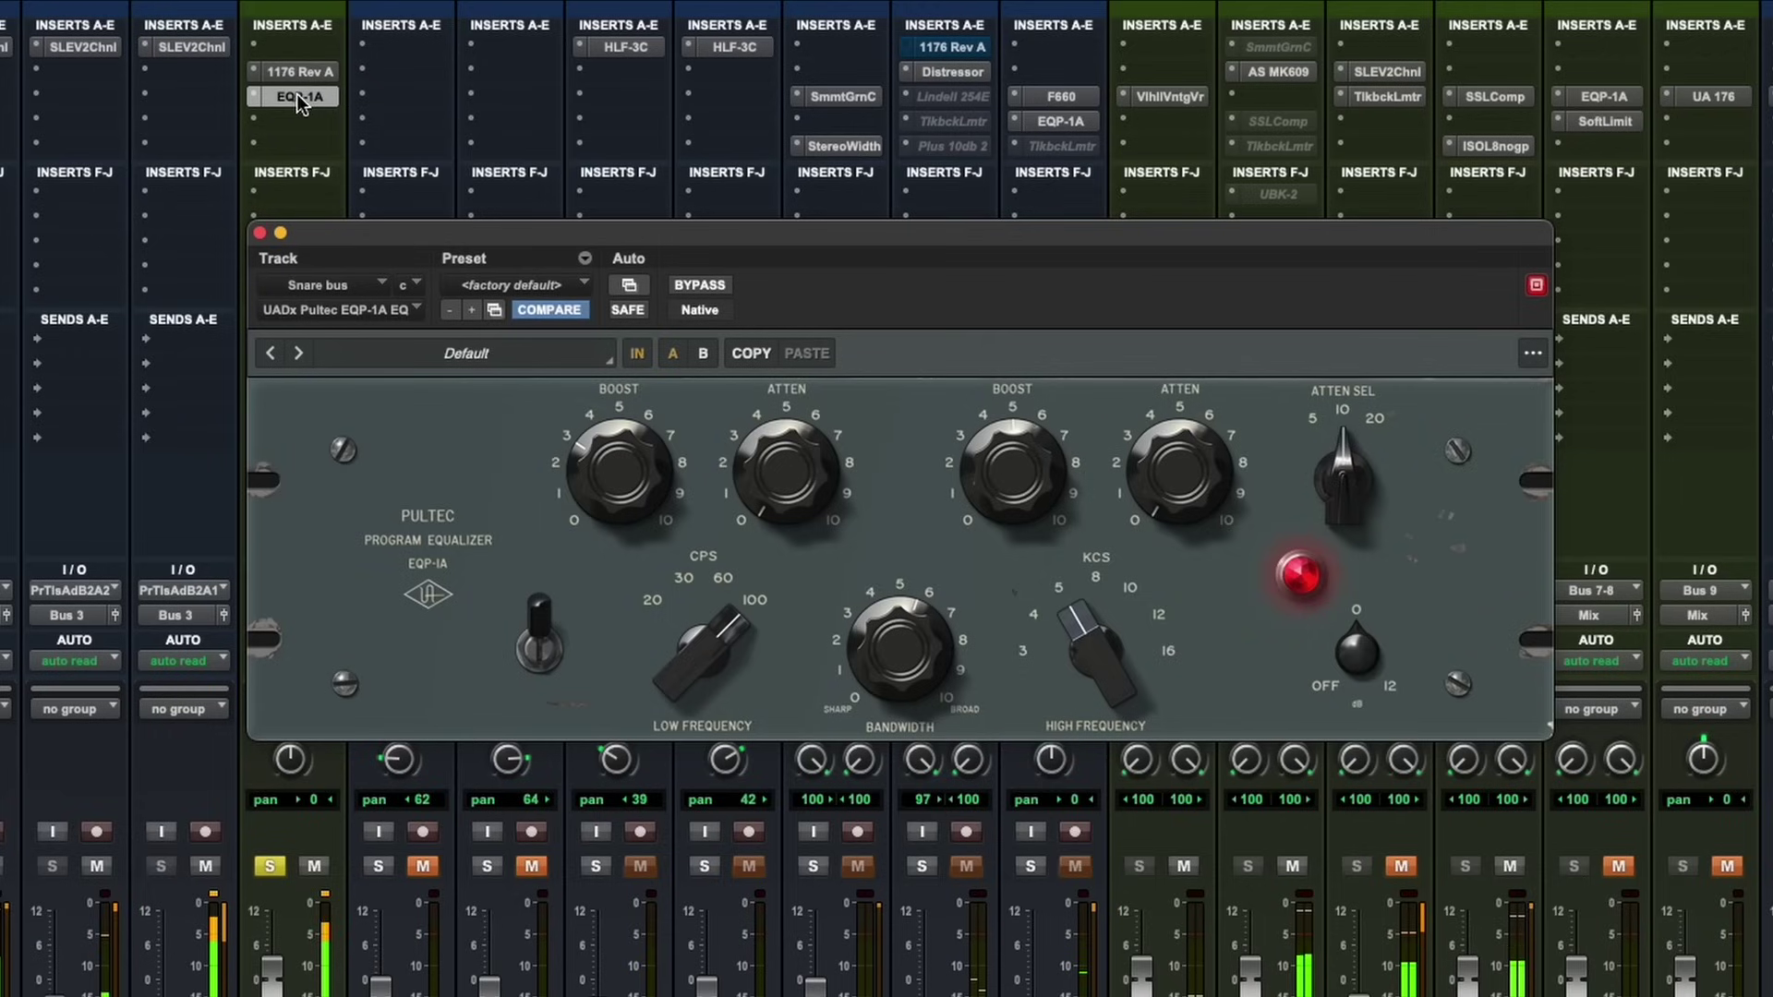
Step: Compare the snare with the Pultec EQP-1A equaliser bypassed and active, and close the plug-in
left_click_drag(780, 229, 778, 238)
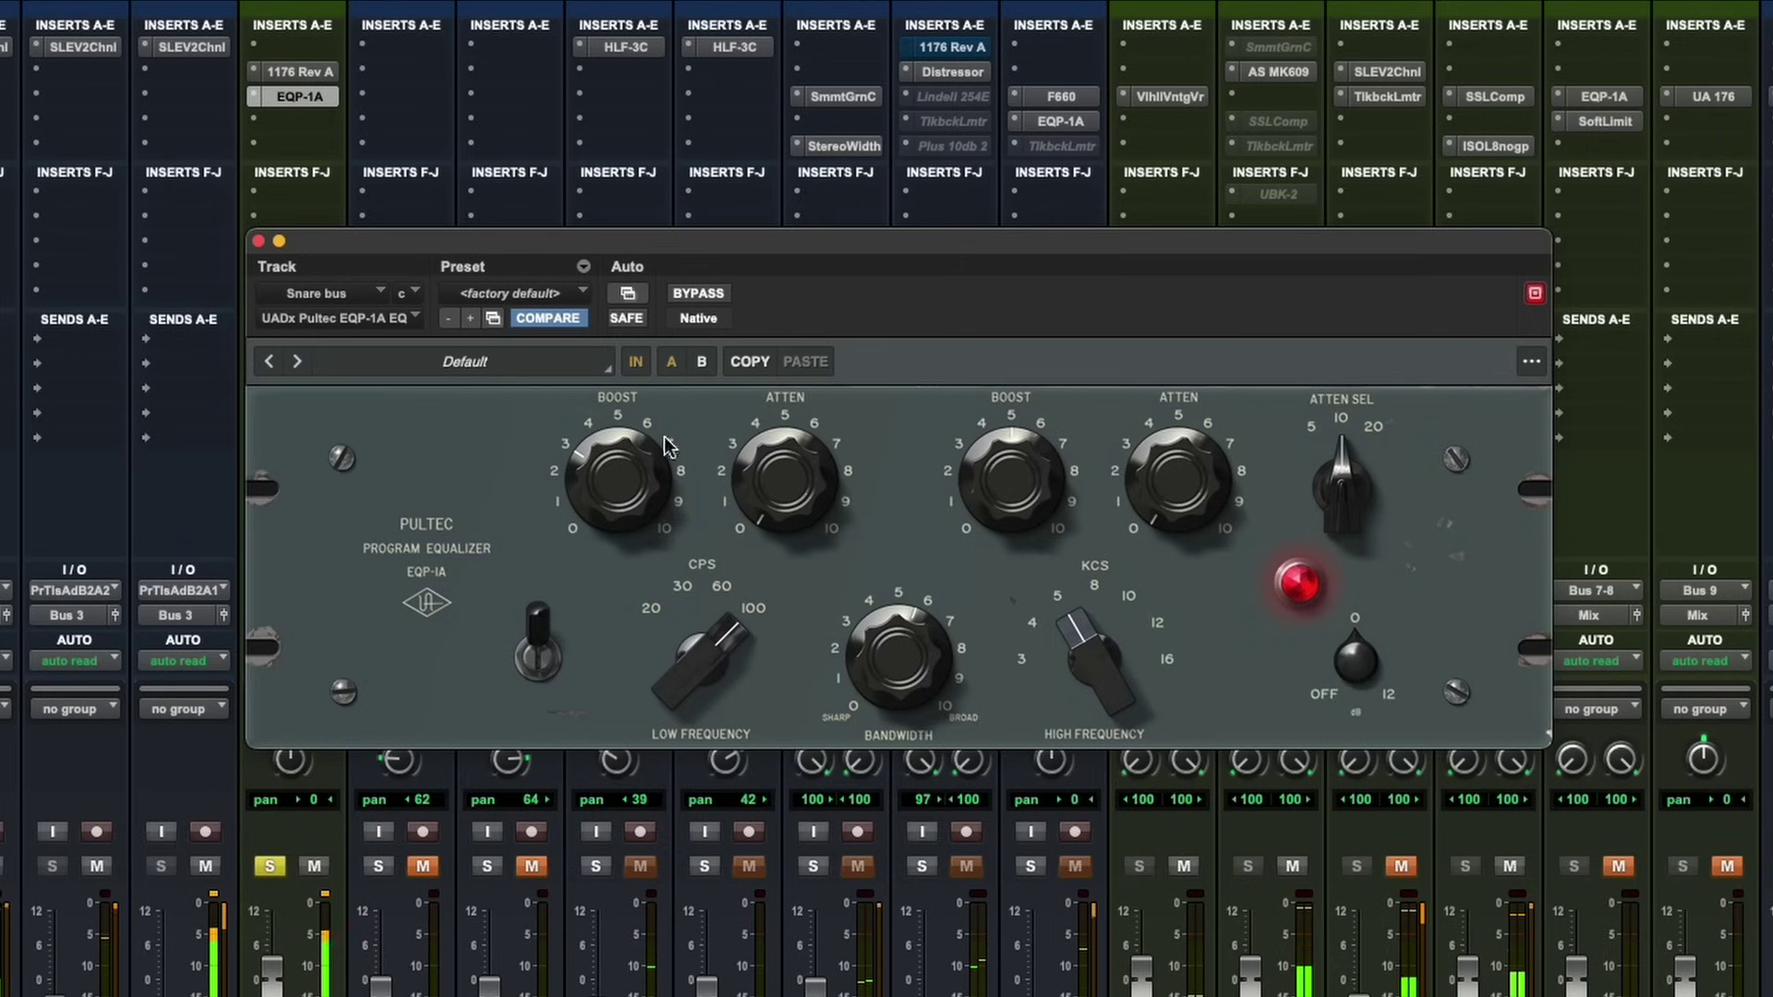
left_click(699, 293)
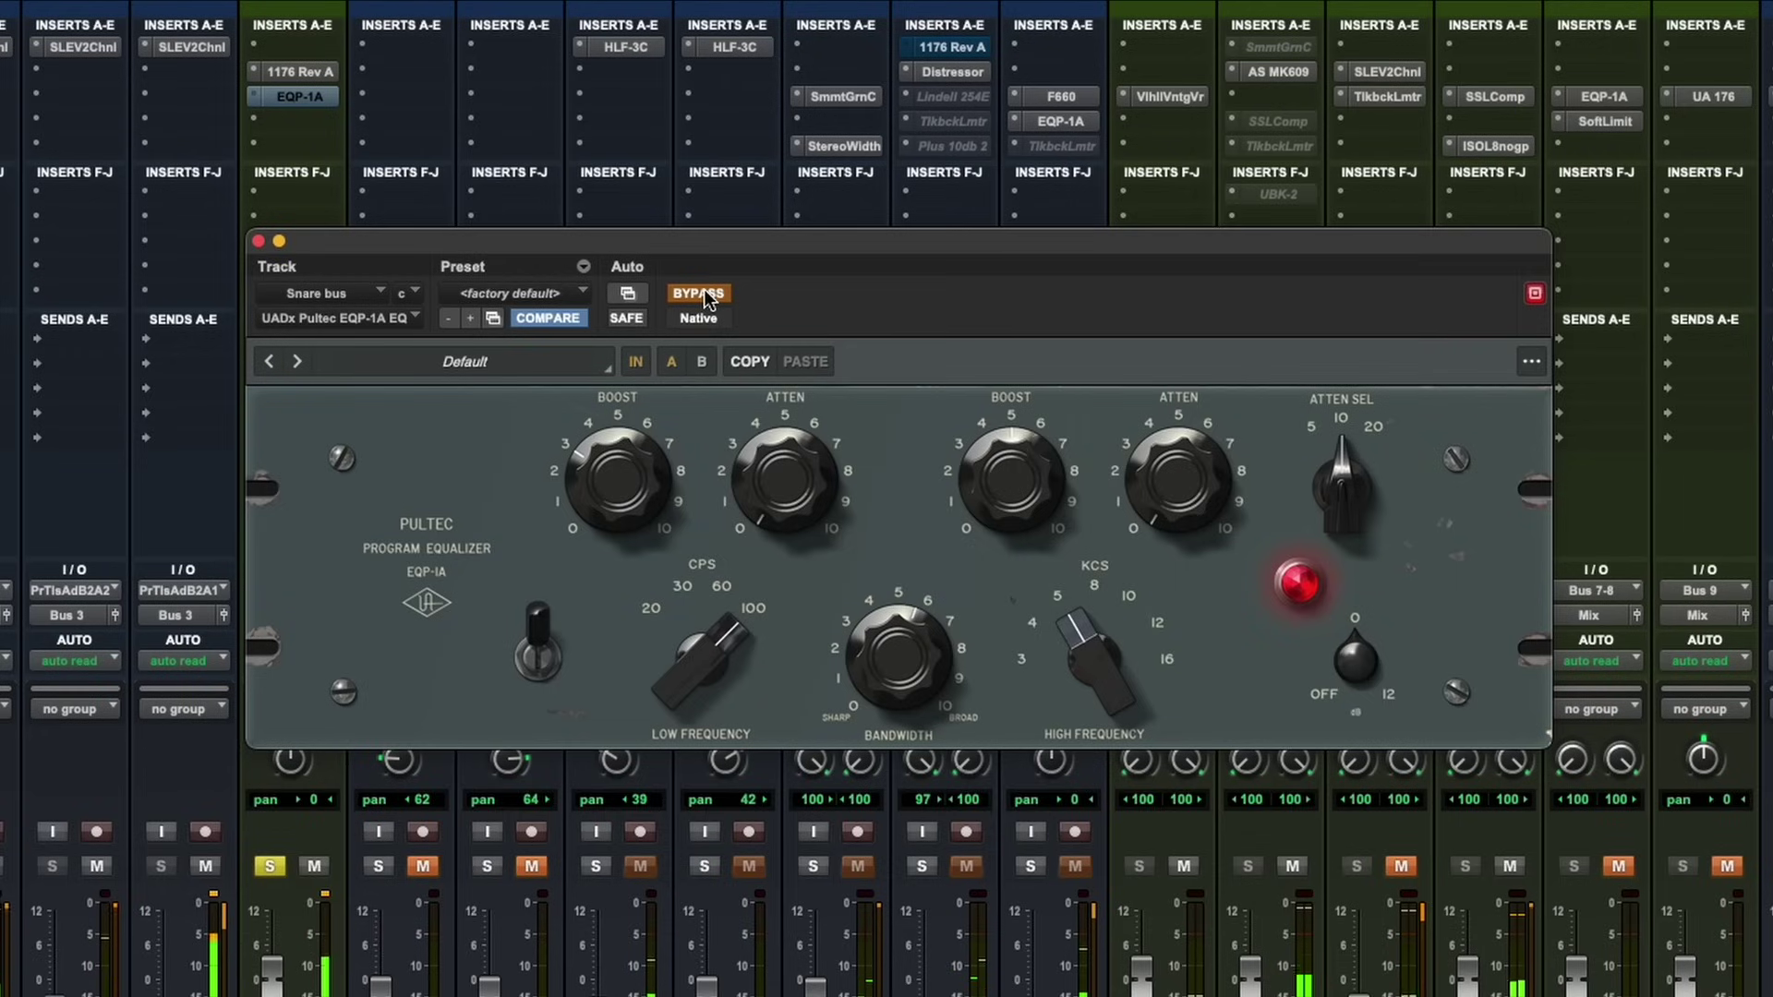
left_click(703, 292)
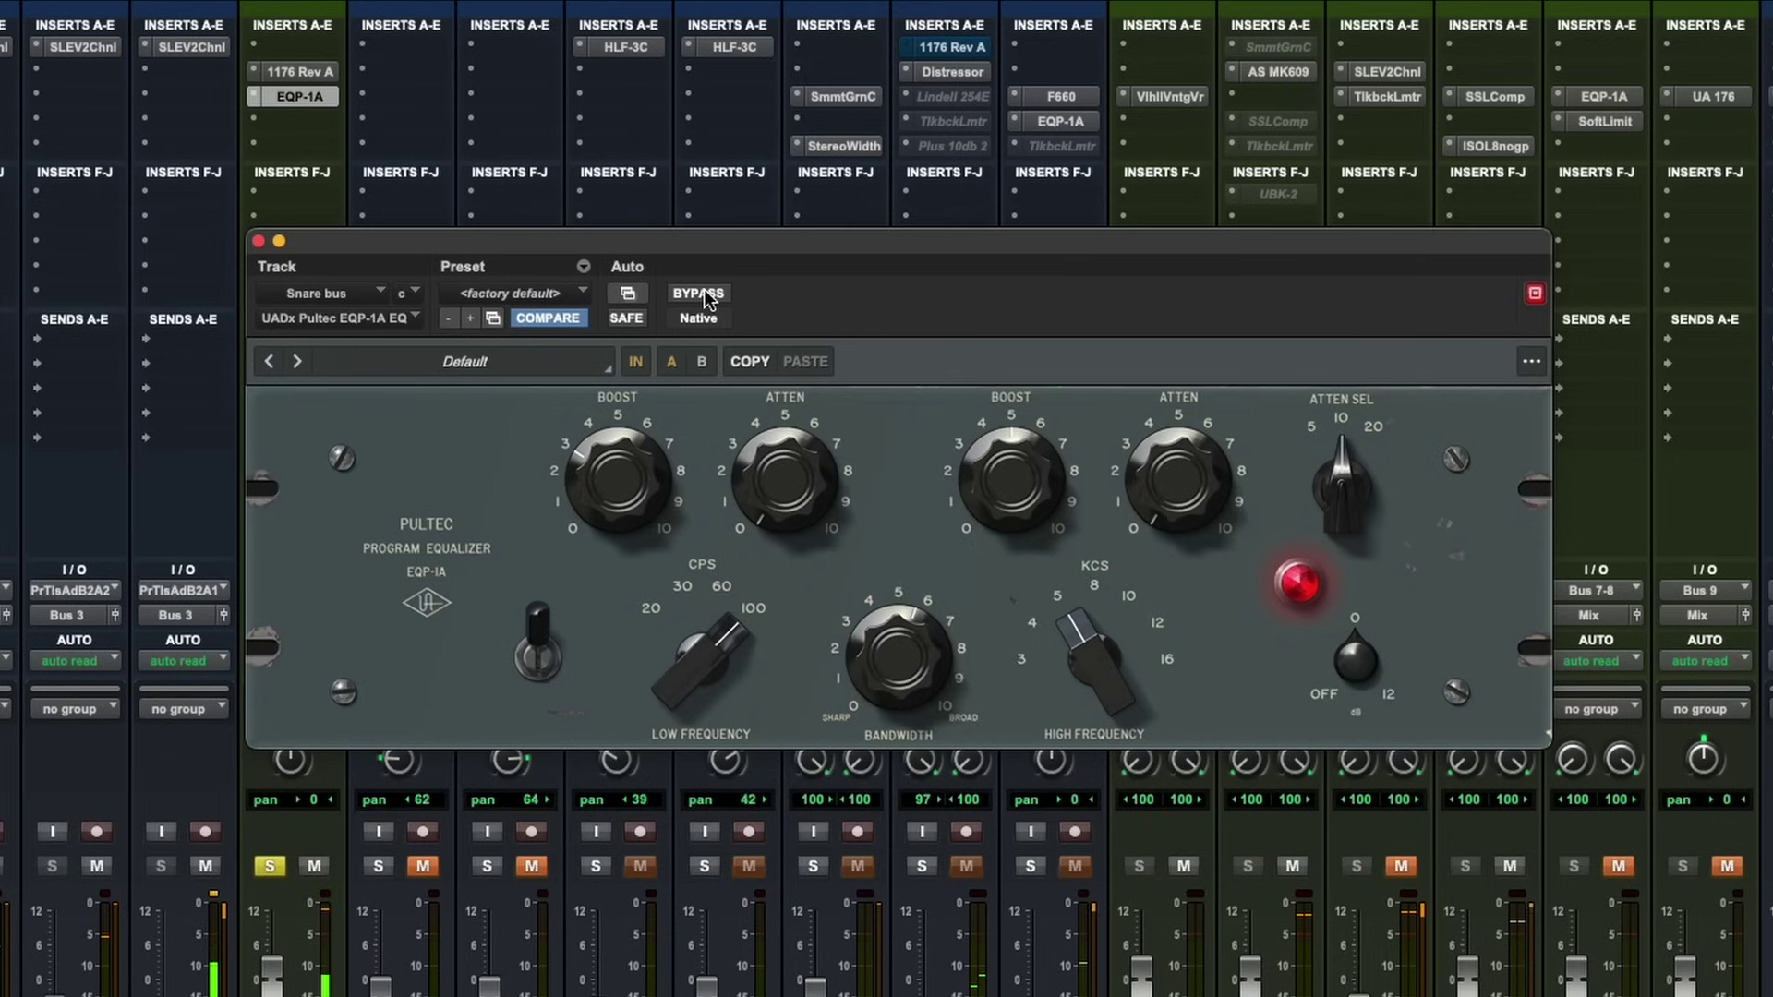
left_click(704, 293)
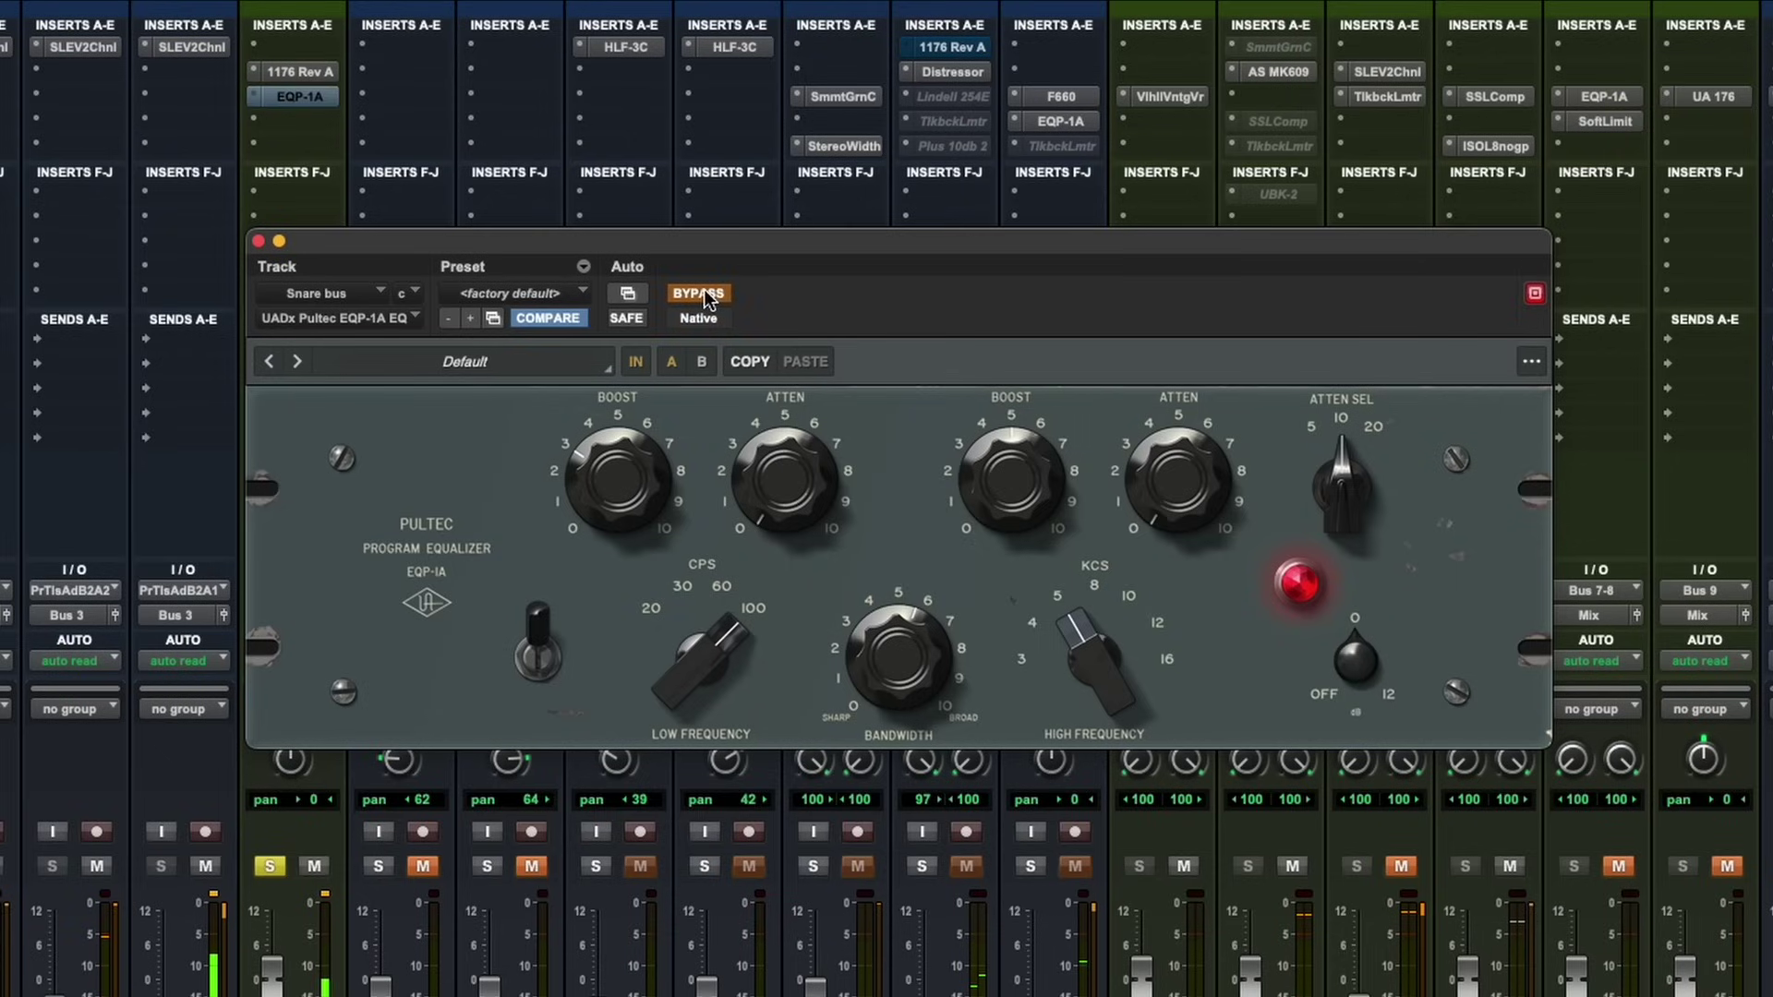
left_click(703, 292)
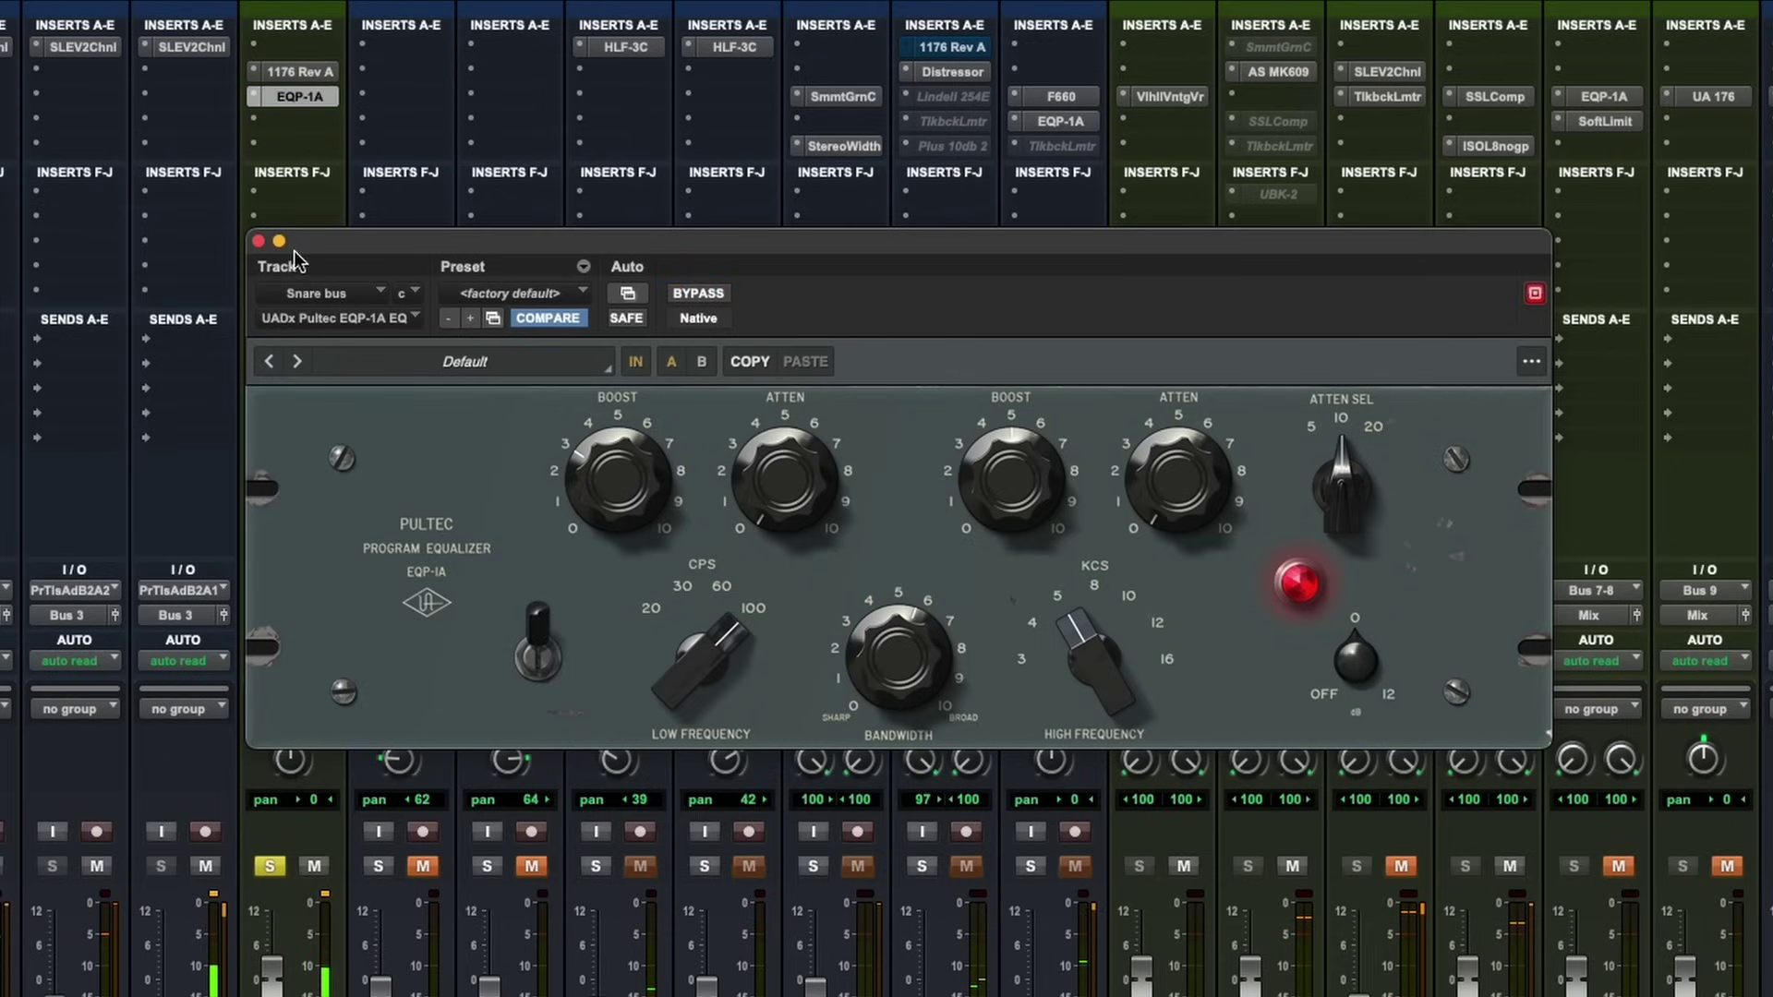
left_click(259, 241)
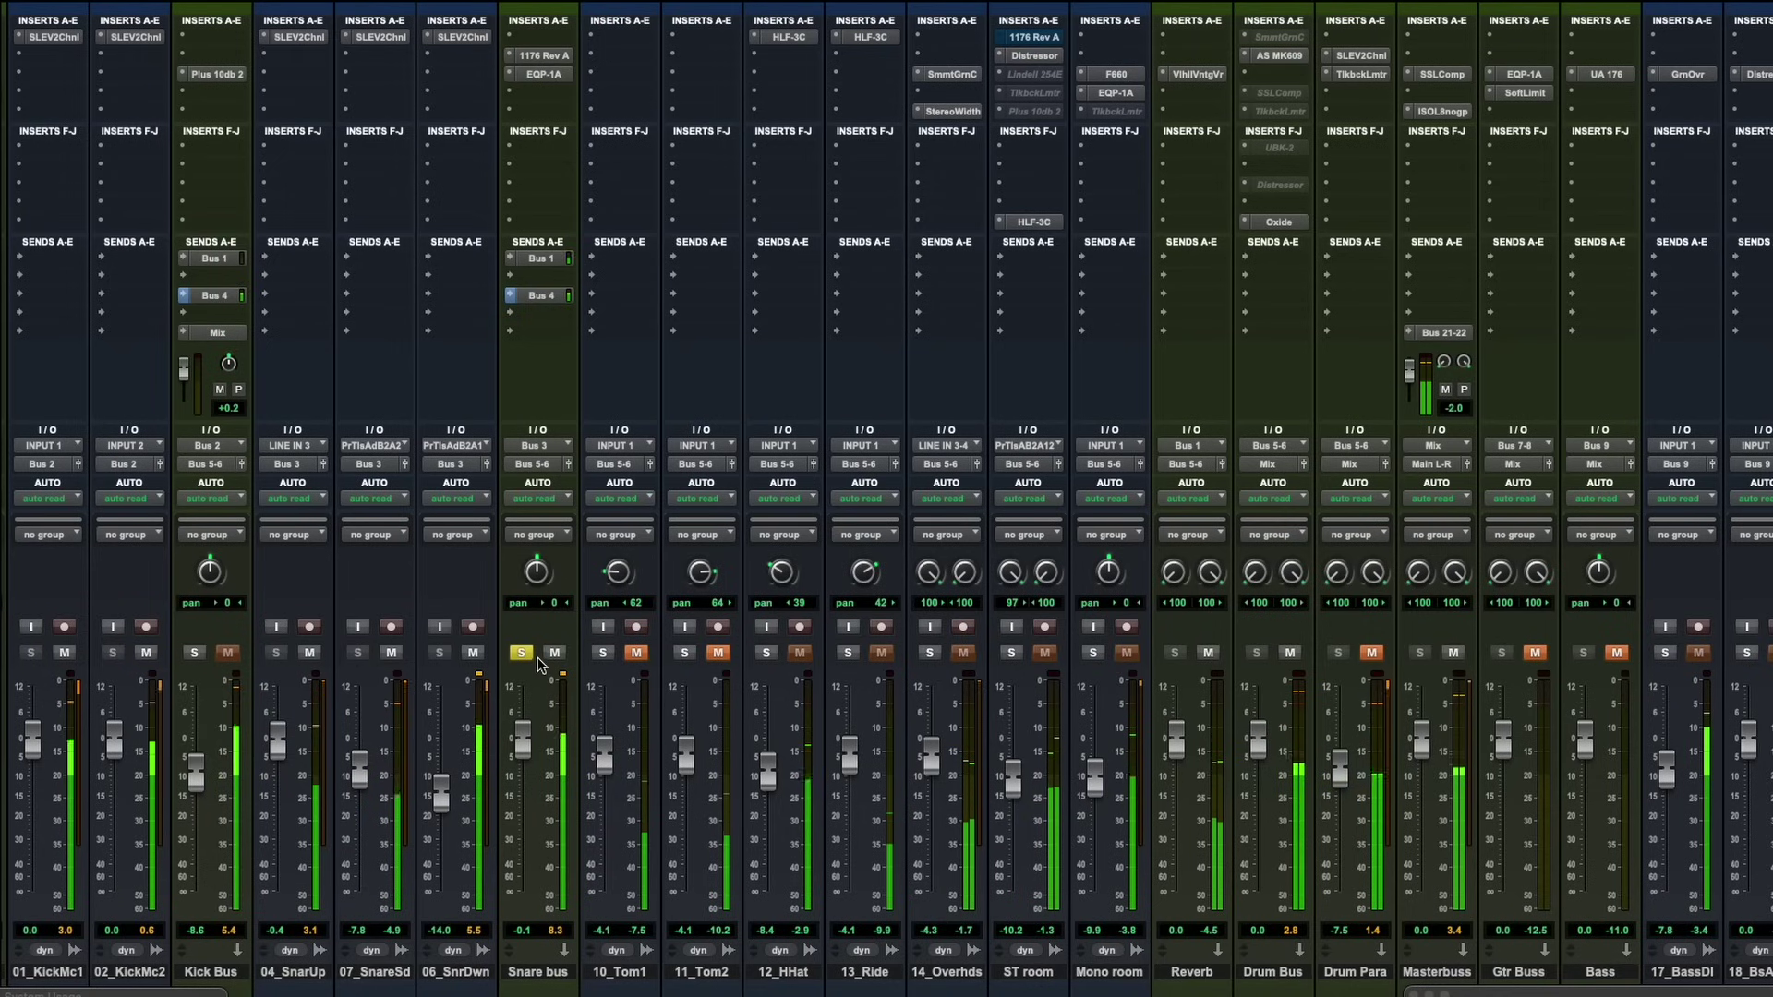
Step: Clear the solo on the Snare bus and solo the 12_HHat track
left_click(270, 867)
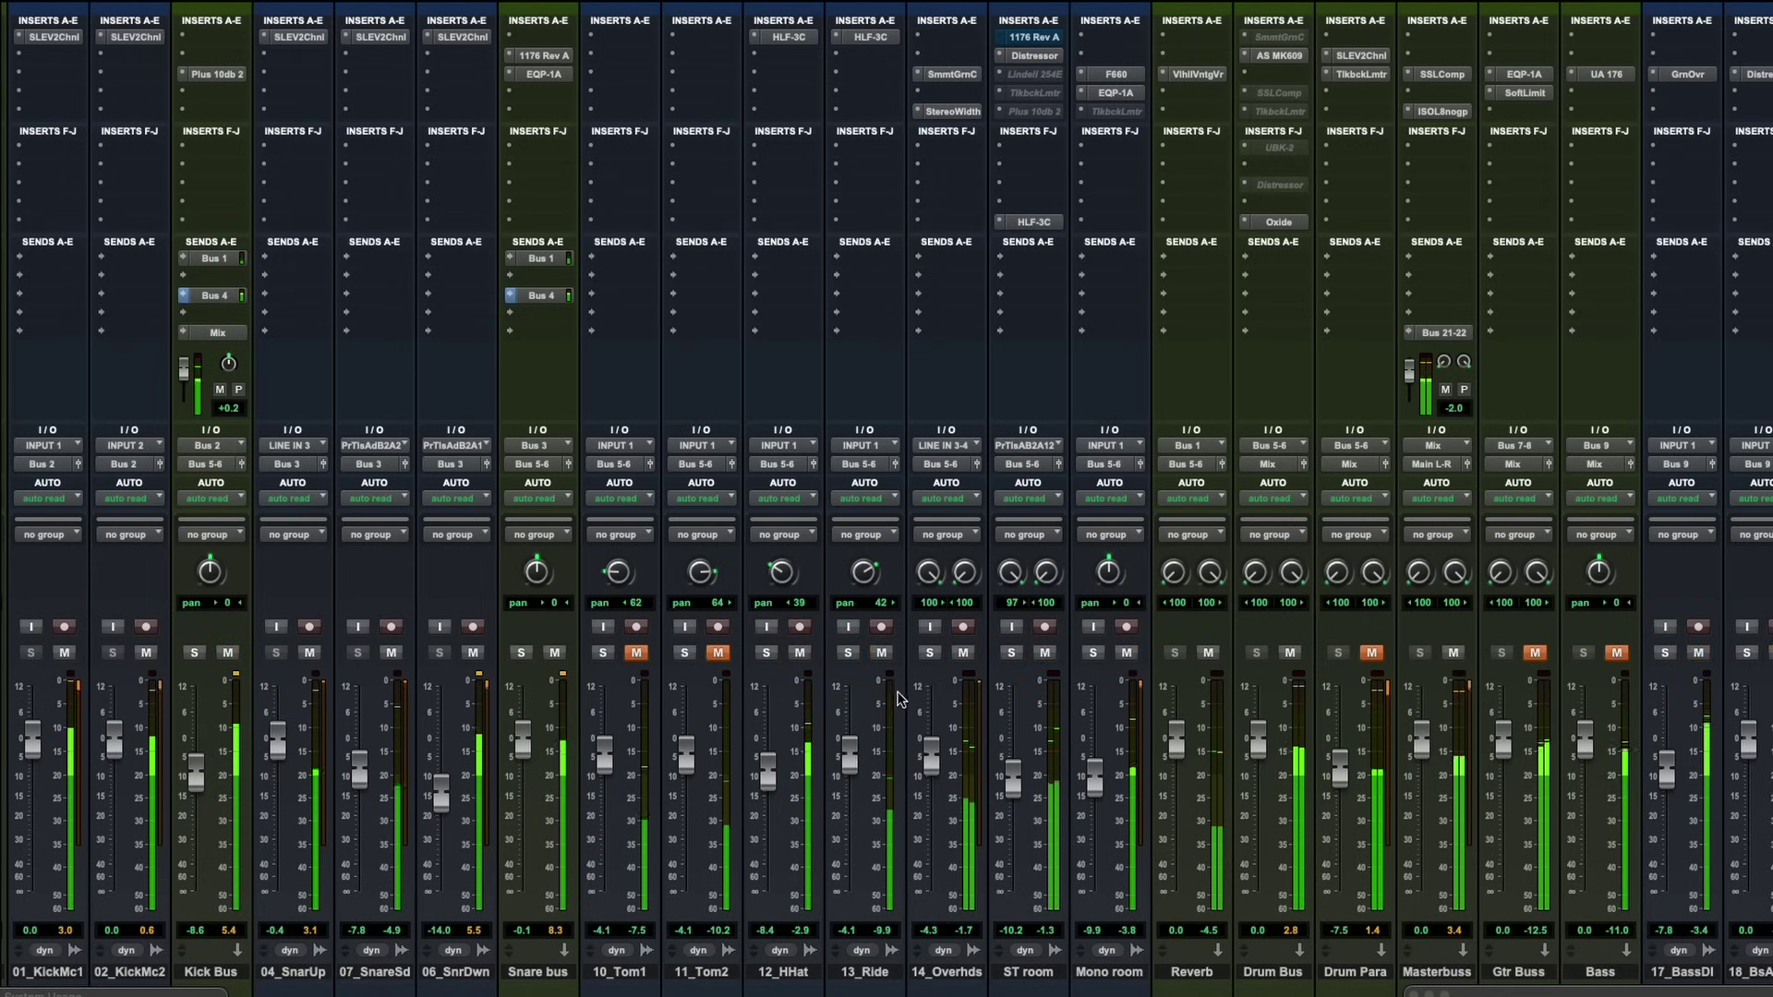
left_click(799, 653)
left_click(800, 653)
left_click(766, 653)
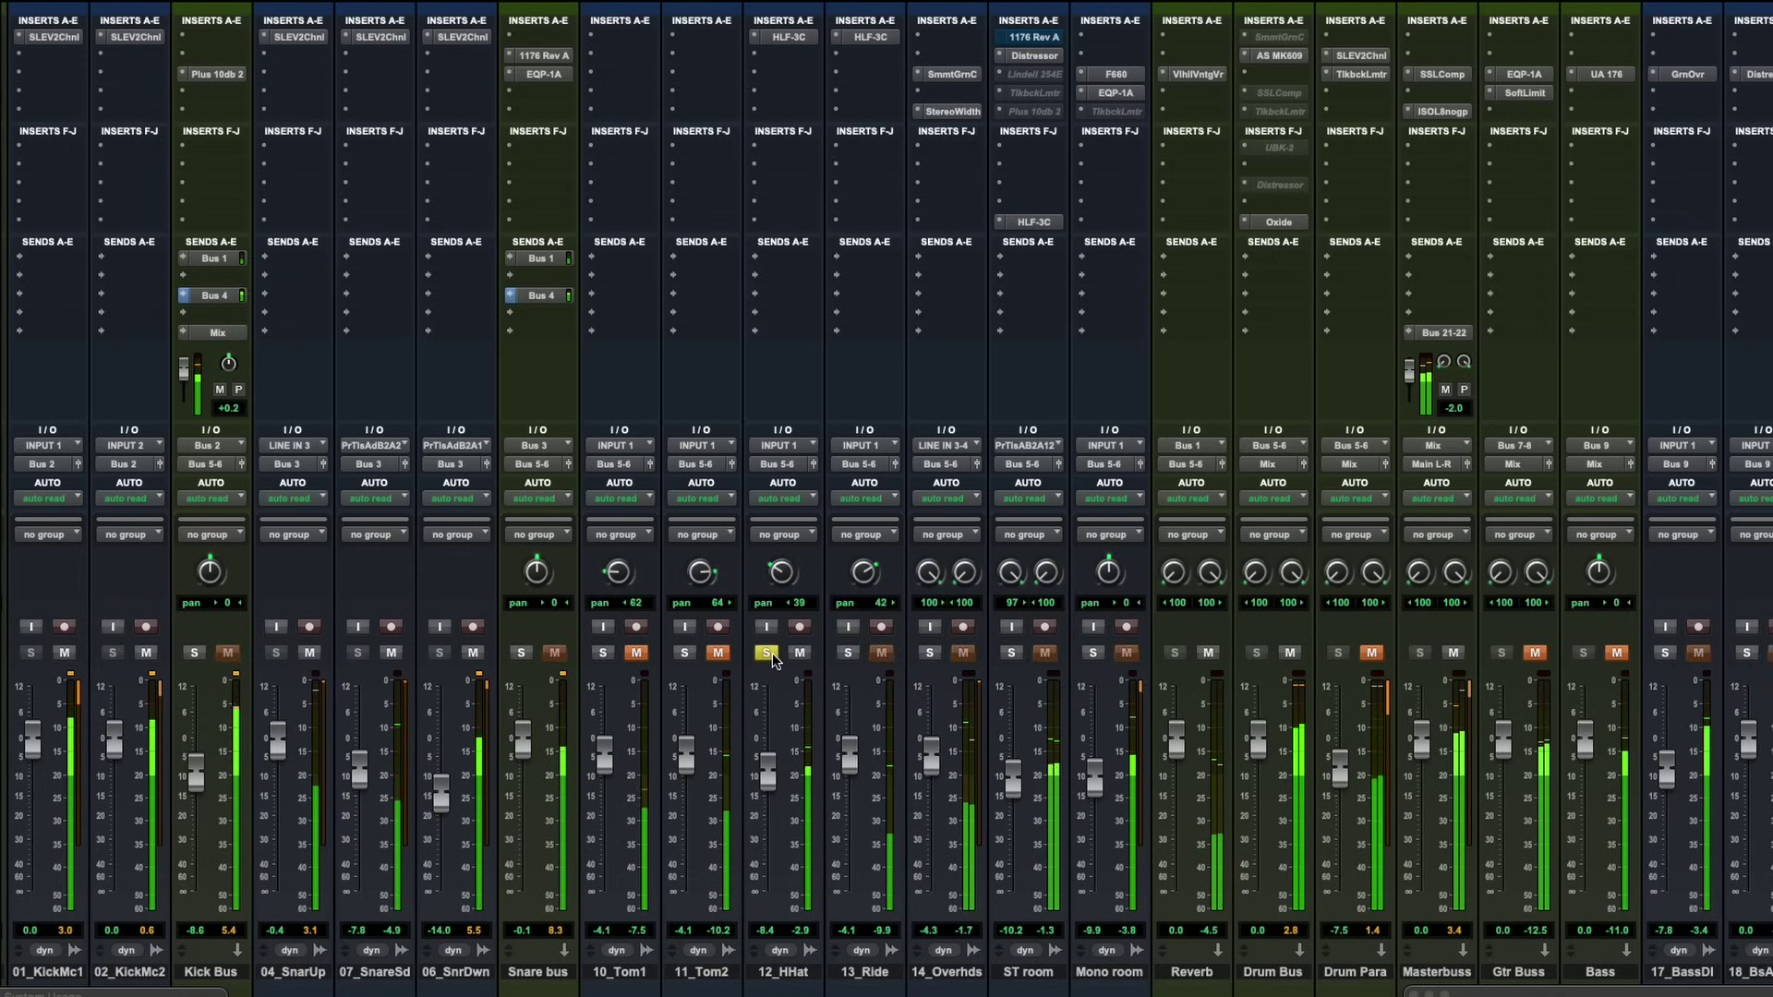
Step: Review the Pultec HLF-3C filter settings on 12_HHat and 13_Ride, and close the filter
left_click(780, 36)
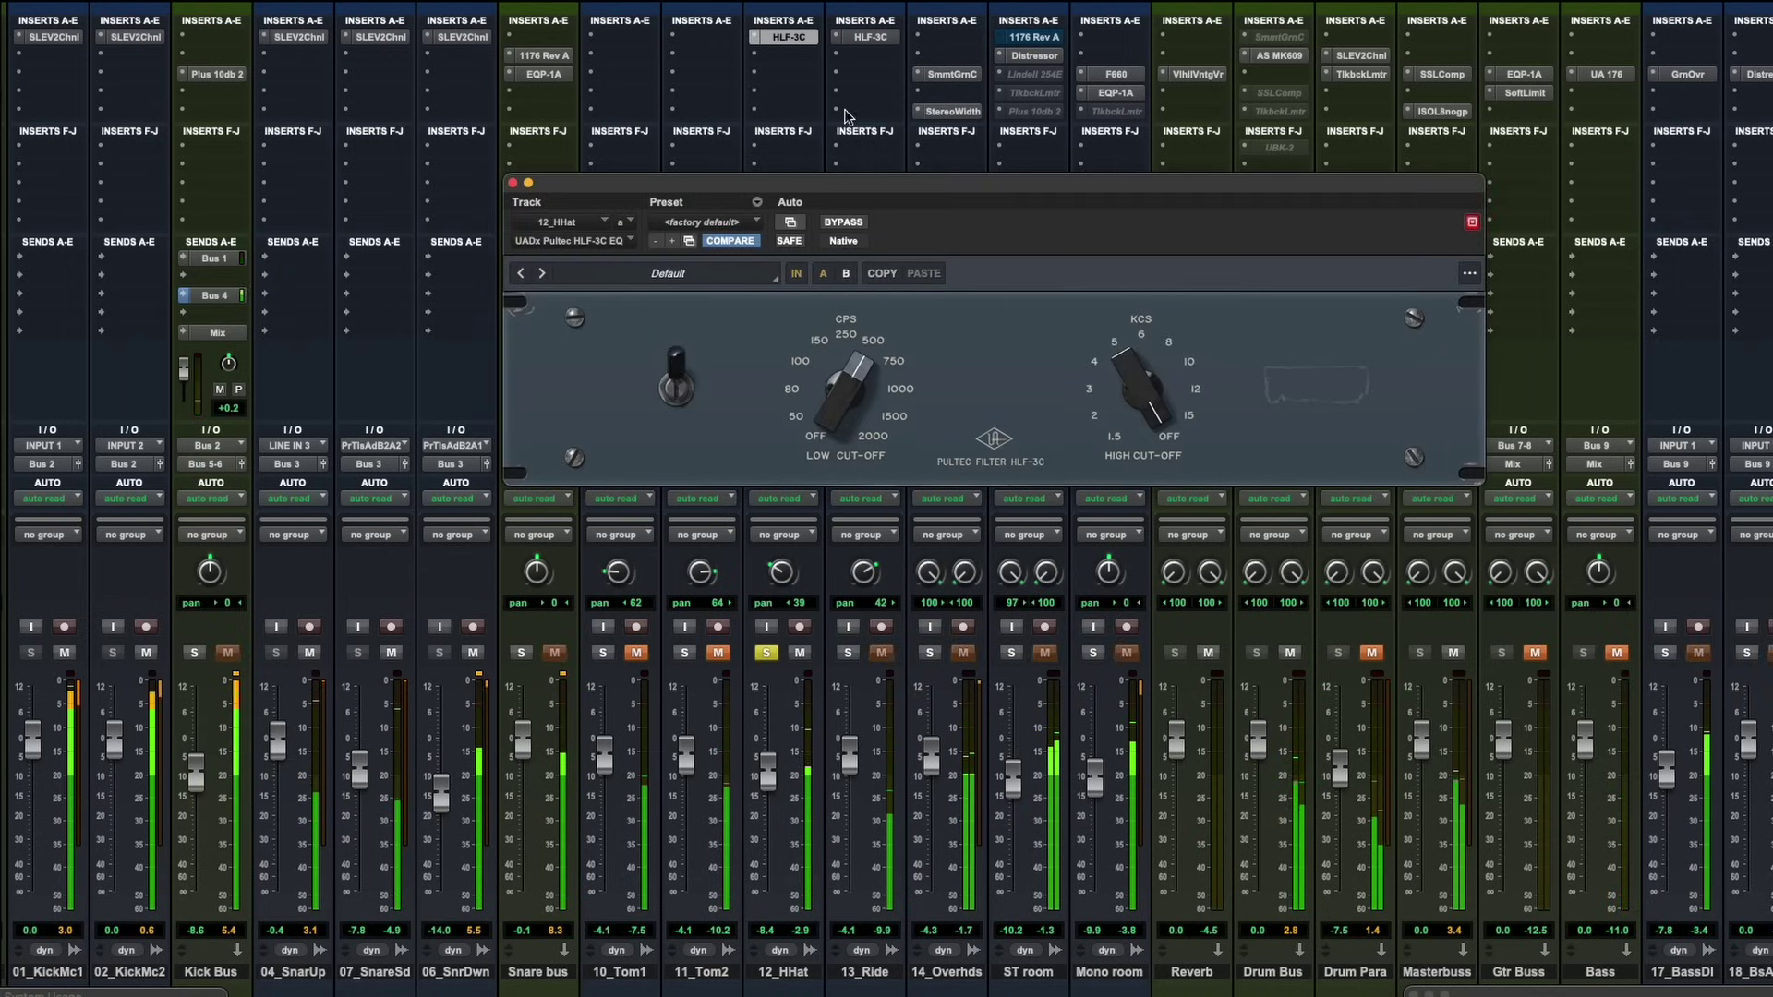
left_click(867, 43)
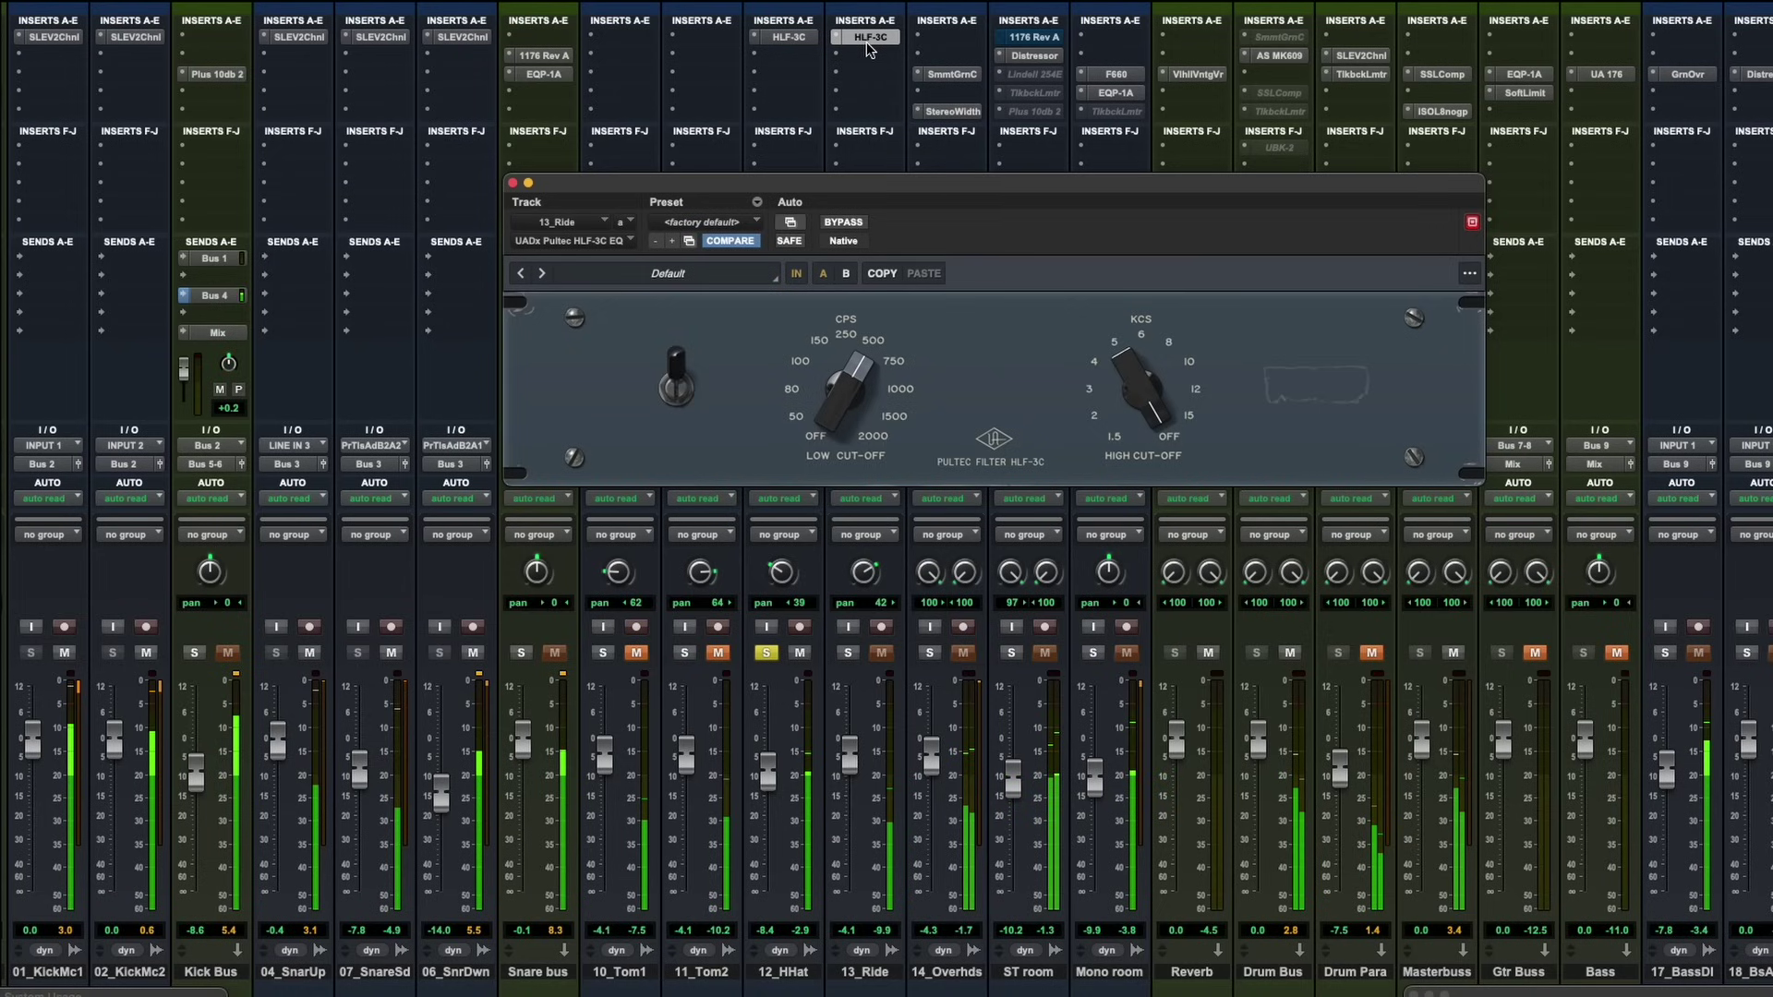
left_click(514, 184)
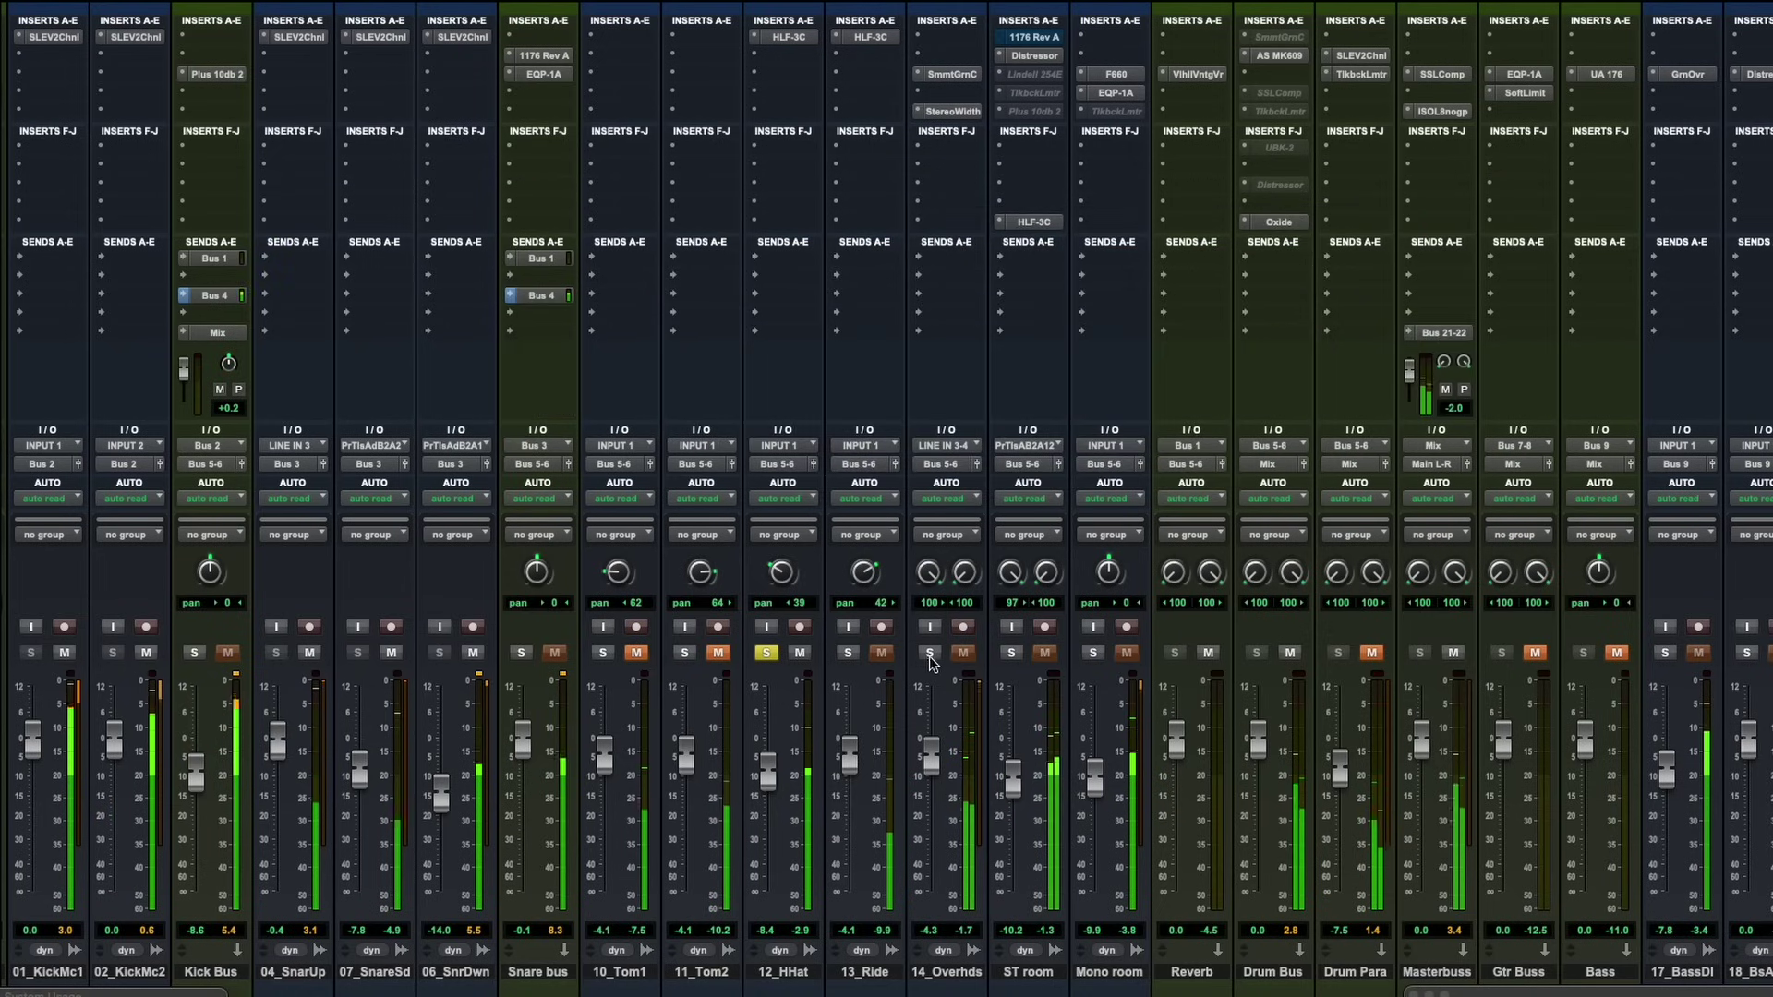
Step: Solo only the 14_Overhds track, clearing the solos on 12_HHat and 13_Ride
left_click(929, 654)
left_click(766, 653)
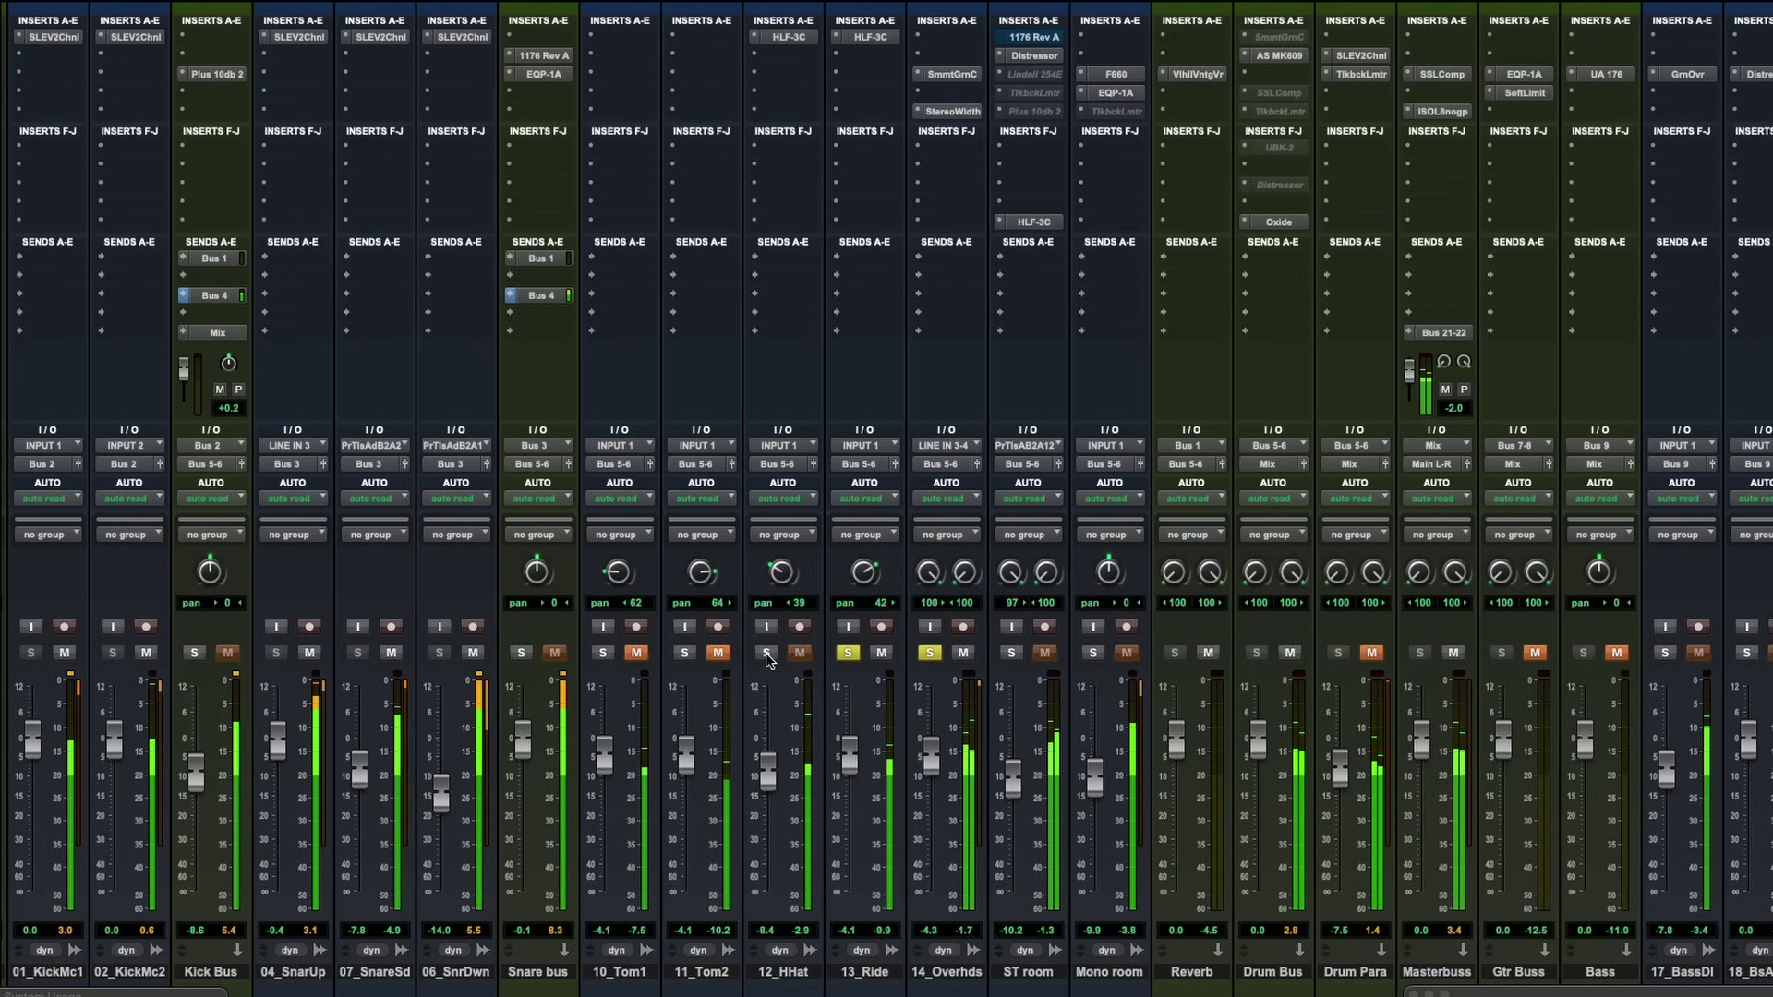
left_click(847, 652)
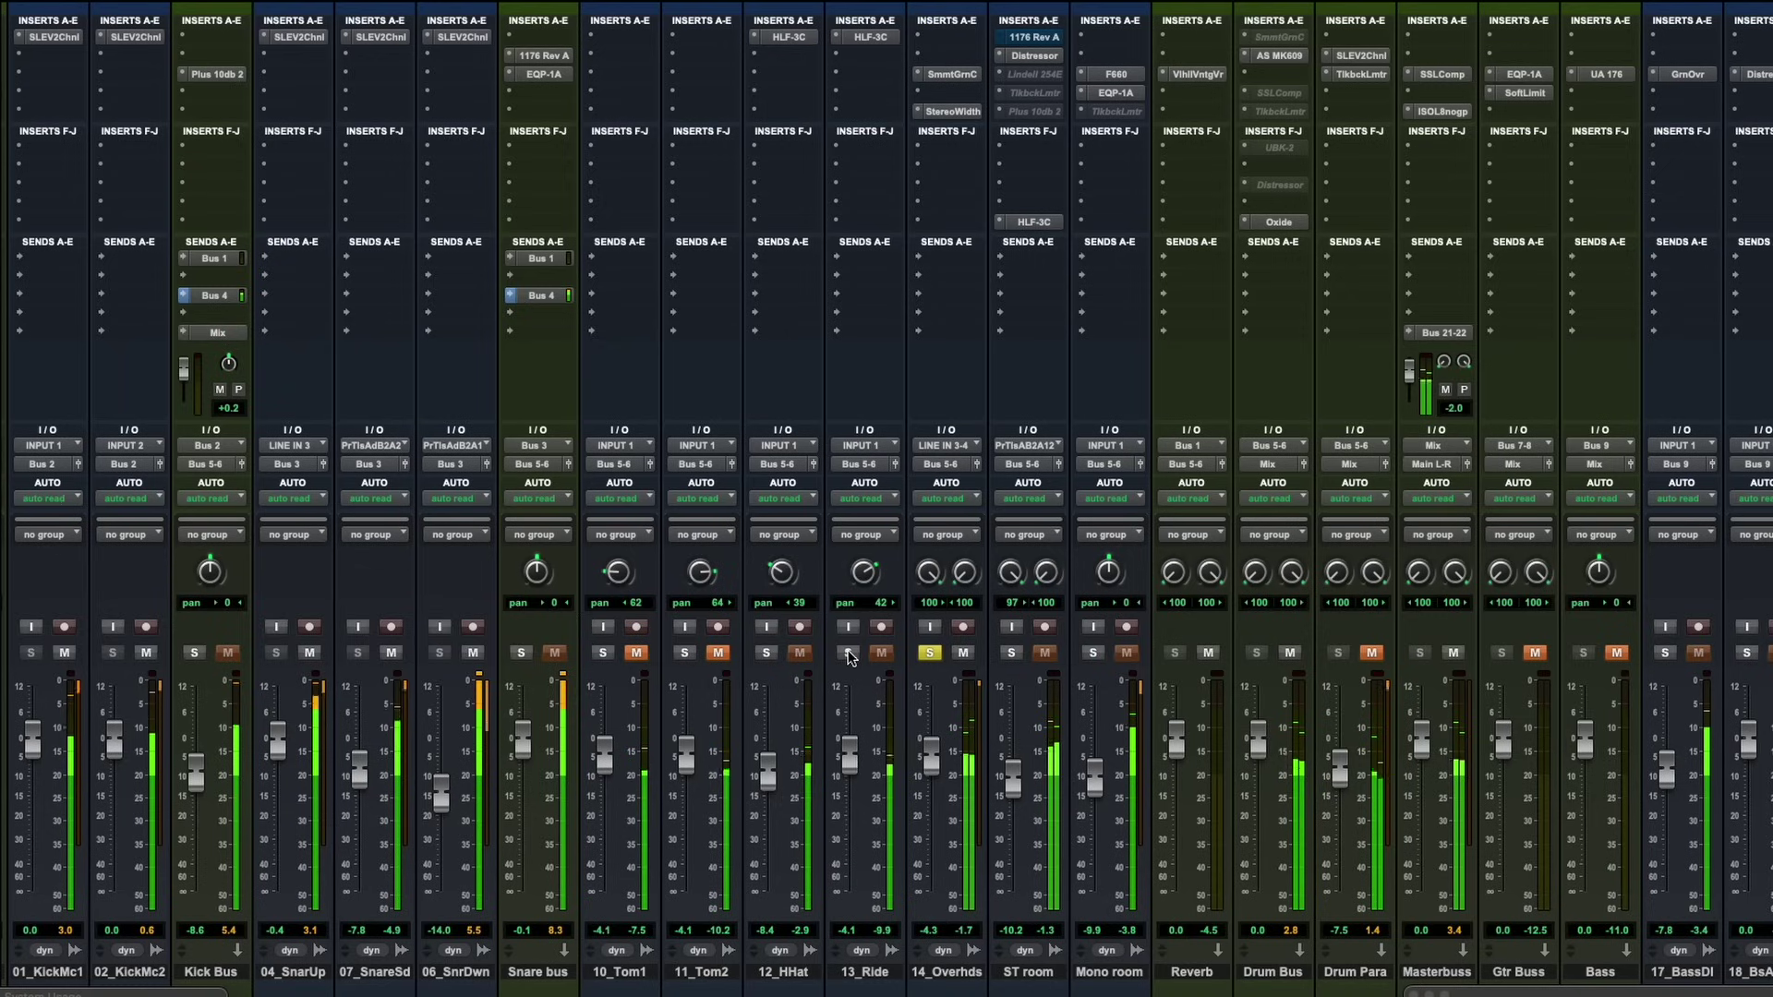
left_click(847, 653)
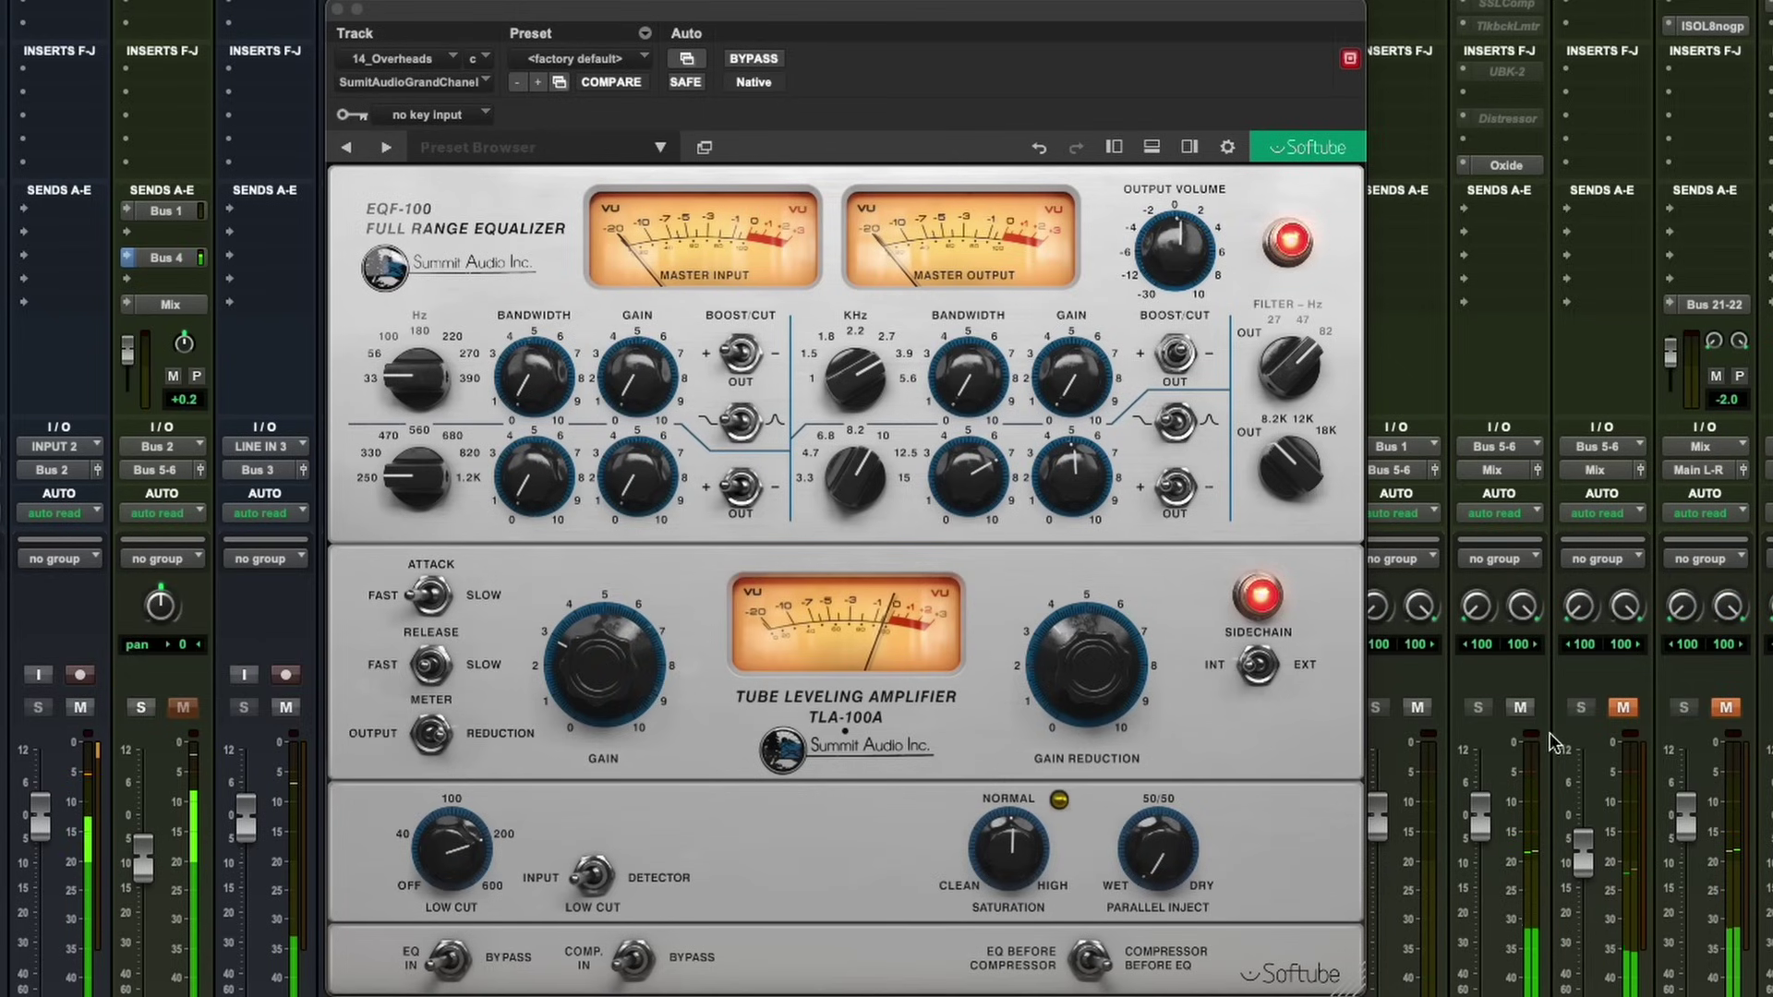
Step: Unmute the Masterbuss and compare the overheads with the Summit Audio Grand Channel bypassed and active
left_click(1726, 708)
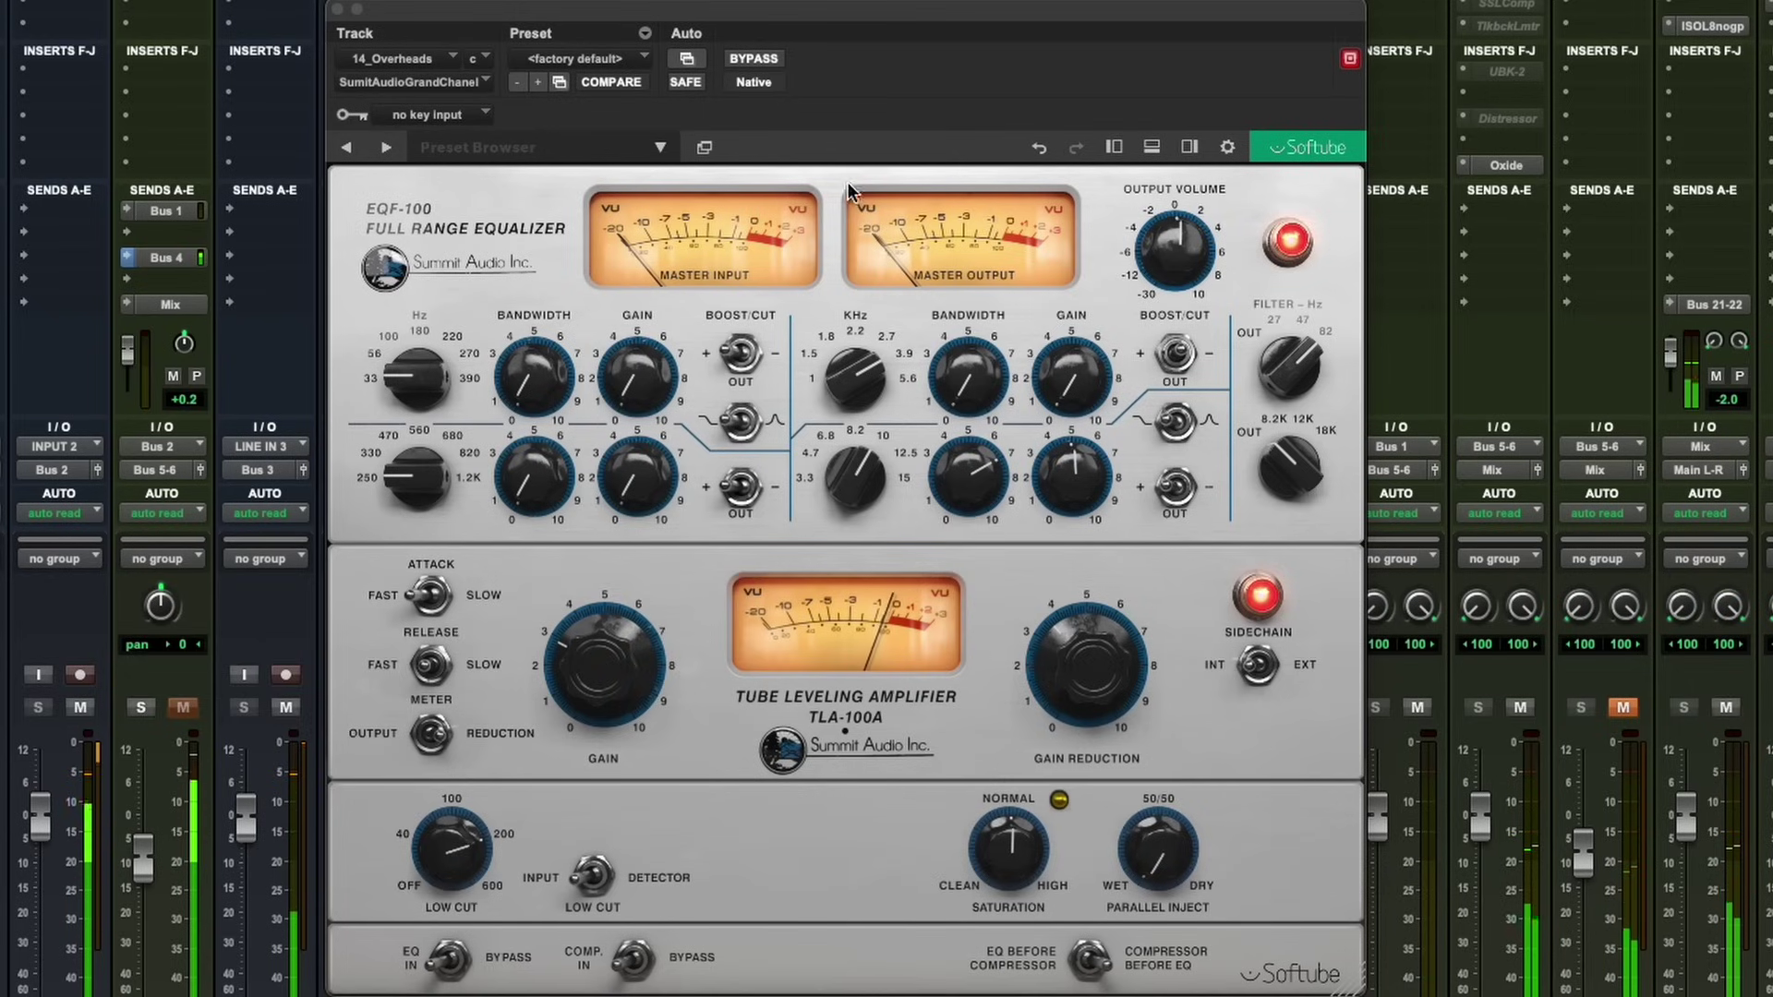
left_click(755, 58)
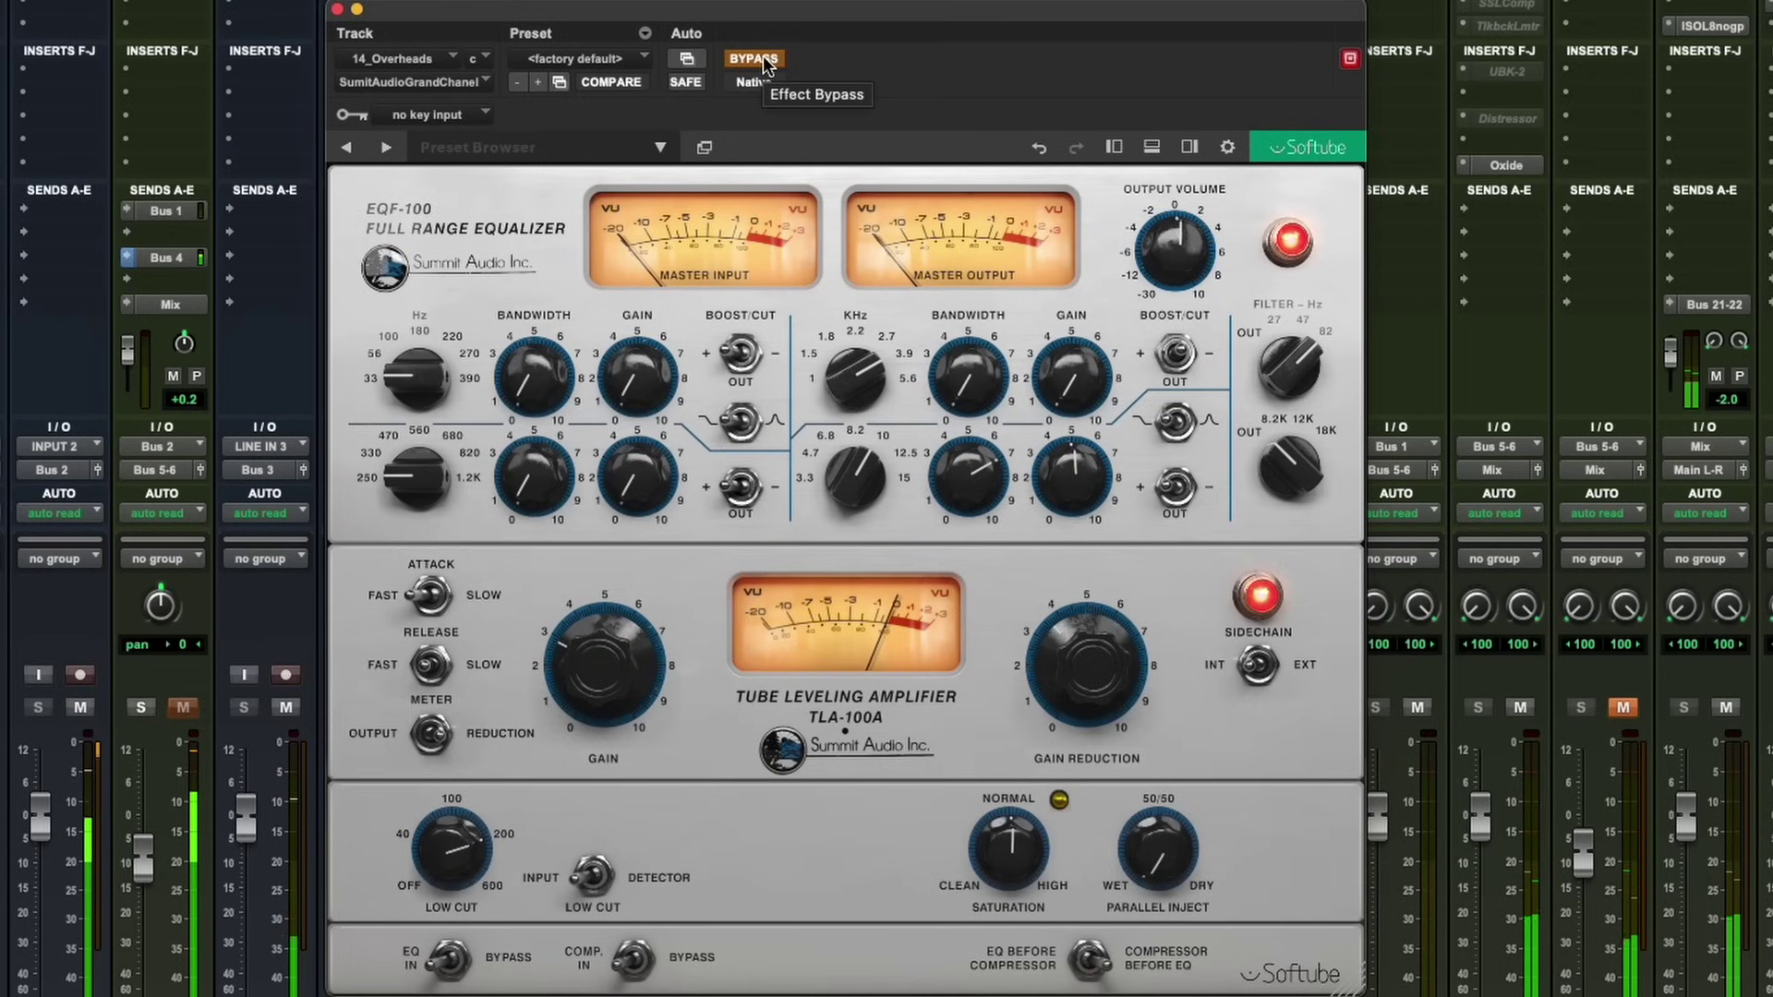
left_click(755, 58)
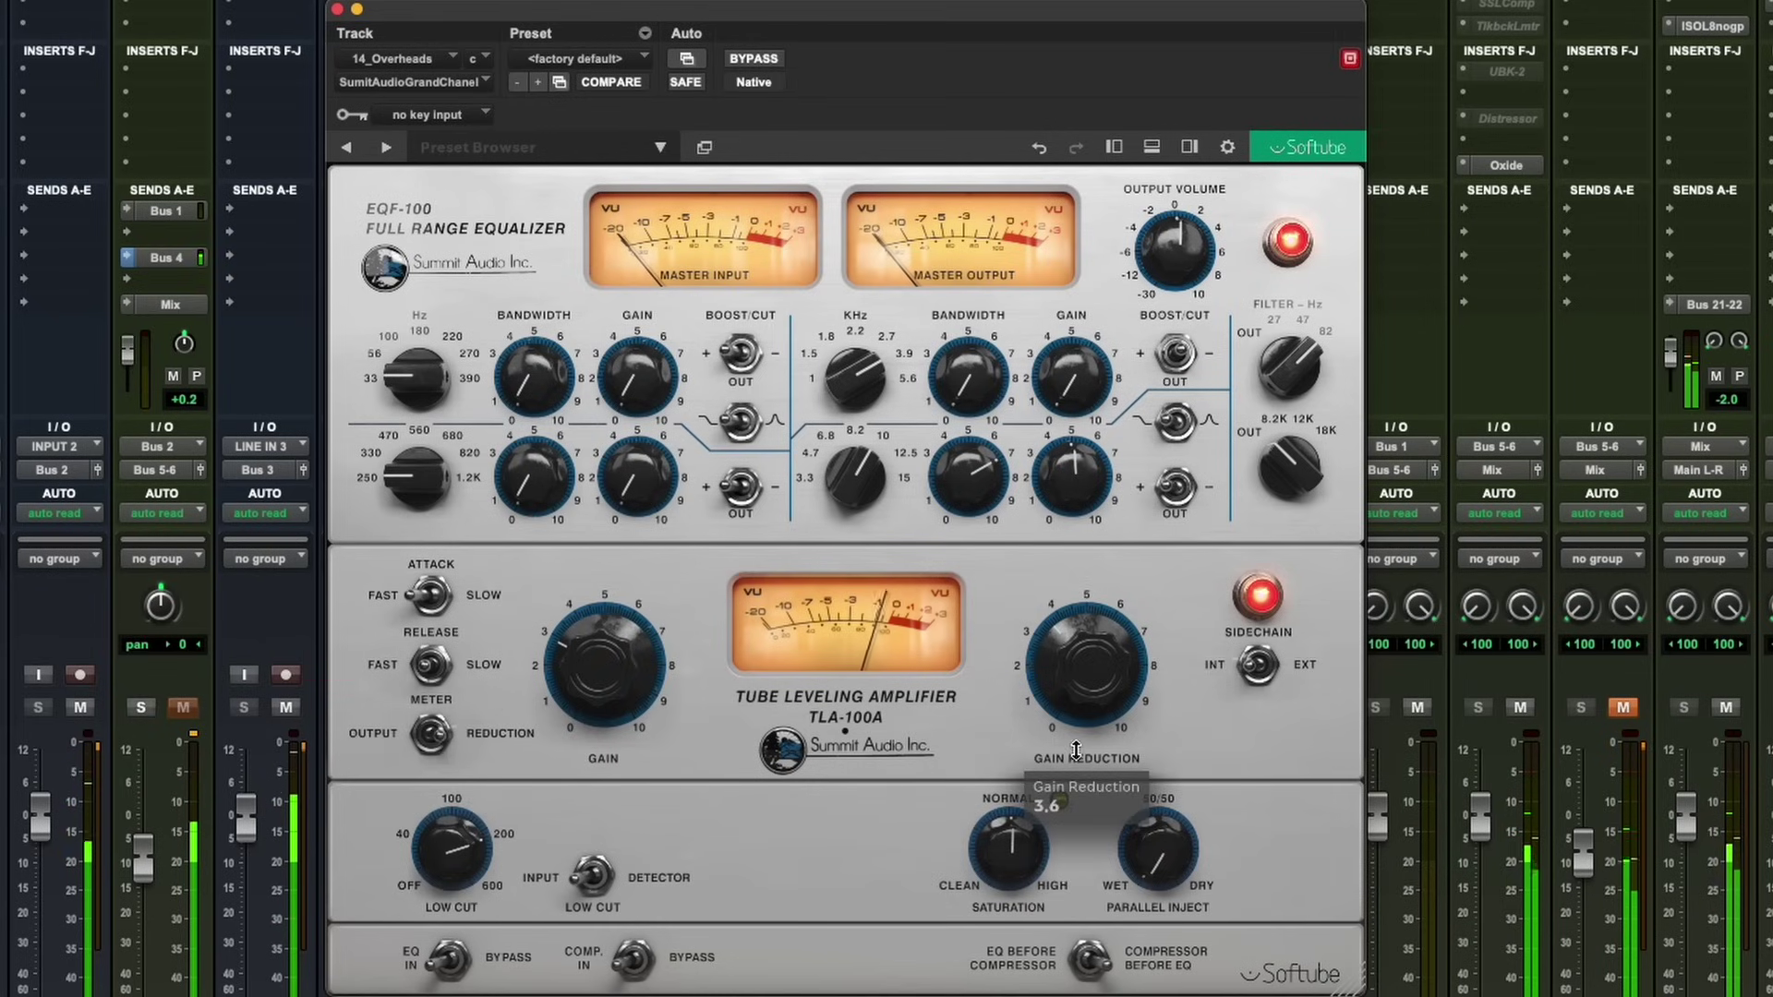
Step: Adjust the TLA-100A's gain reduction around 3.0 and compare the overheads with the compressor section bypassed and in
left_click_drag(1077, 662, 1074, 674)
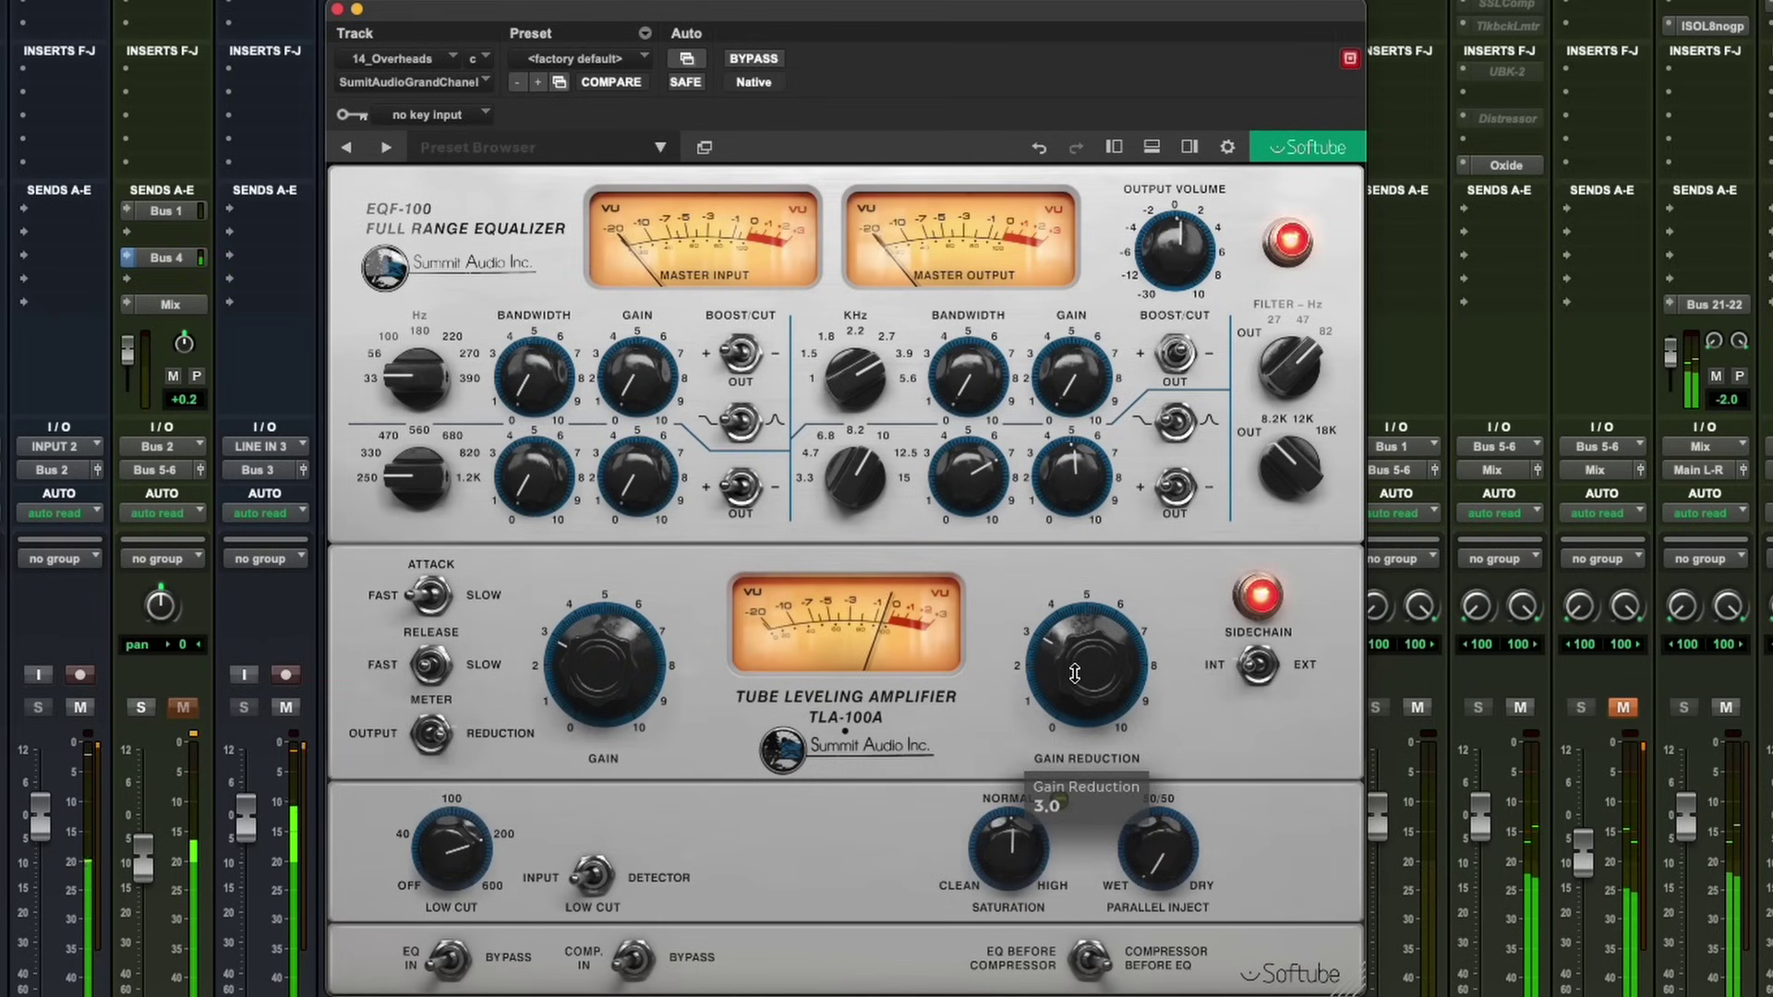
left_click_drag(1075, 674, 1082, 666)
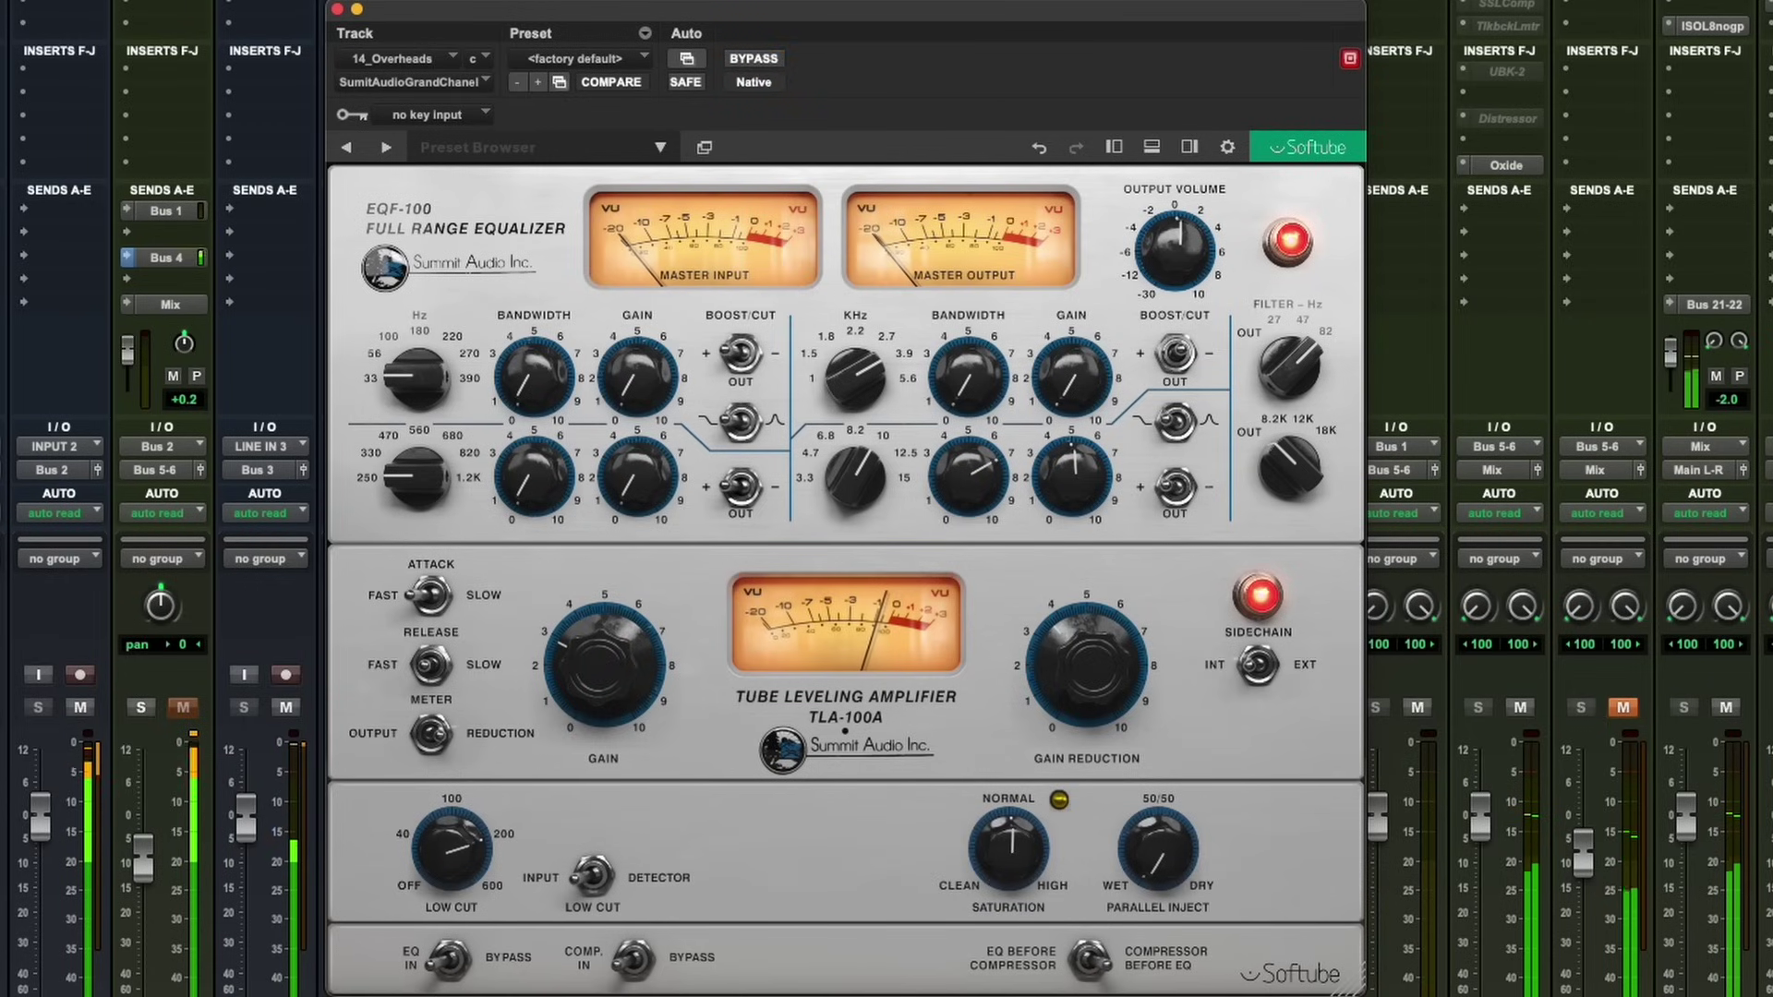
left_click(634, 960)
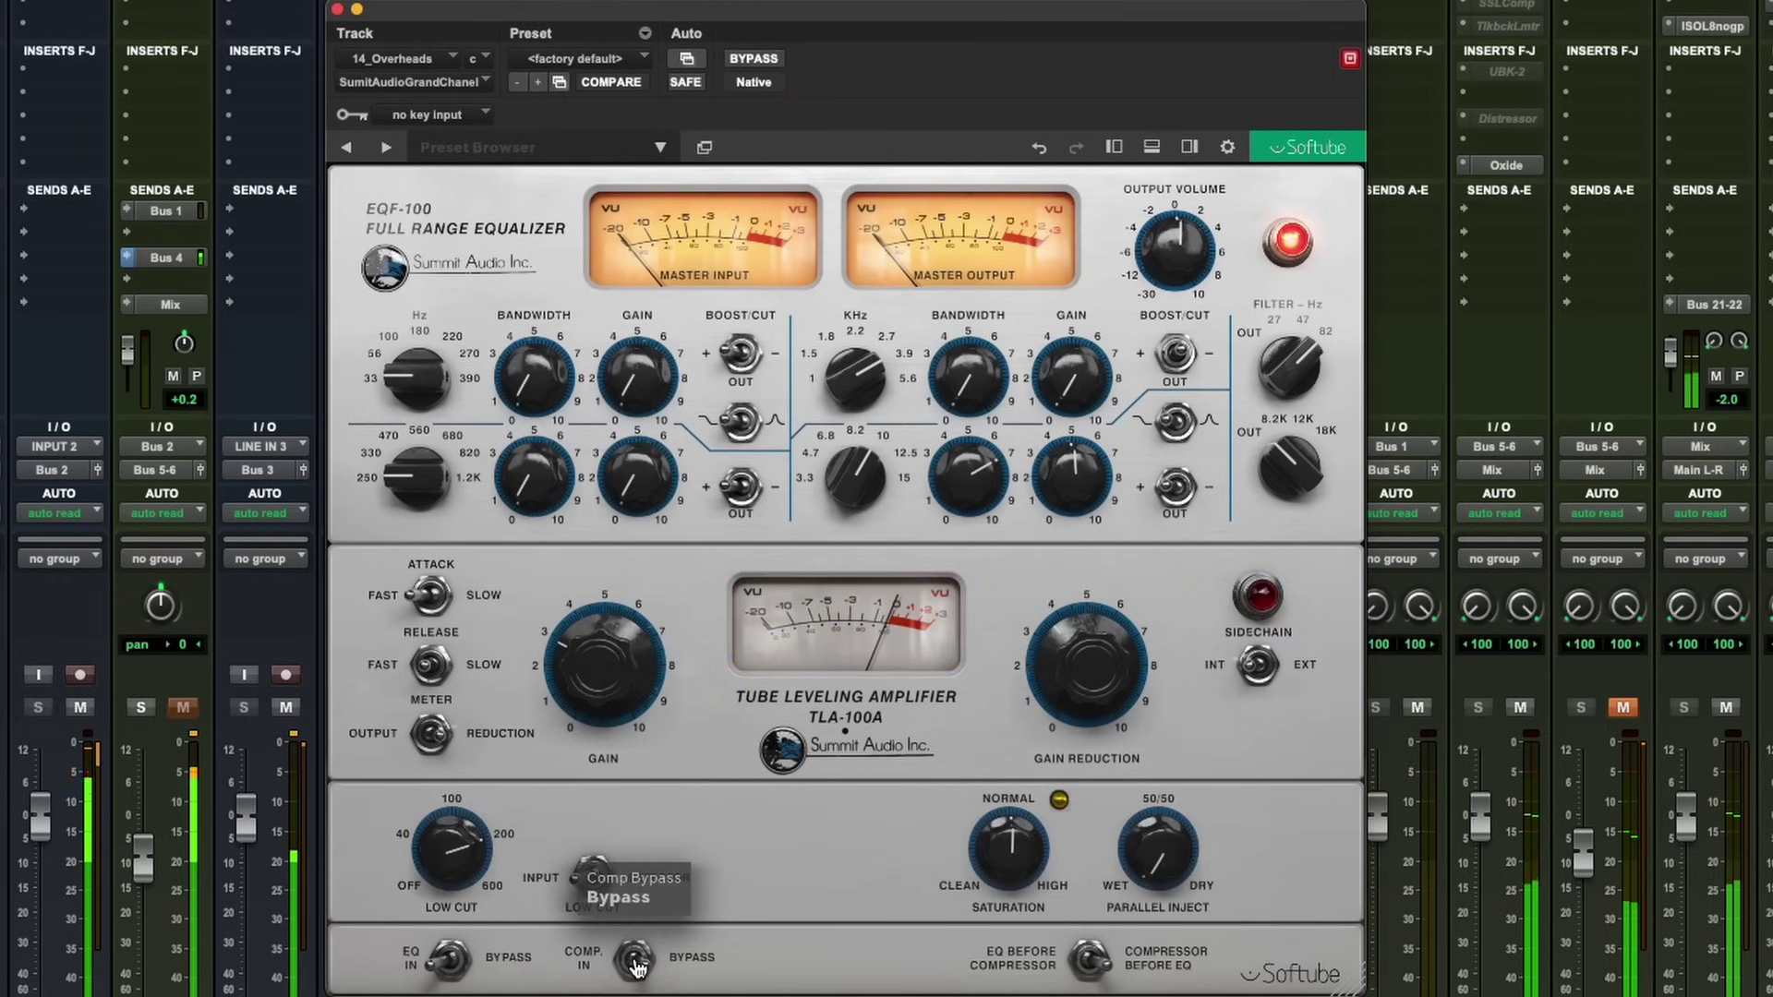
left_click(636, 962)
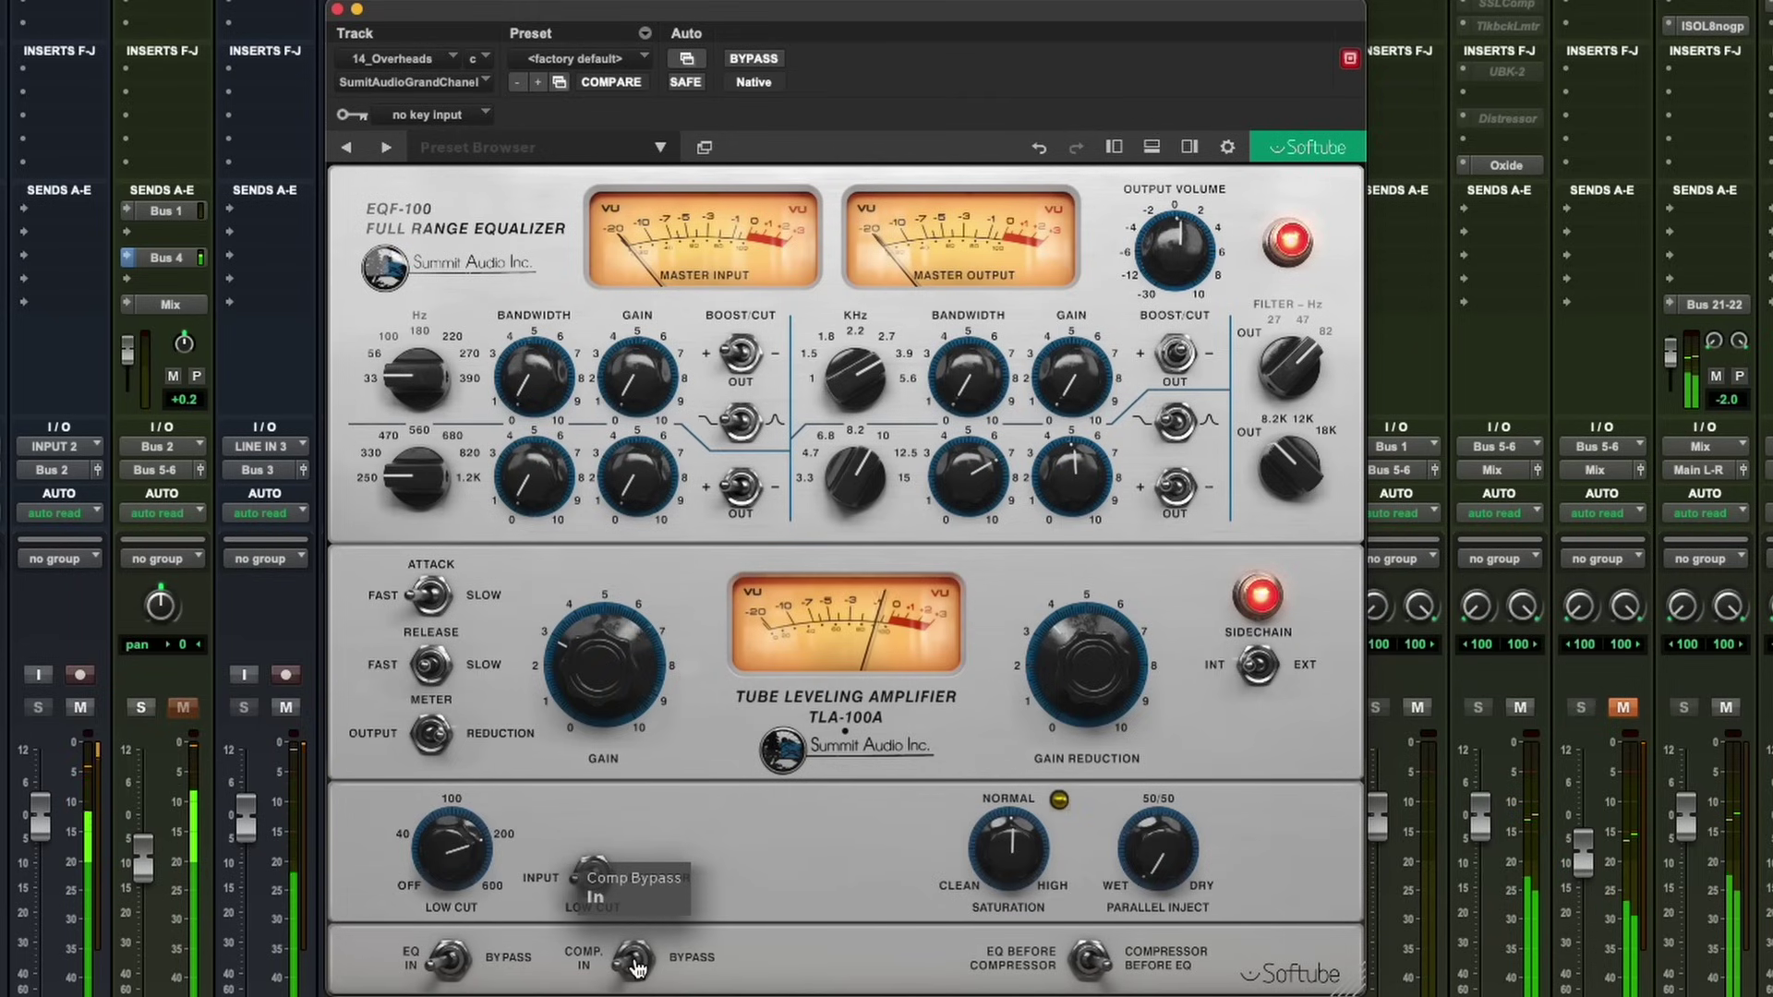
left_click(635, 962)
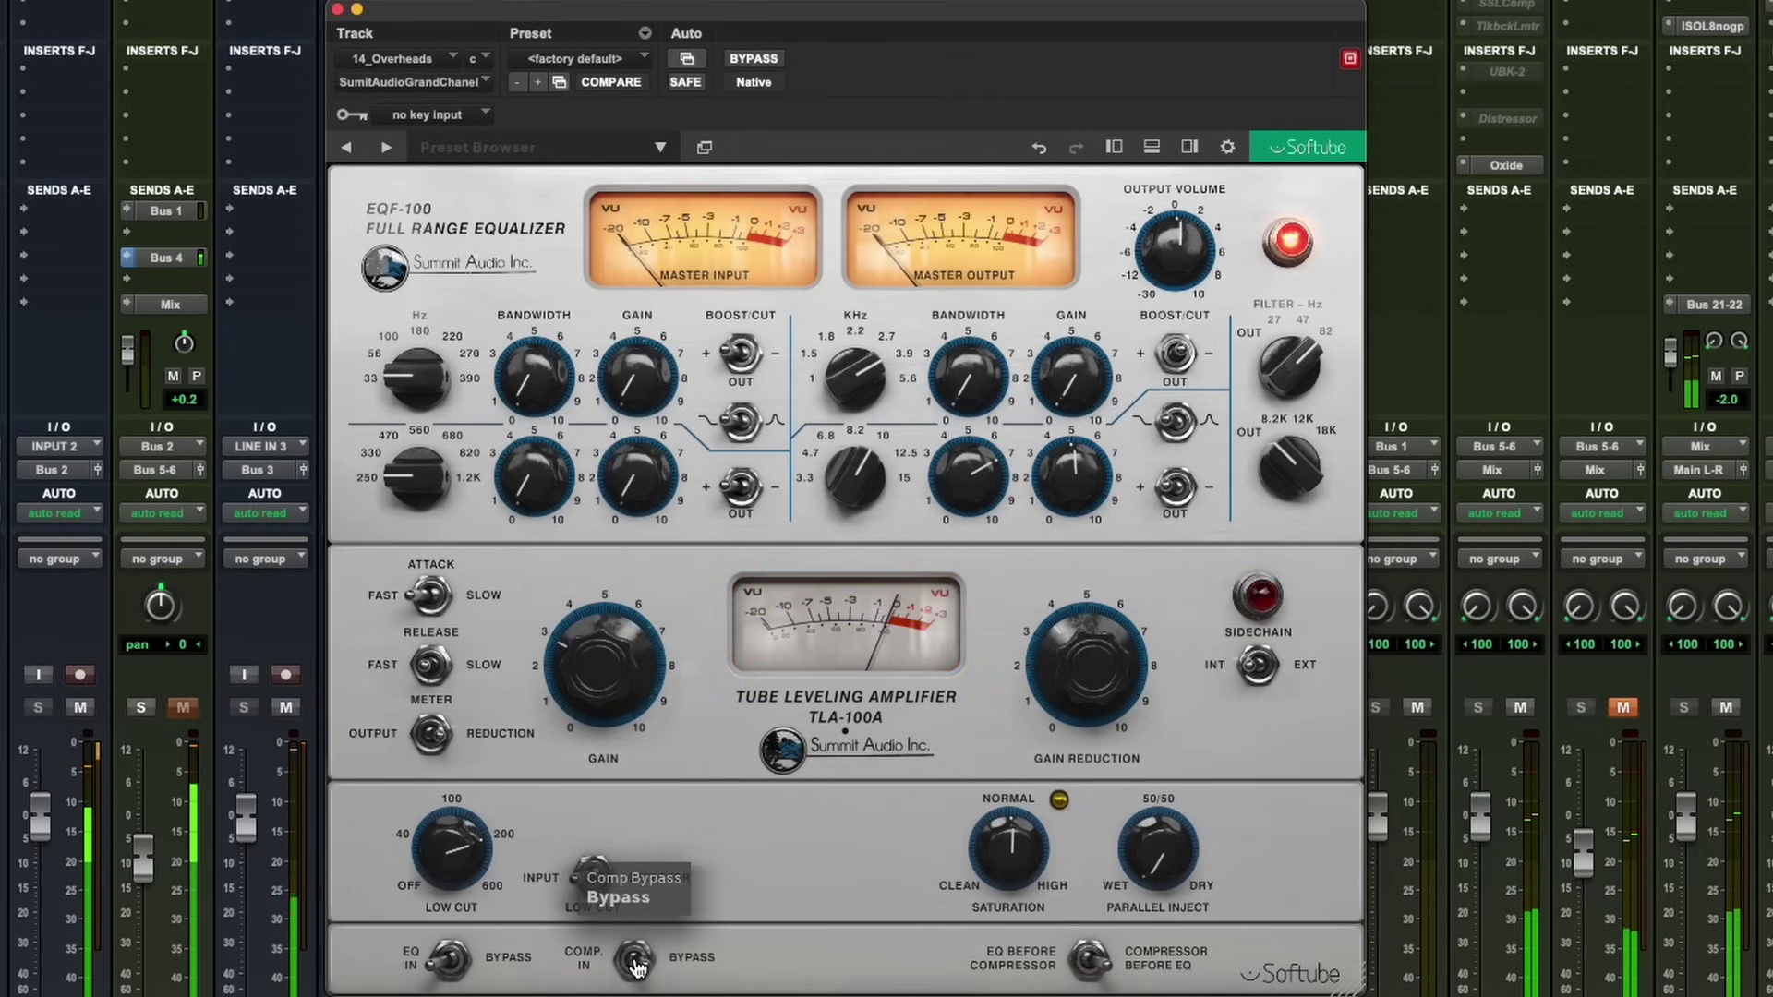
left_click(635, 962)
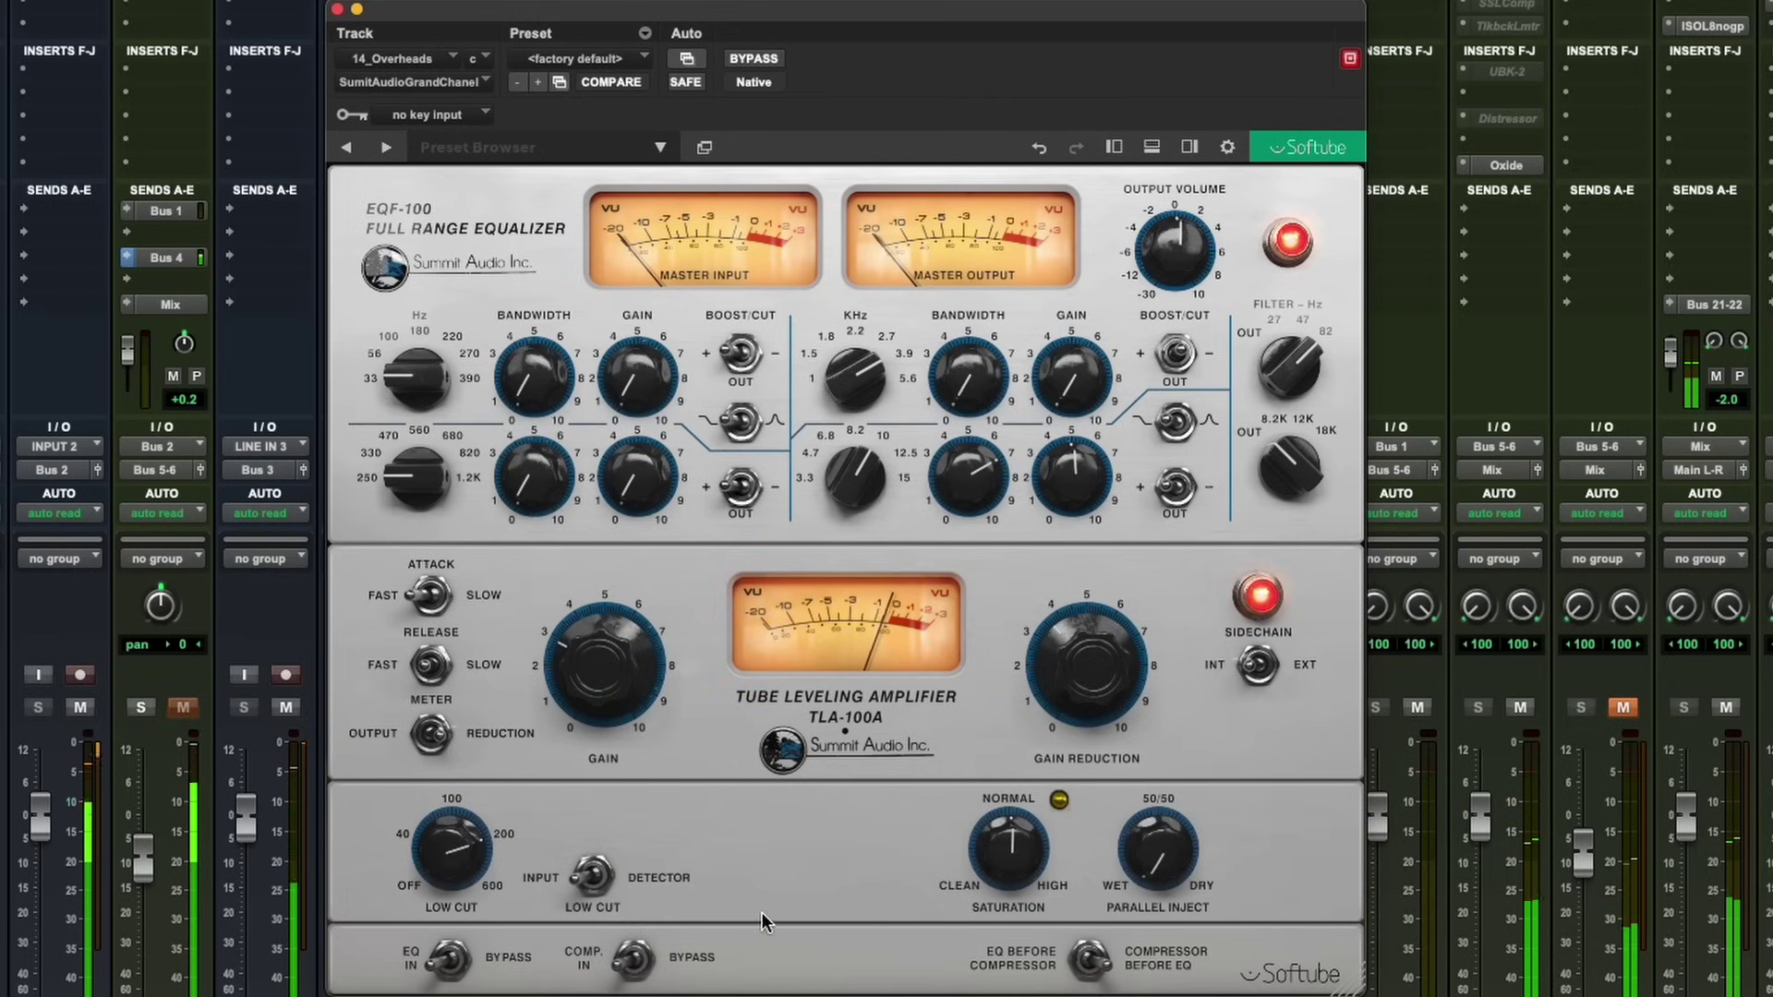
Step: Compare the Grand Channel's EQ bypassed and in, try its compressor low cut on detector and input, and close the plug-in
left_click(453, 962)
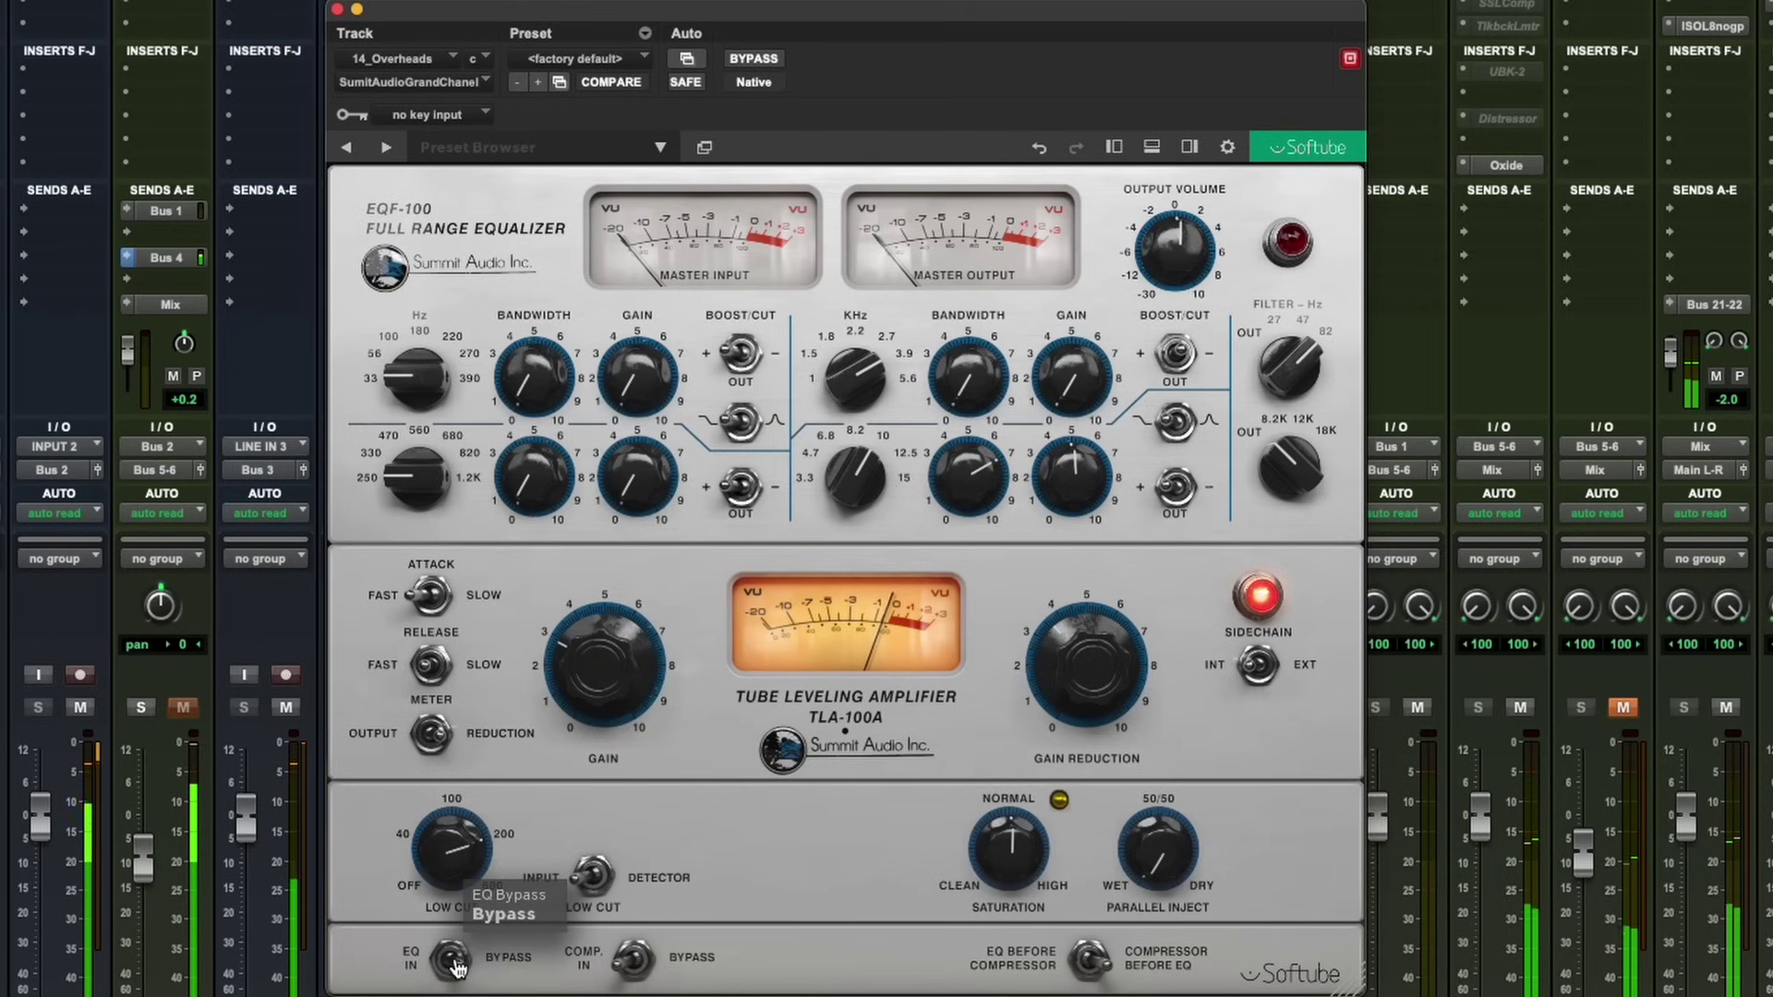
left_click(452, 962)
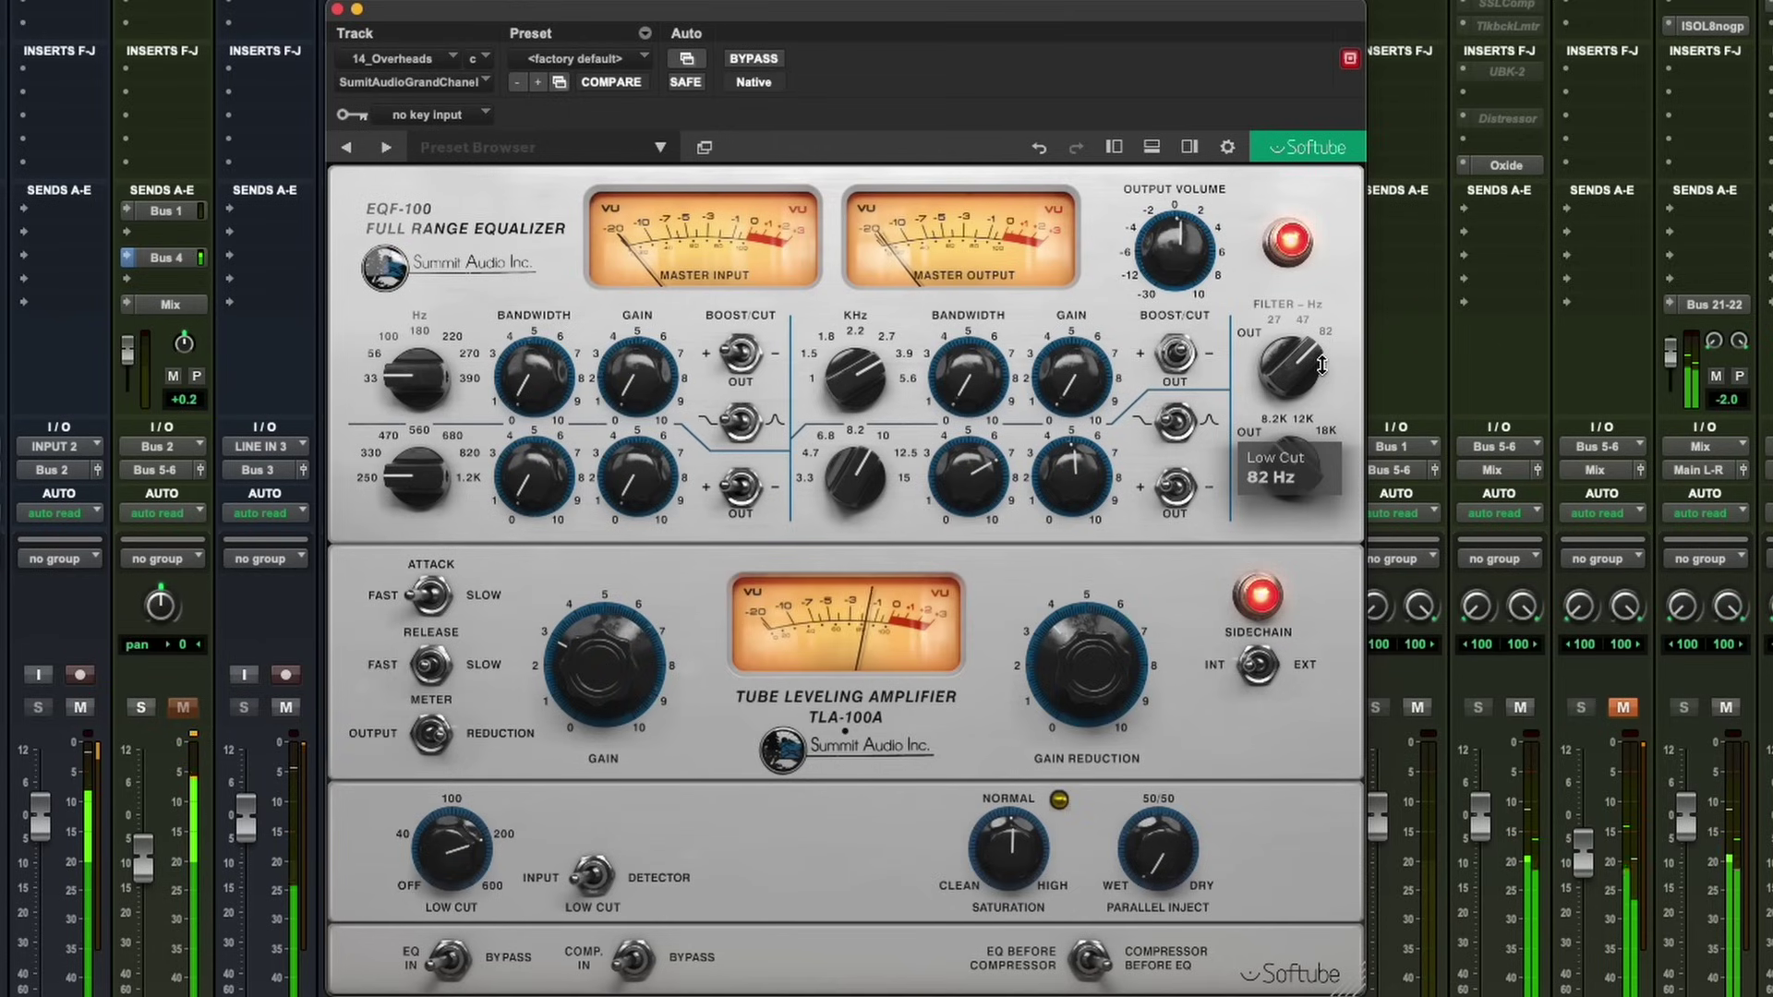
mouse_move(468, 888)
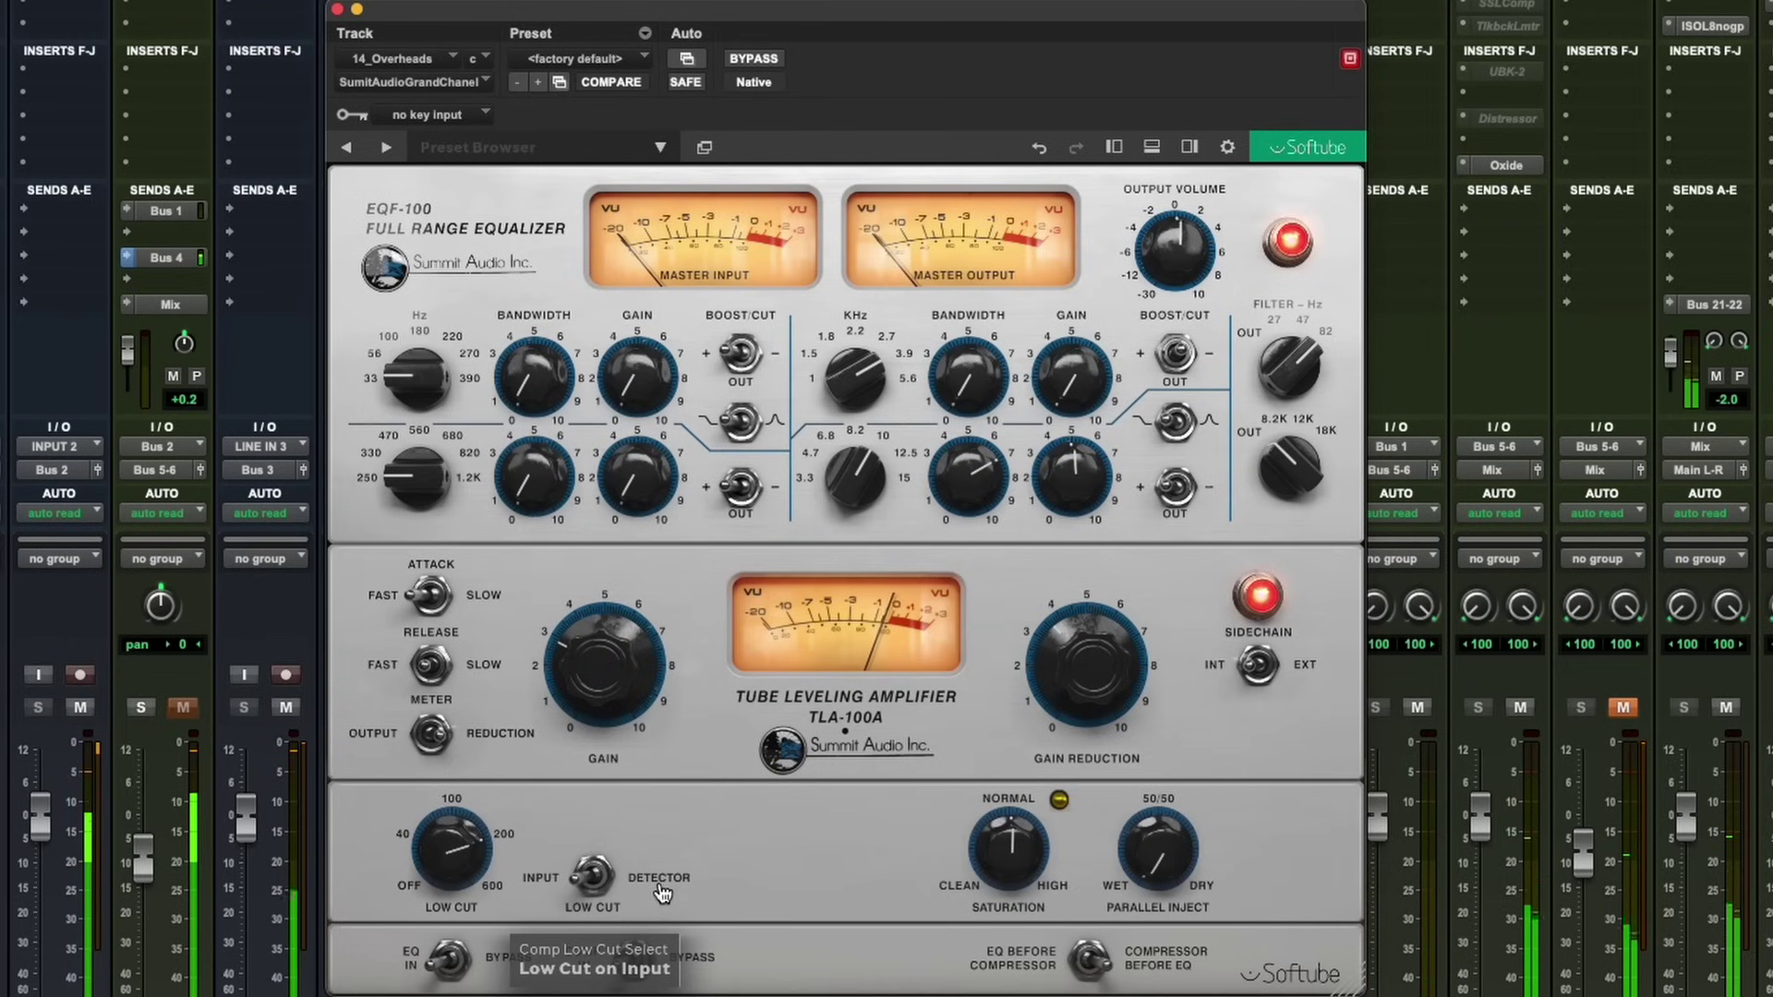
left_click(605, 888)
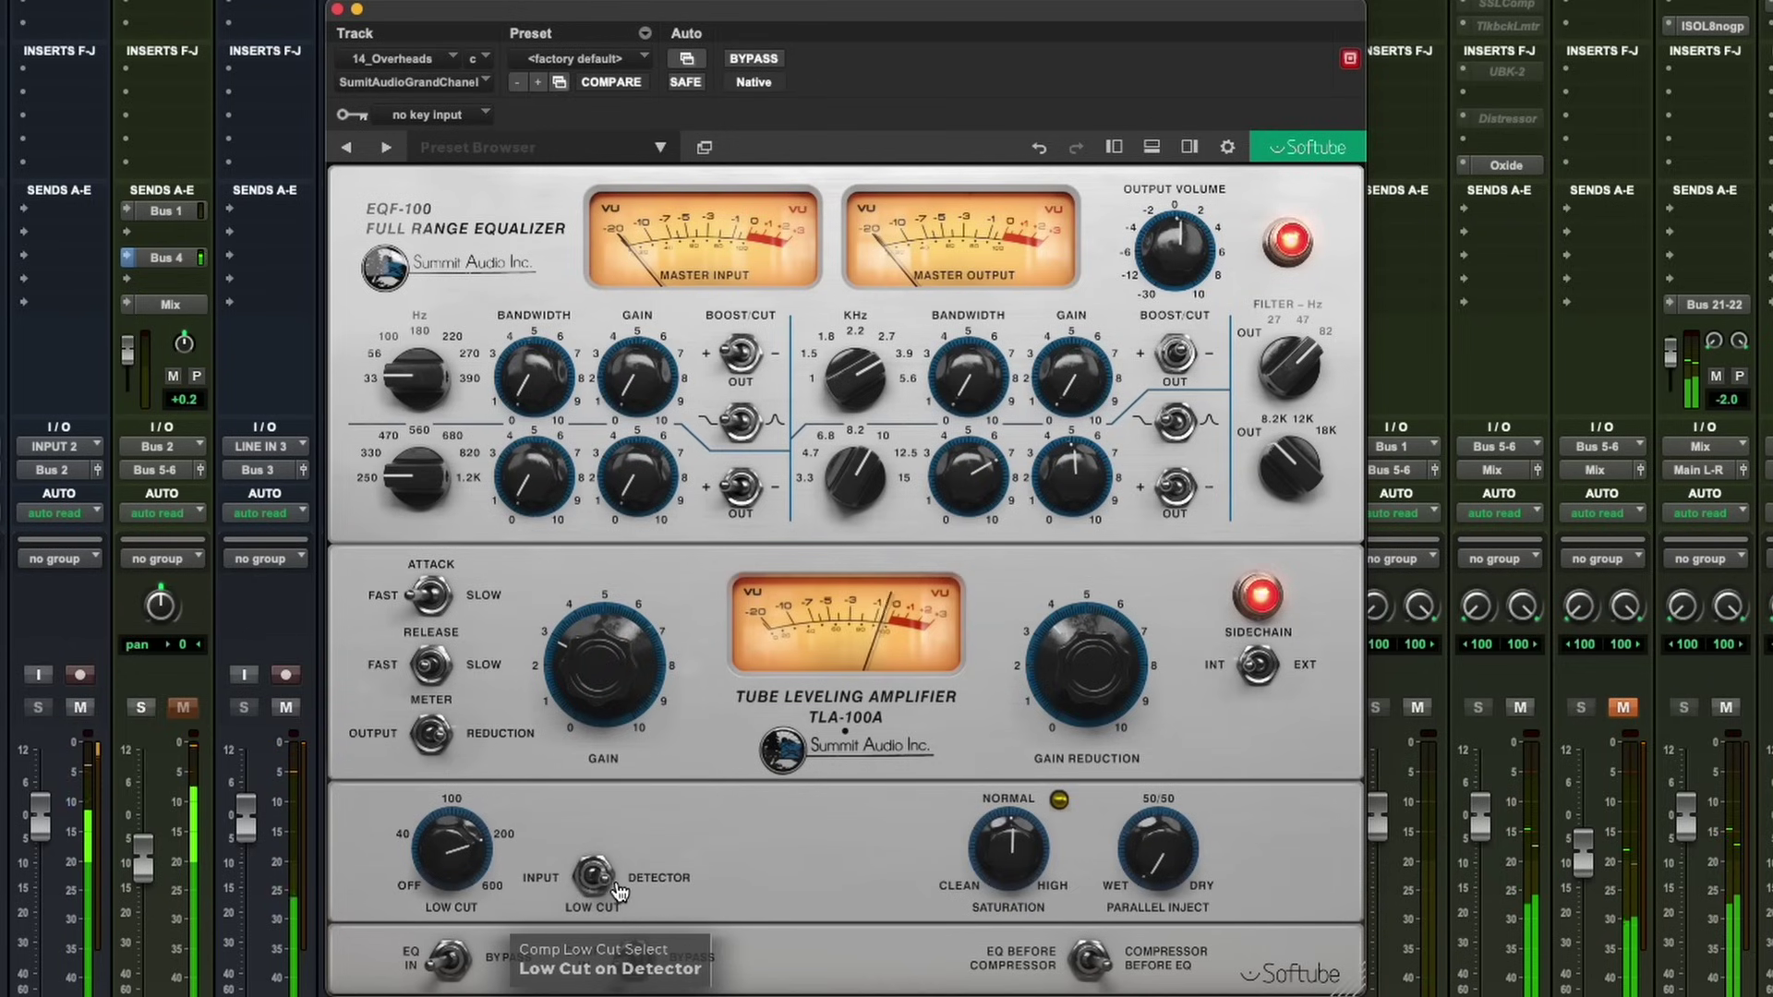
left_click(586, 886)
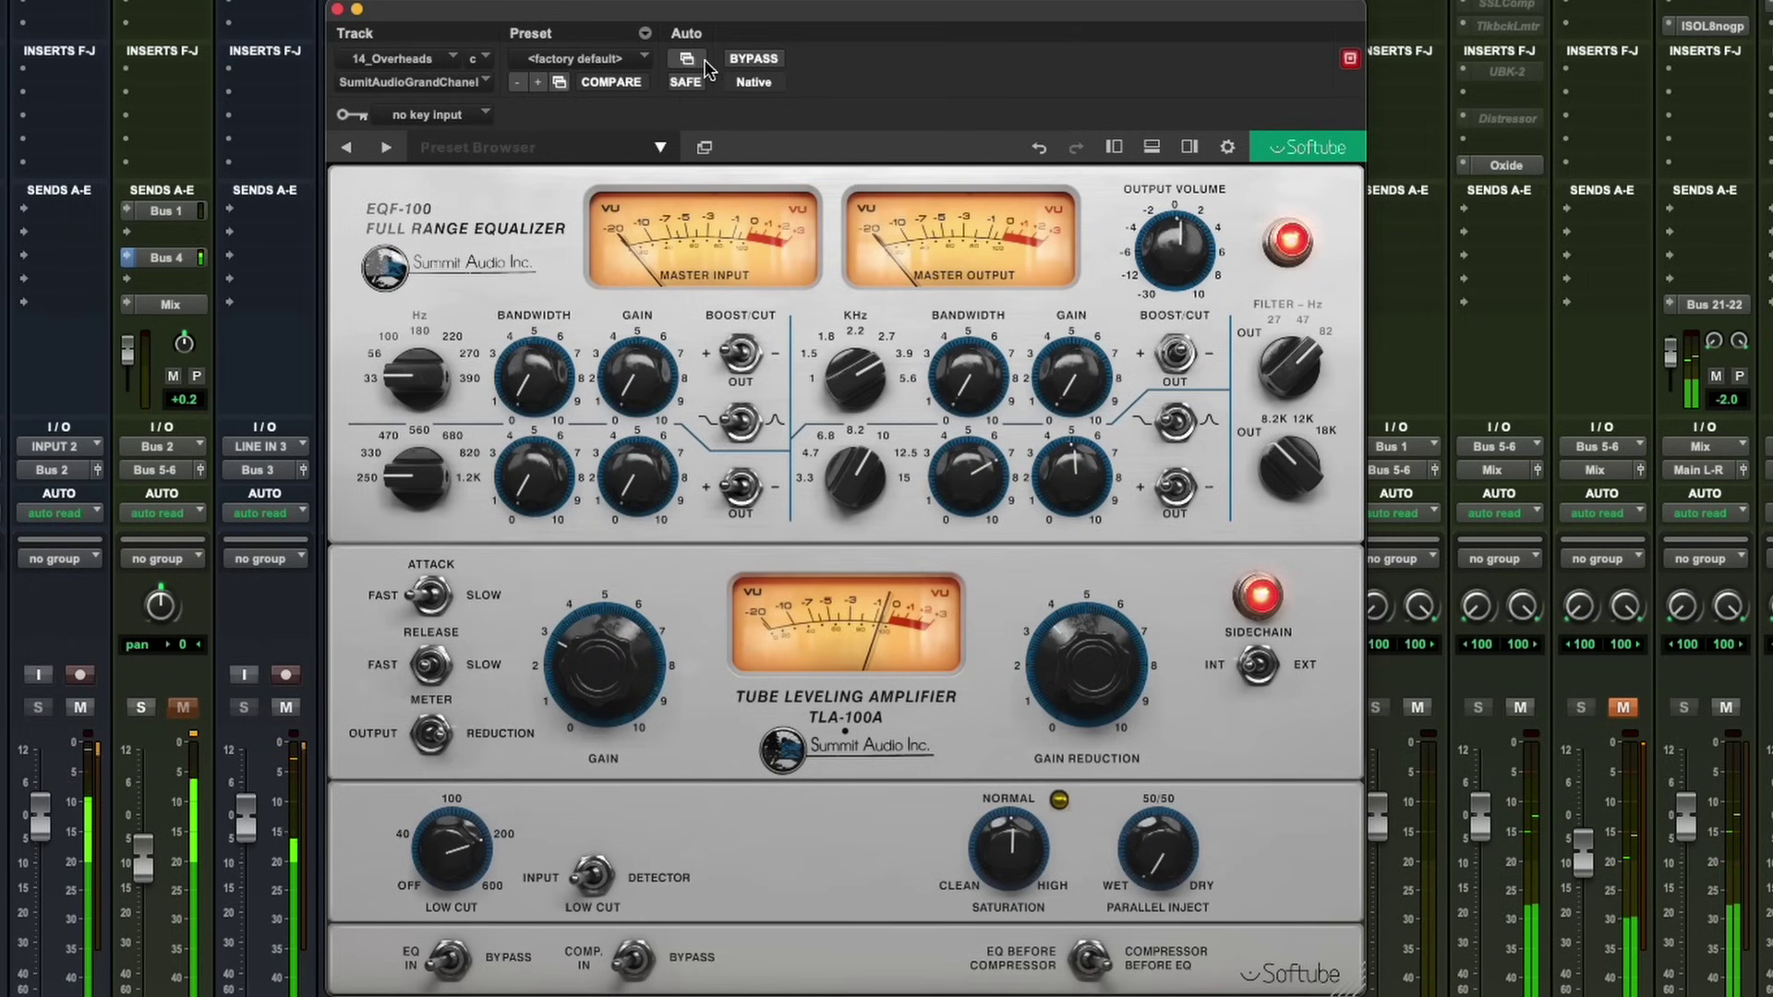
left_click(334, 9)
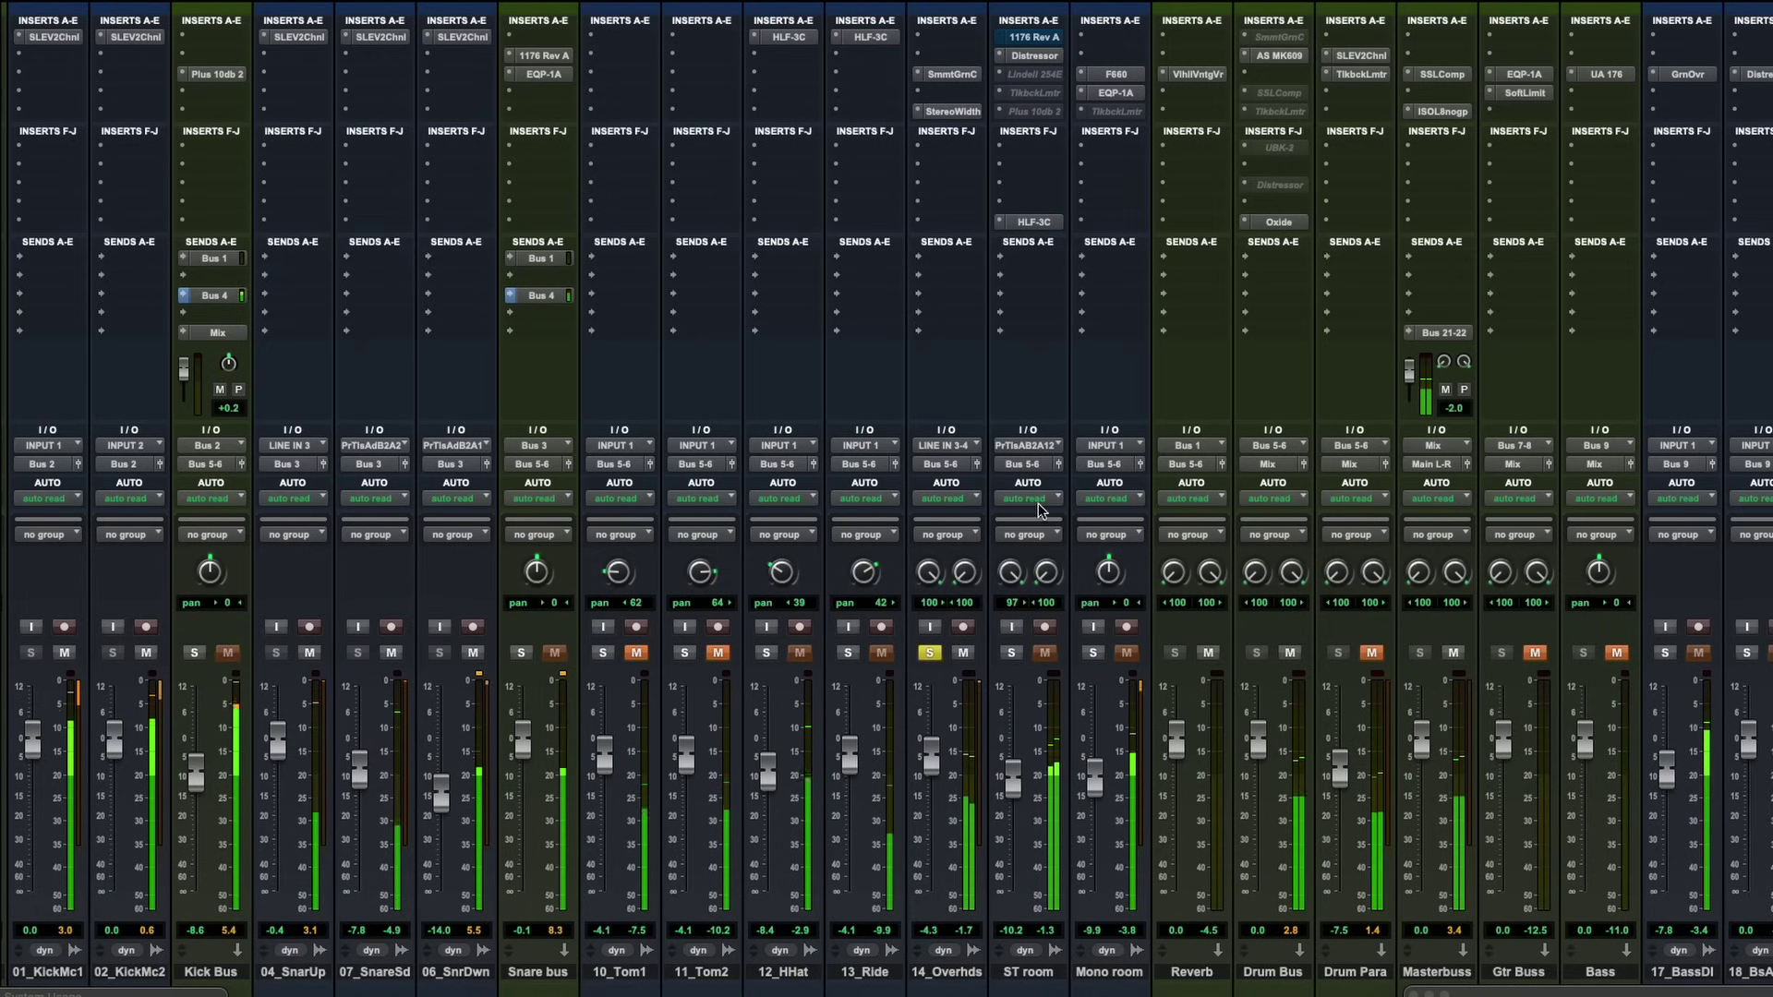
Step: Open AIR Stereo Width on the overheads and compare it bypassed and active with ST room also soloed
left_click(954, 111)
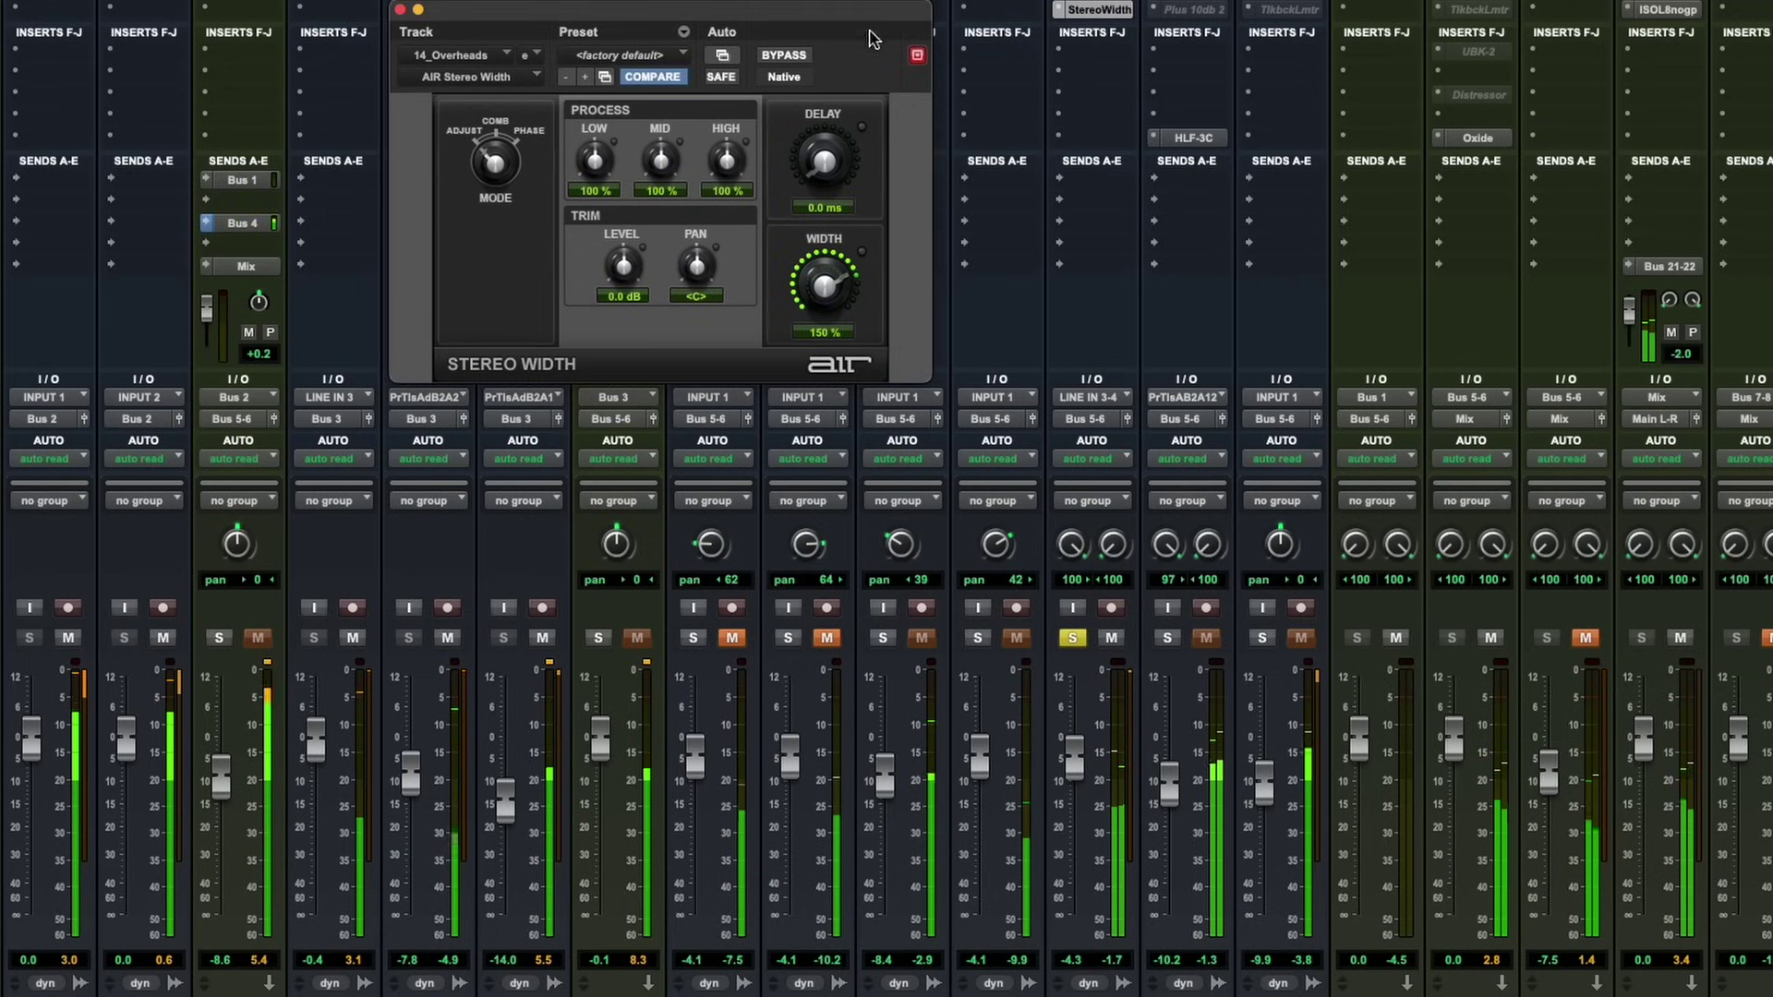
left_click(1168, 638)
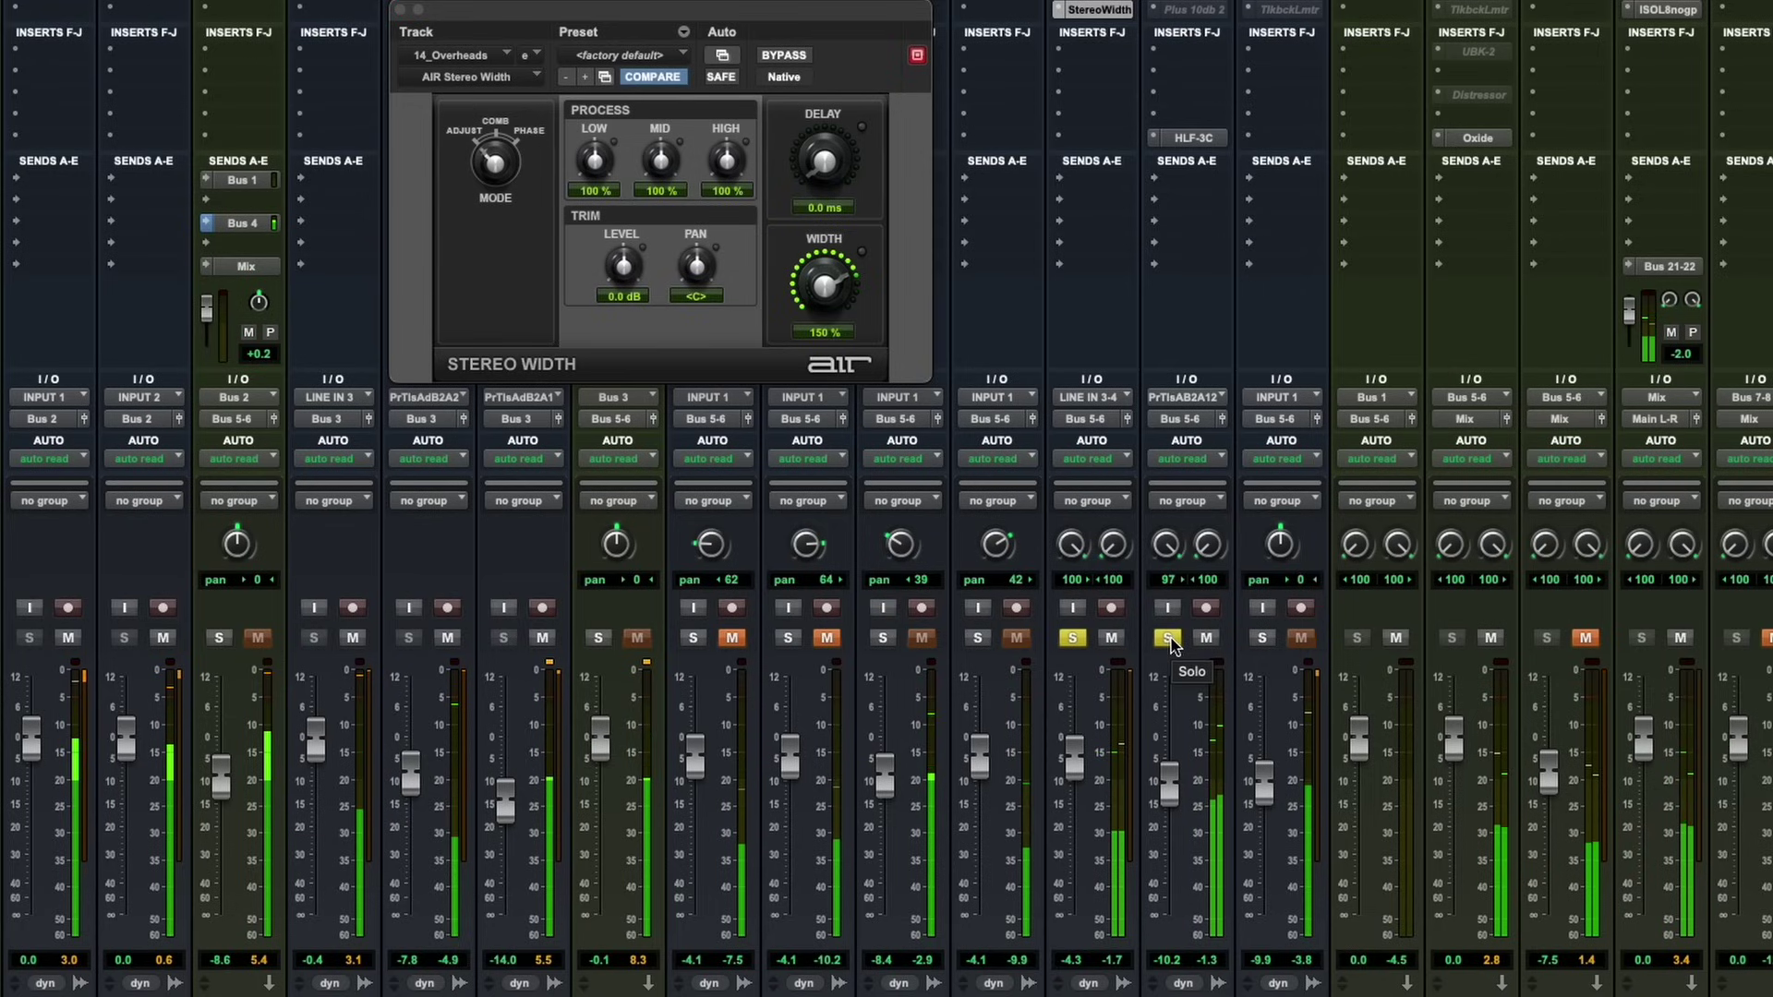
left_click(784, 54)
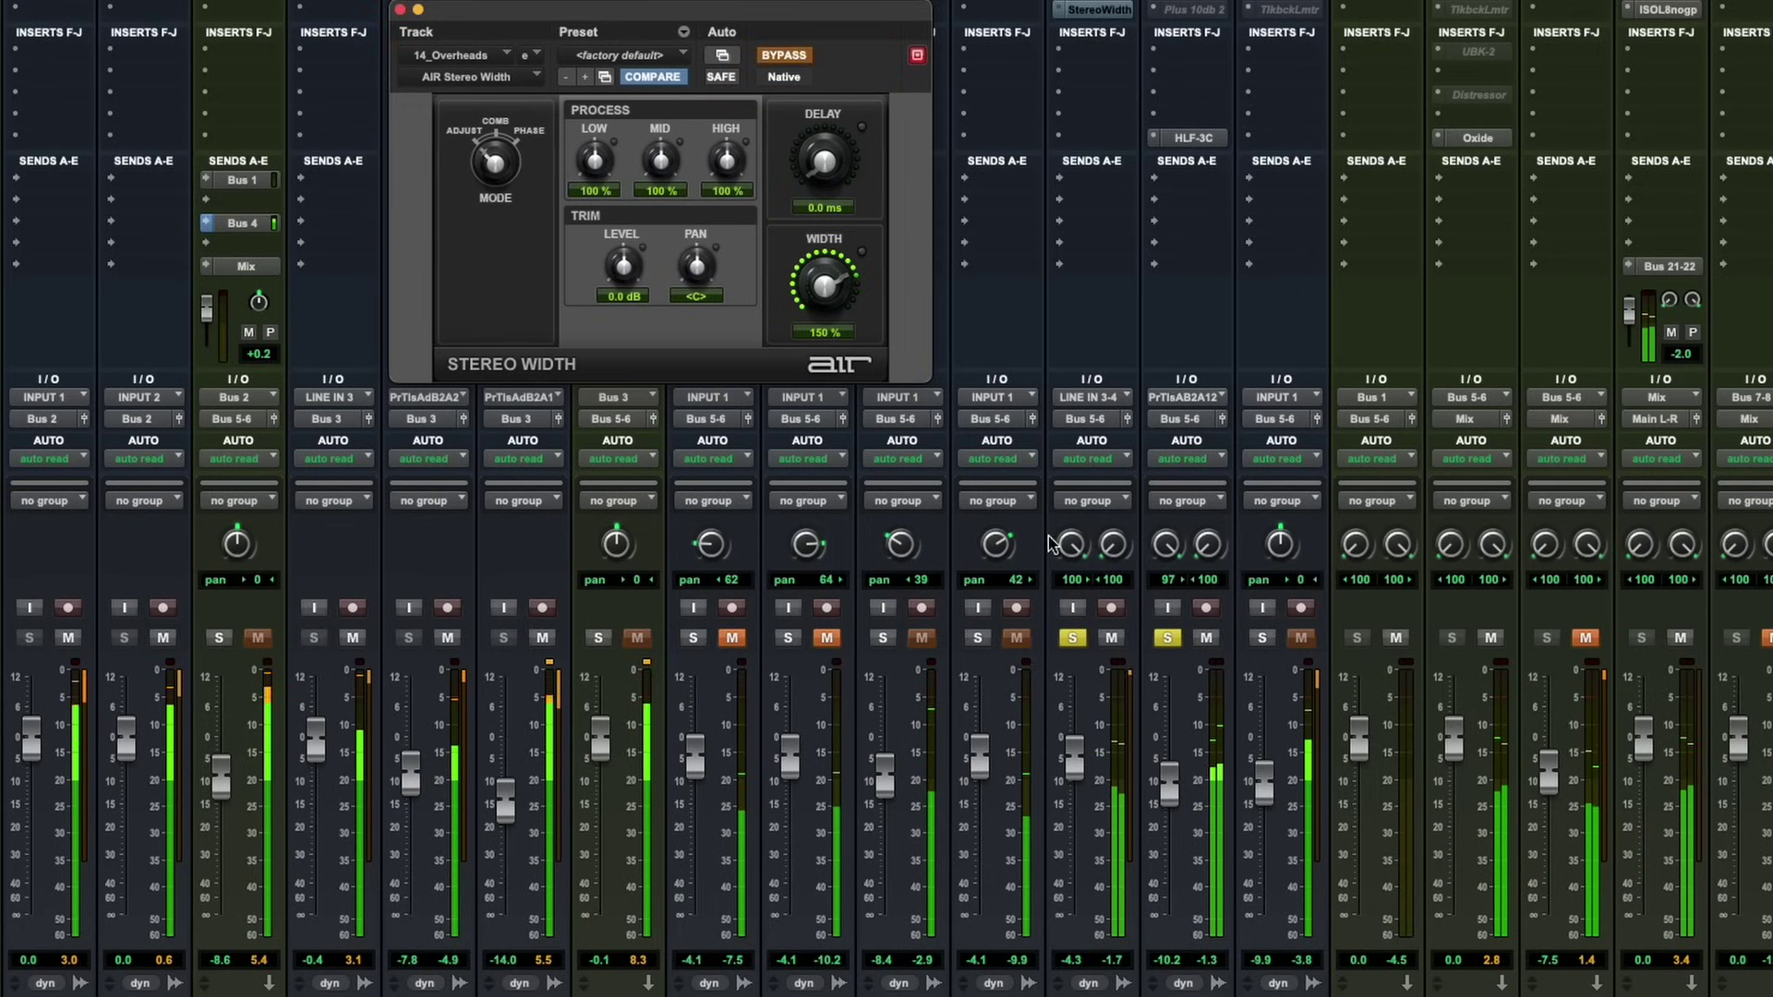
left_click(1168, 639)
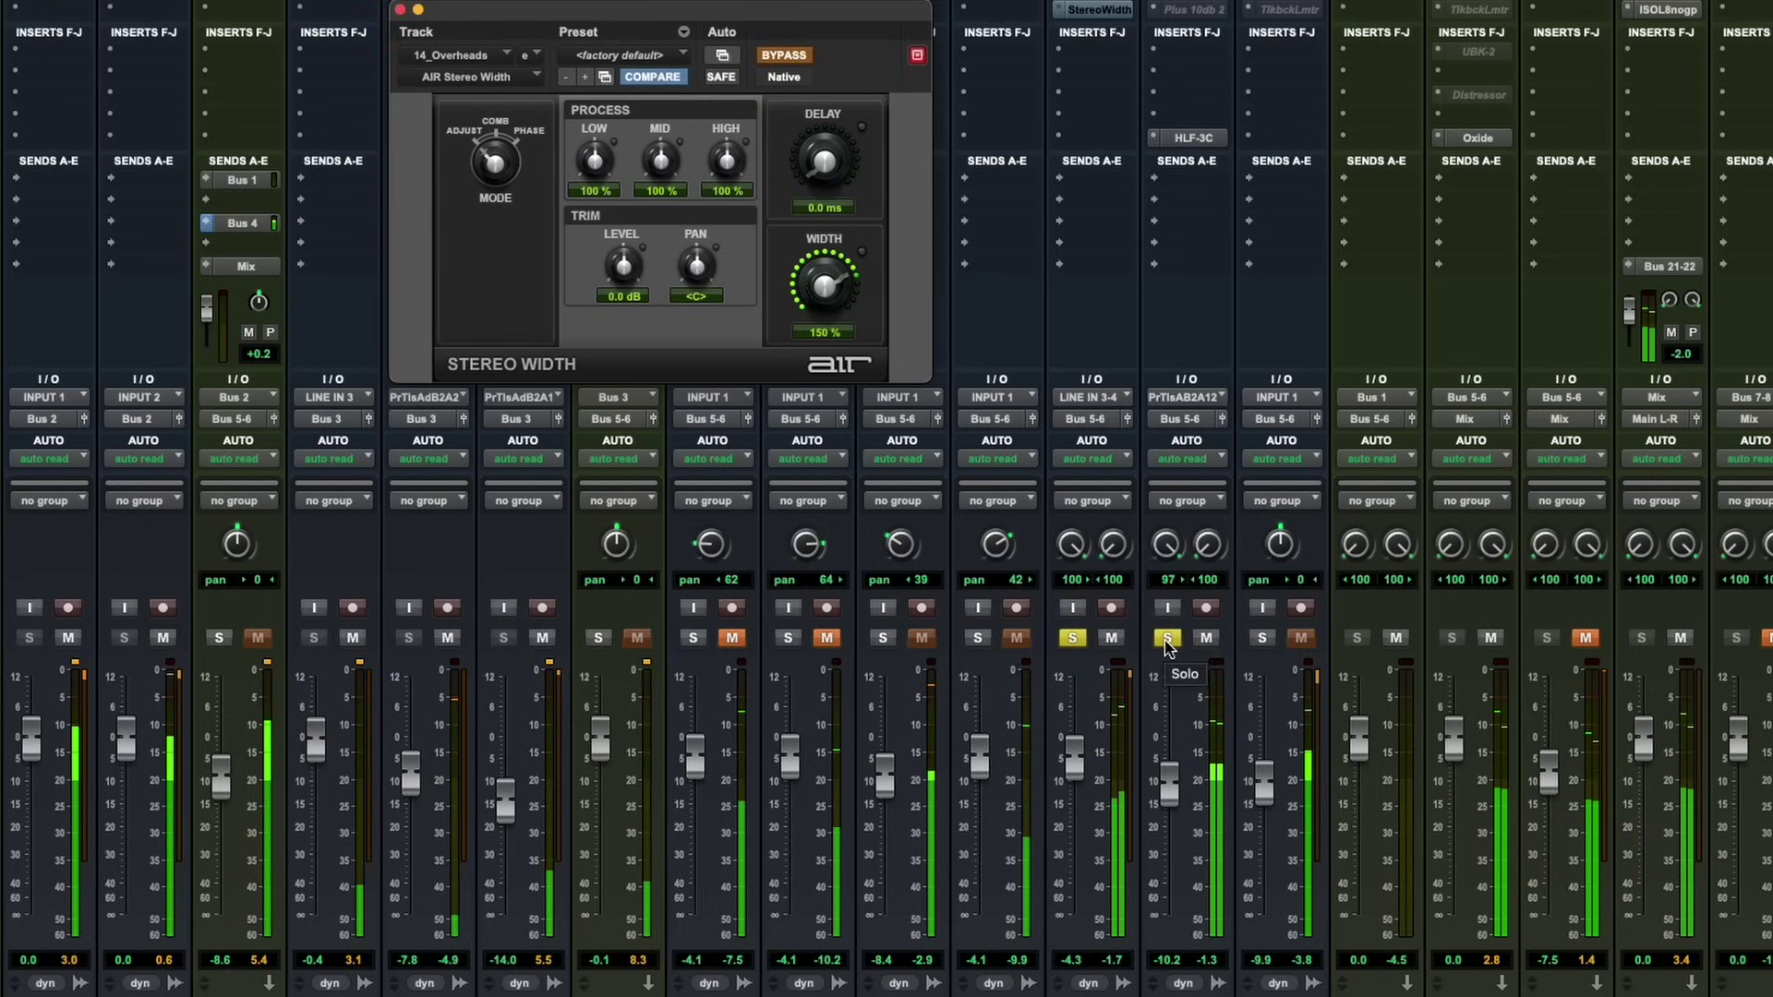
left_click(1167, 638)
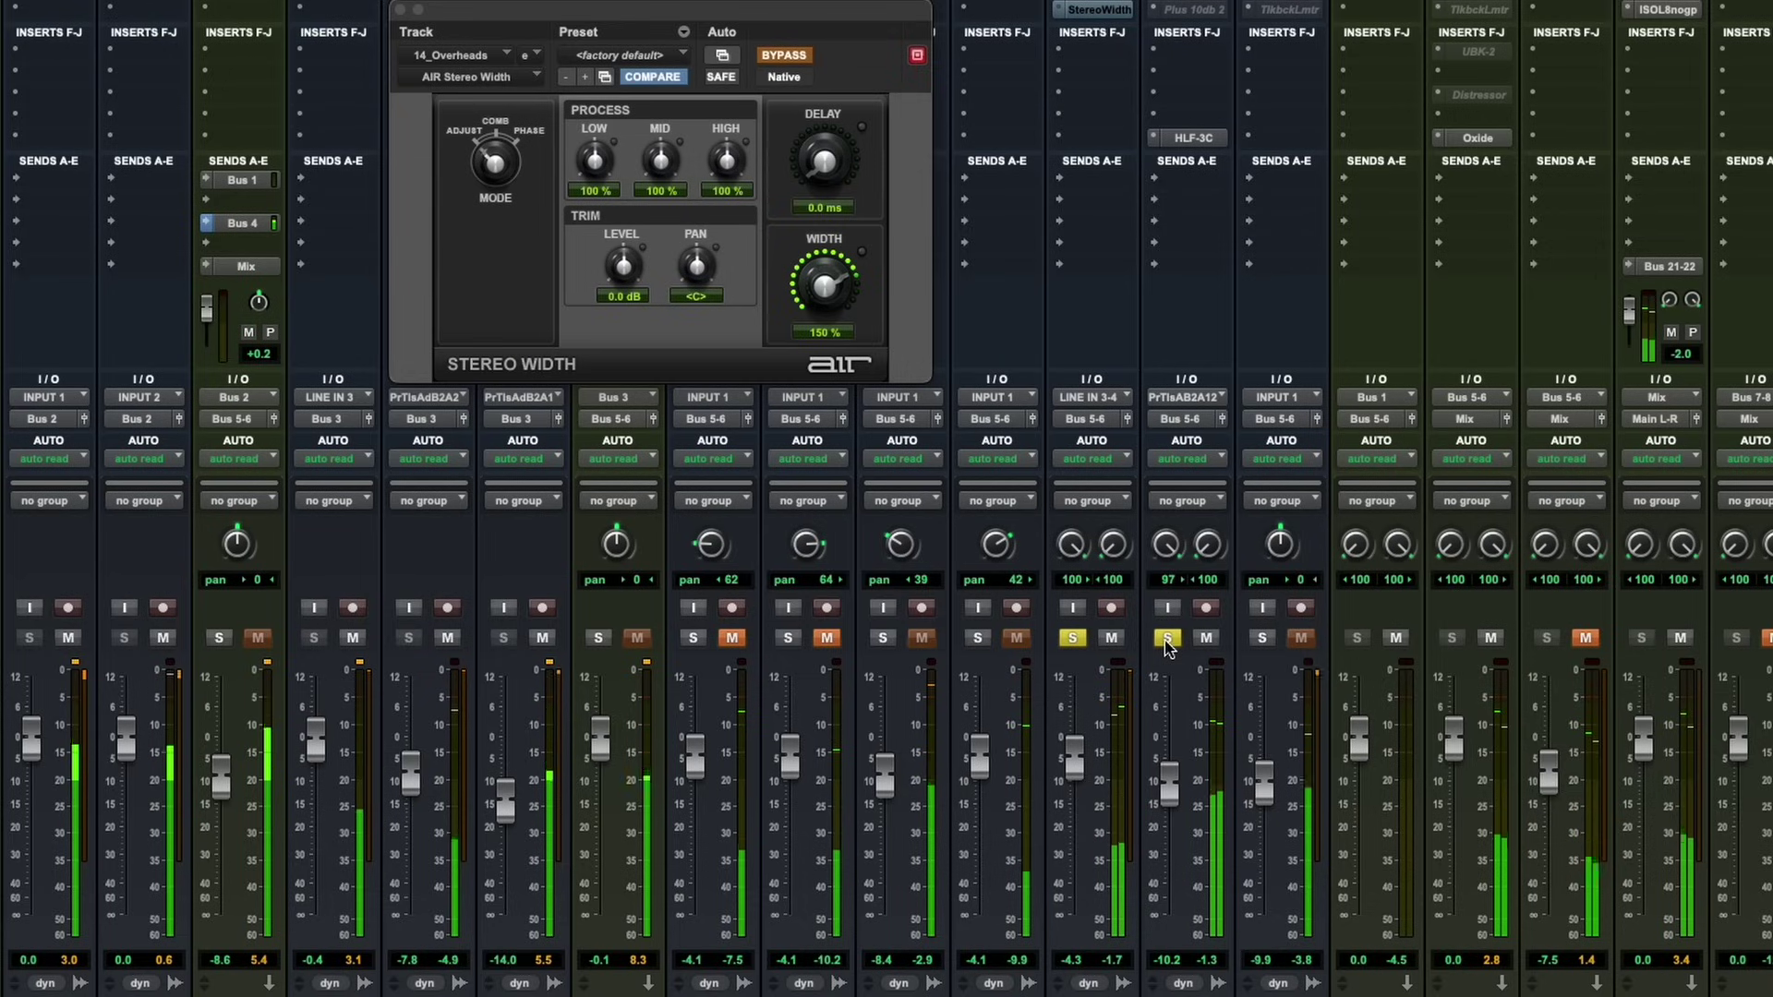
left_click(1076, 642)
left_click(1074, 639)
left_click(783, 58)
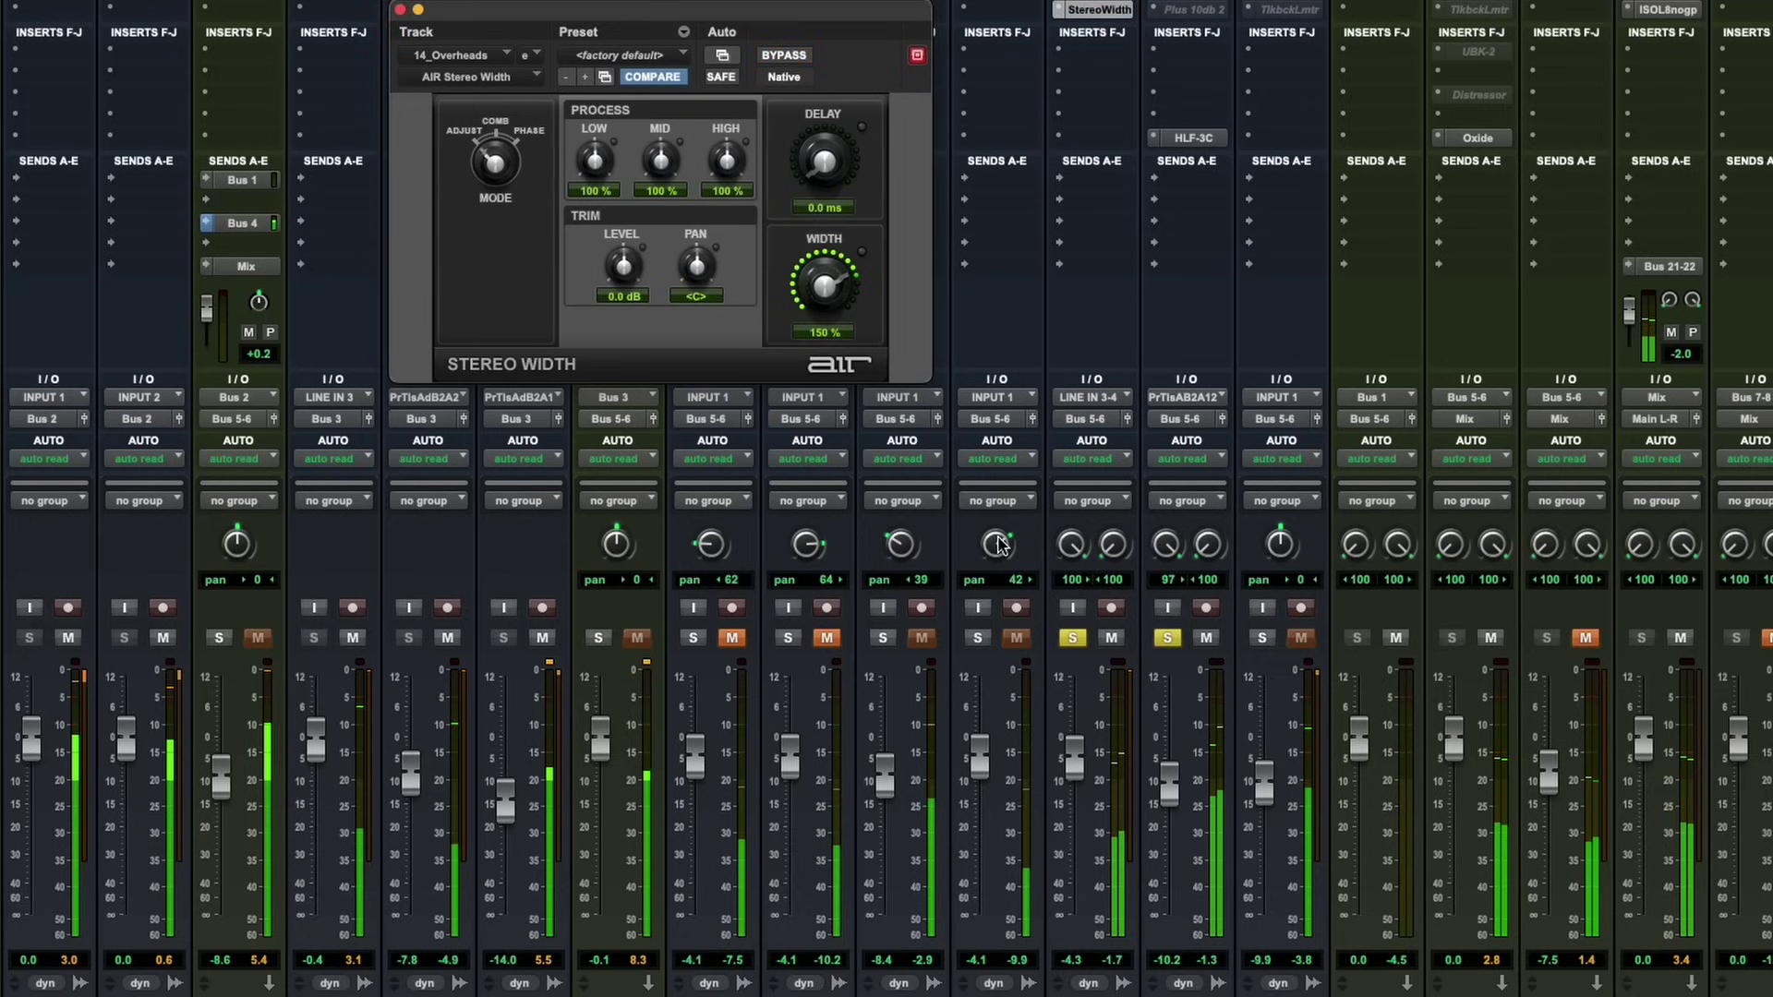
Step: Compare the overheads and ST room soloed together and separately, and compare AIR Stereo Width bypassed and active with both soloed
left_click(1072, 639)
left_click(1072, 638)
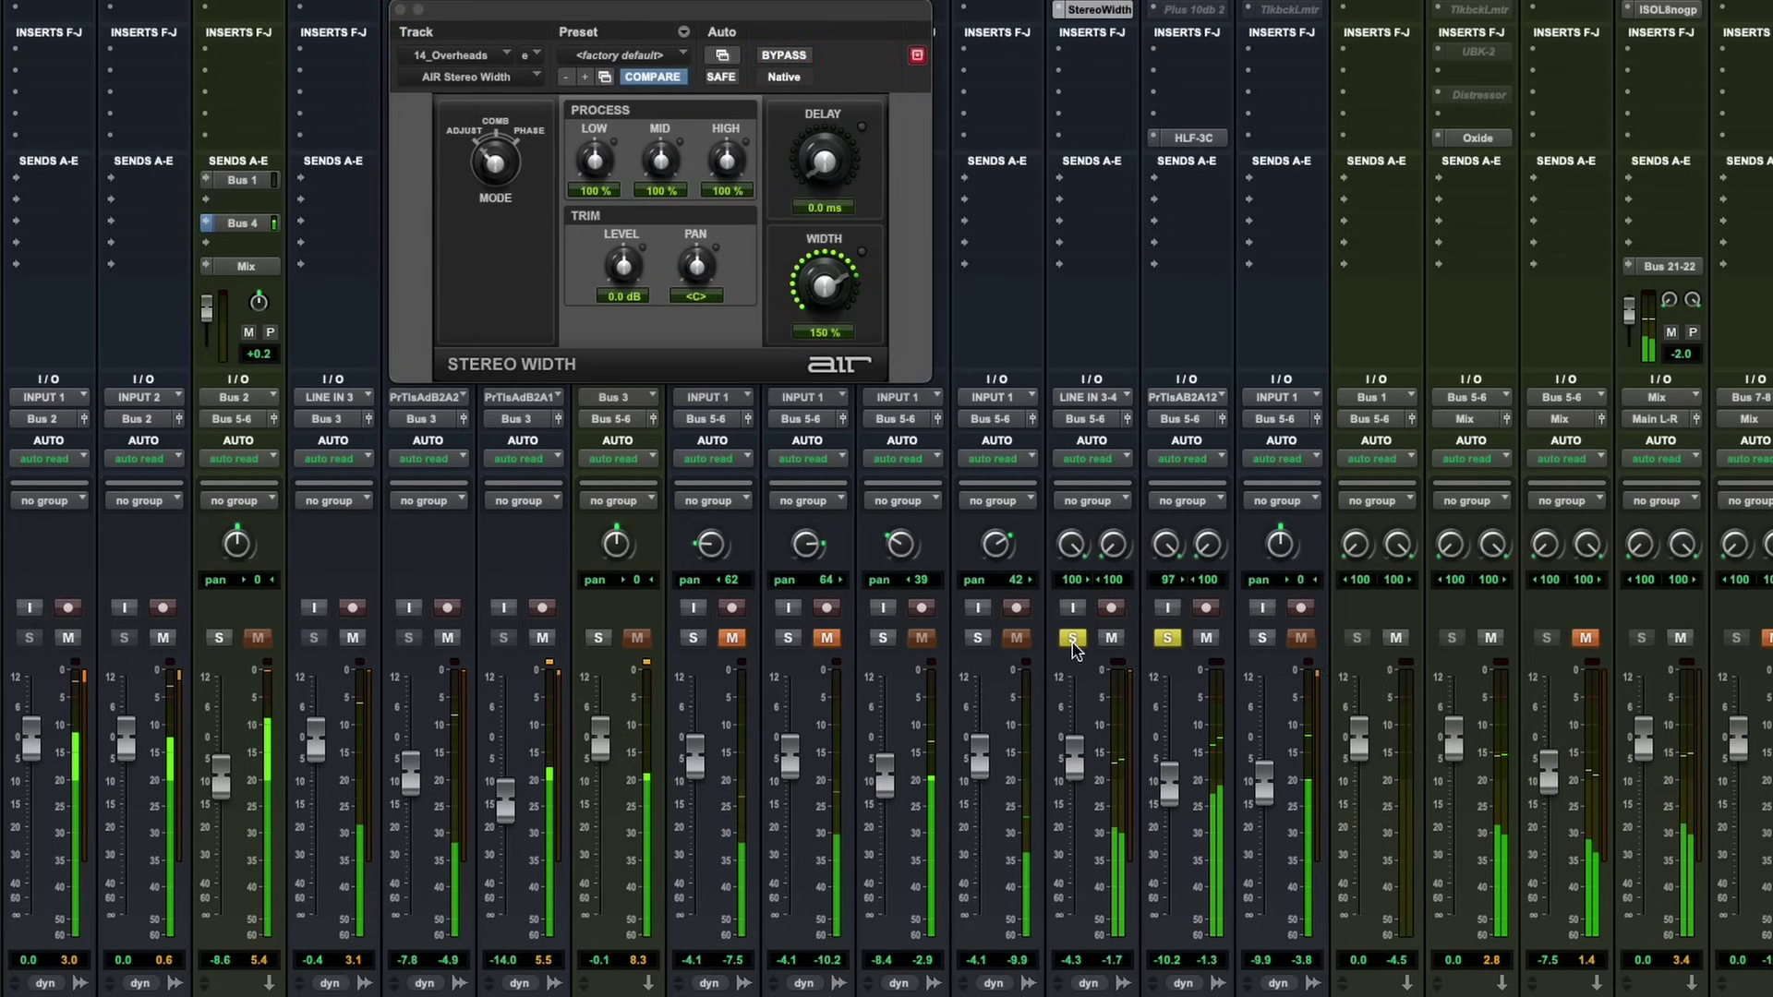
left_click(1168, 639)
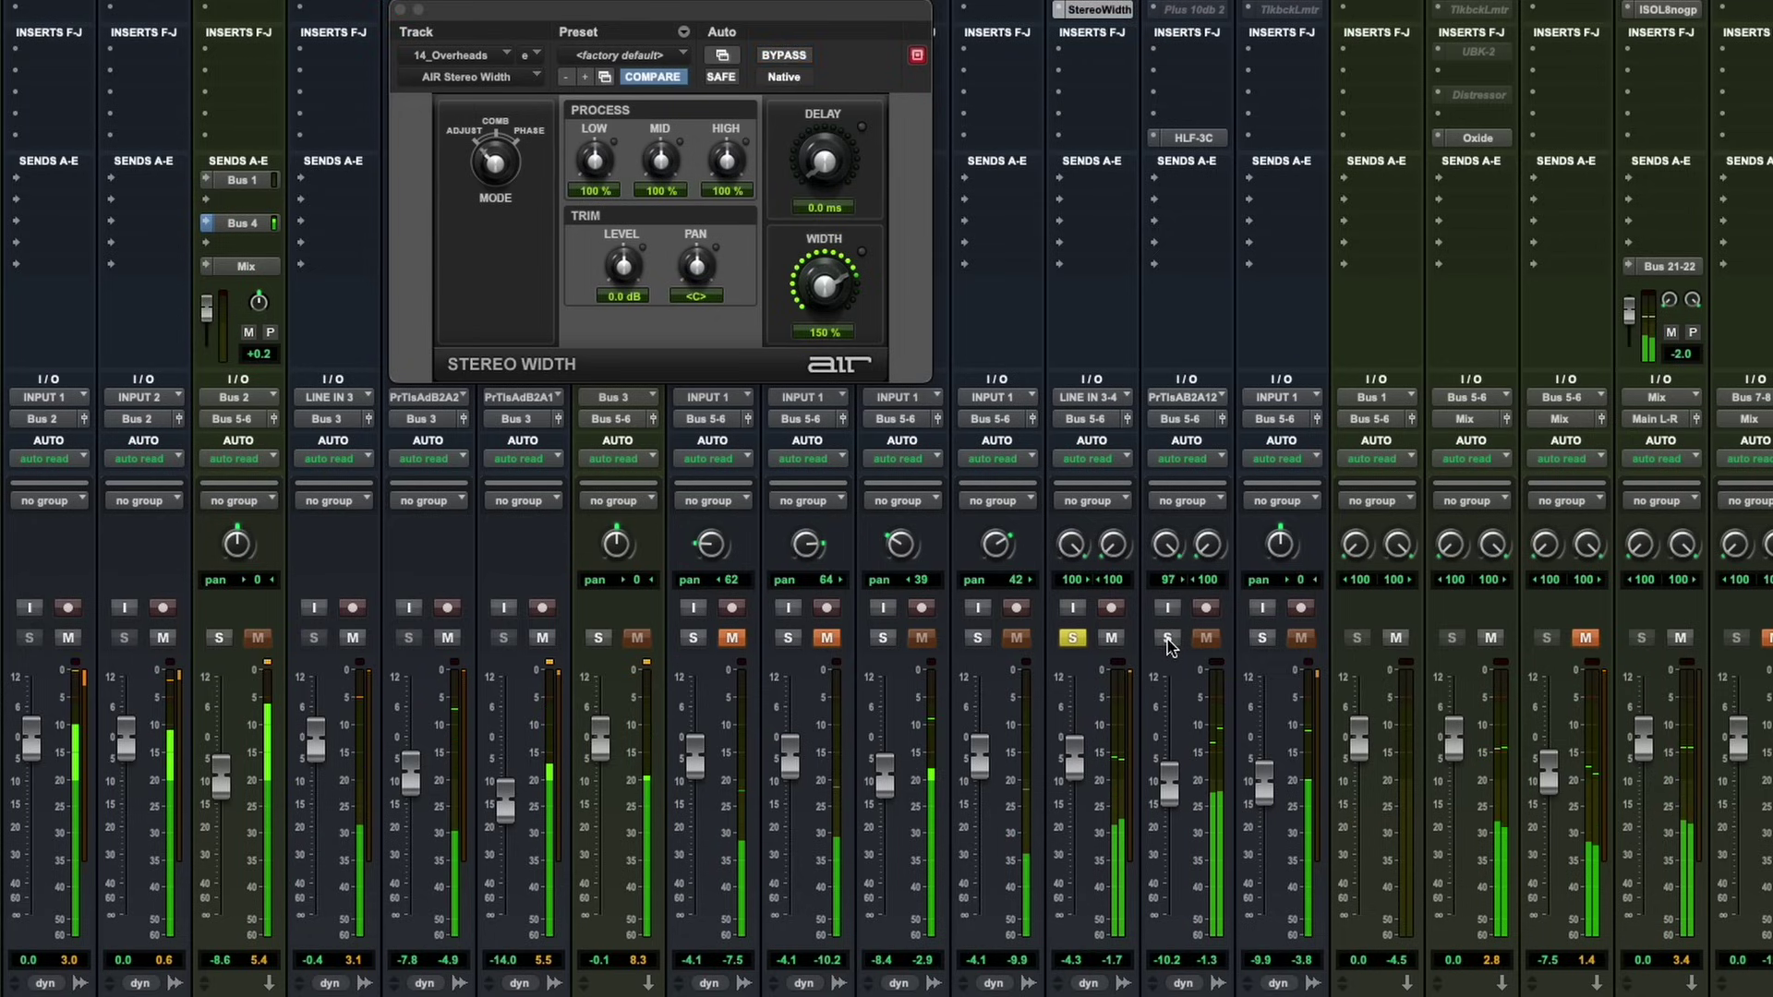
left_click(1168, 639)
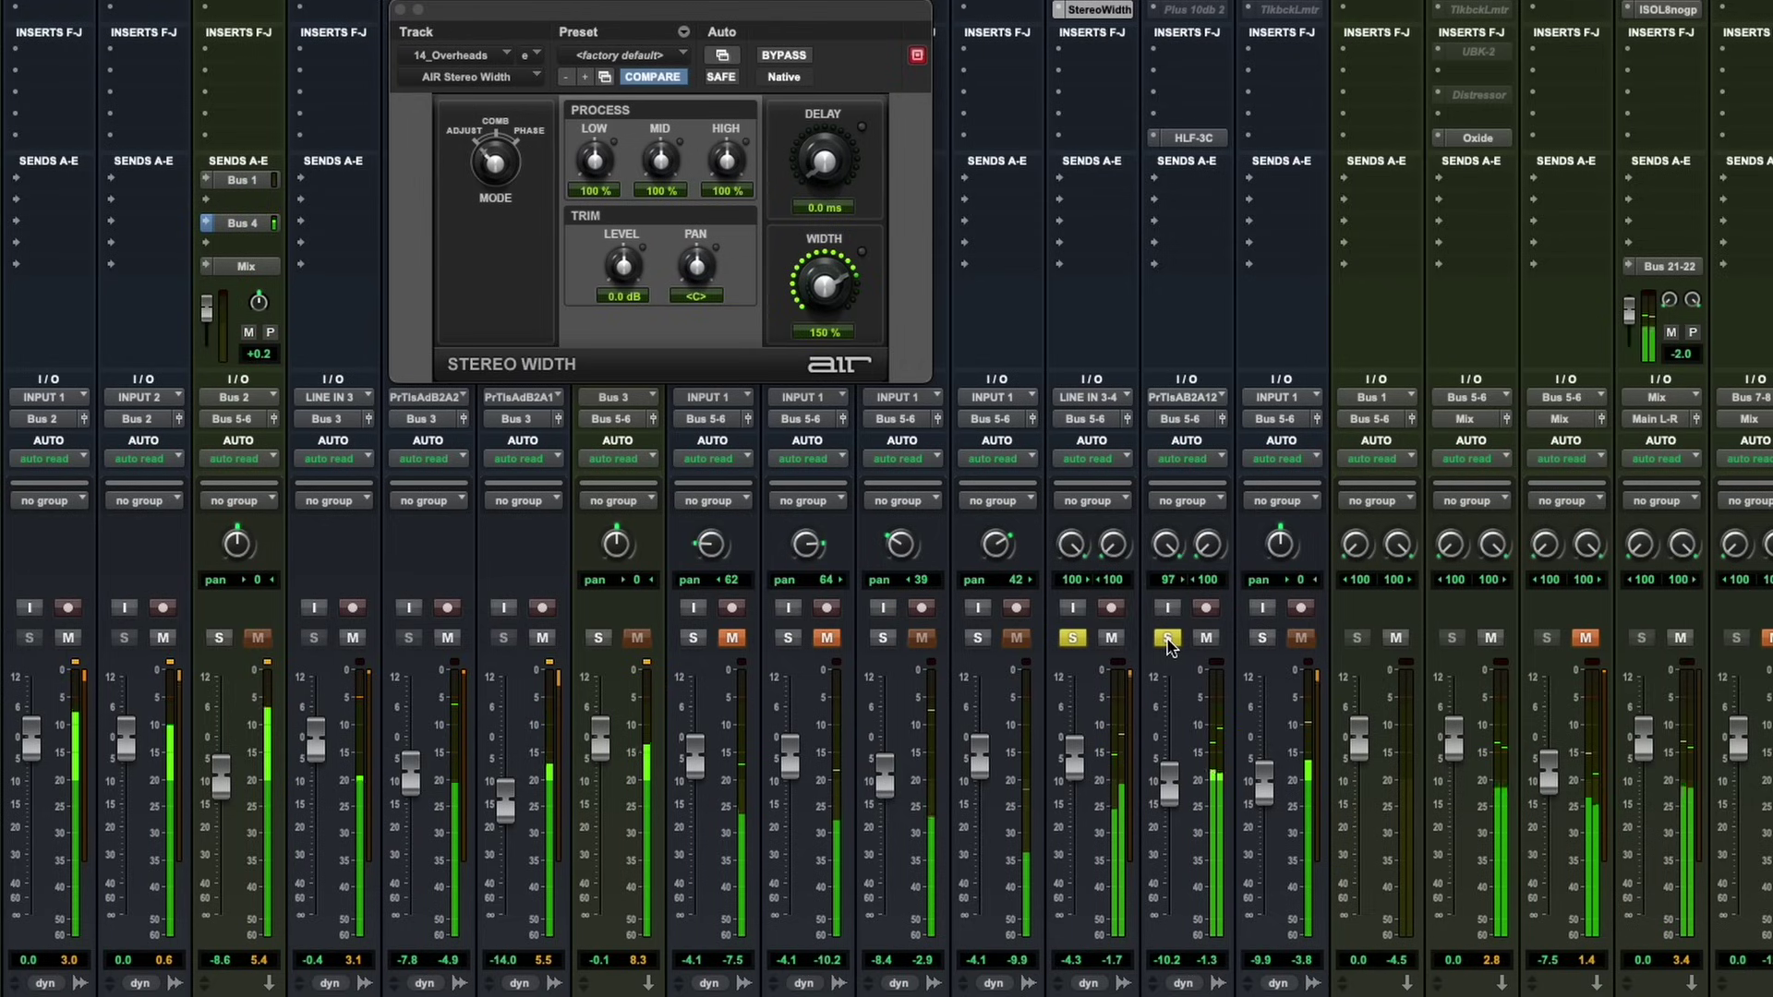
left_click(787, 58)
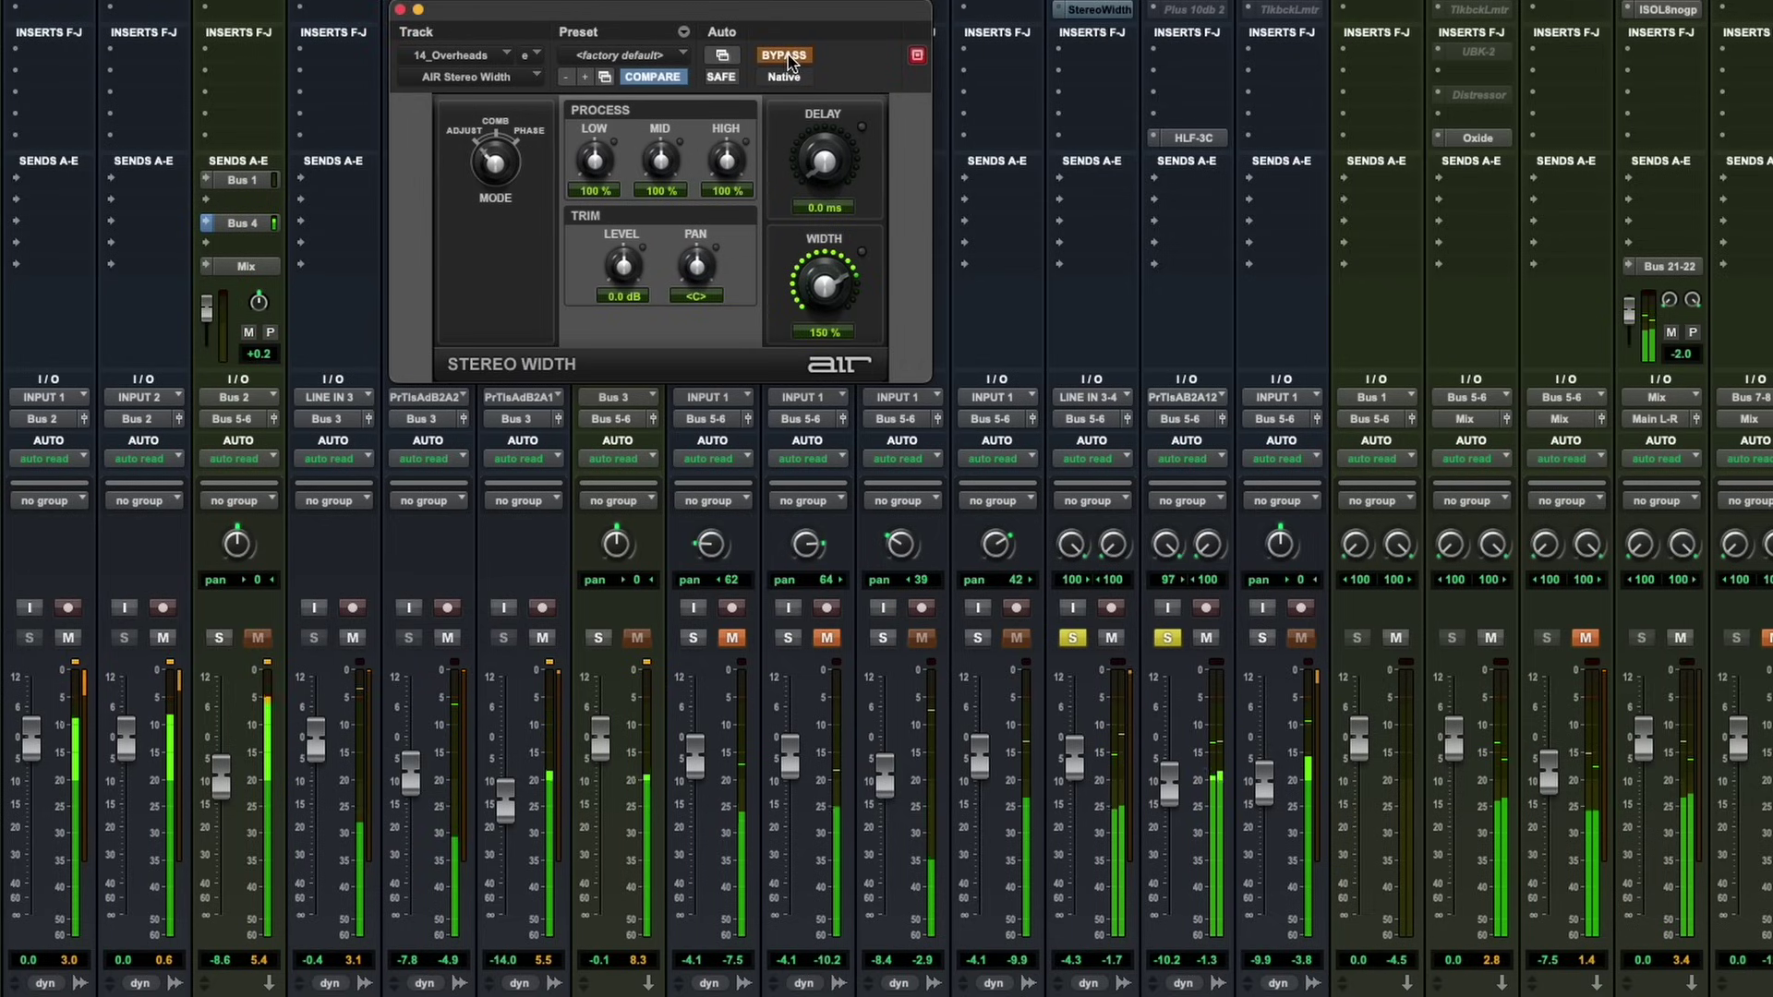
left_click(787, 57)
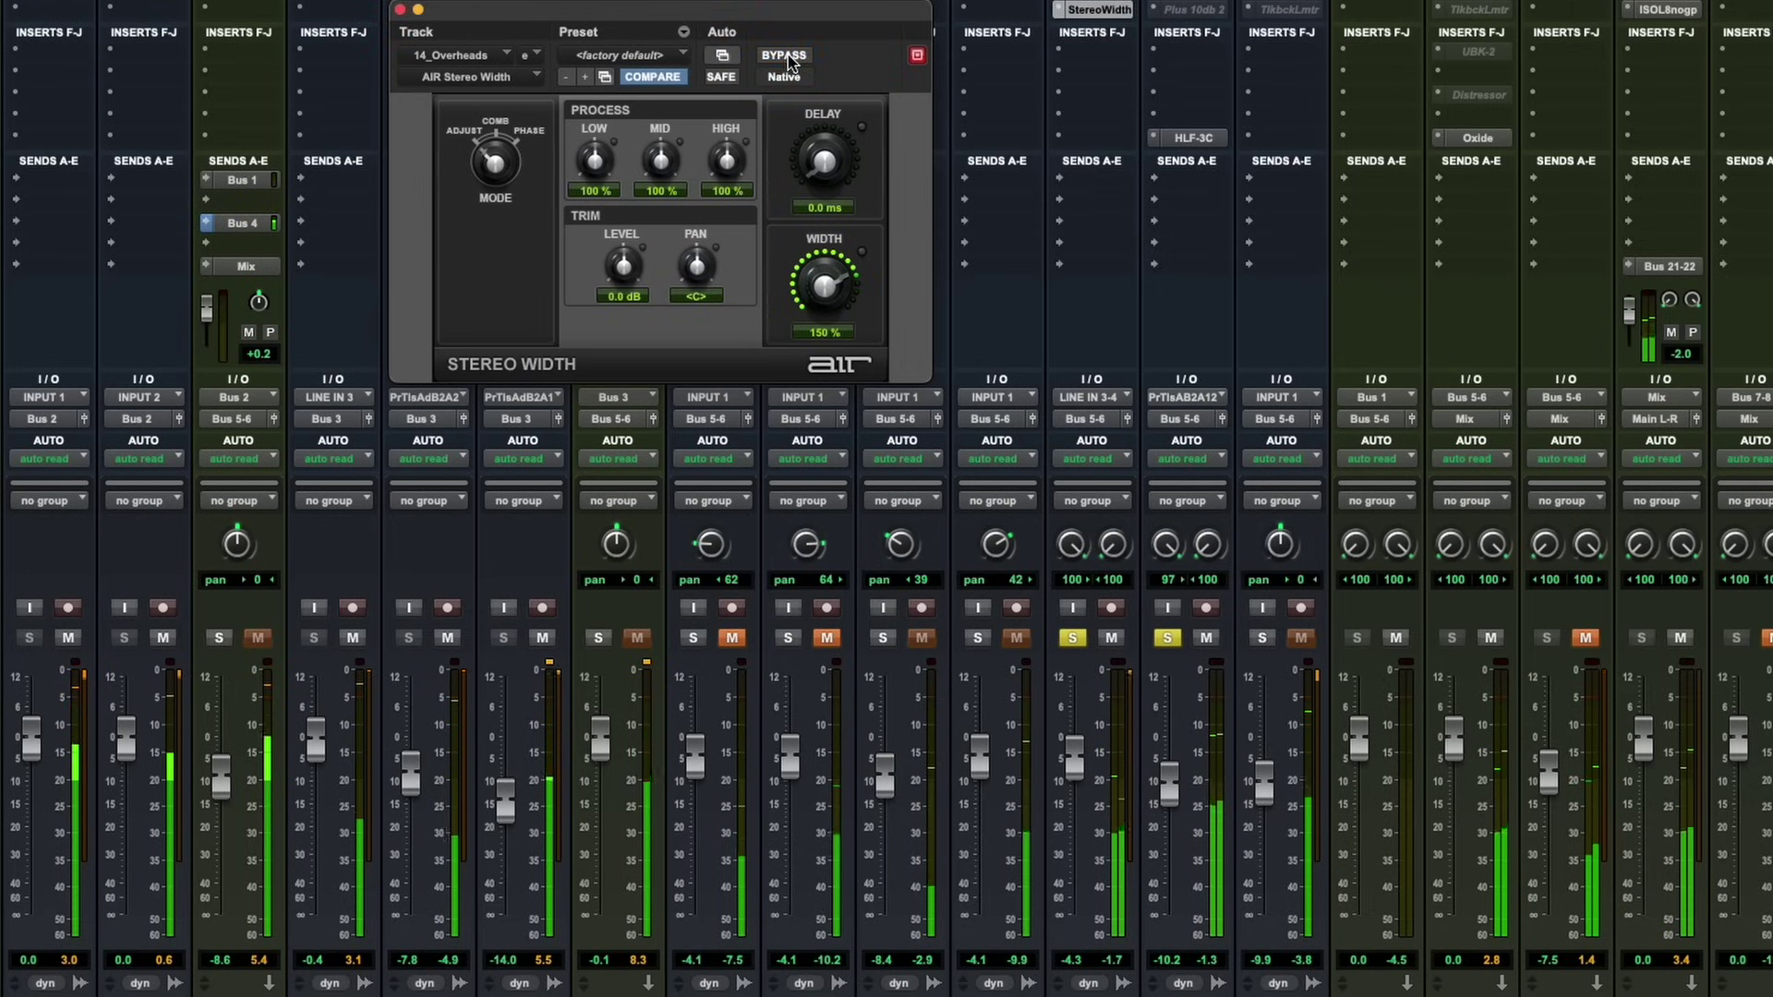
Step: Open ISOL8 on the Masterbuss, check the overheads and ST room in mono, return to stereo and close the plug-in
left_click(1676, 11)
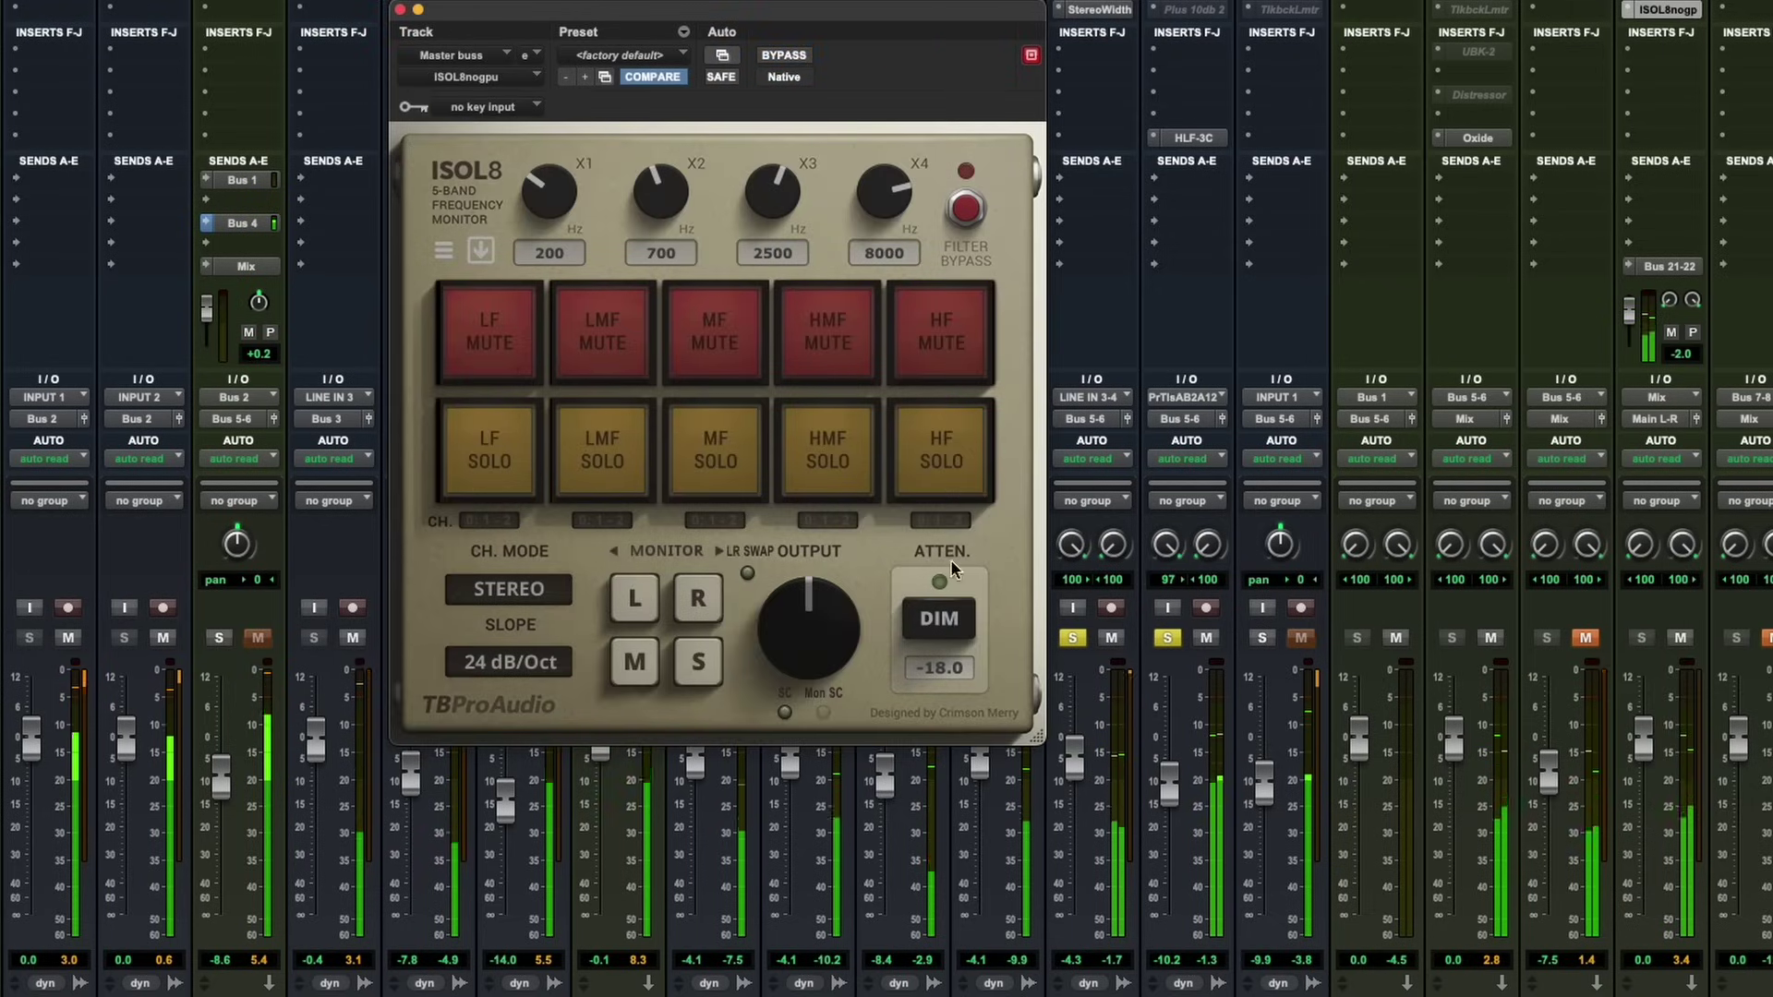
left_click(633, 658)
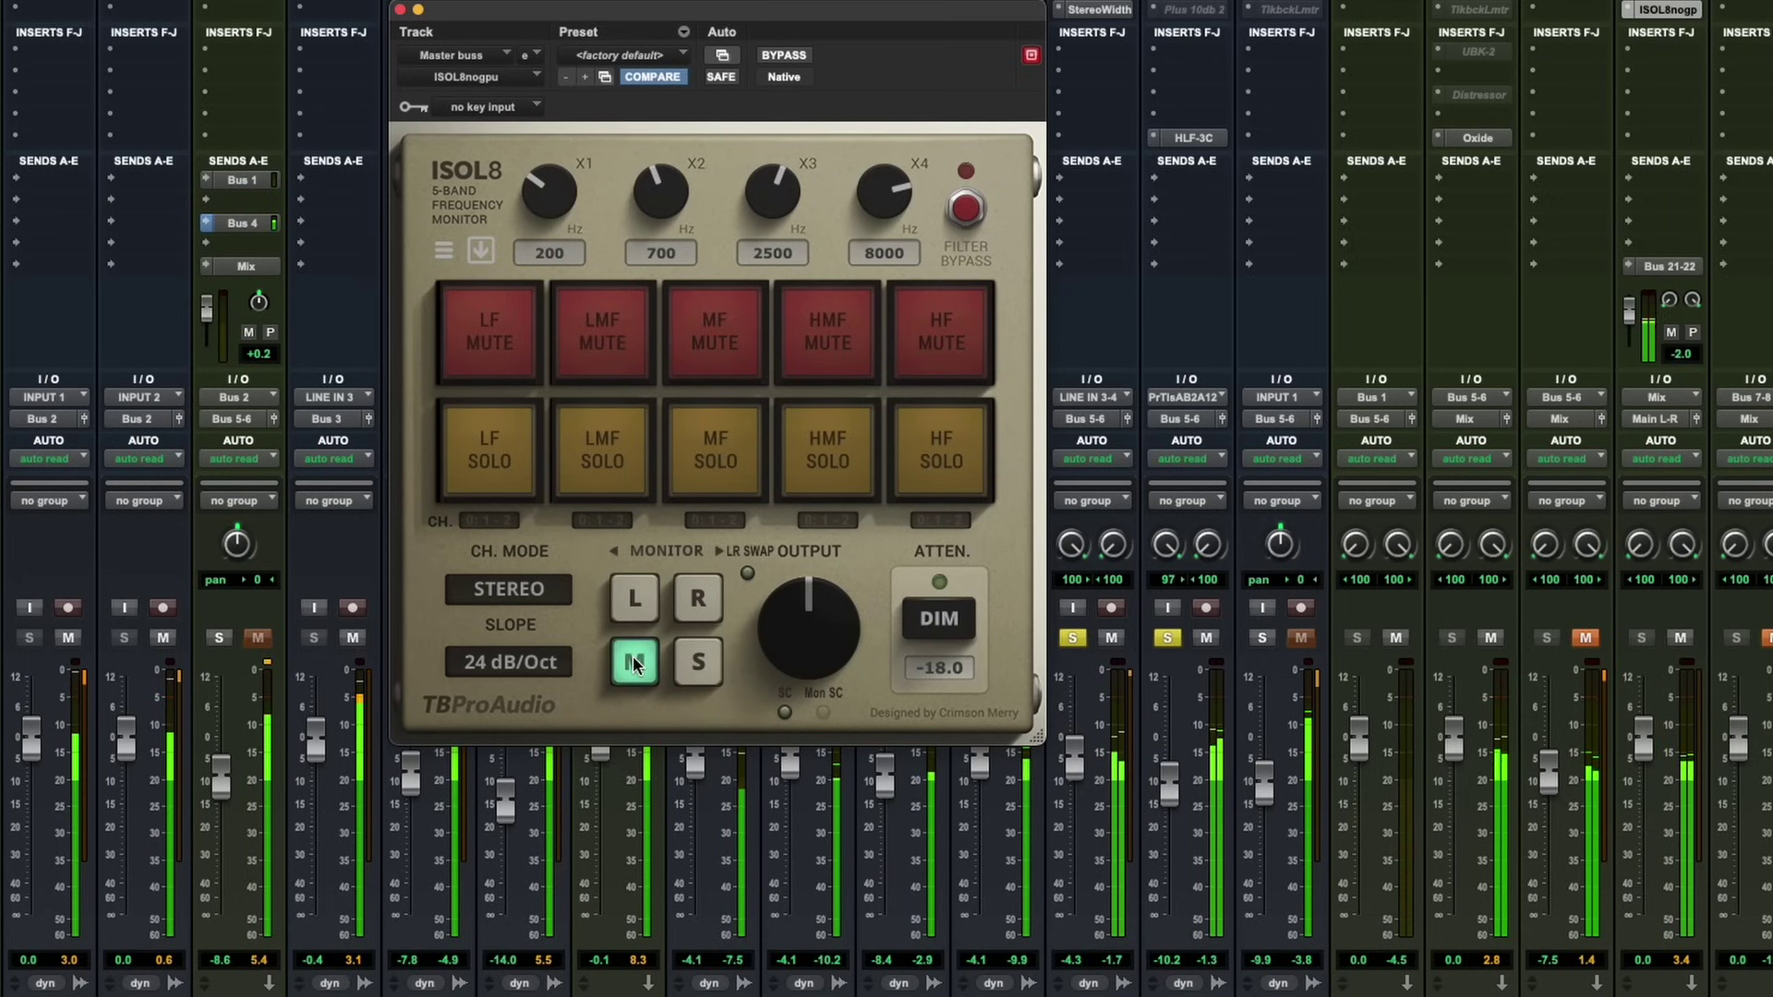
left_click(634, 657)
left_click(400, 10)
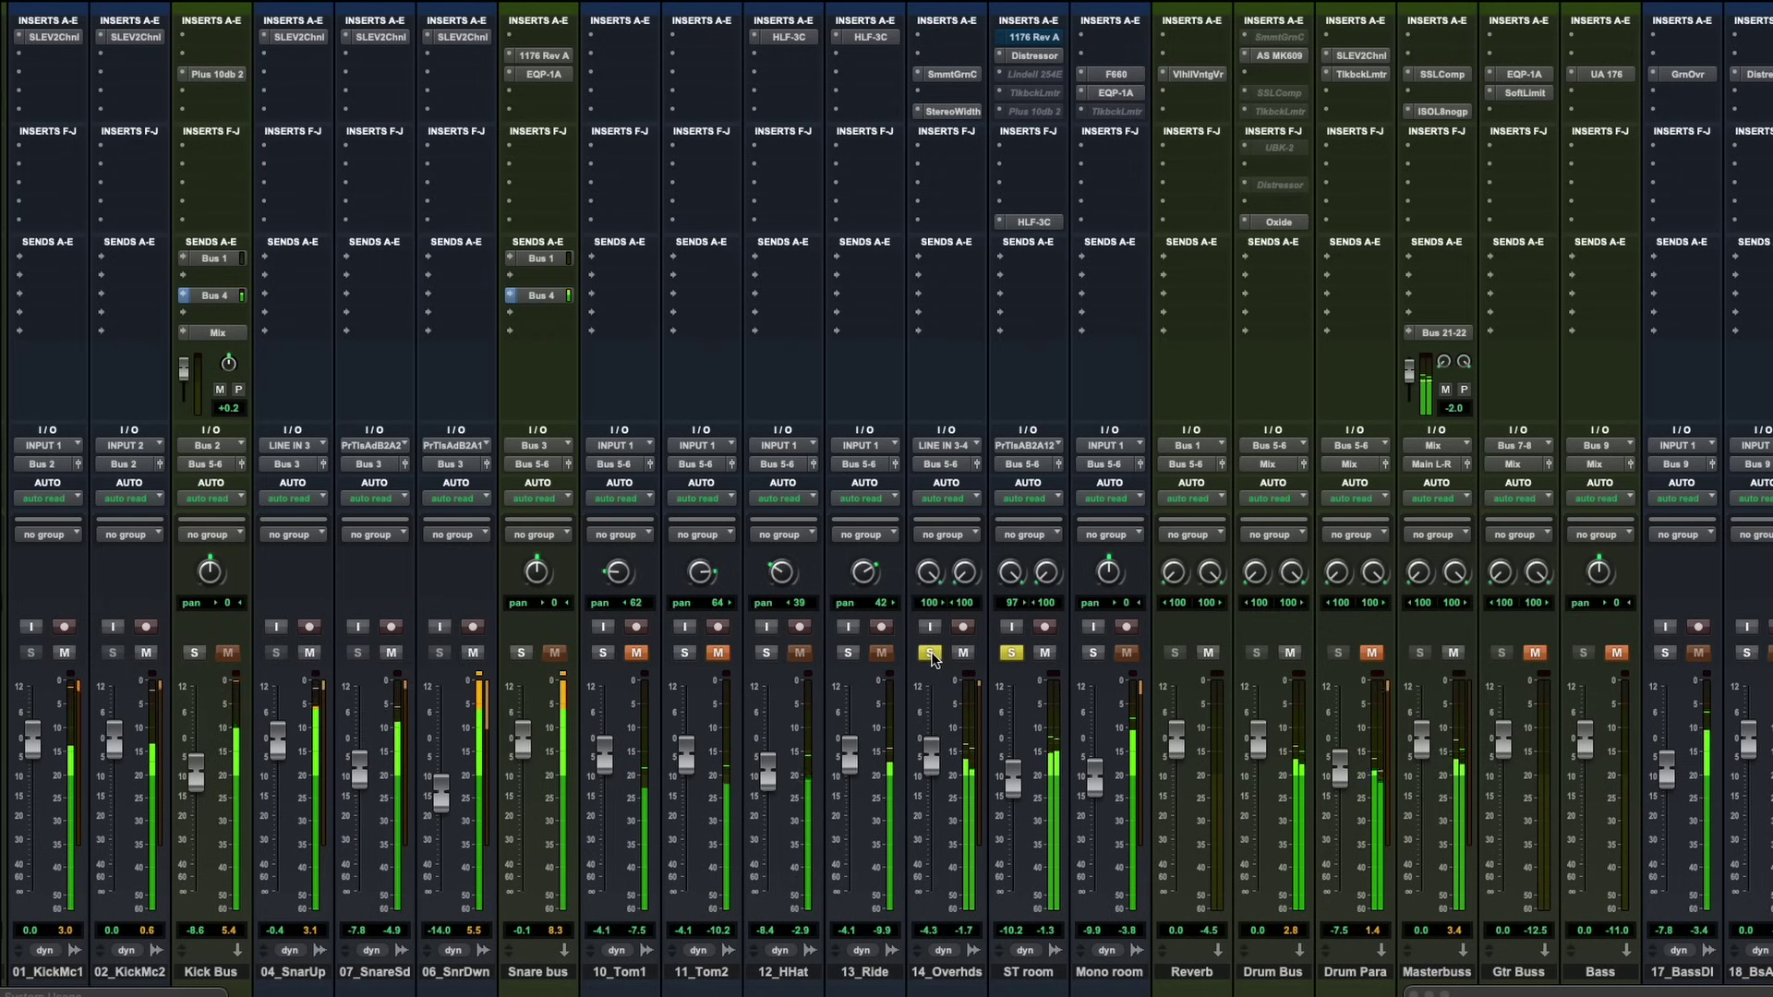
Step: Leave only ST room soloed and compare its Distressor bypassed and active, moving the plug-in window clear of the inserts
left_click(931, 652)
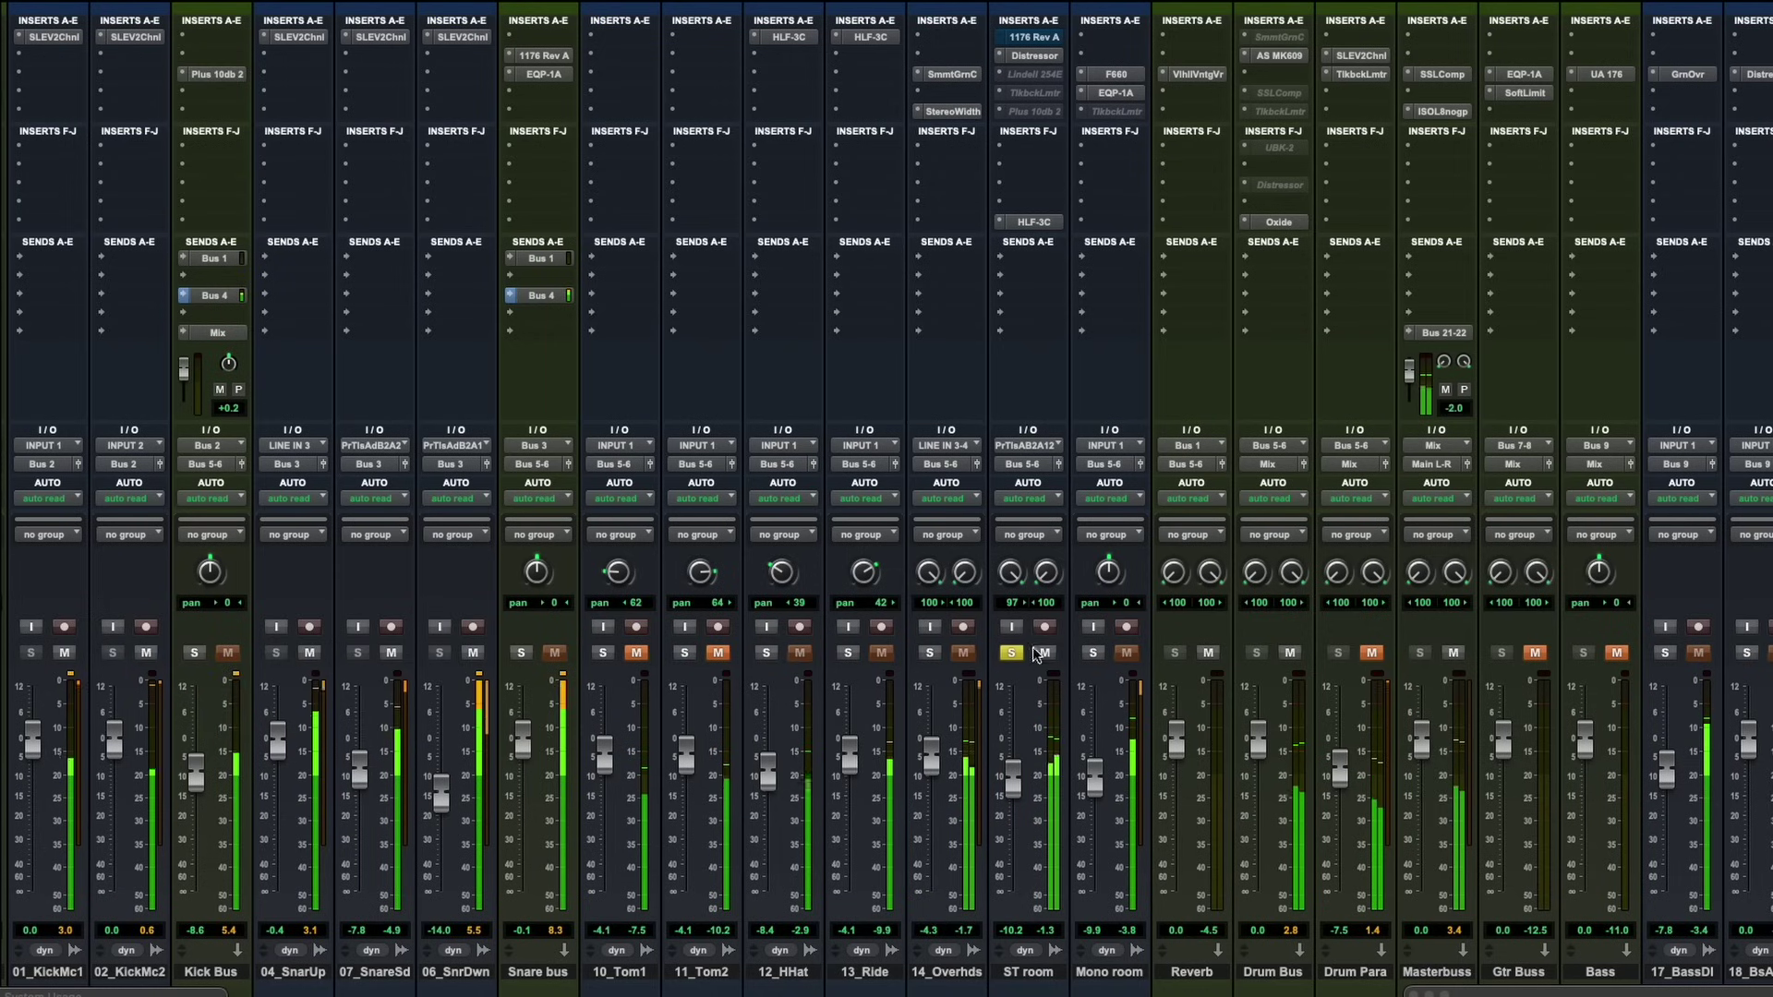
left_click(1044, 57)
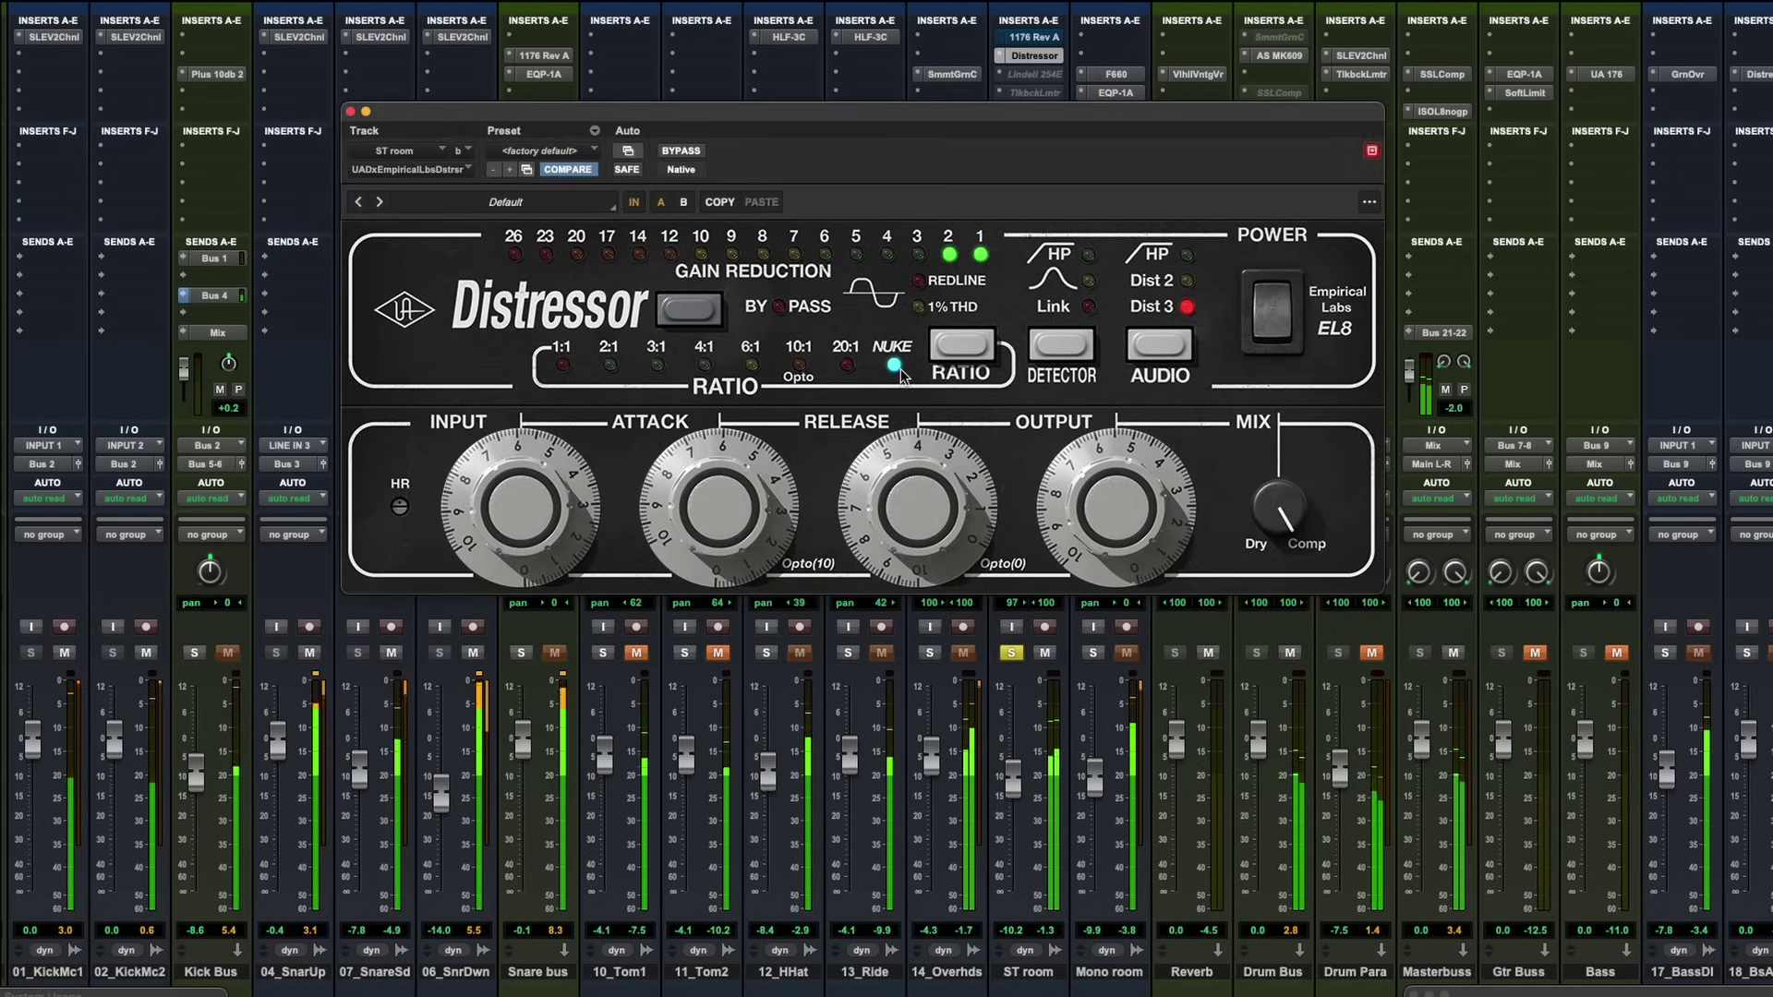
left_click(685, 153)
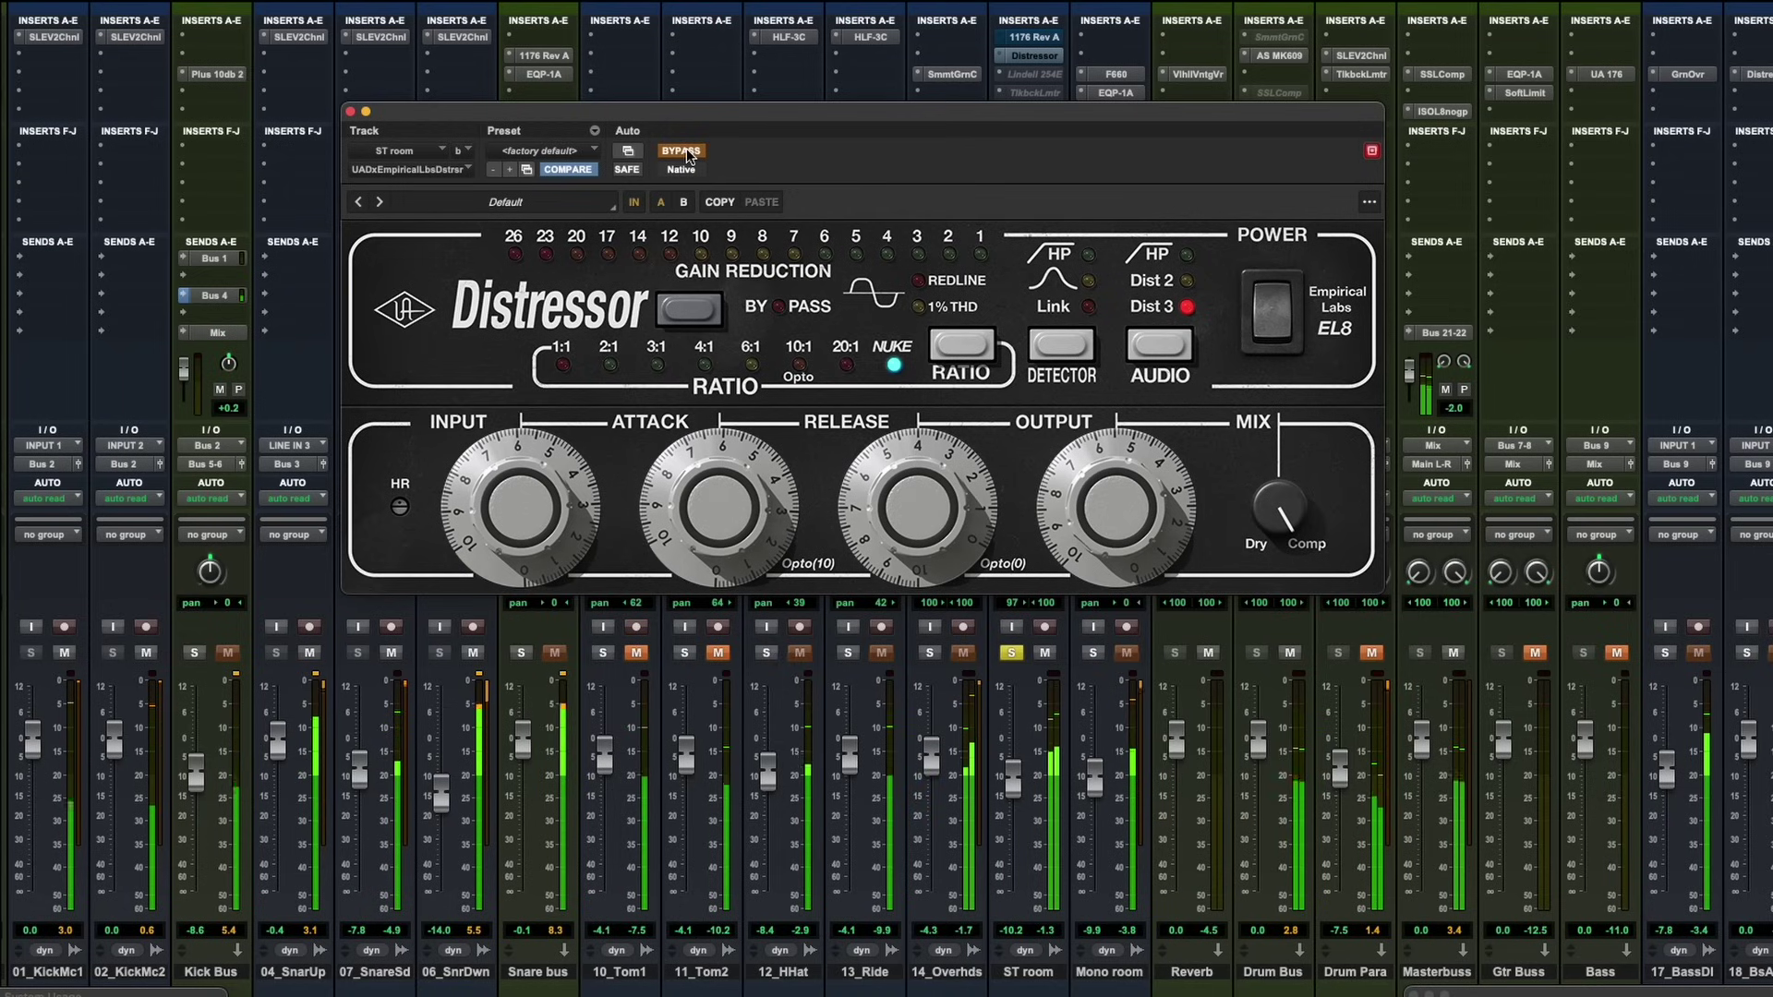
left_click(687, 153)
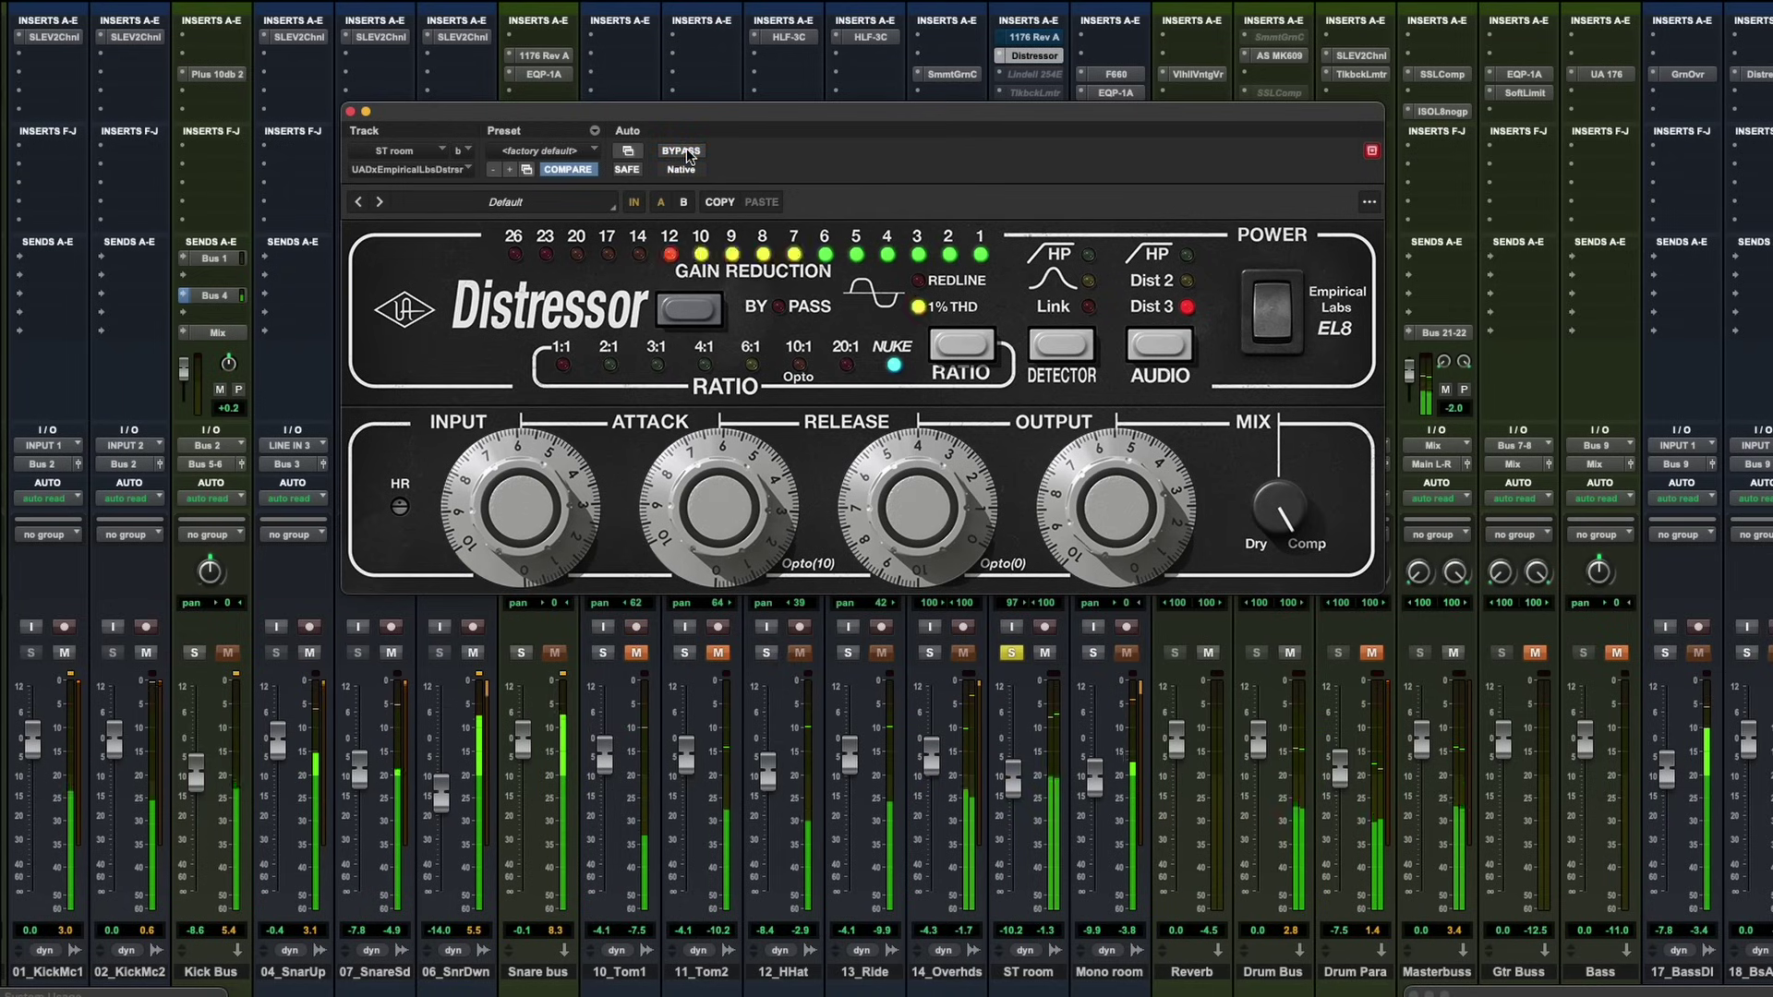
left_click_drag(694, 116, 697, 182)
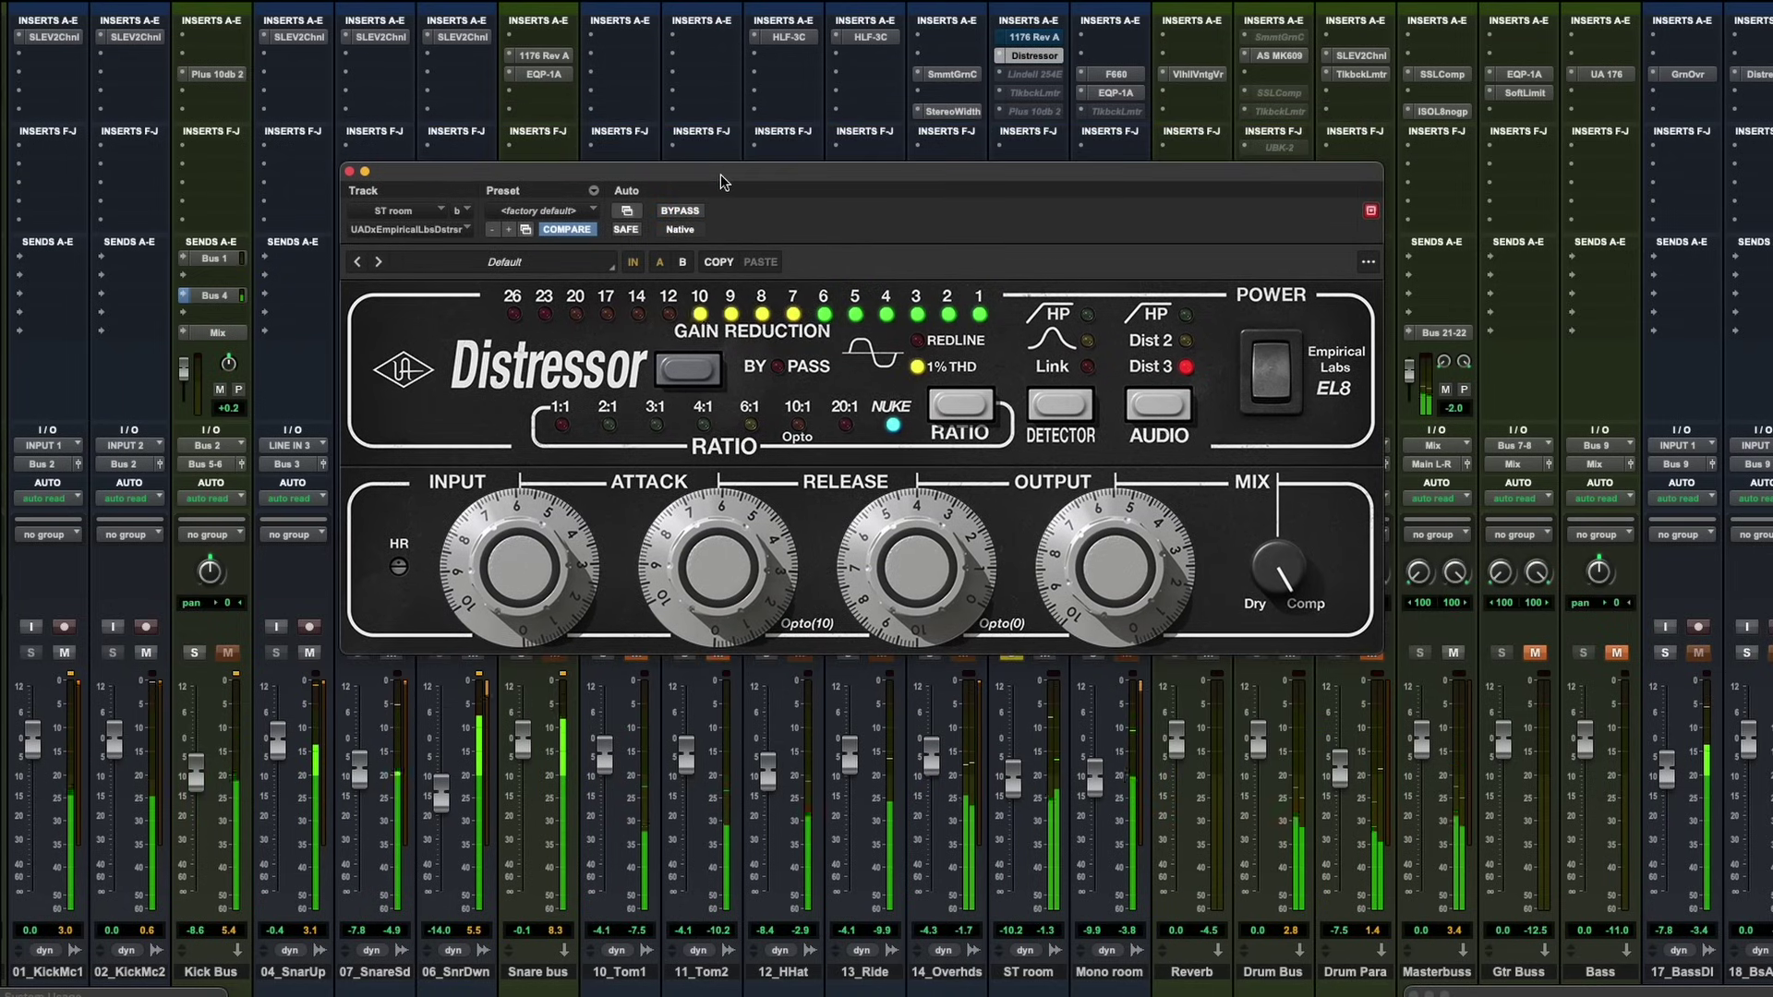
left_click_drag(1034, 171, 1042, 312)
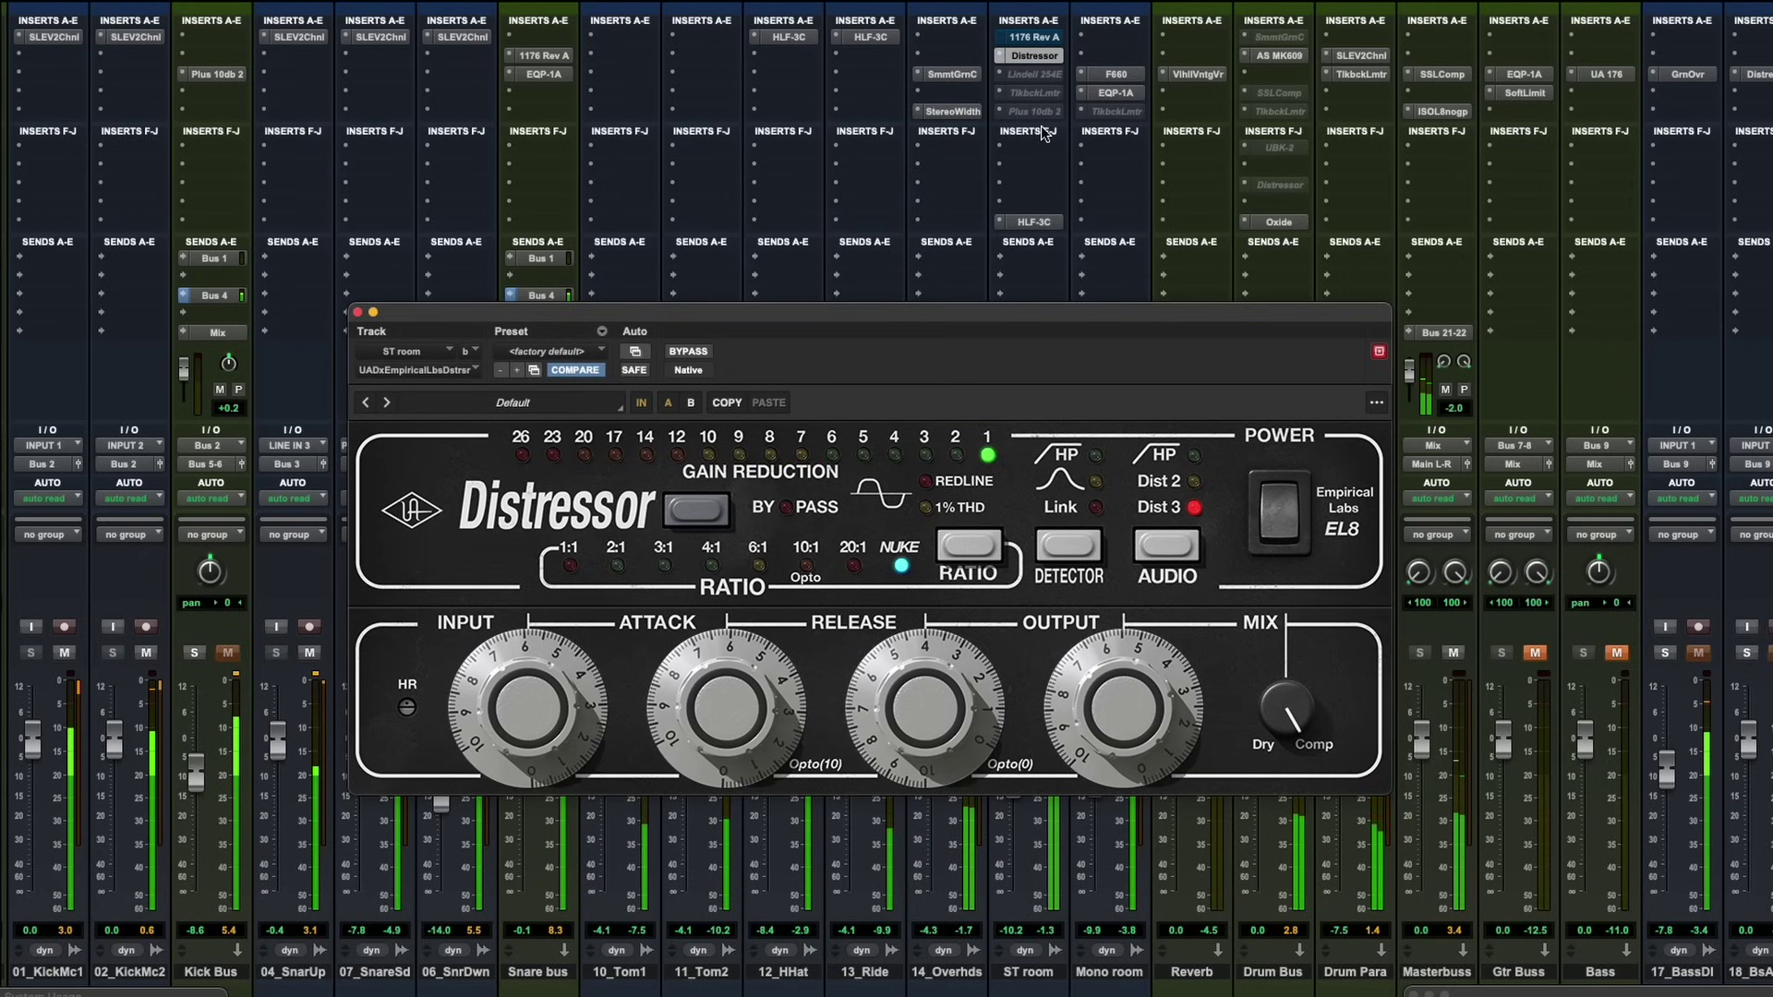
left_click_drag(1023, 317, 1046, 270)
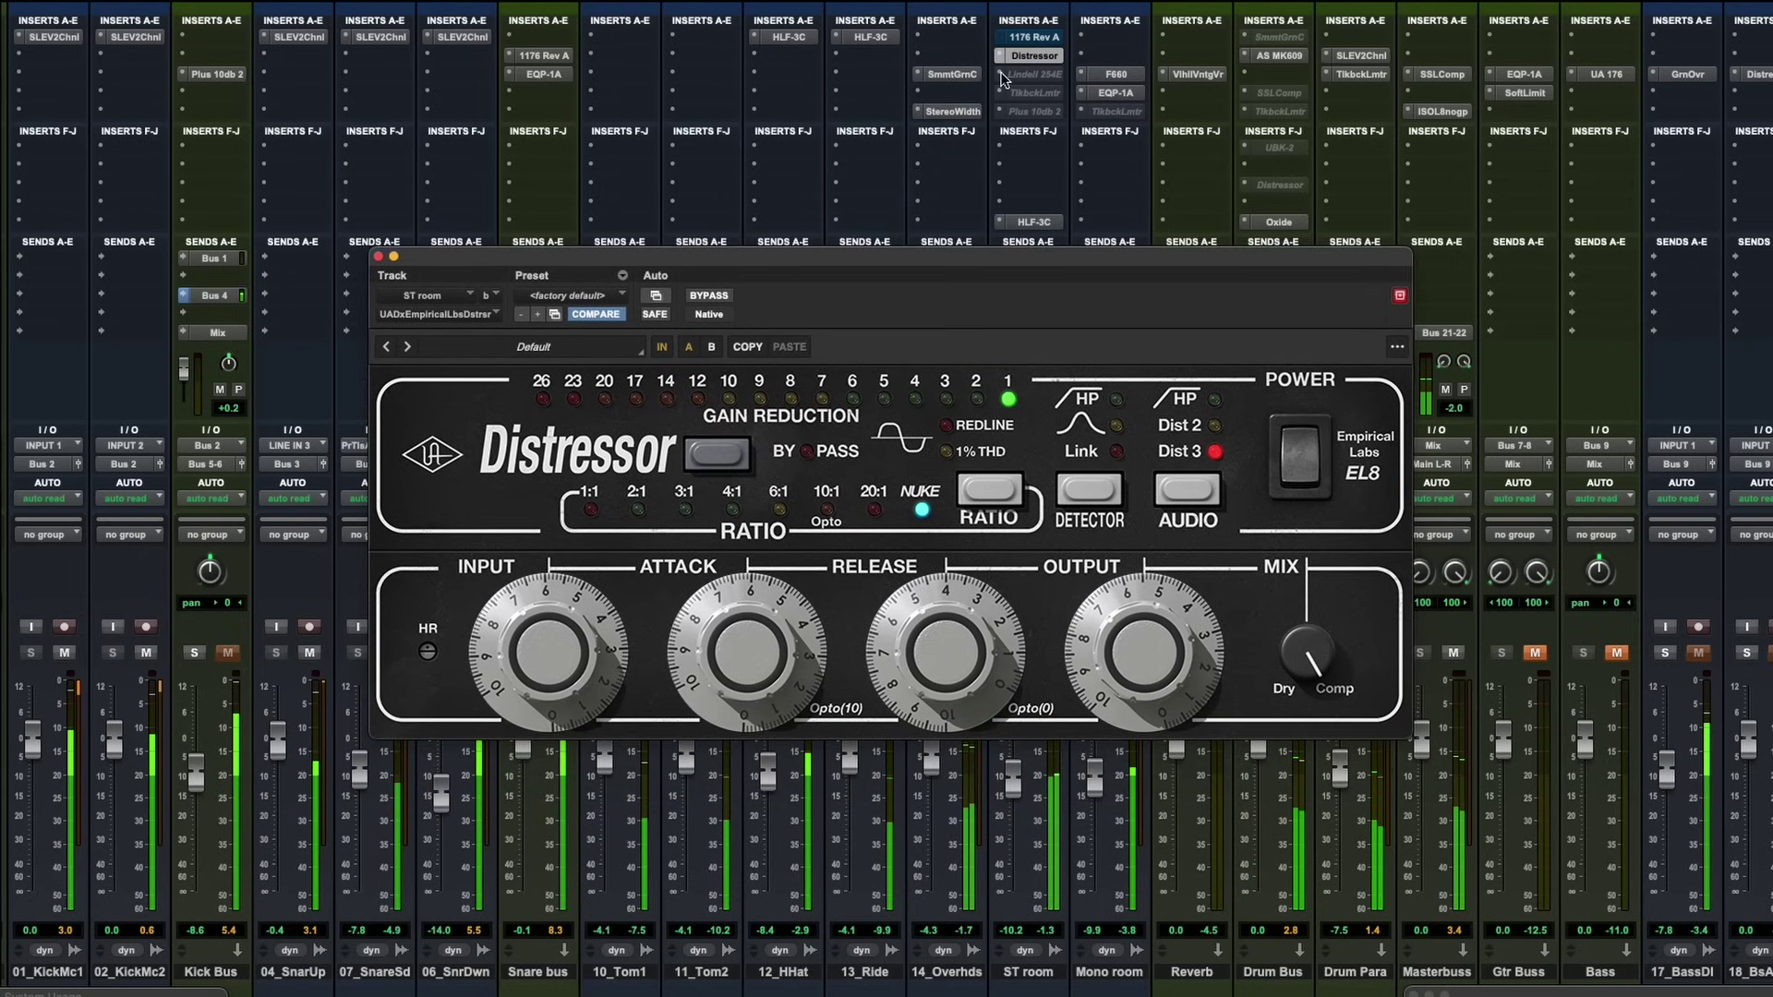
Step: Swap the Distressor for the 1176 Rev A on ST room, try ratios 4 and 20, and compare it bypassed and active
left_click(1032, 52, "super")
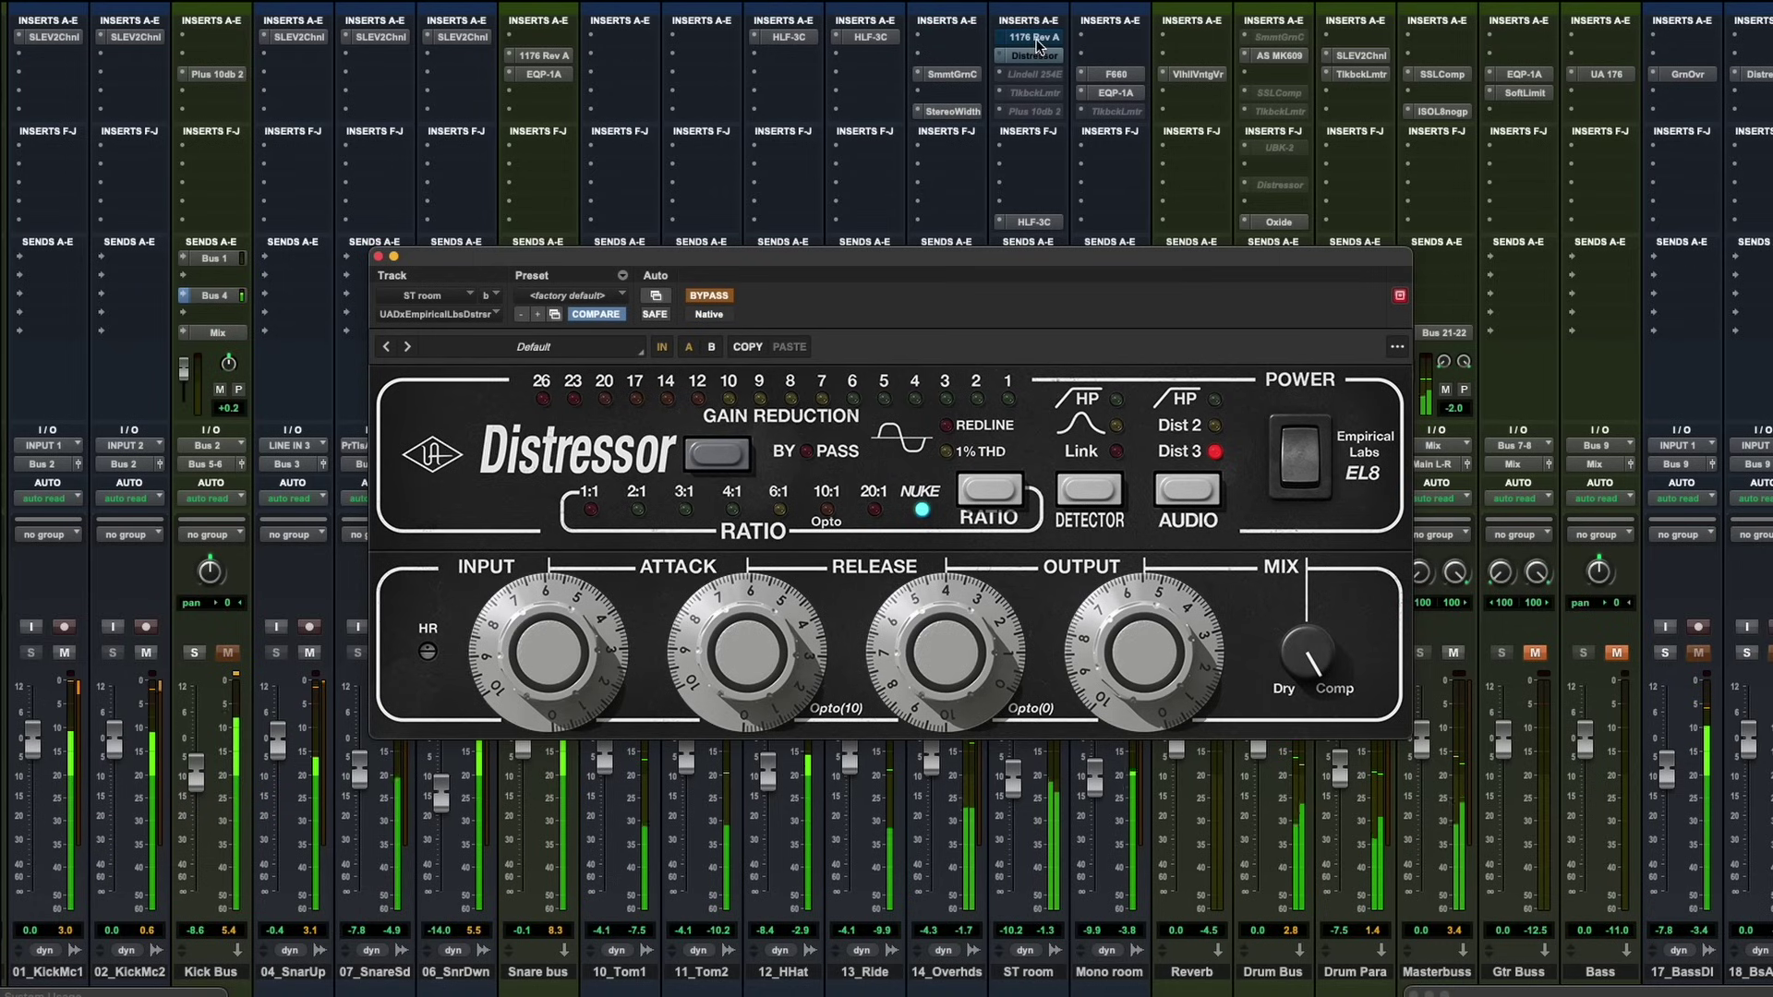
left_click(1037, 43)
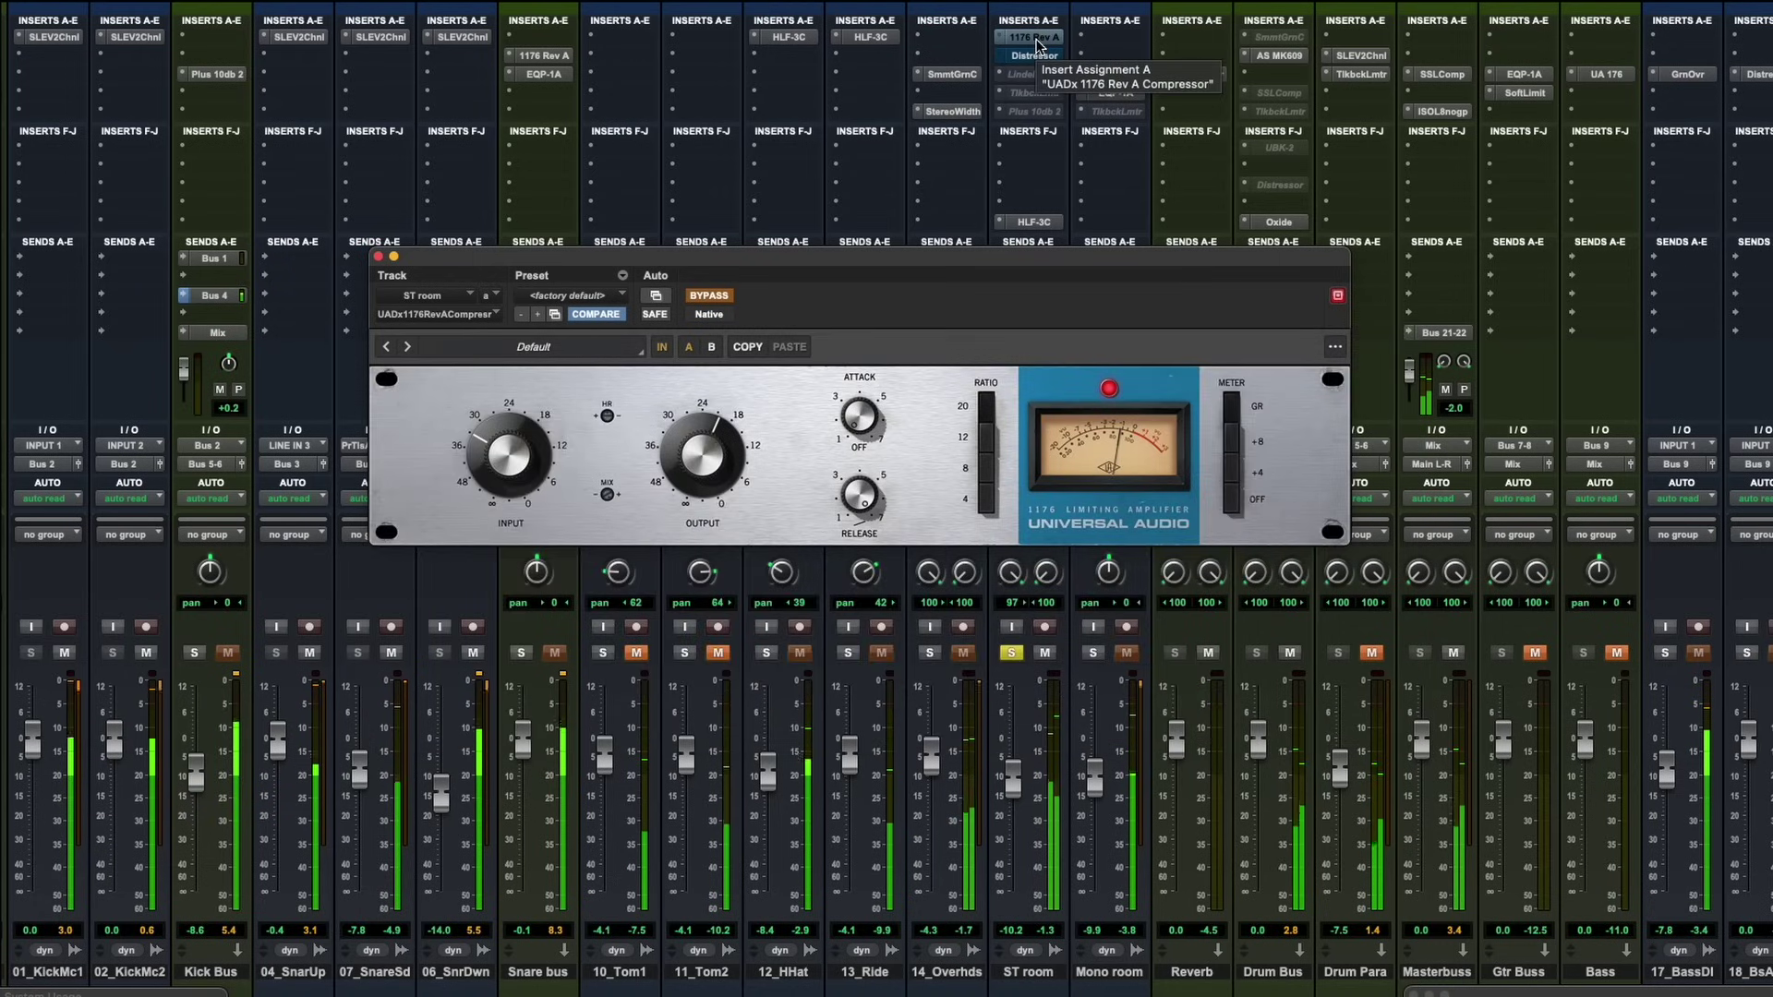
left_click(1037, 43, "super")
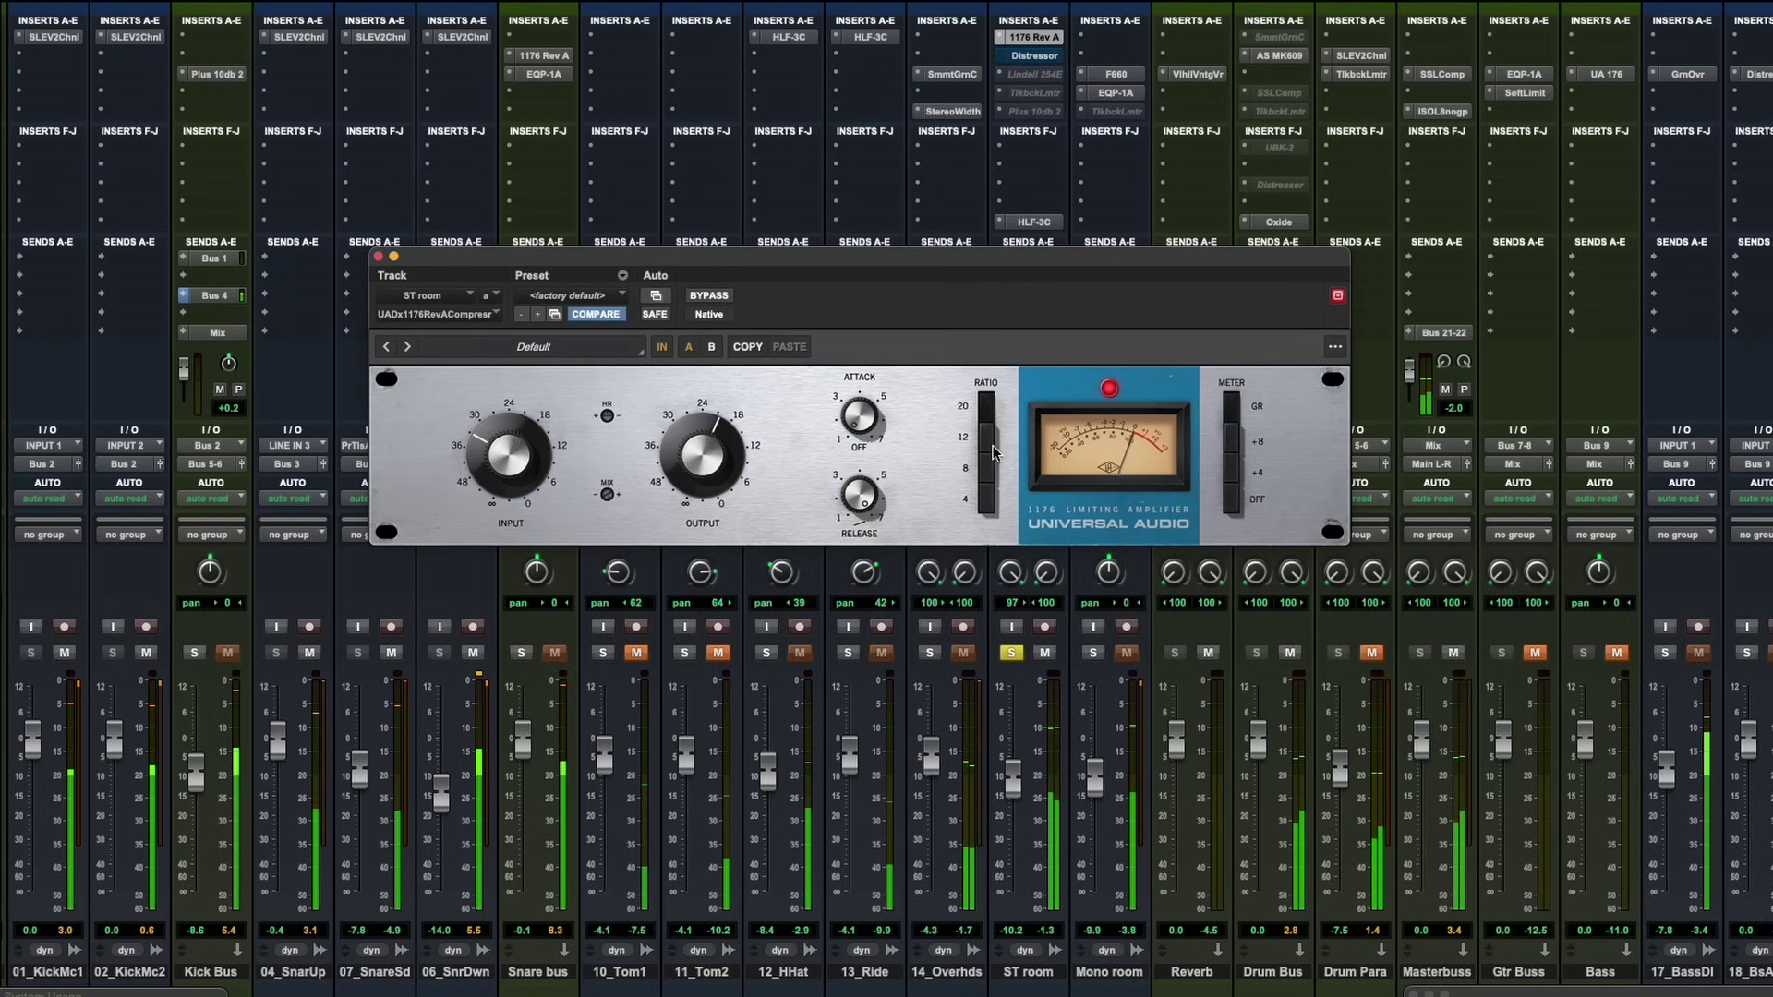
left_click(989, 506)
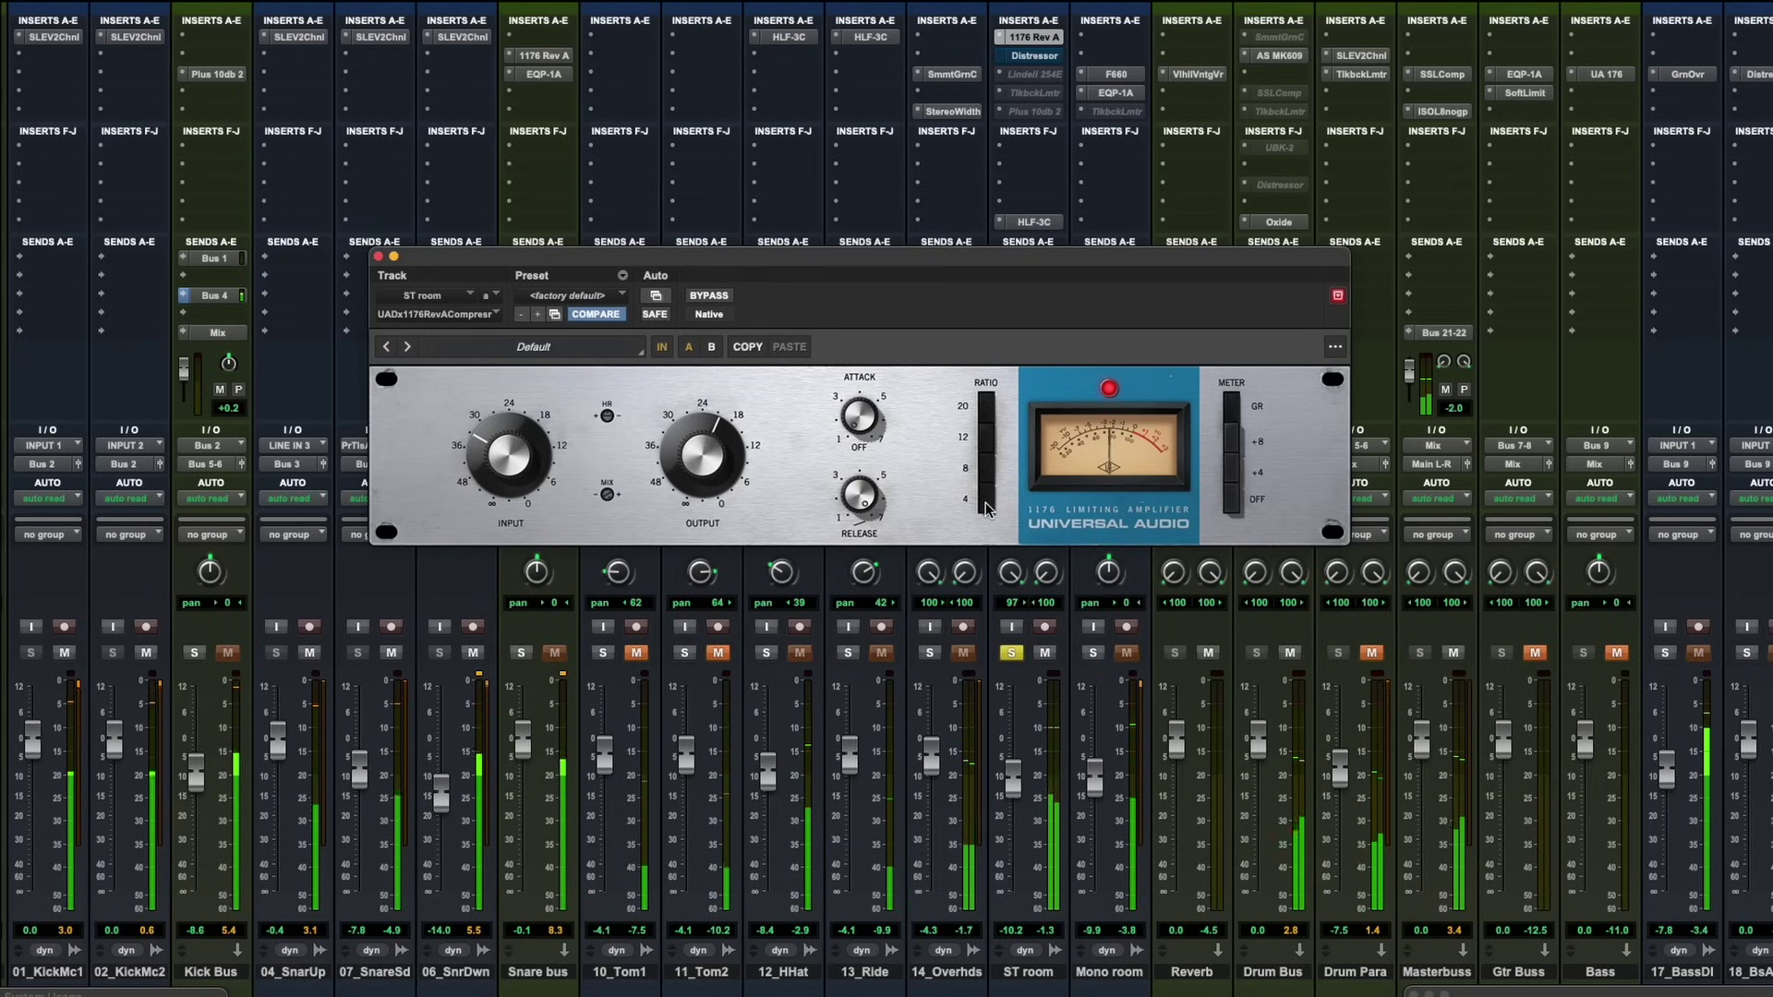
left_click(991, 416)
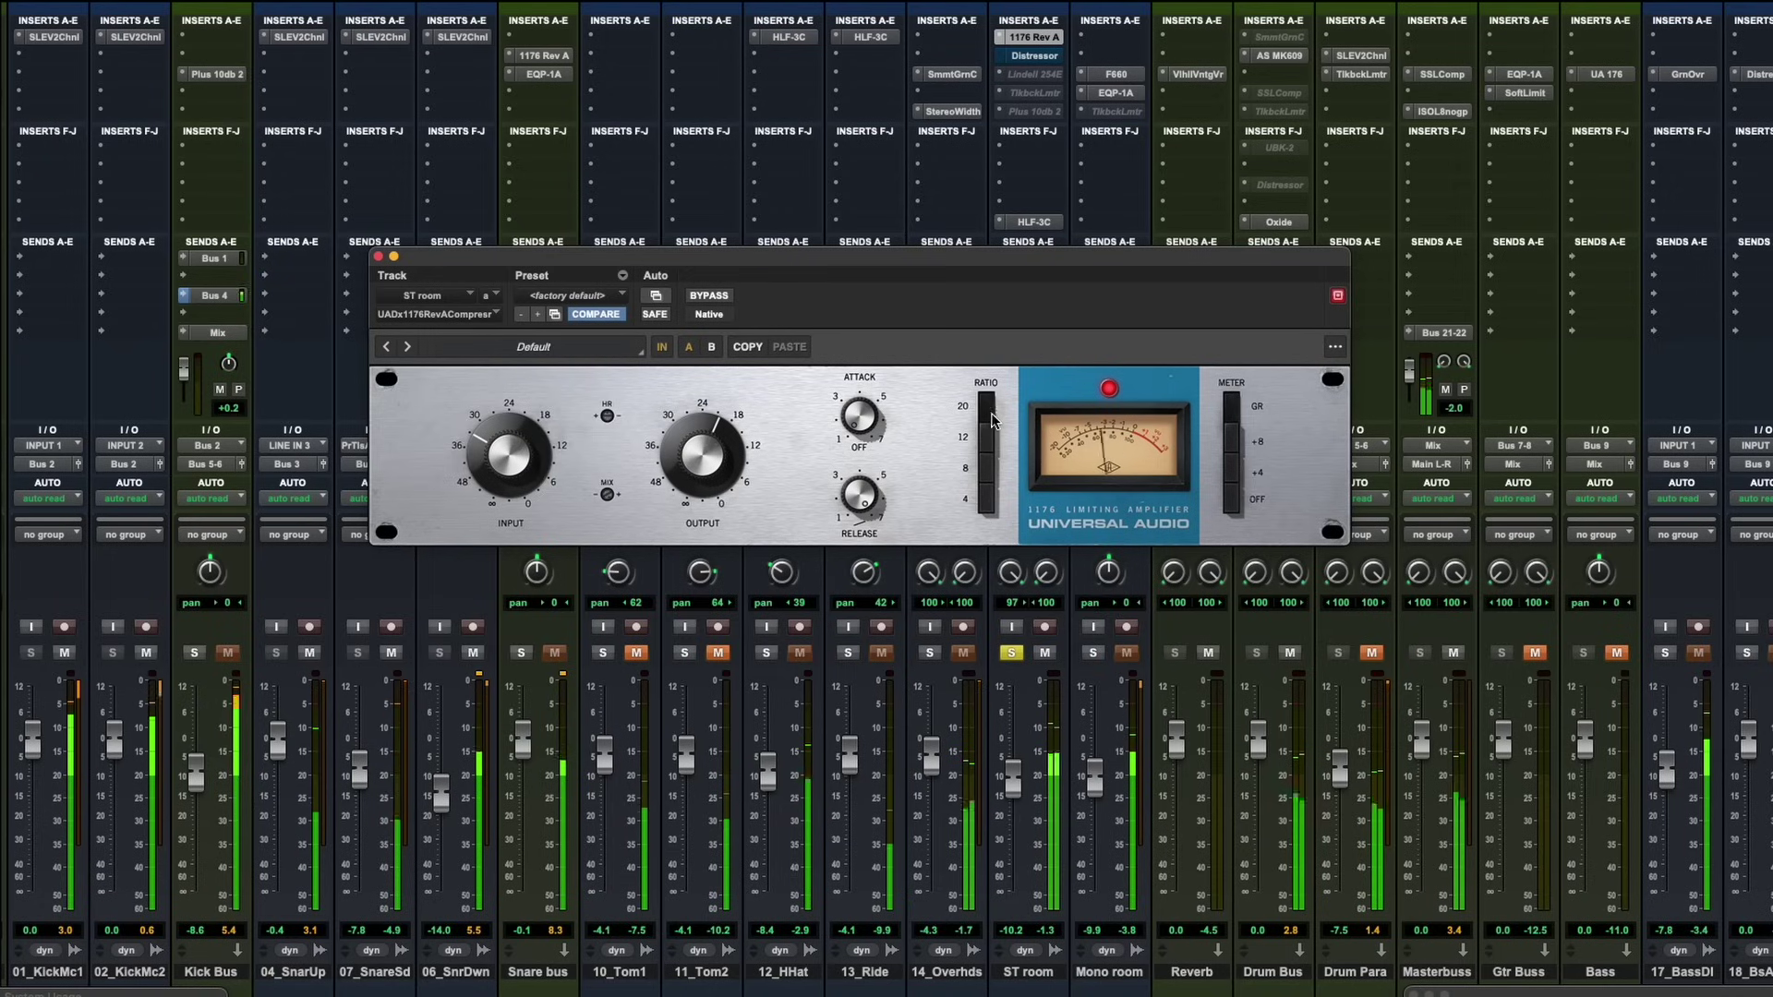
left_click(723, 297)
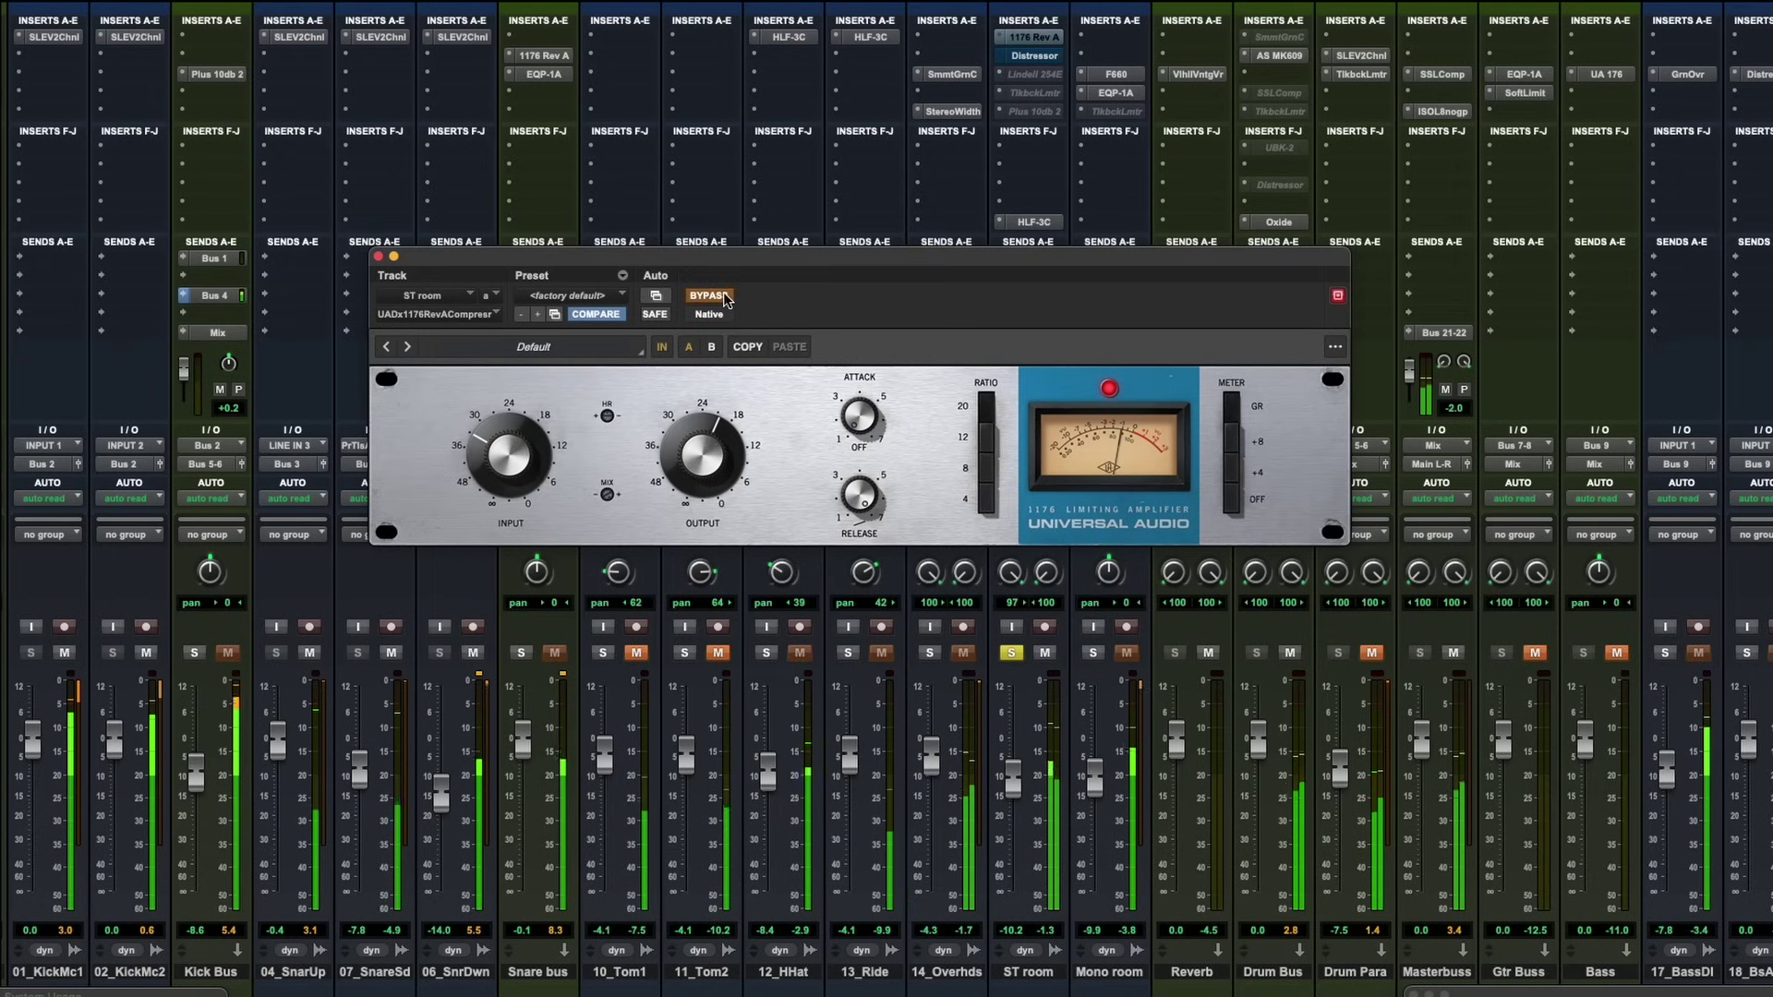
left_click(725, 297)
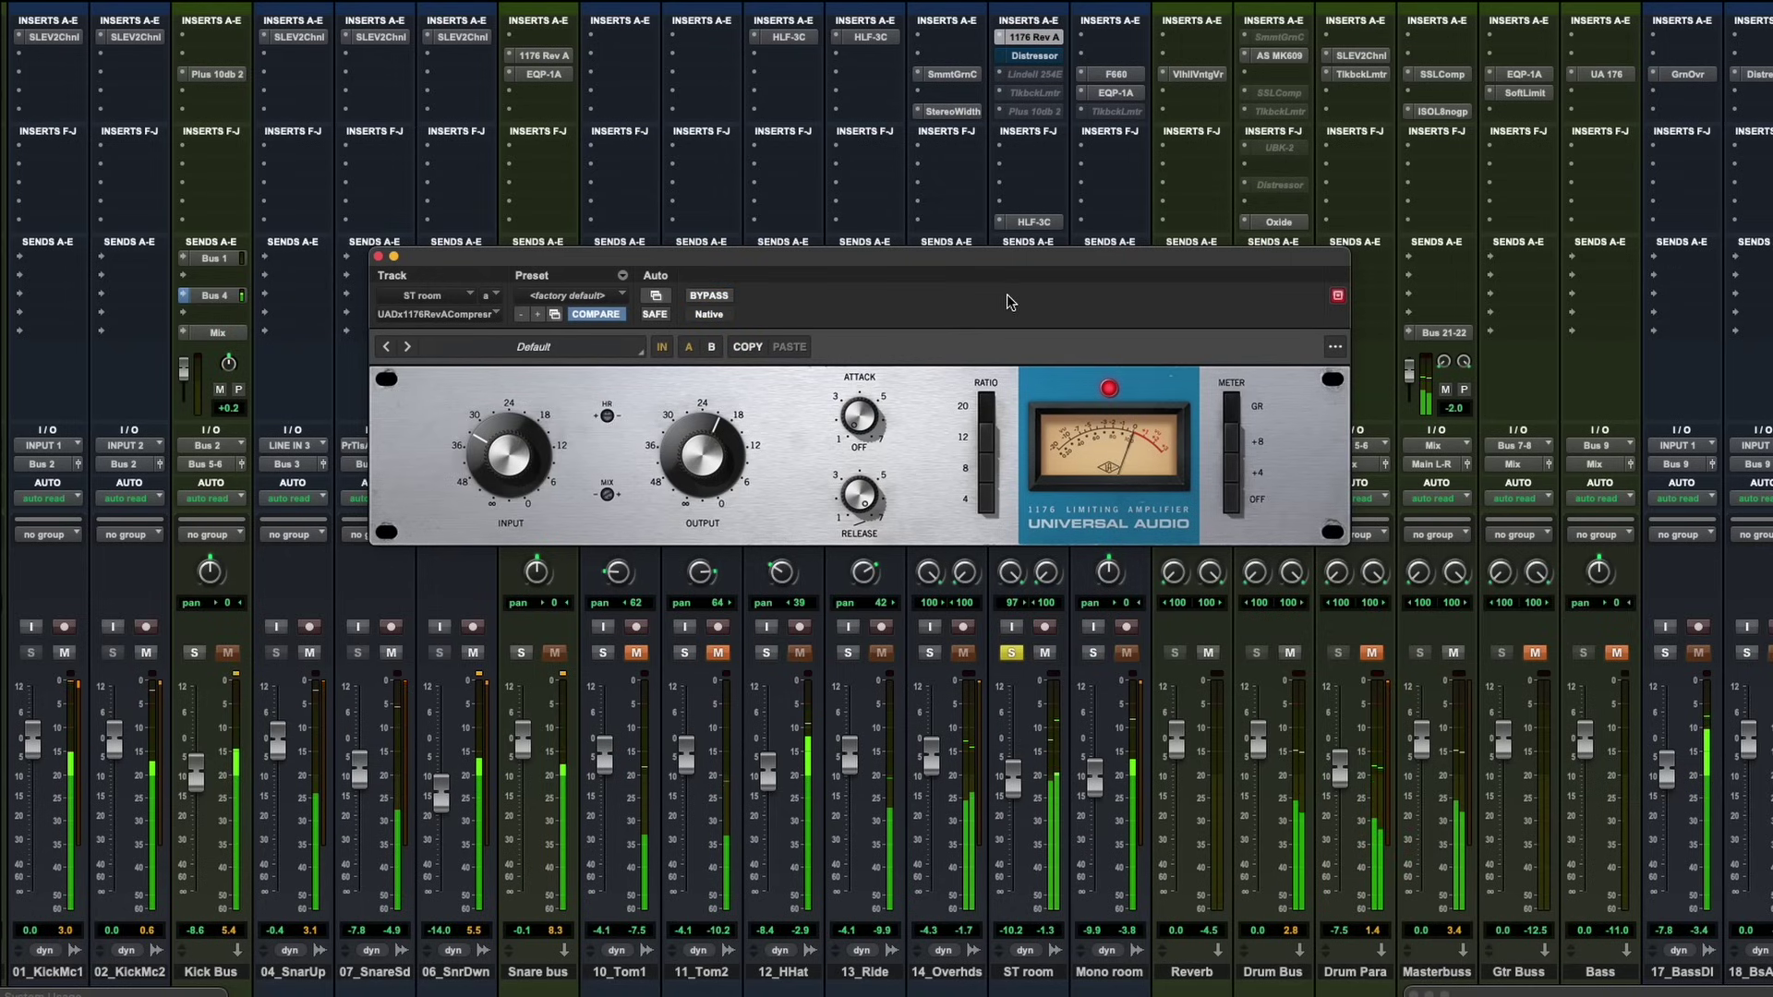
Step: Bypass the 1176, return to the active Distressor on ST room, compare ratio 20:1 with NUKE, and close the plug-in
left_click(1036, 39, "super")
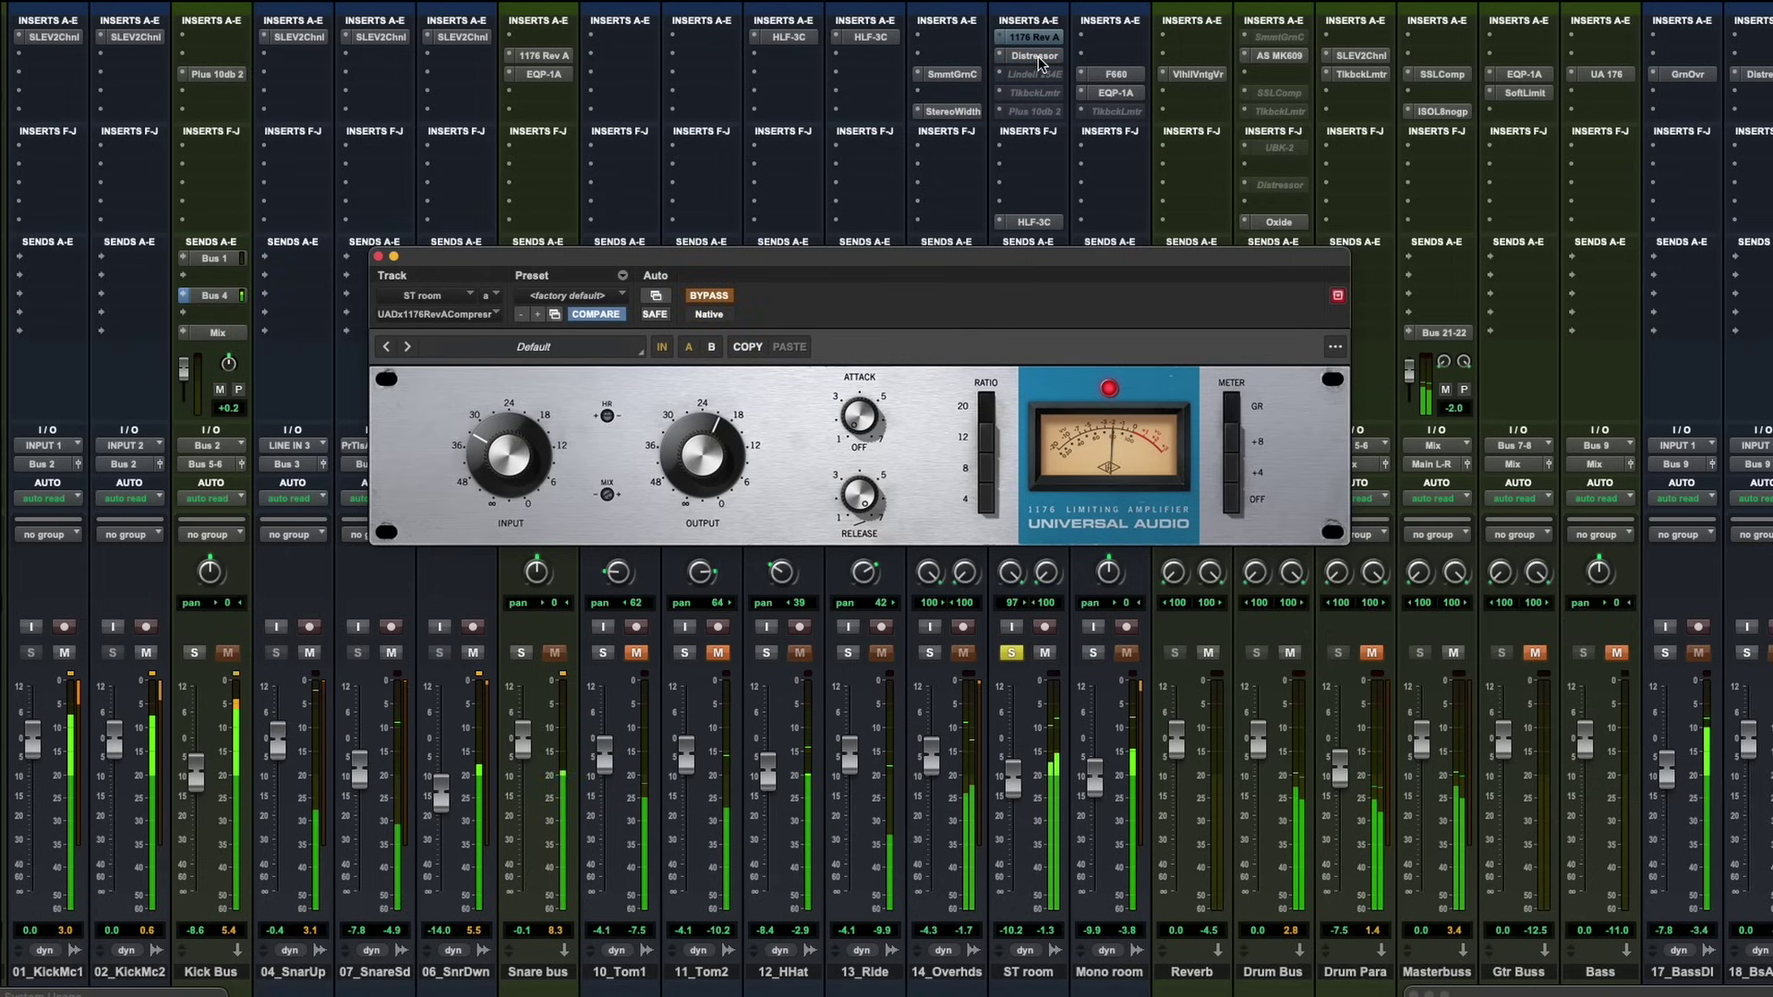
left_click(1035, 57)
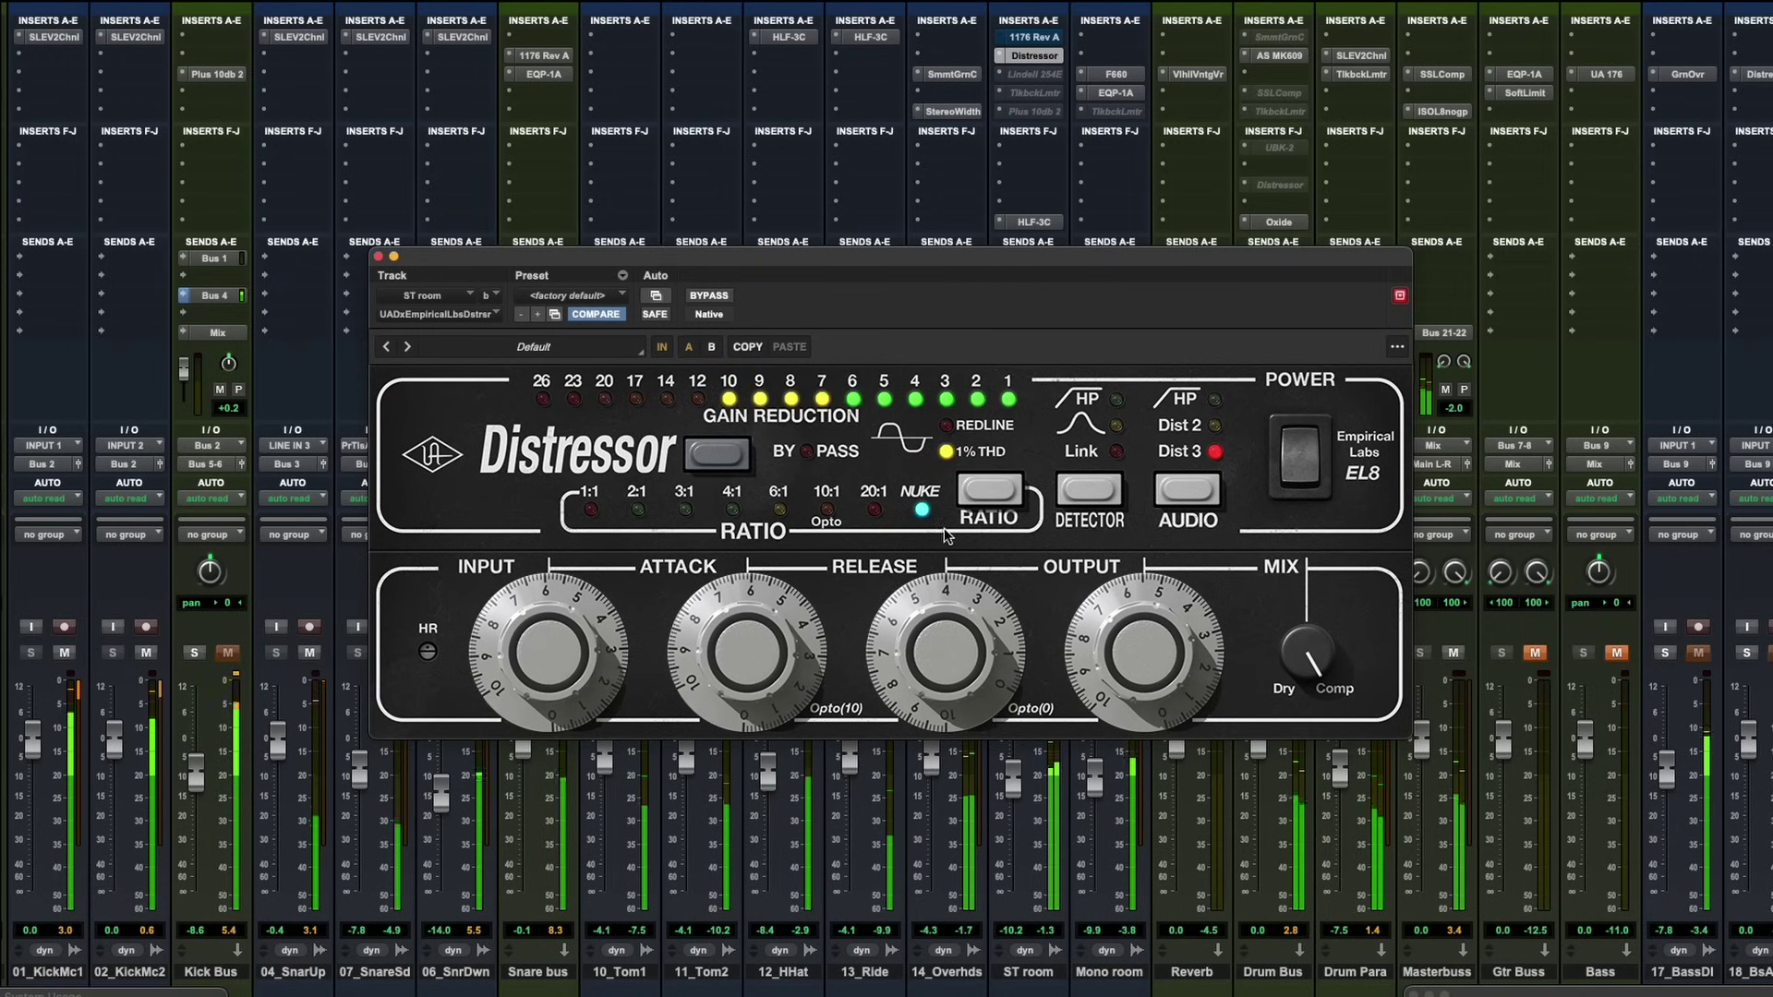
left_click(883, 510)
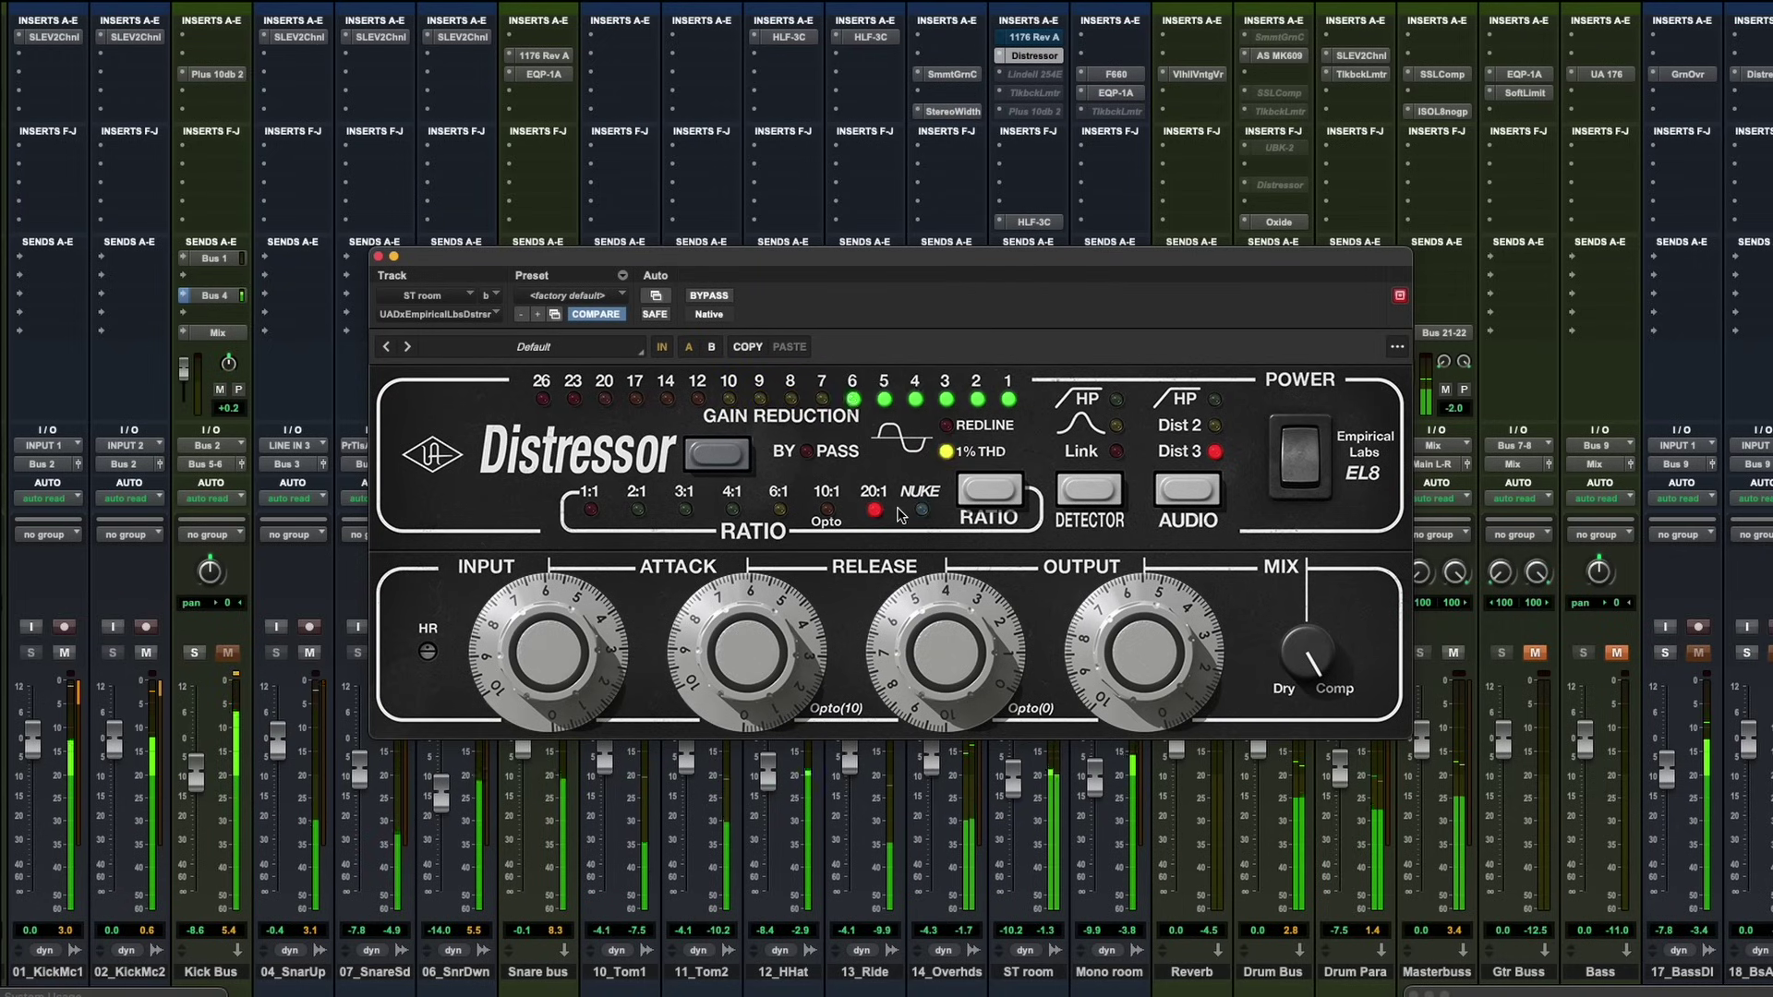
left_click(920, 510)
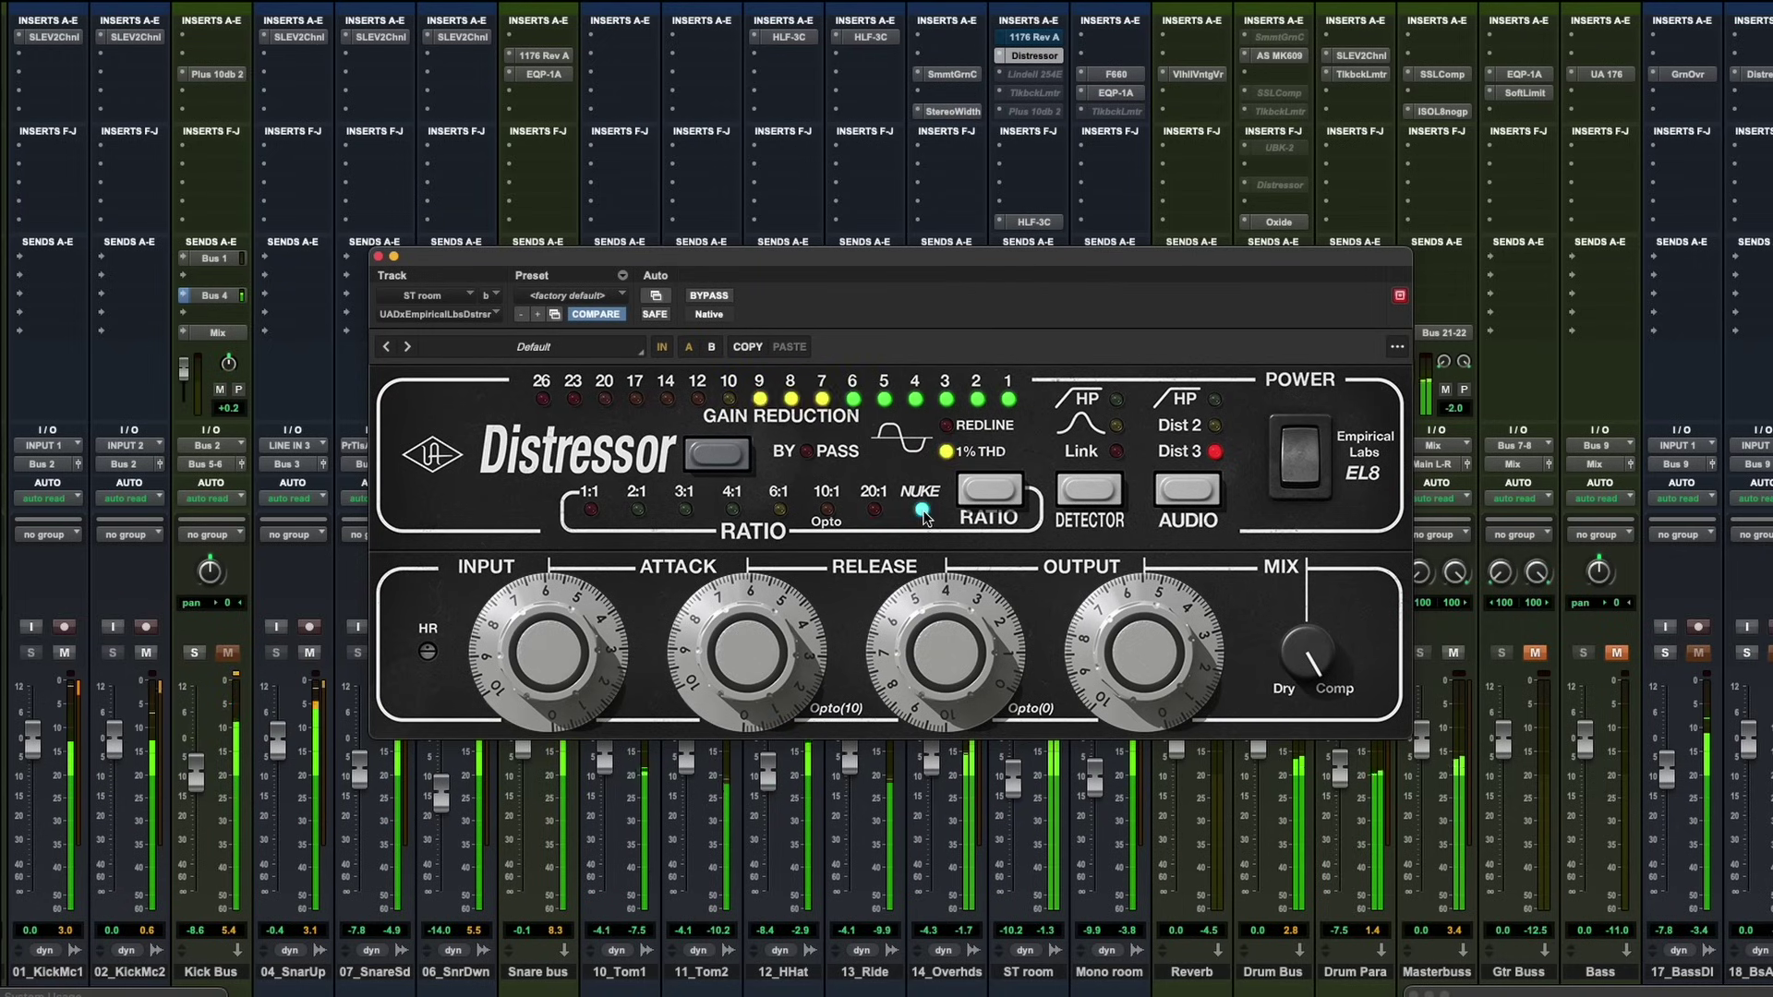
left_click(377, 255)
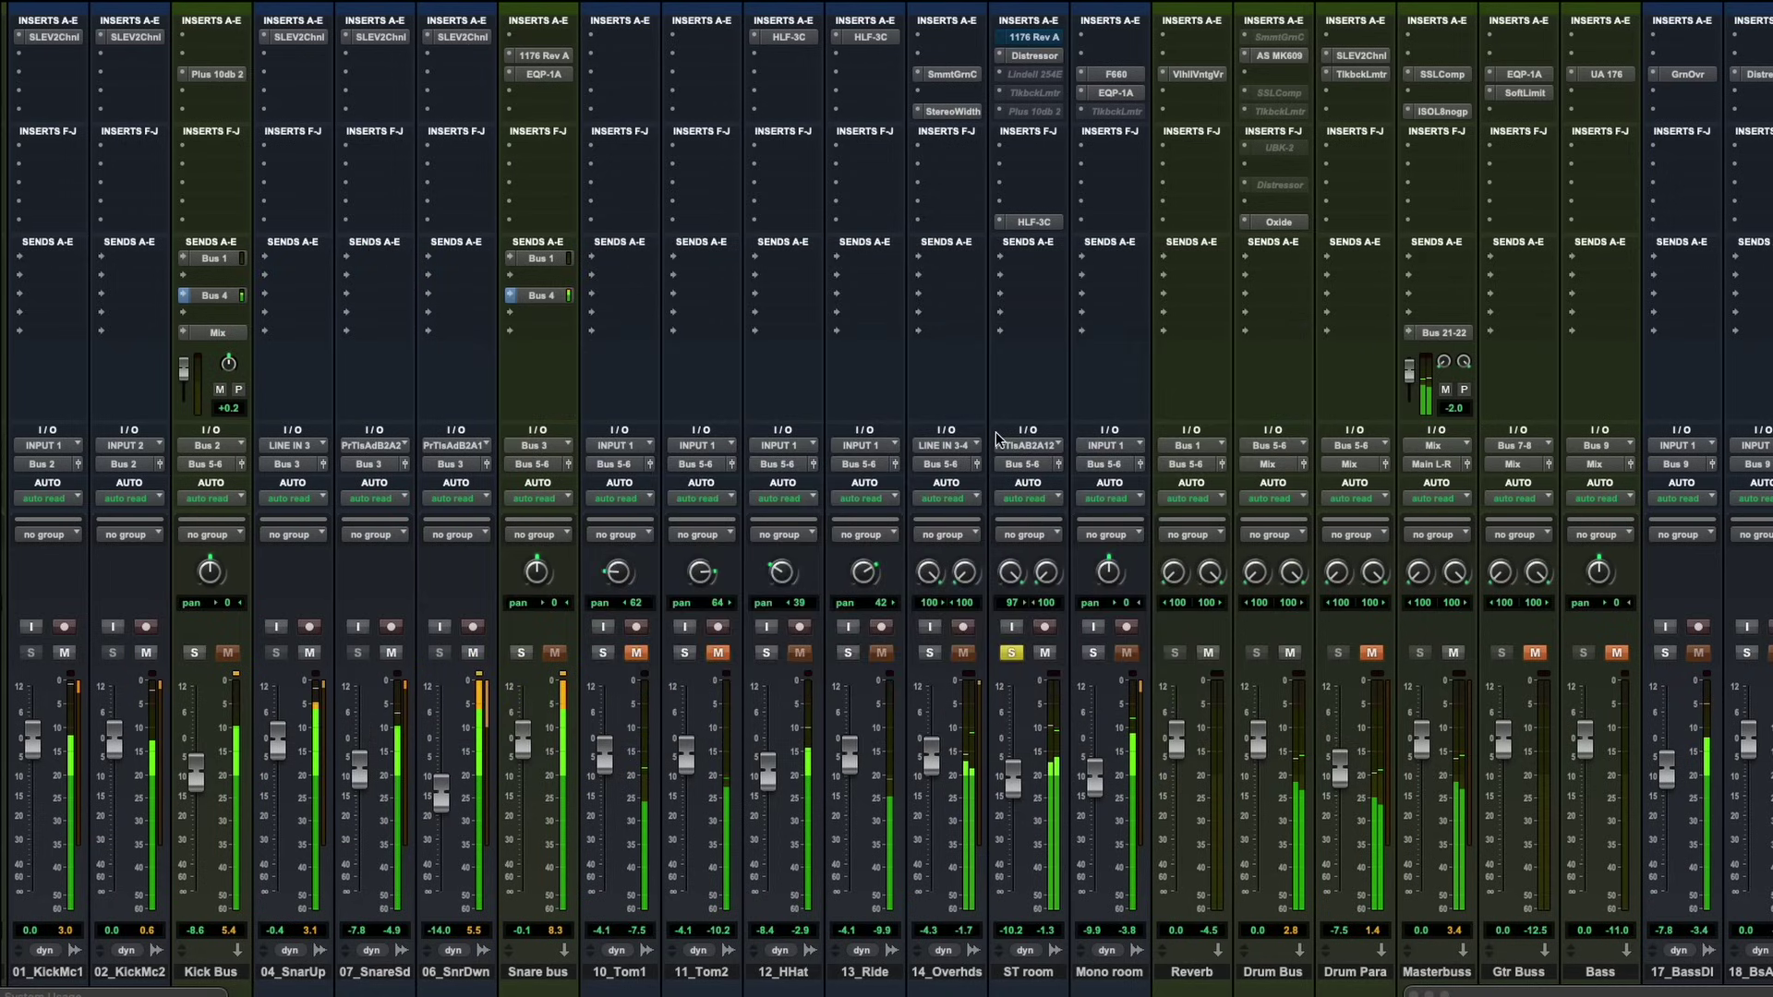
Step: Open the Pultec HLF-3C filter on ST room, compare it bypassed and active, and close the plug-in
left_click(1013, 652)
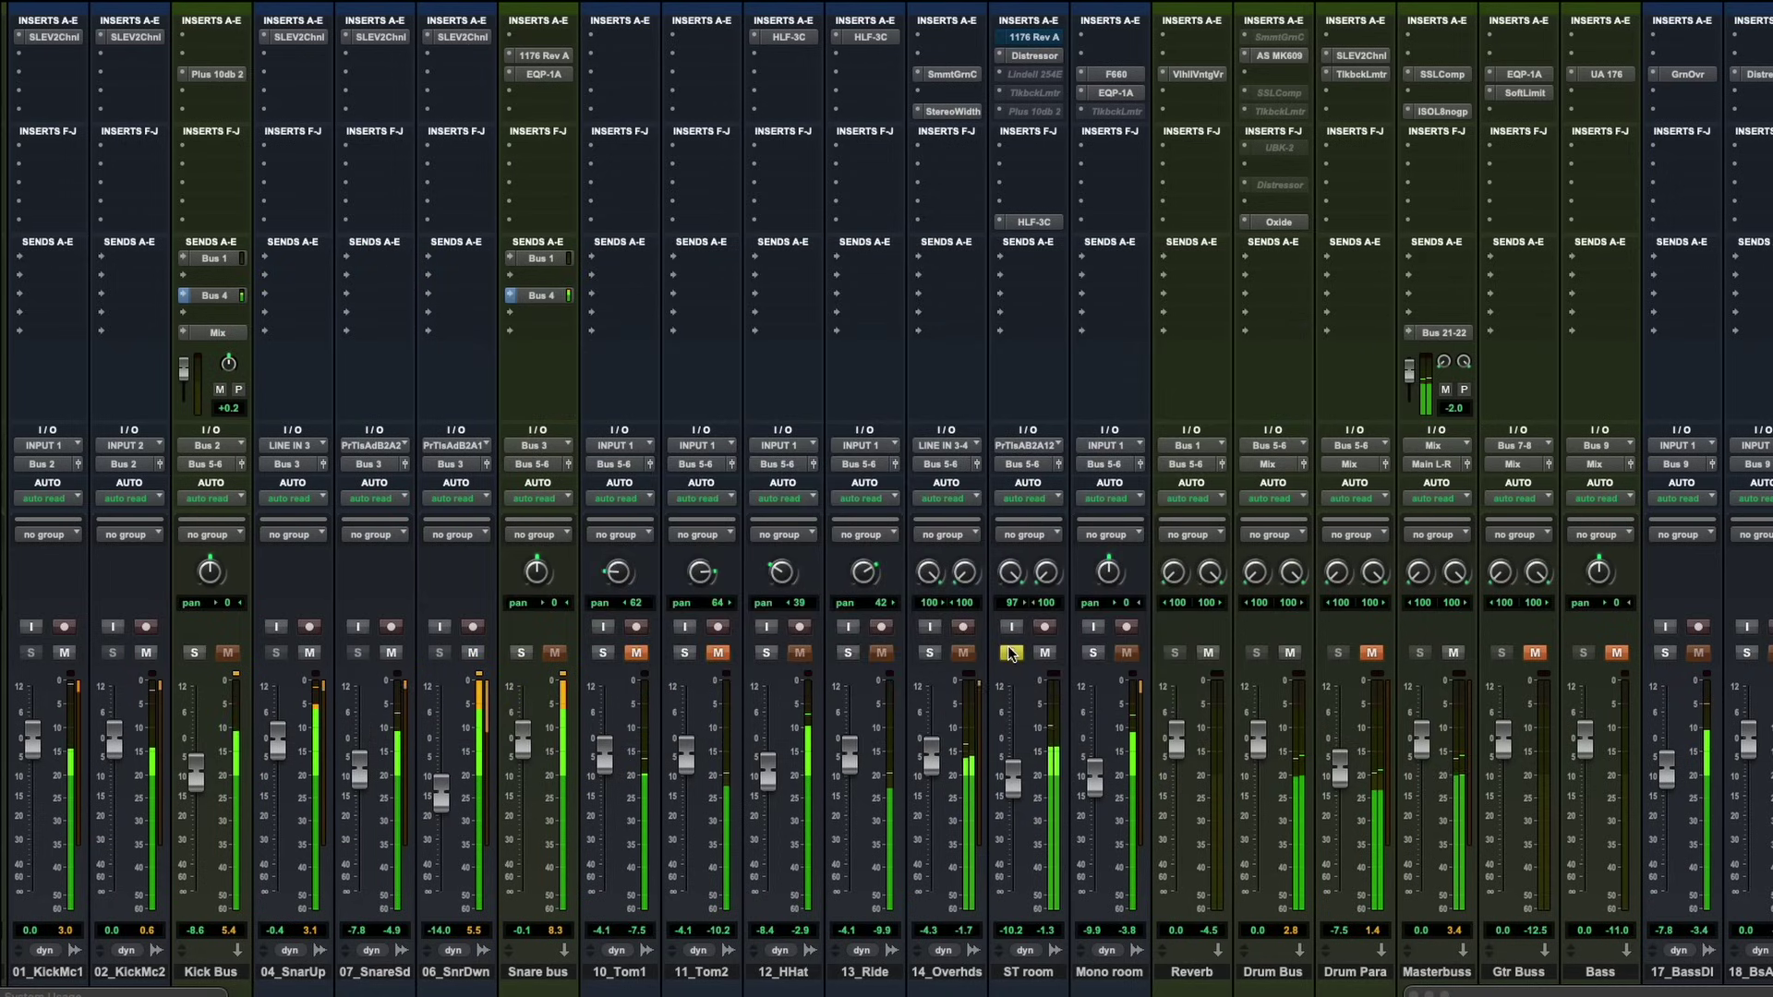
left_click(1034, 222)
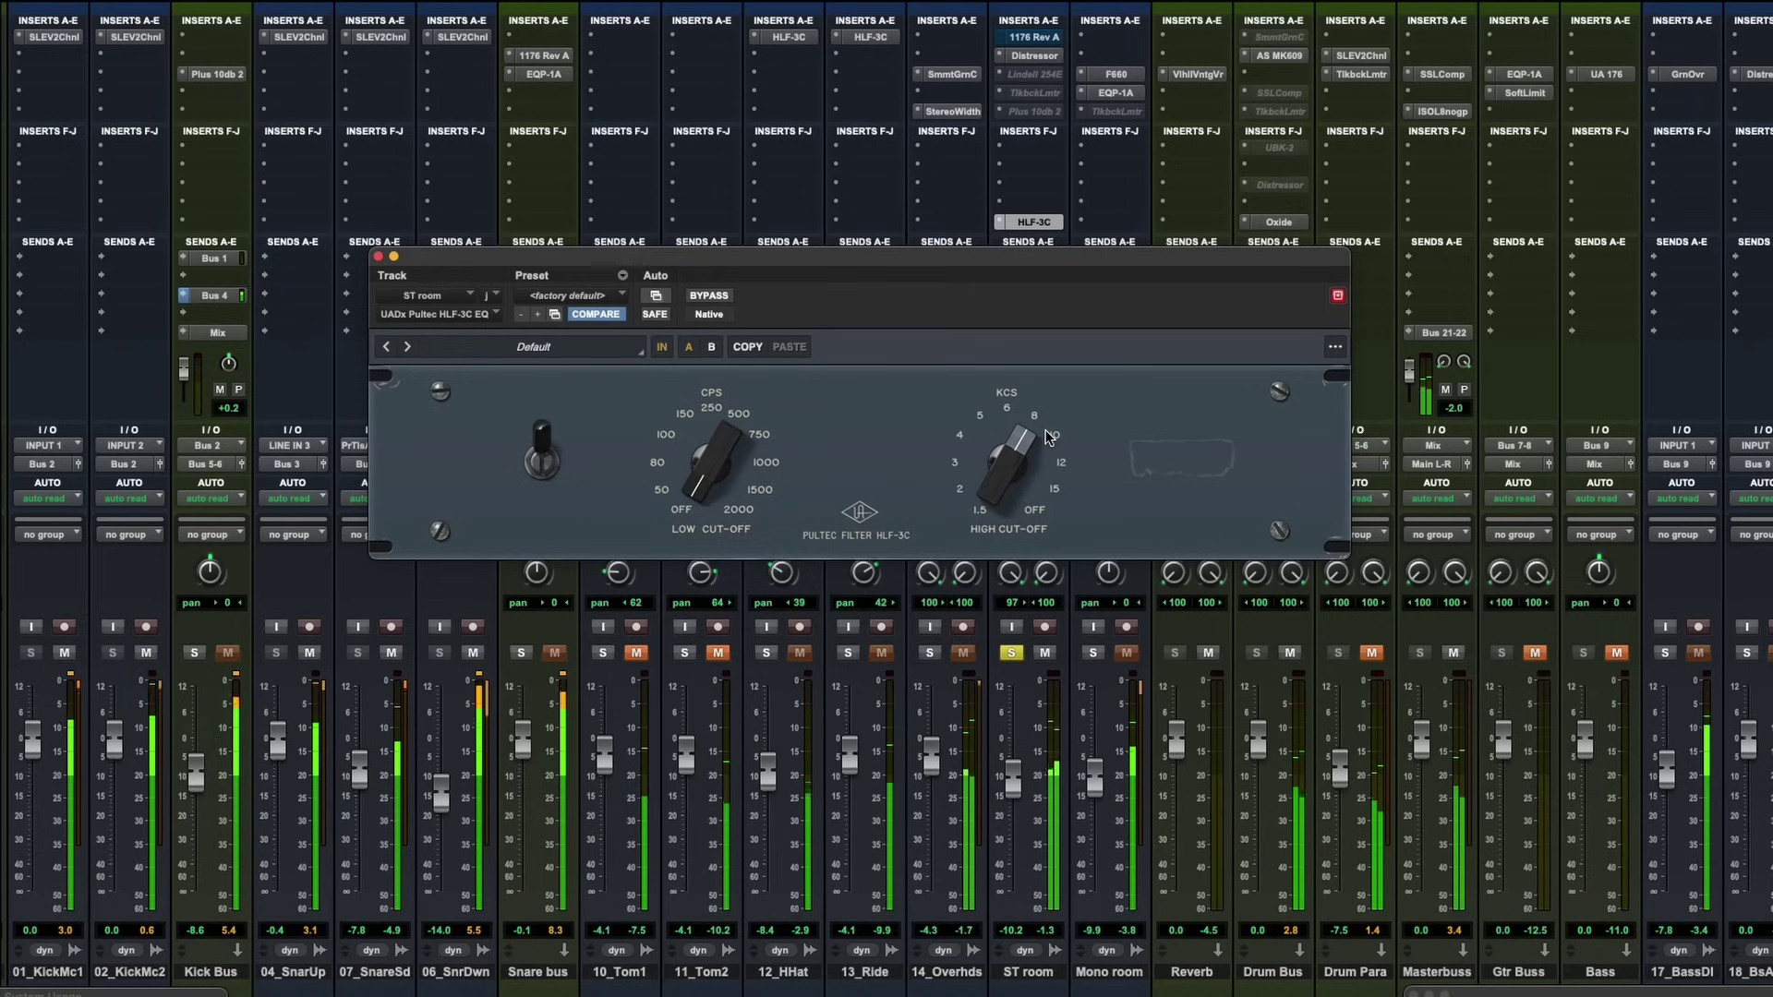
left_click(709, 296)
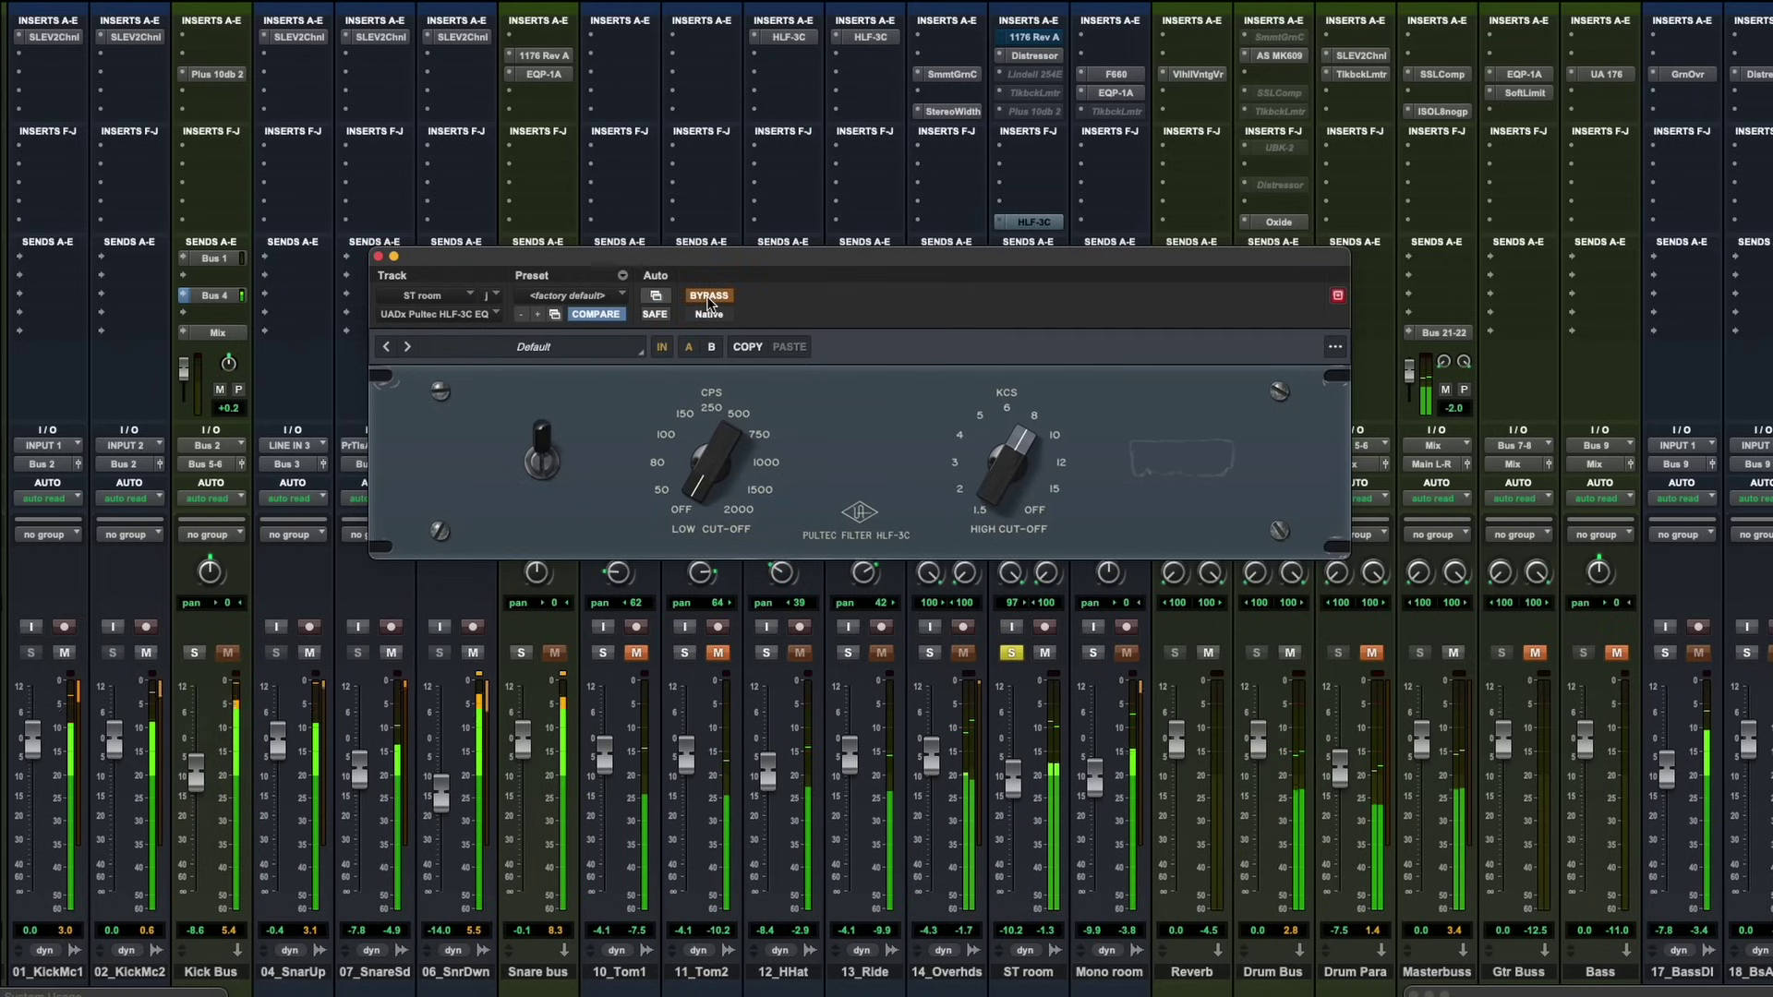
left_click(710, 296)
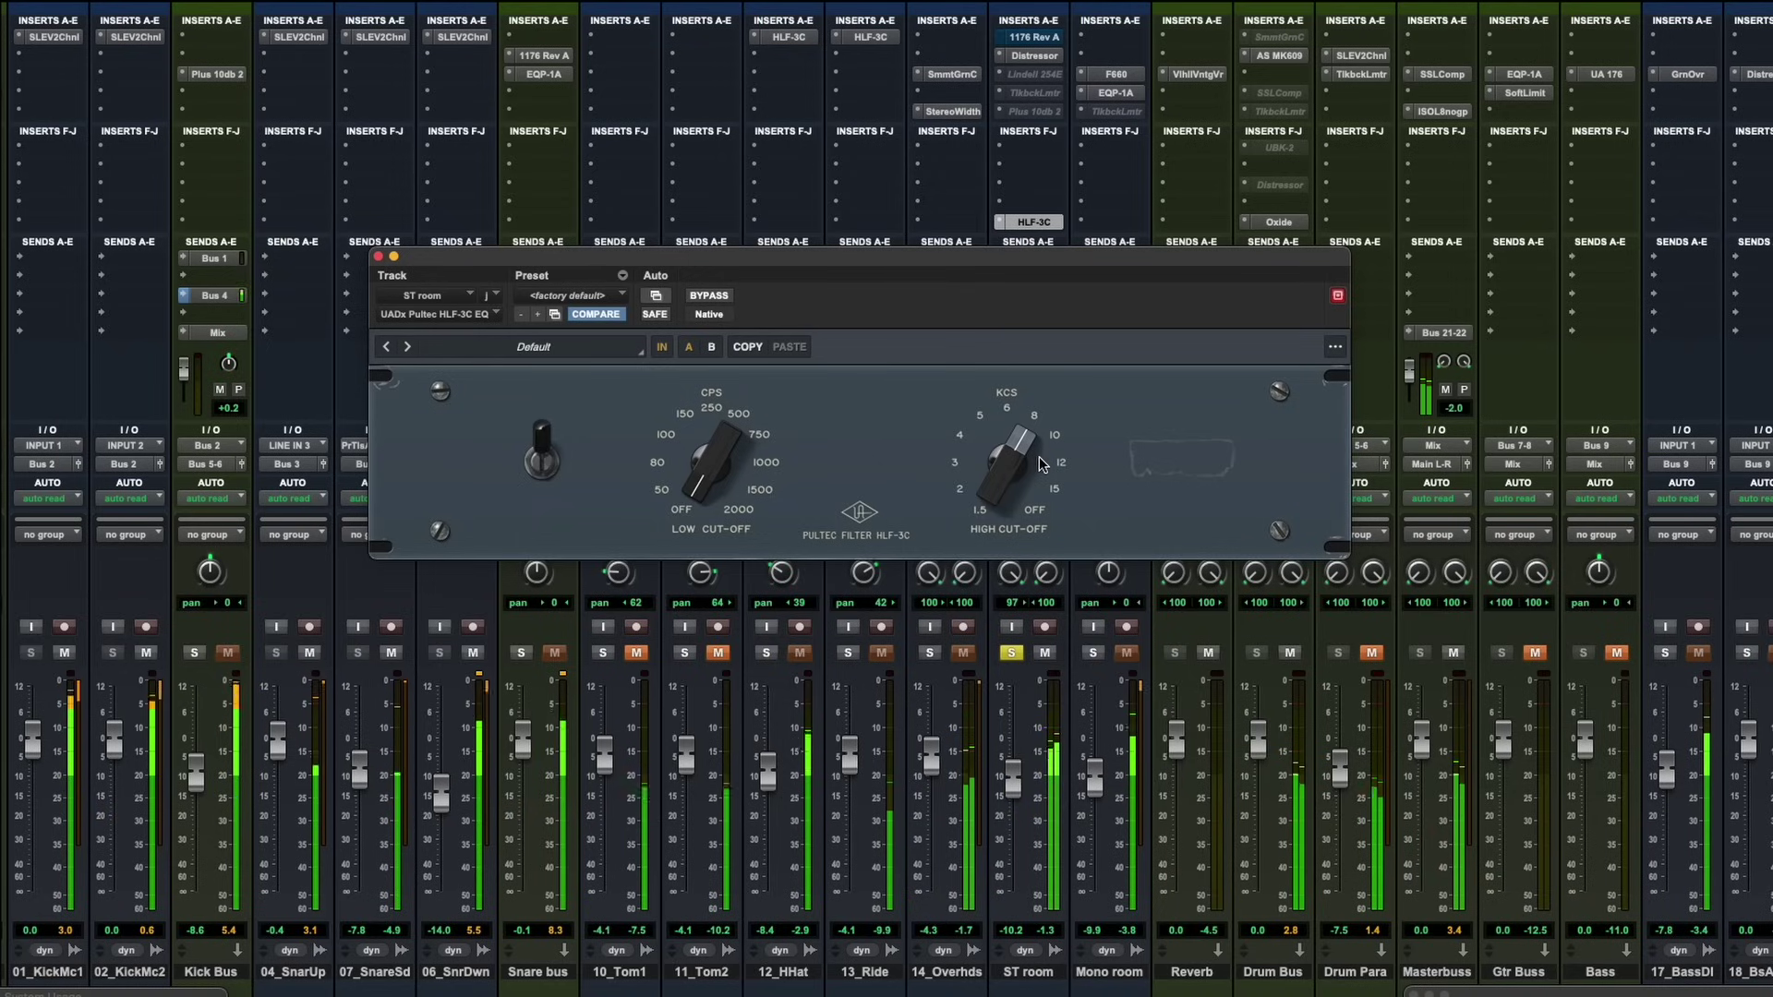
left_click(377, 258)
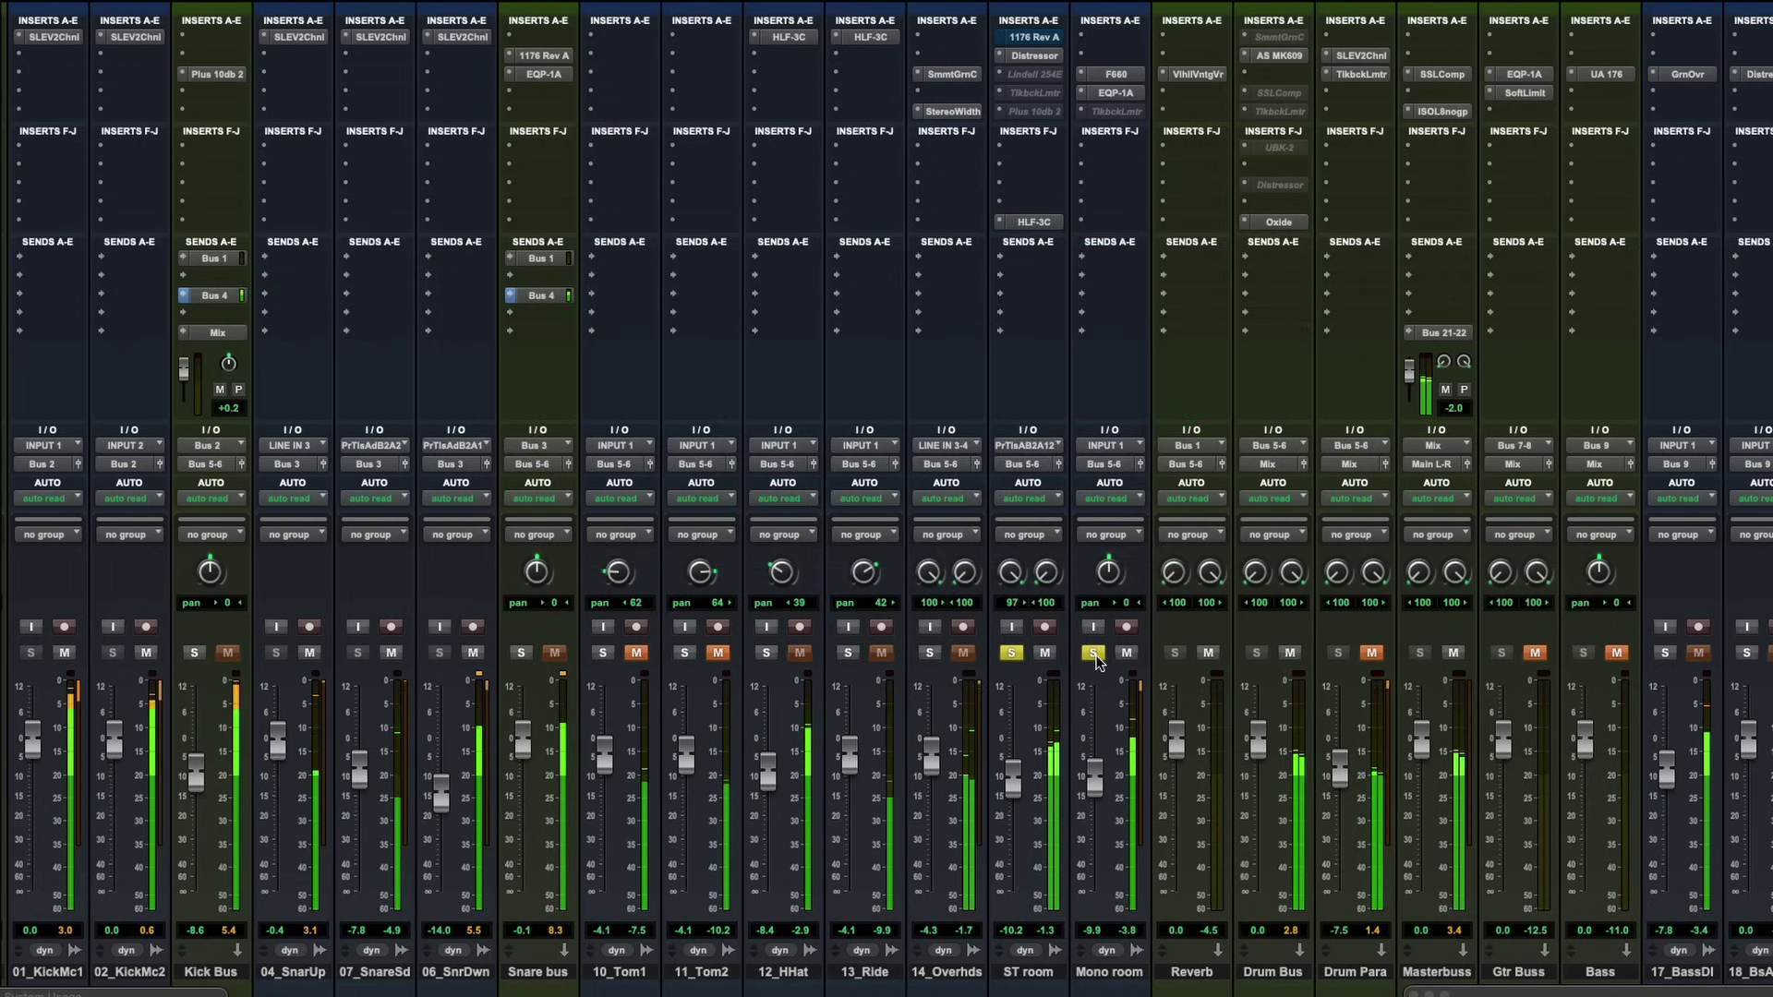
Step: Leave only Mono room soloed, compare its Fairchild 660 bypassed and active, and raise the track's fader to -9.7 dB
left_click(1012, 654)
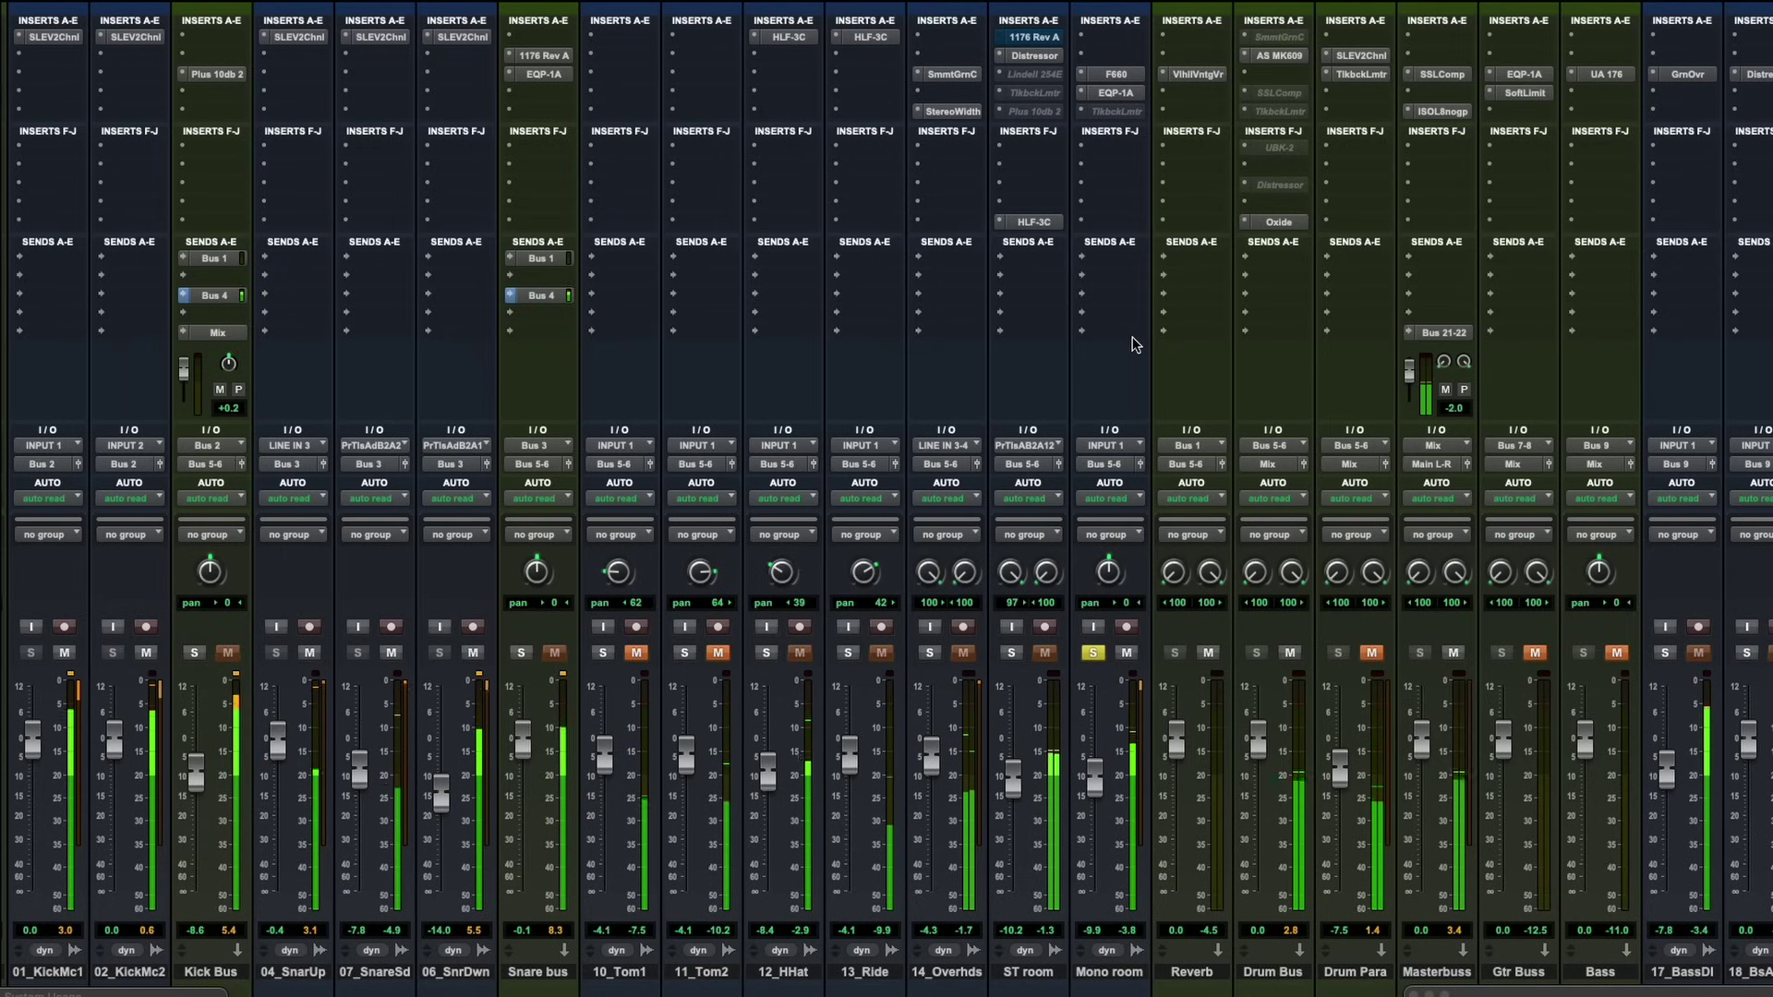
left_click(1124, 74)
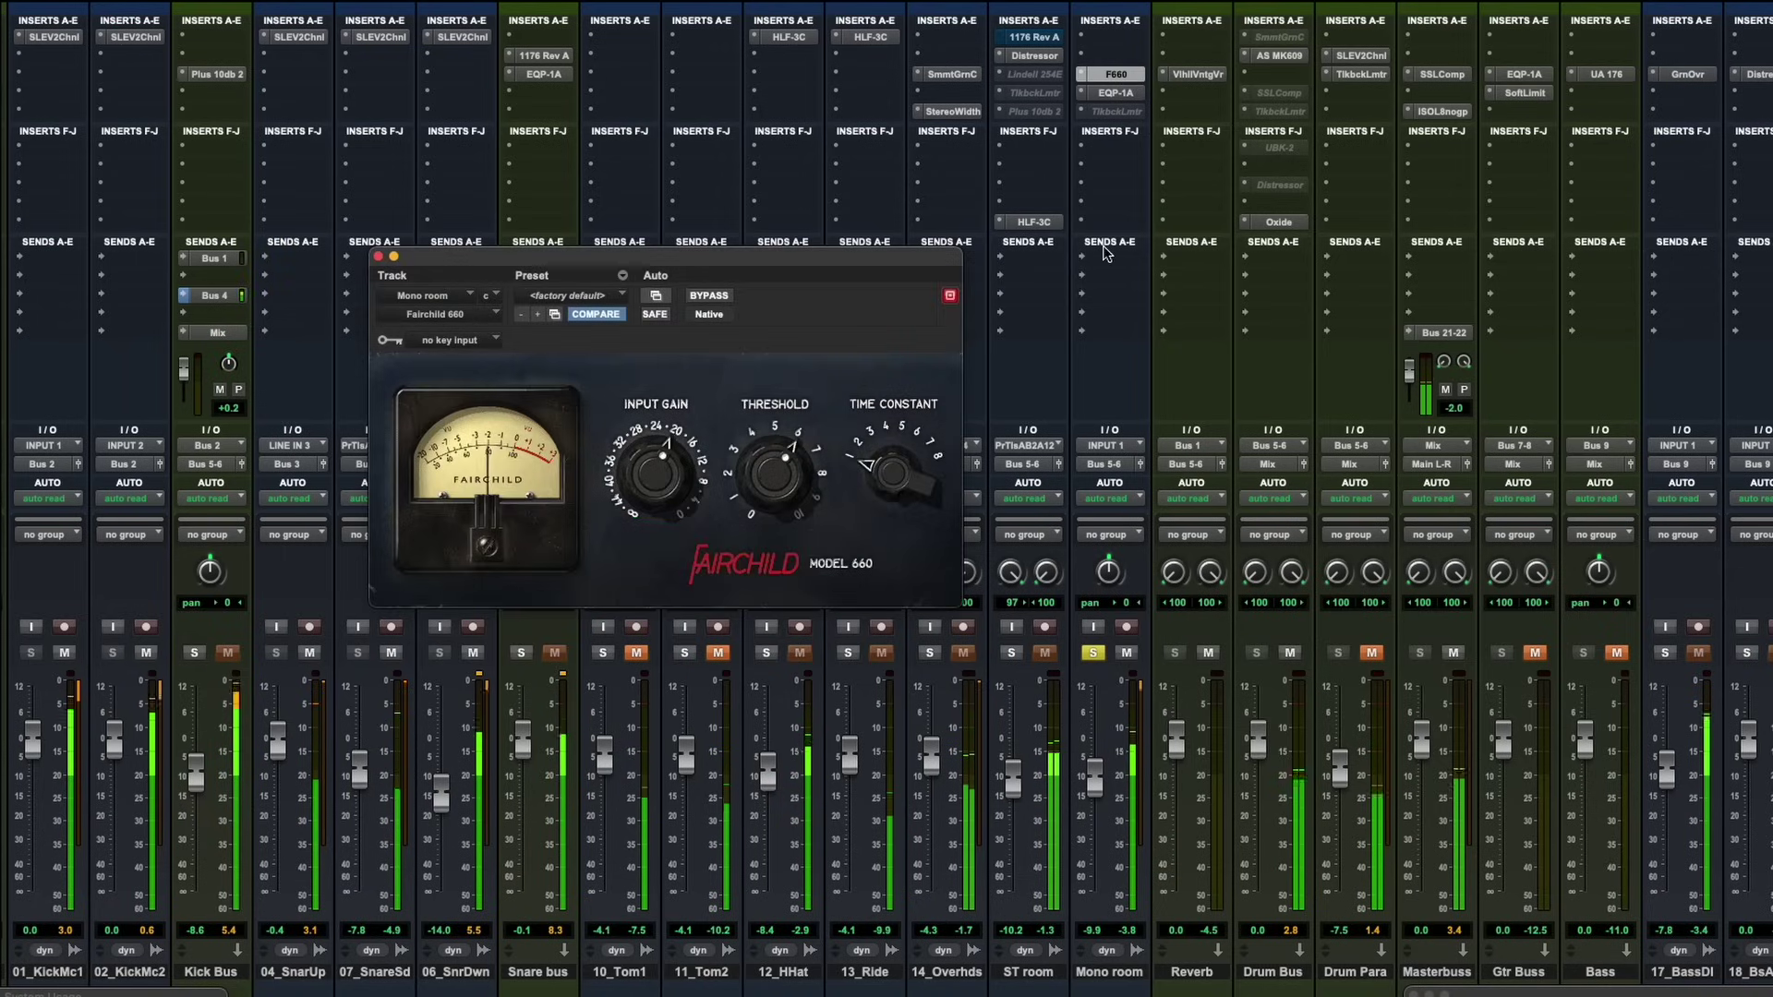
left_click(719, 296)
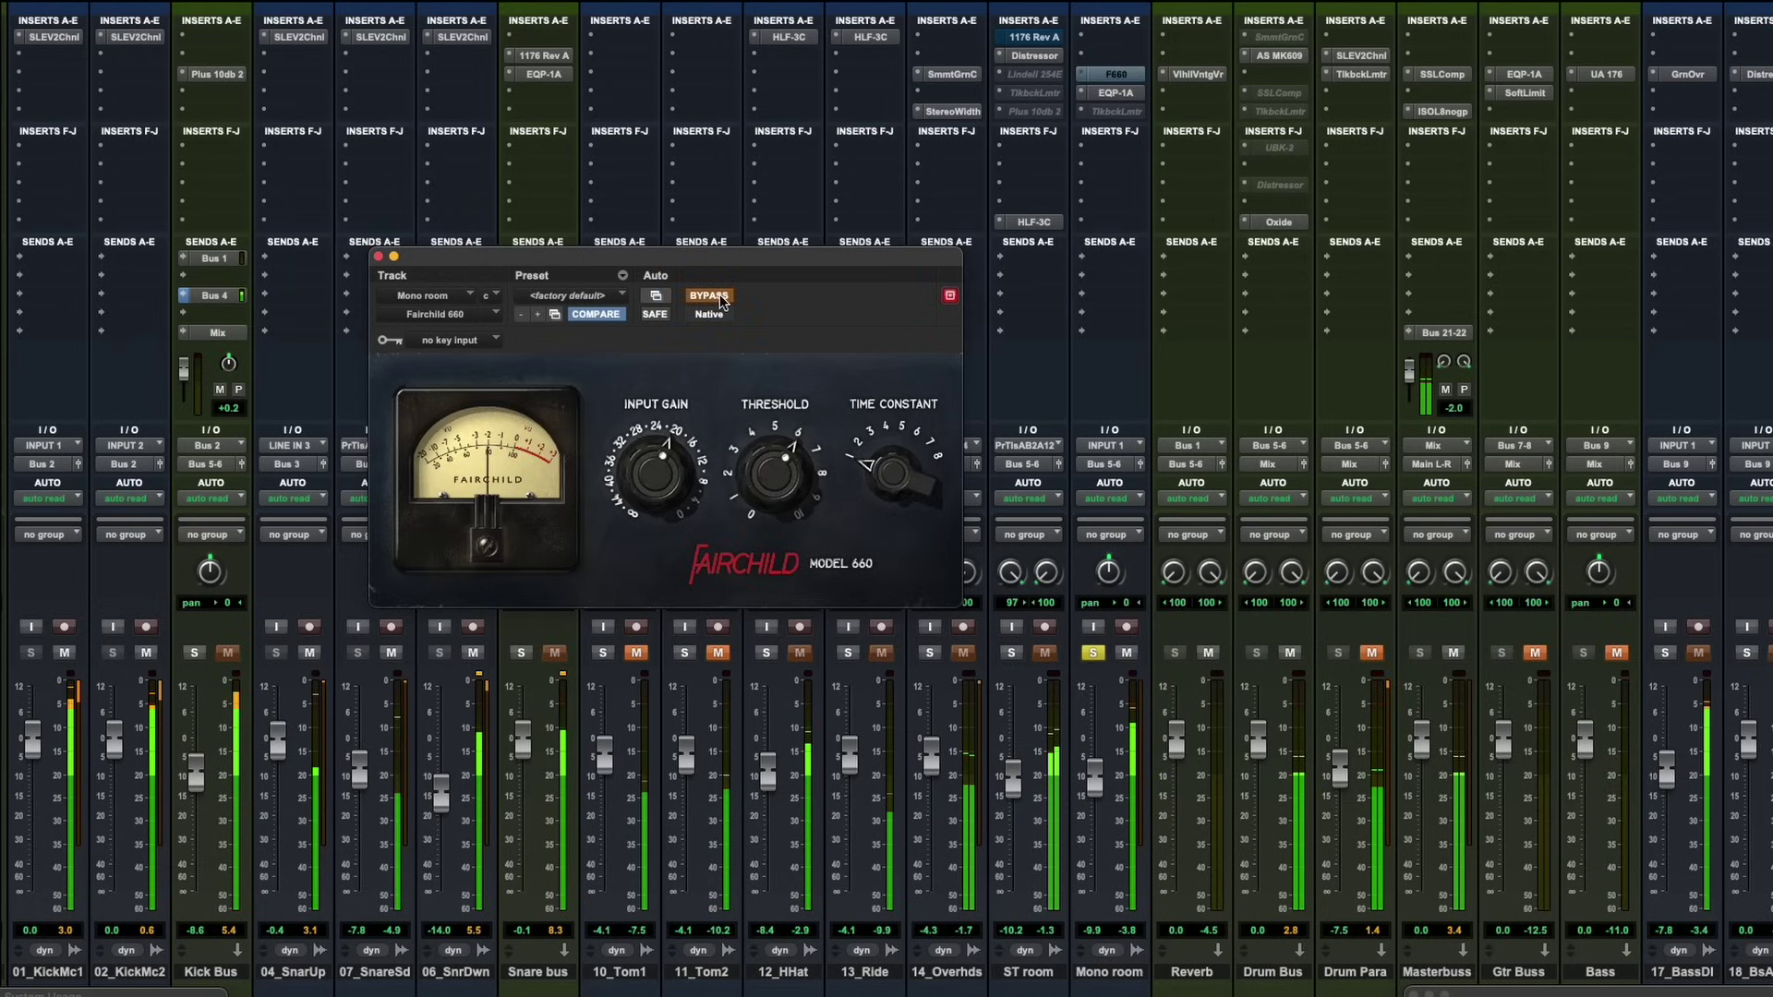
left_click(721, 296)
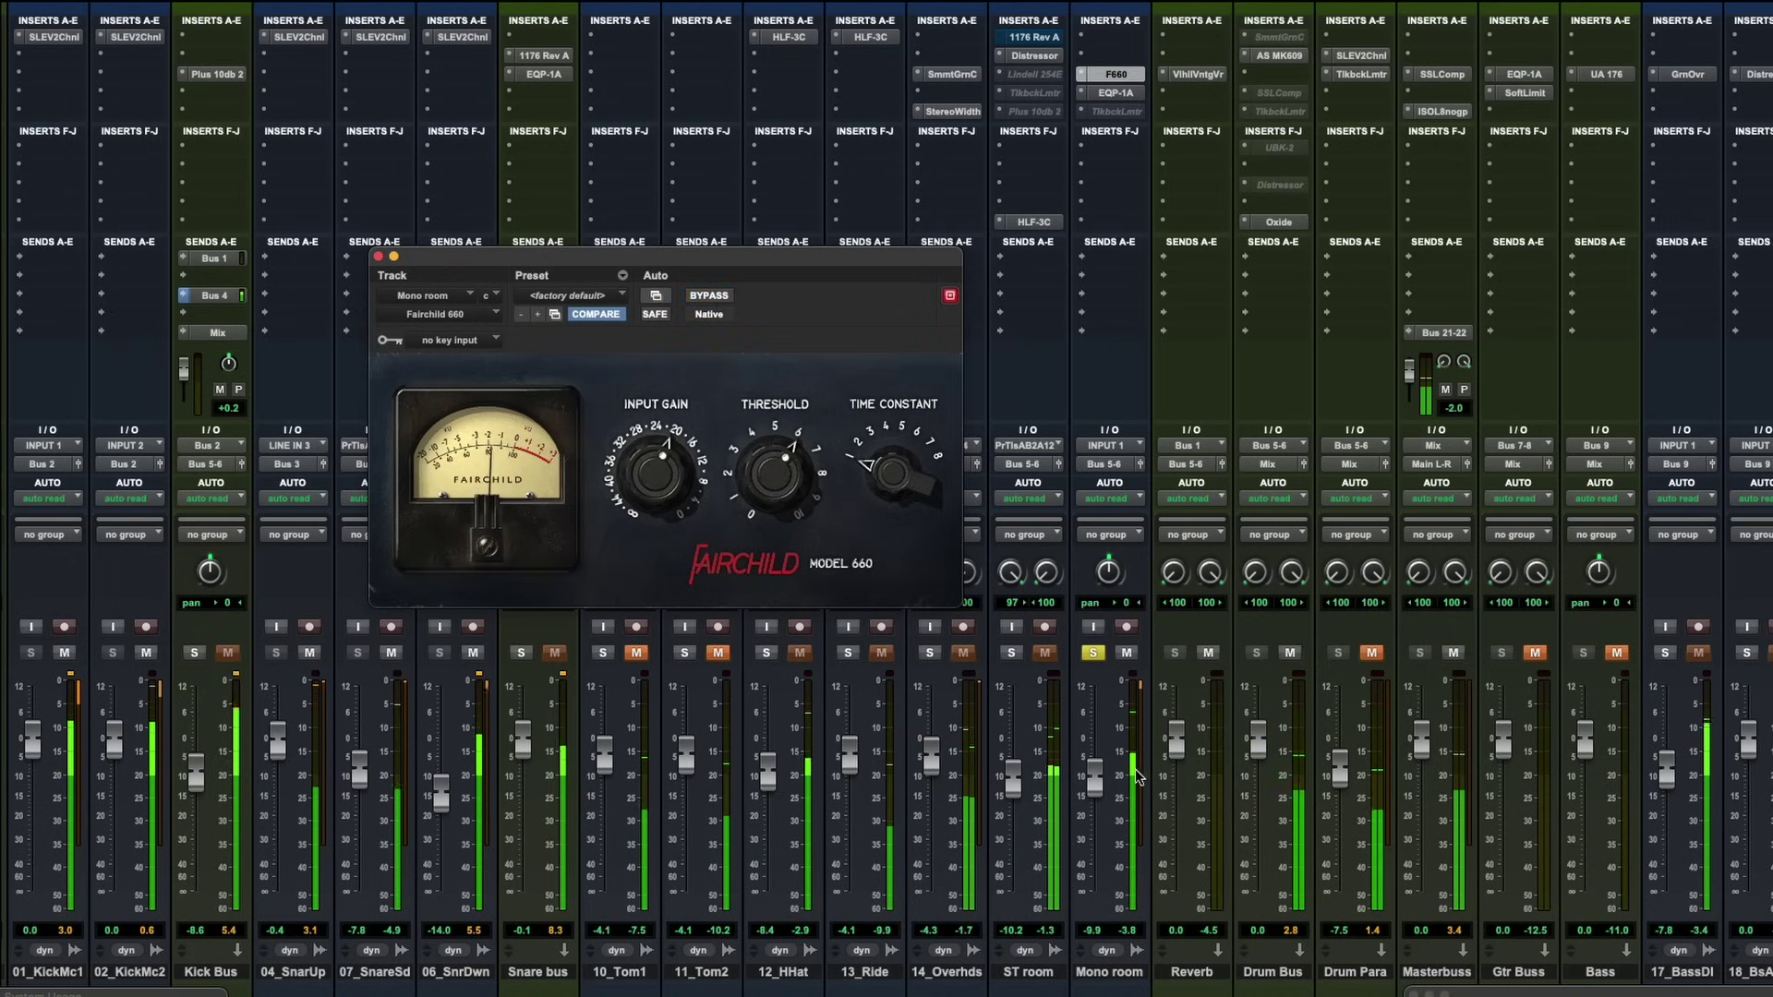
left_click_drag(1094, 785, 1095, 759)
Step: Compare the Pultec EQP-1A on Mono room bypassed and active, close the plug-in, and take the track out of solo
left_click(1119, 93)
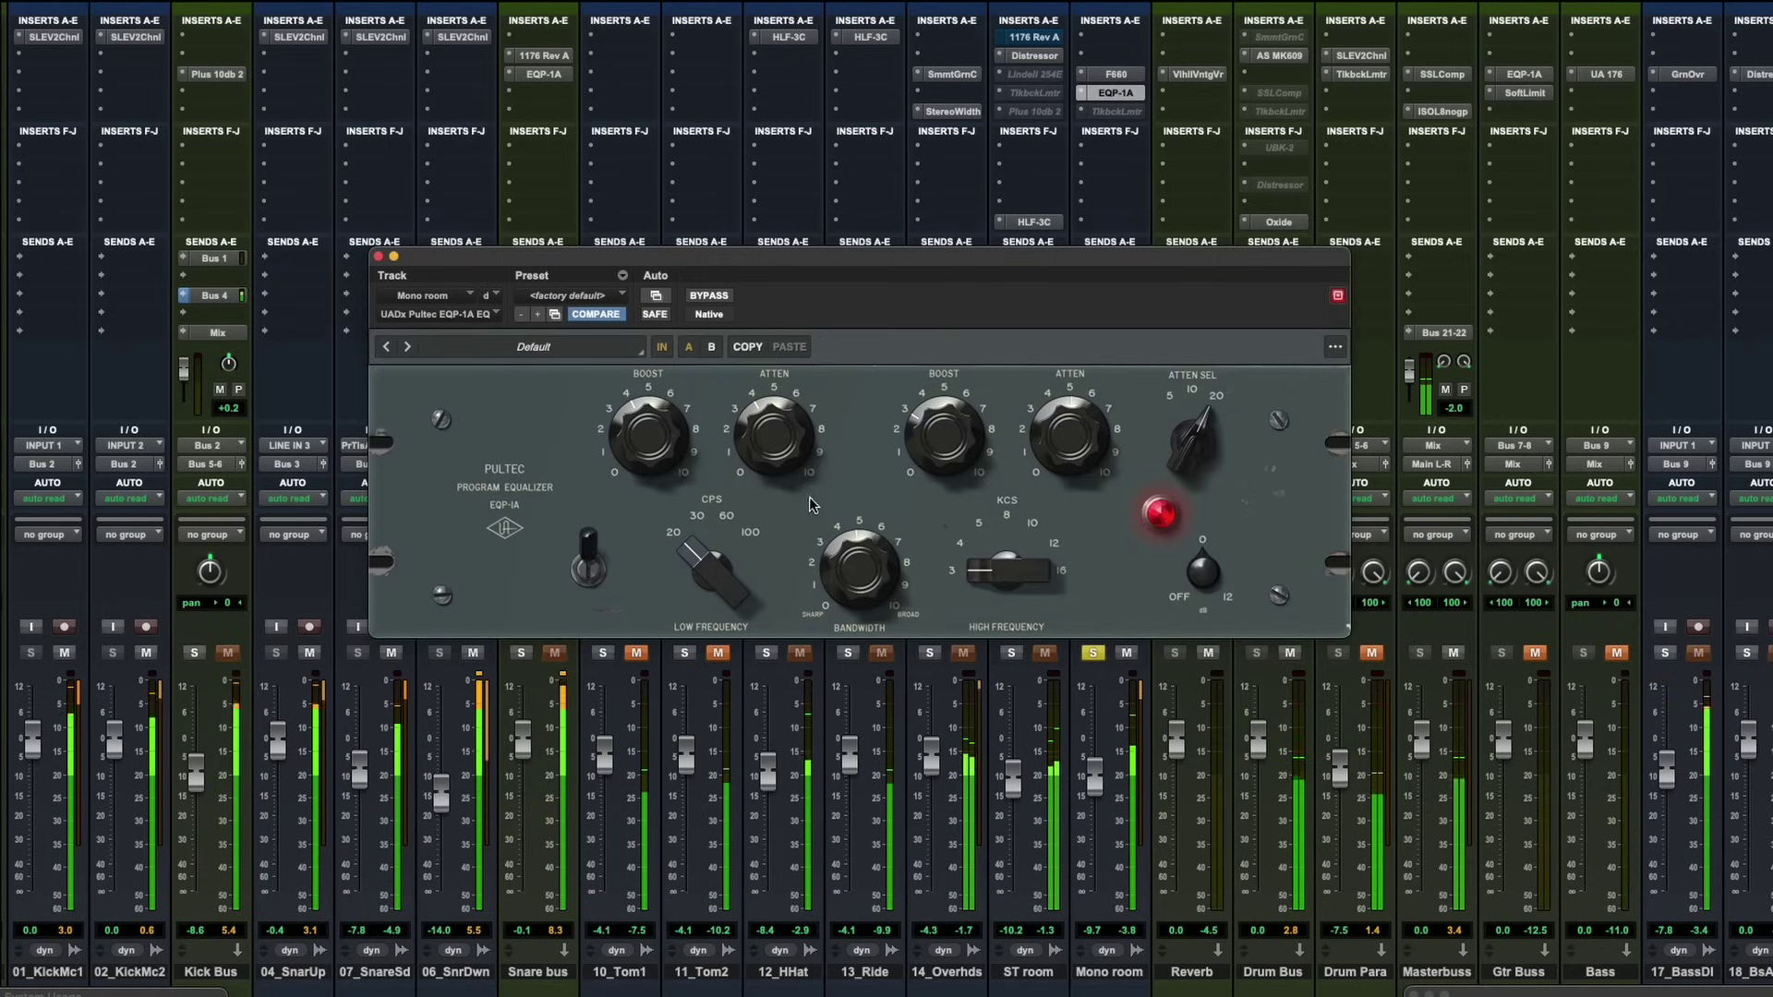
left_click(711, 296)
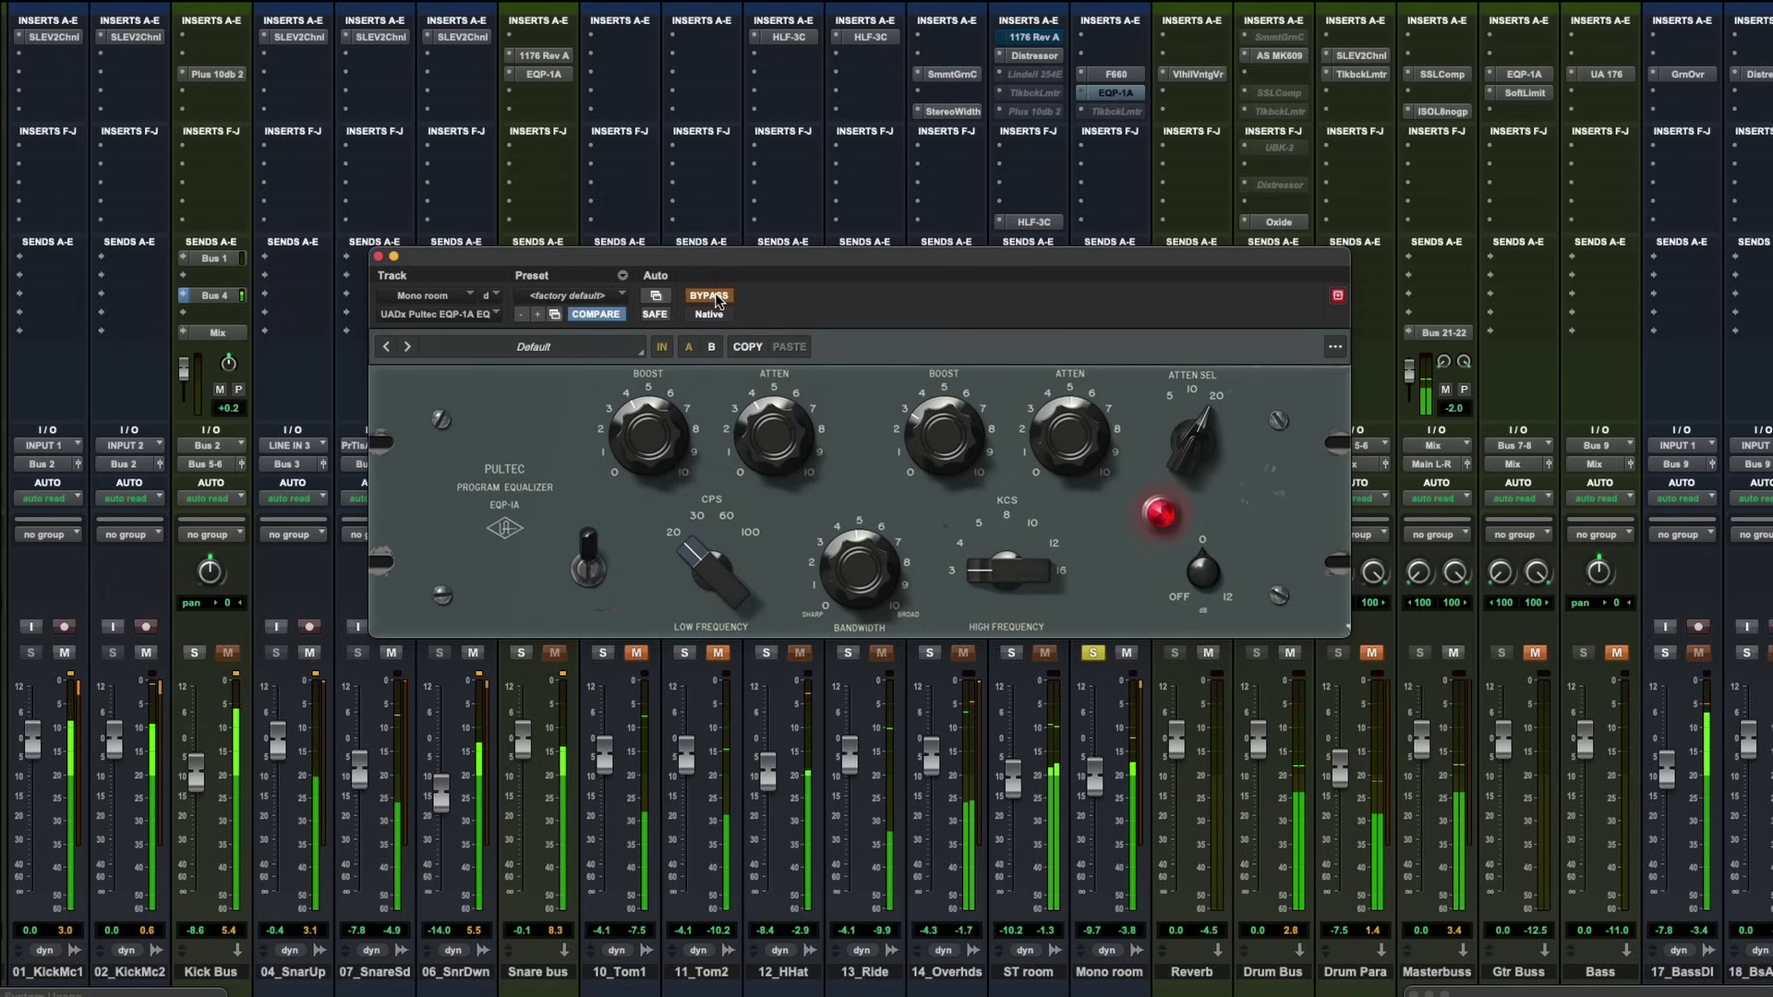
left_click(714, 293)
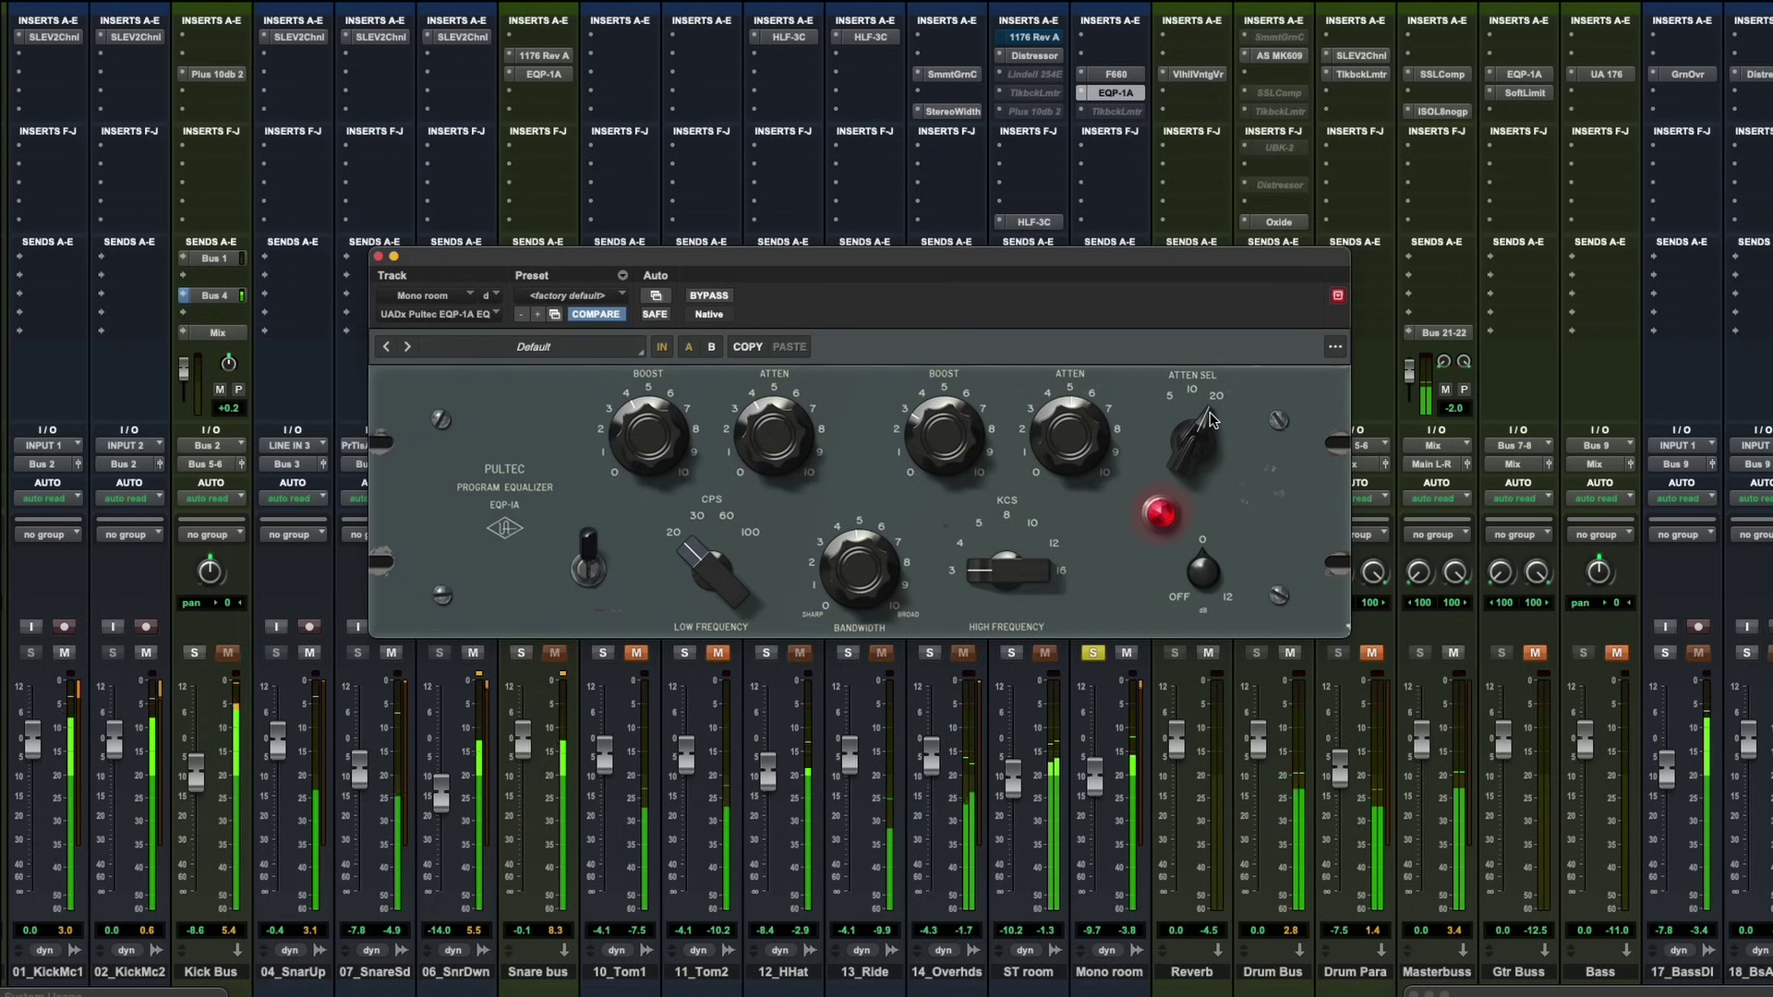
left_click(708, 296)
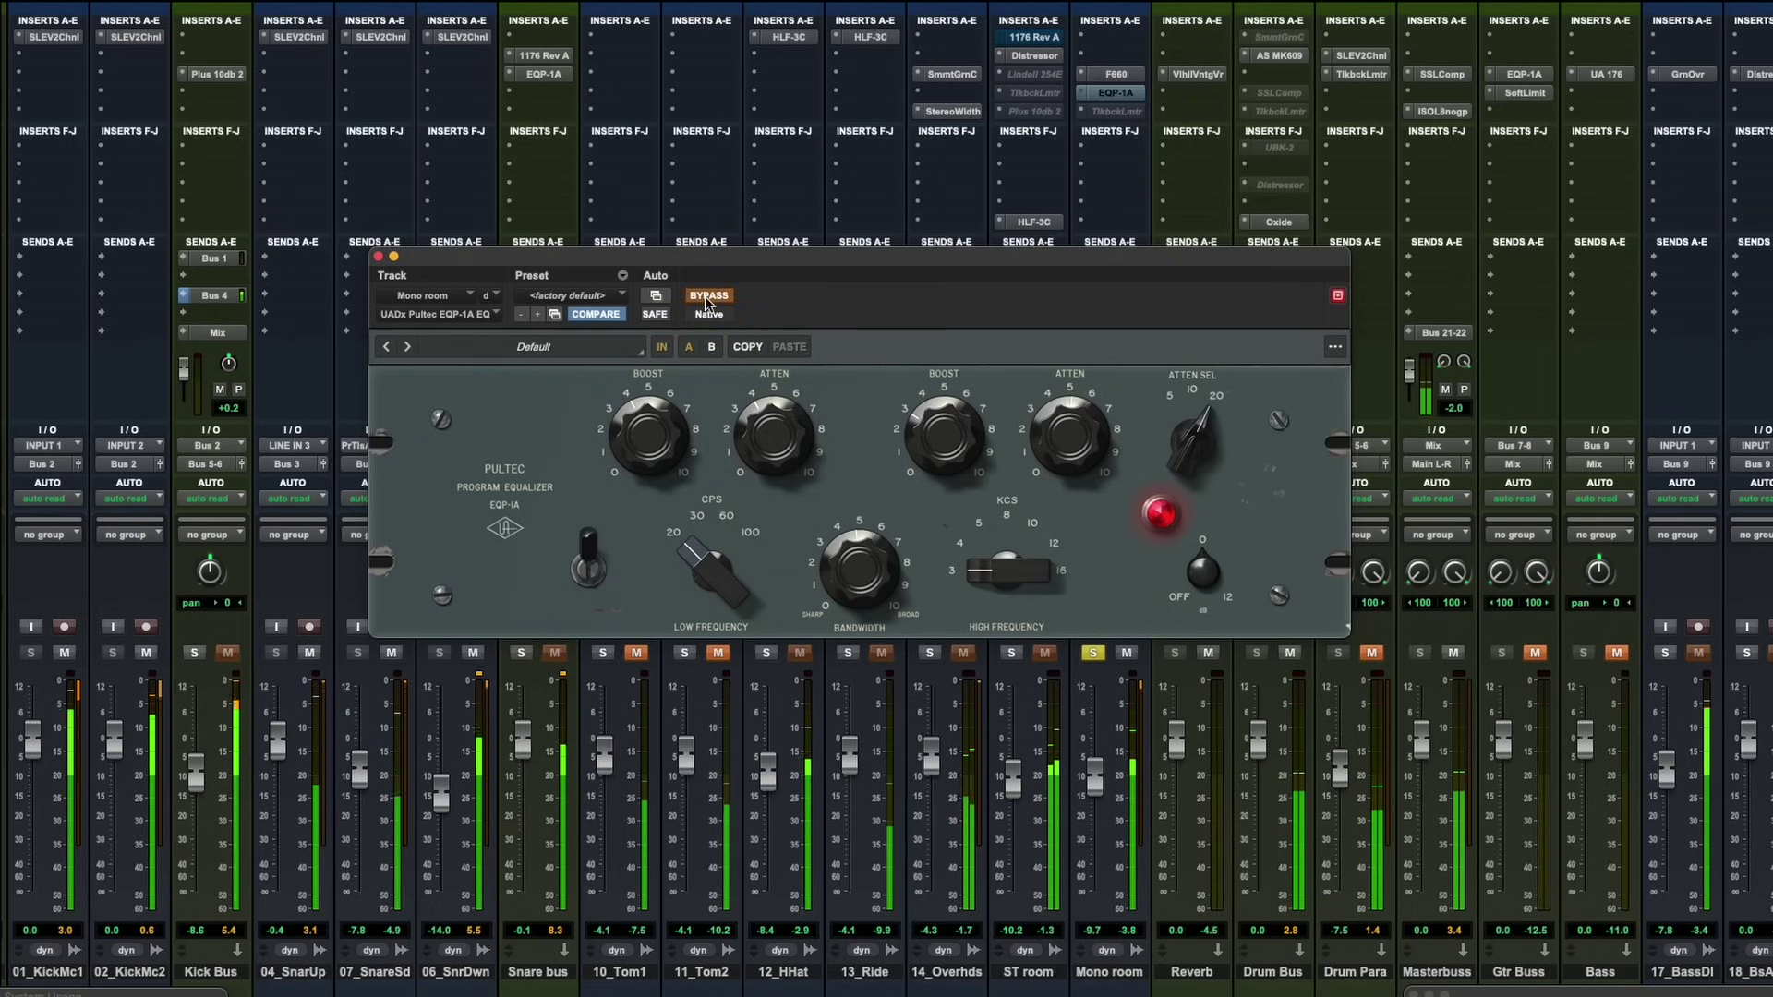
left_click(708, 297)
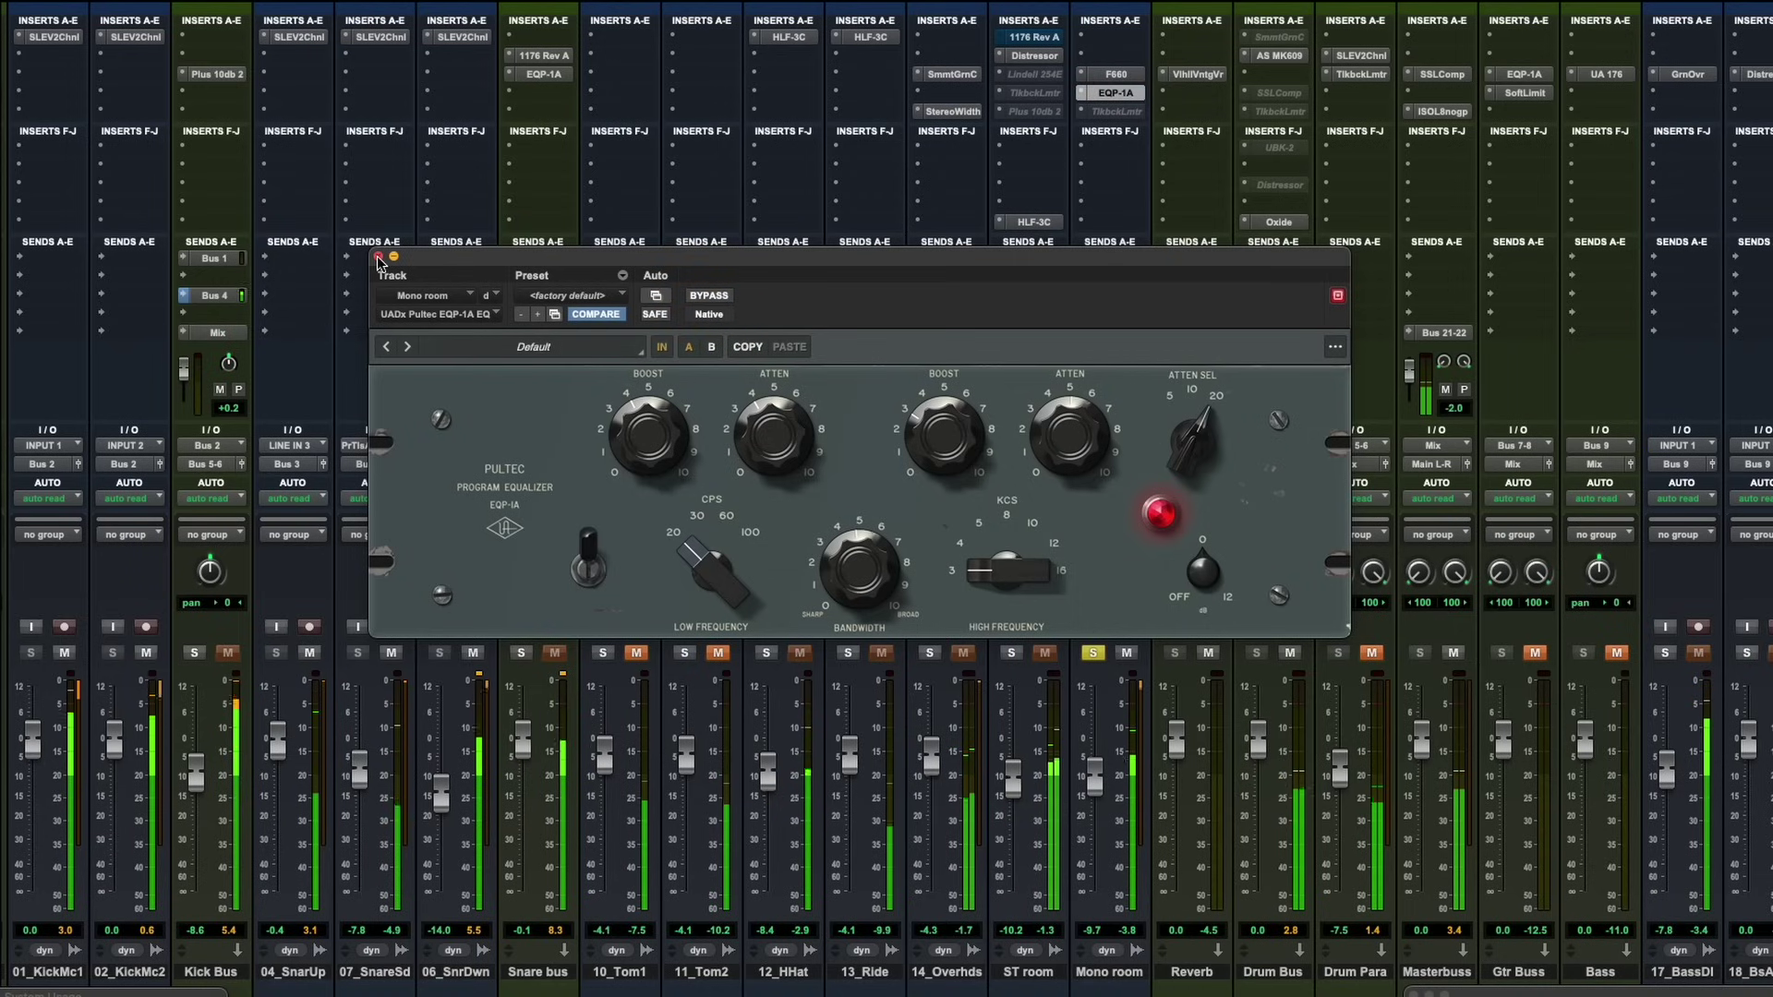
left_click(379, 257)
left_click(1093, 652)
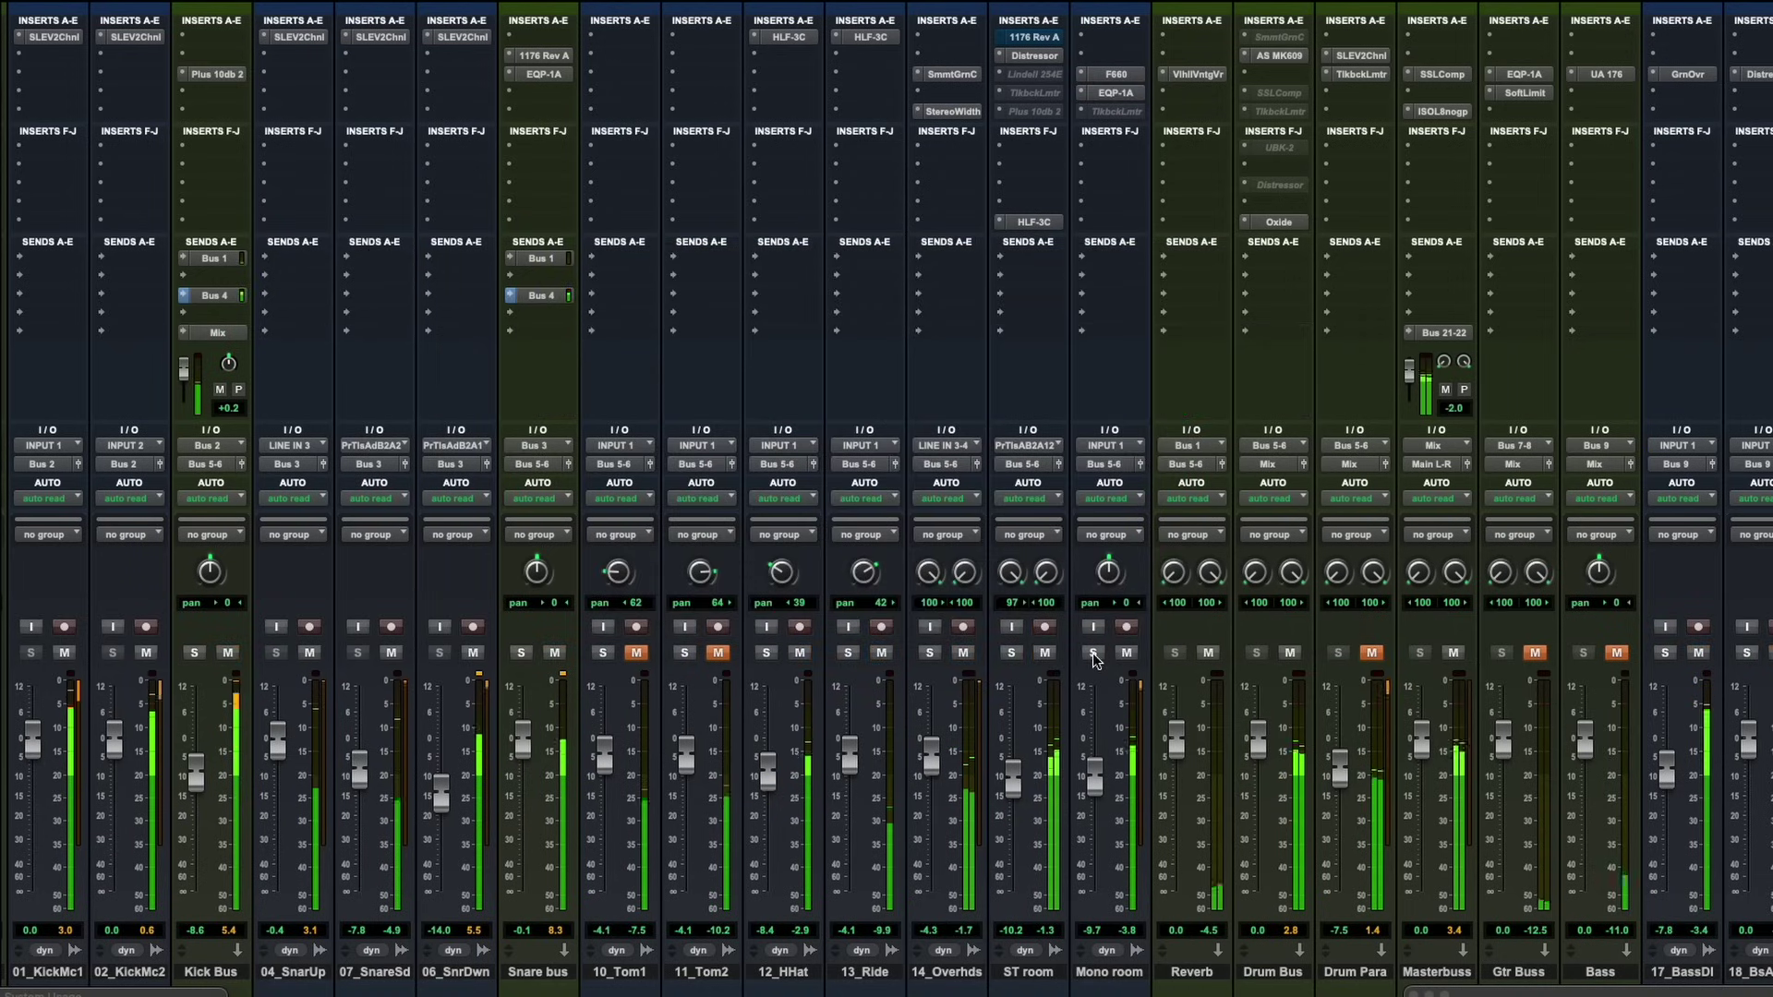
Step: Open the AS MK609 on Drum Bus with Masterbuss muted, unmute Masterbuss, and compare the compressor bypassed and active
left_click(1454, 652)
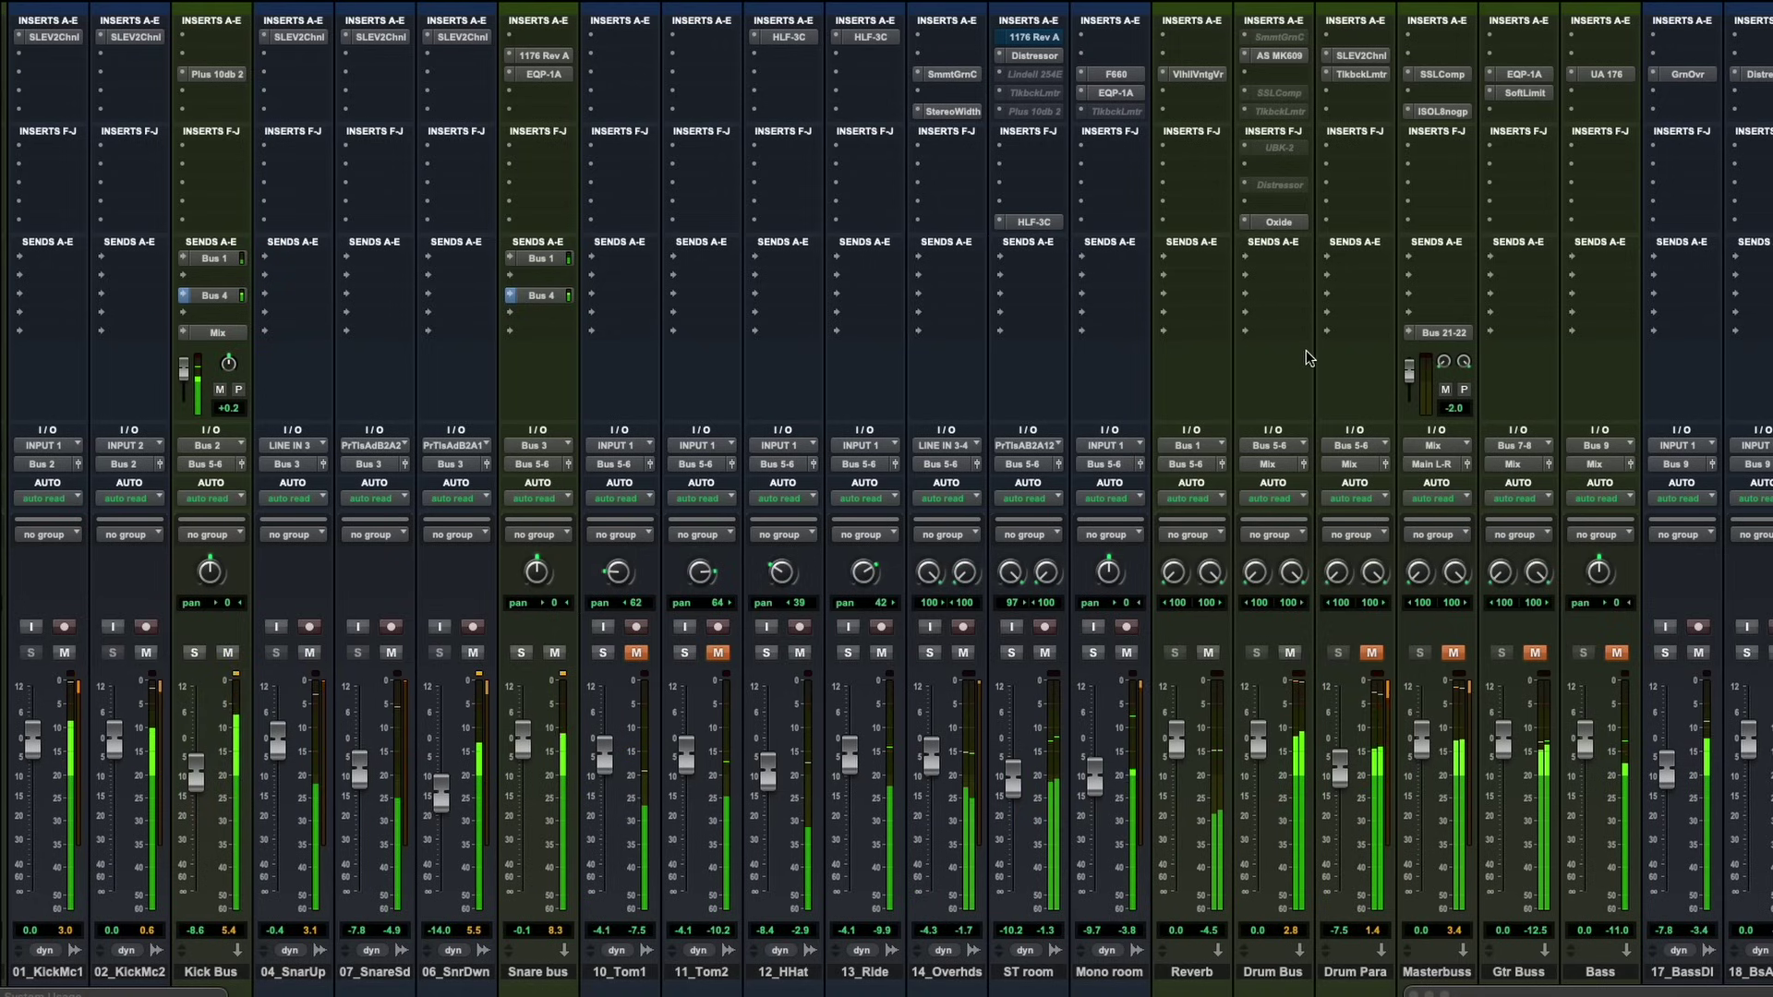
left_click(1279, 56)
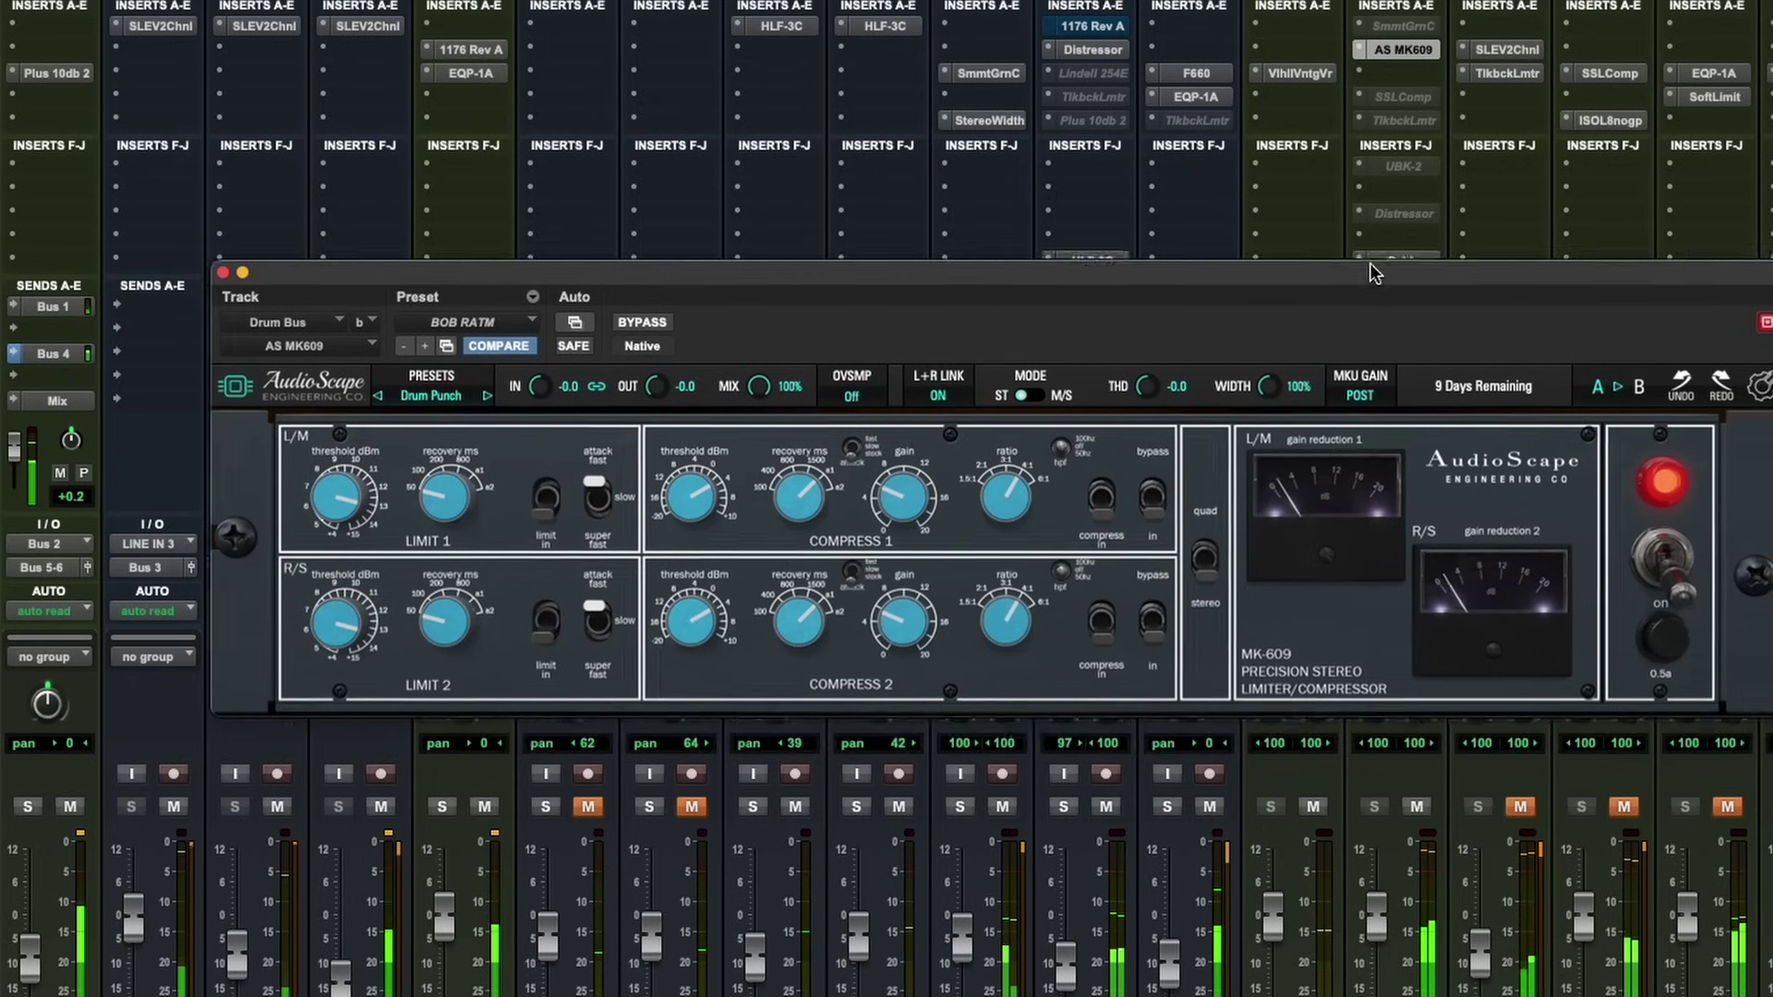
left_click_drag(1370, 273, 1313, 202)
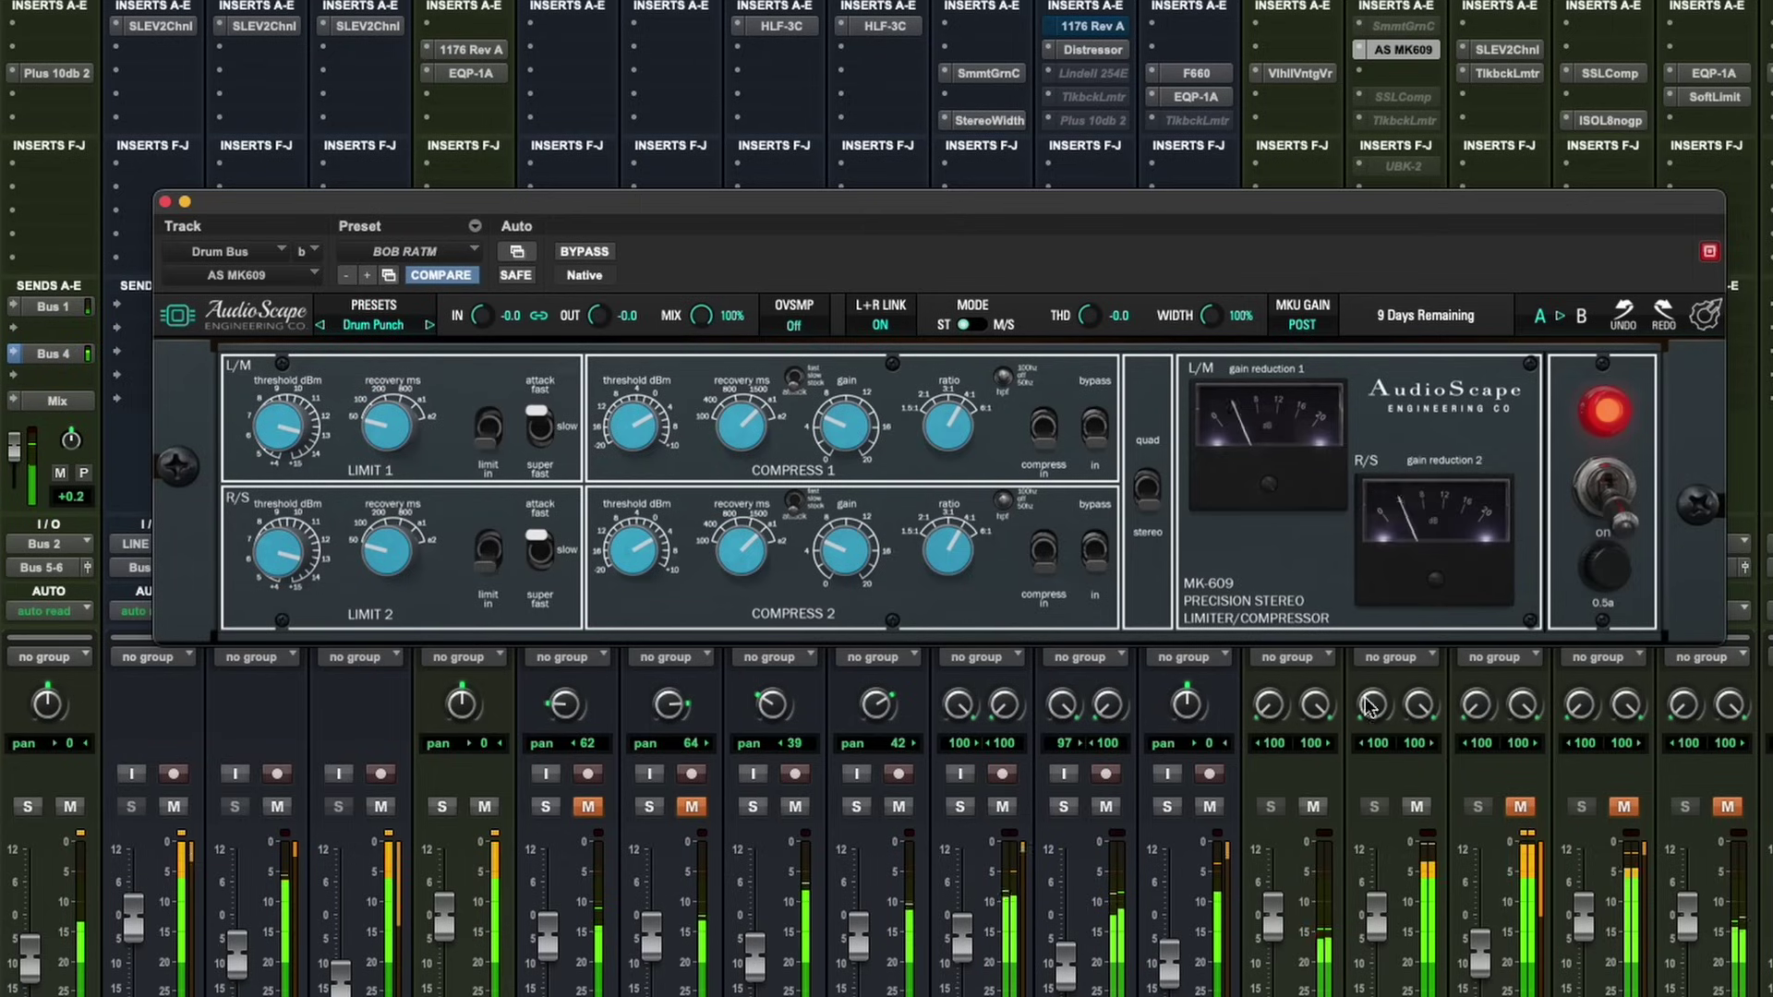
left_click(1623, 807)
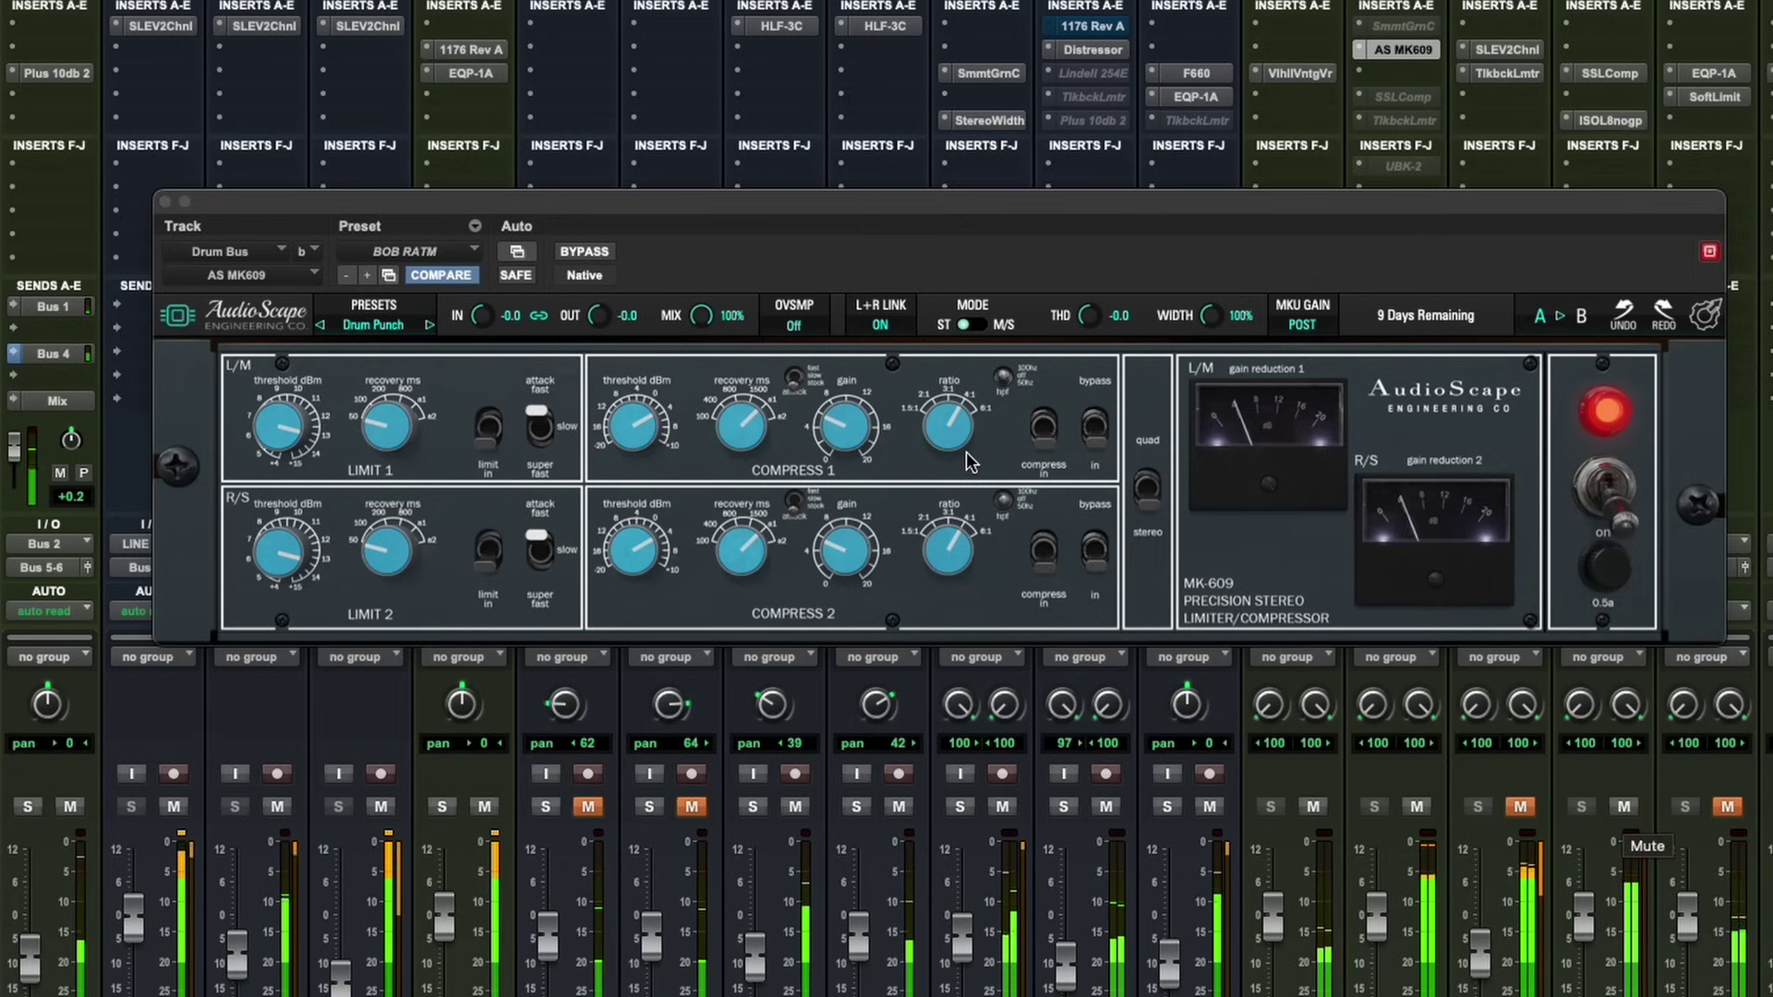
left_click(591, 249)
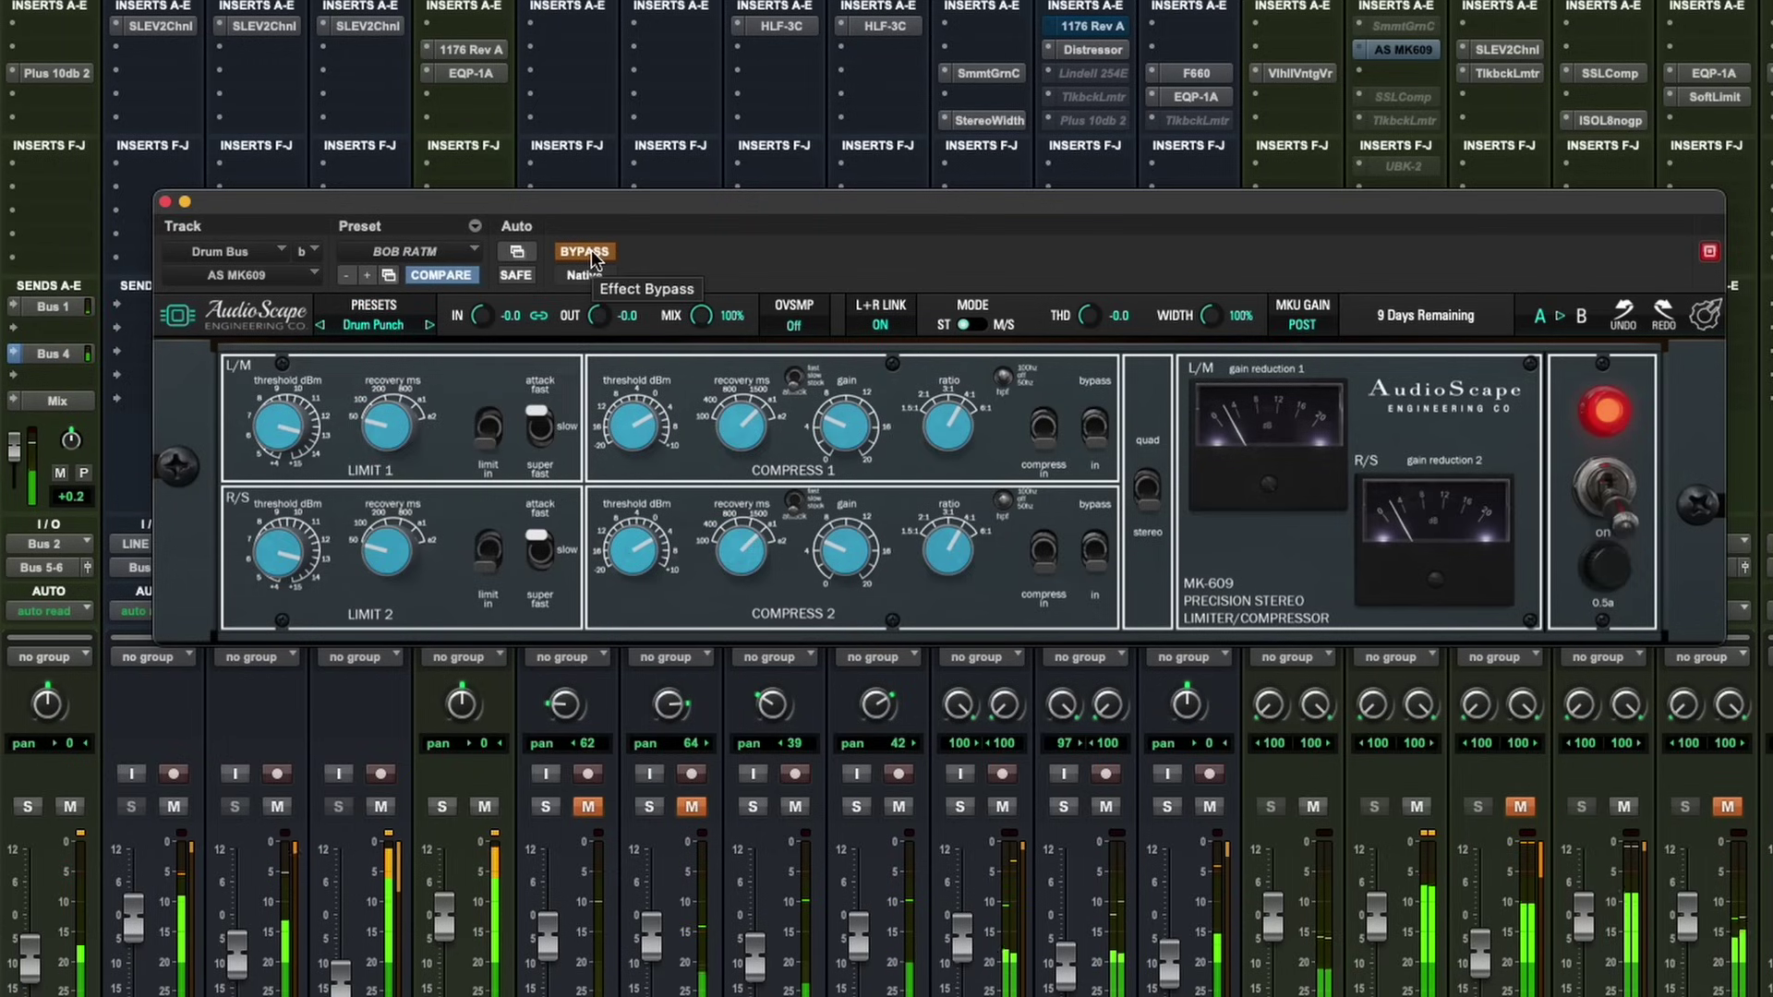
left_click(591, 249)
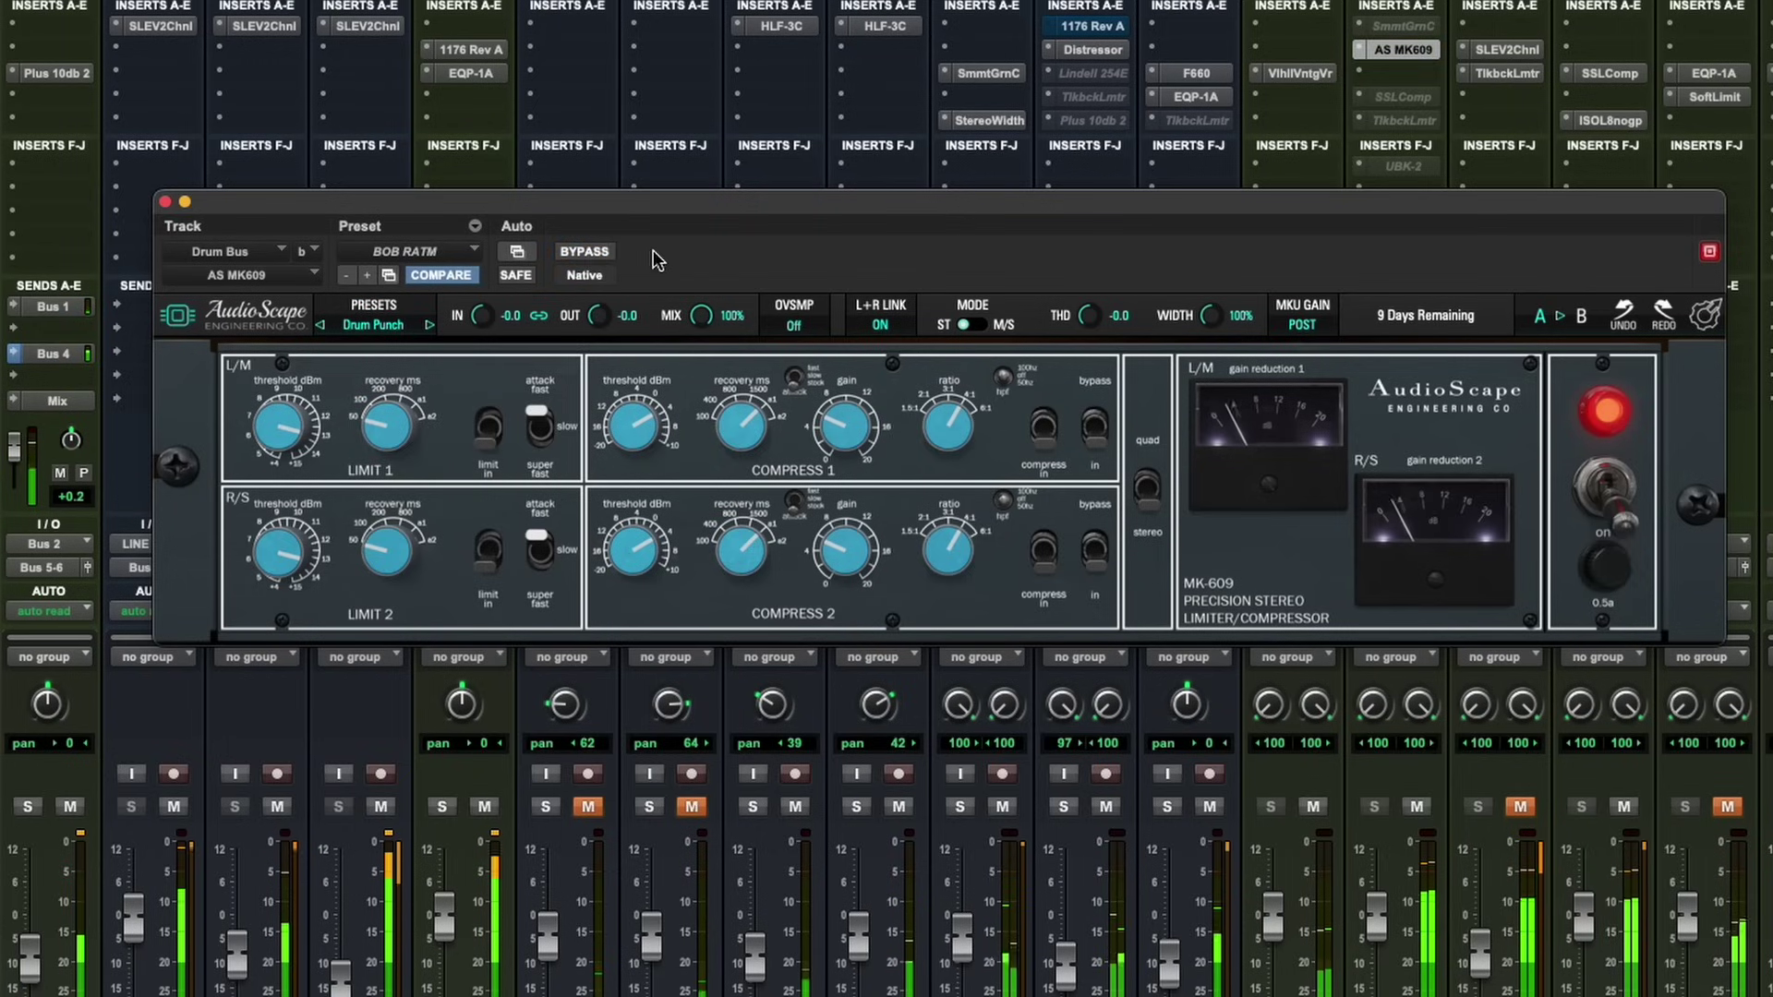
left_click_drag(725, 195, 718, 223)
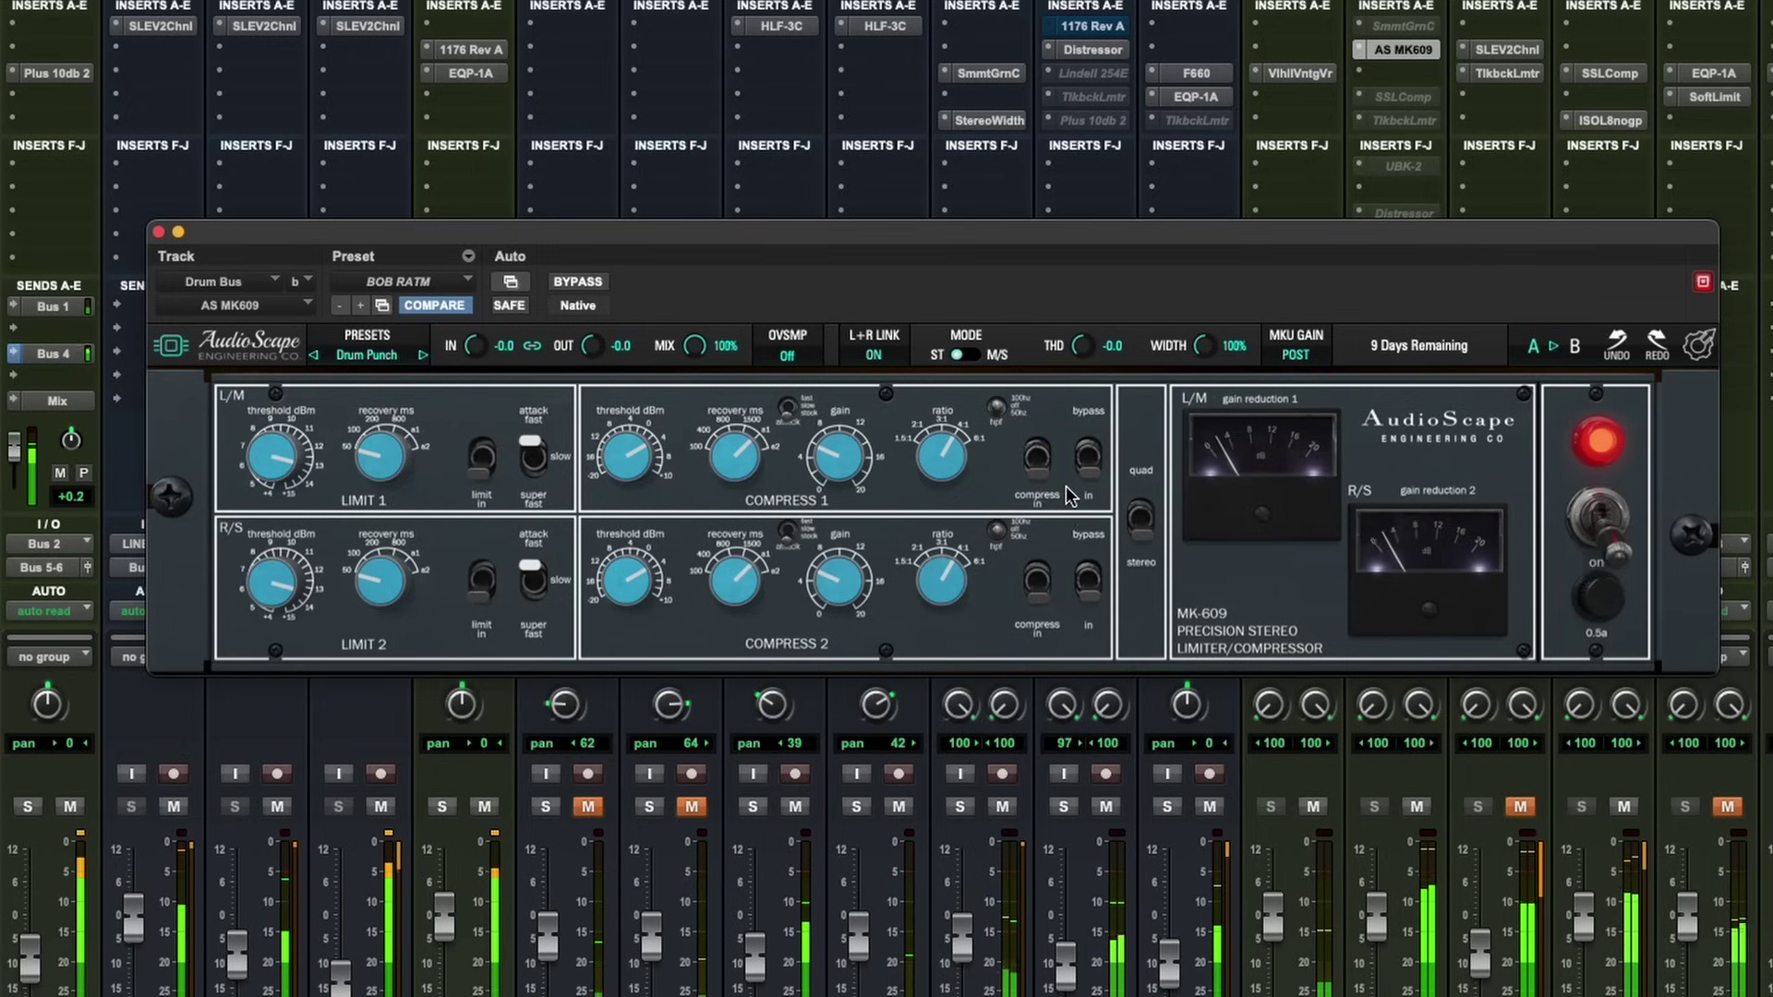
Step: Switch the MK609 limiter out, audition shorter compressor recovery times on Drum Bus, and return recovery to the slower setting
left_click(484, 478)
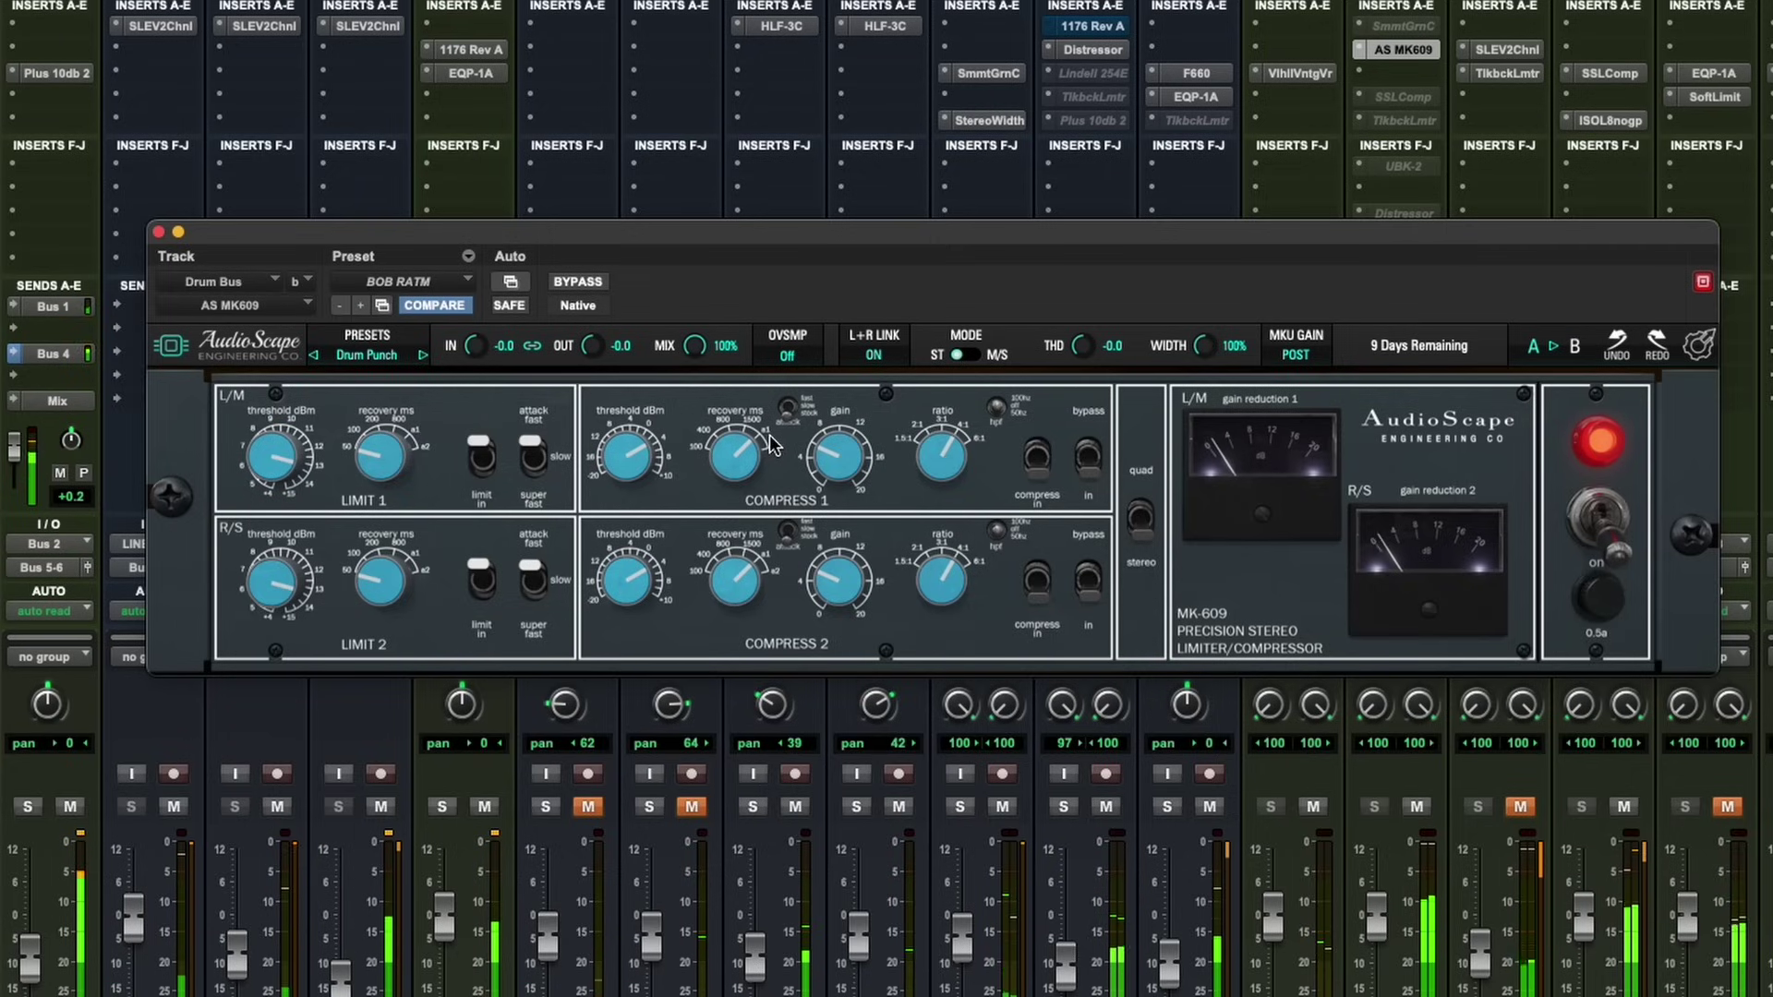
left_click_drag(769, 435, 726, 415)
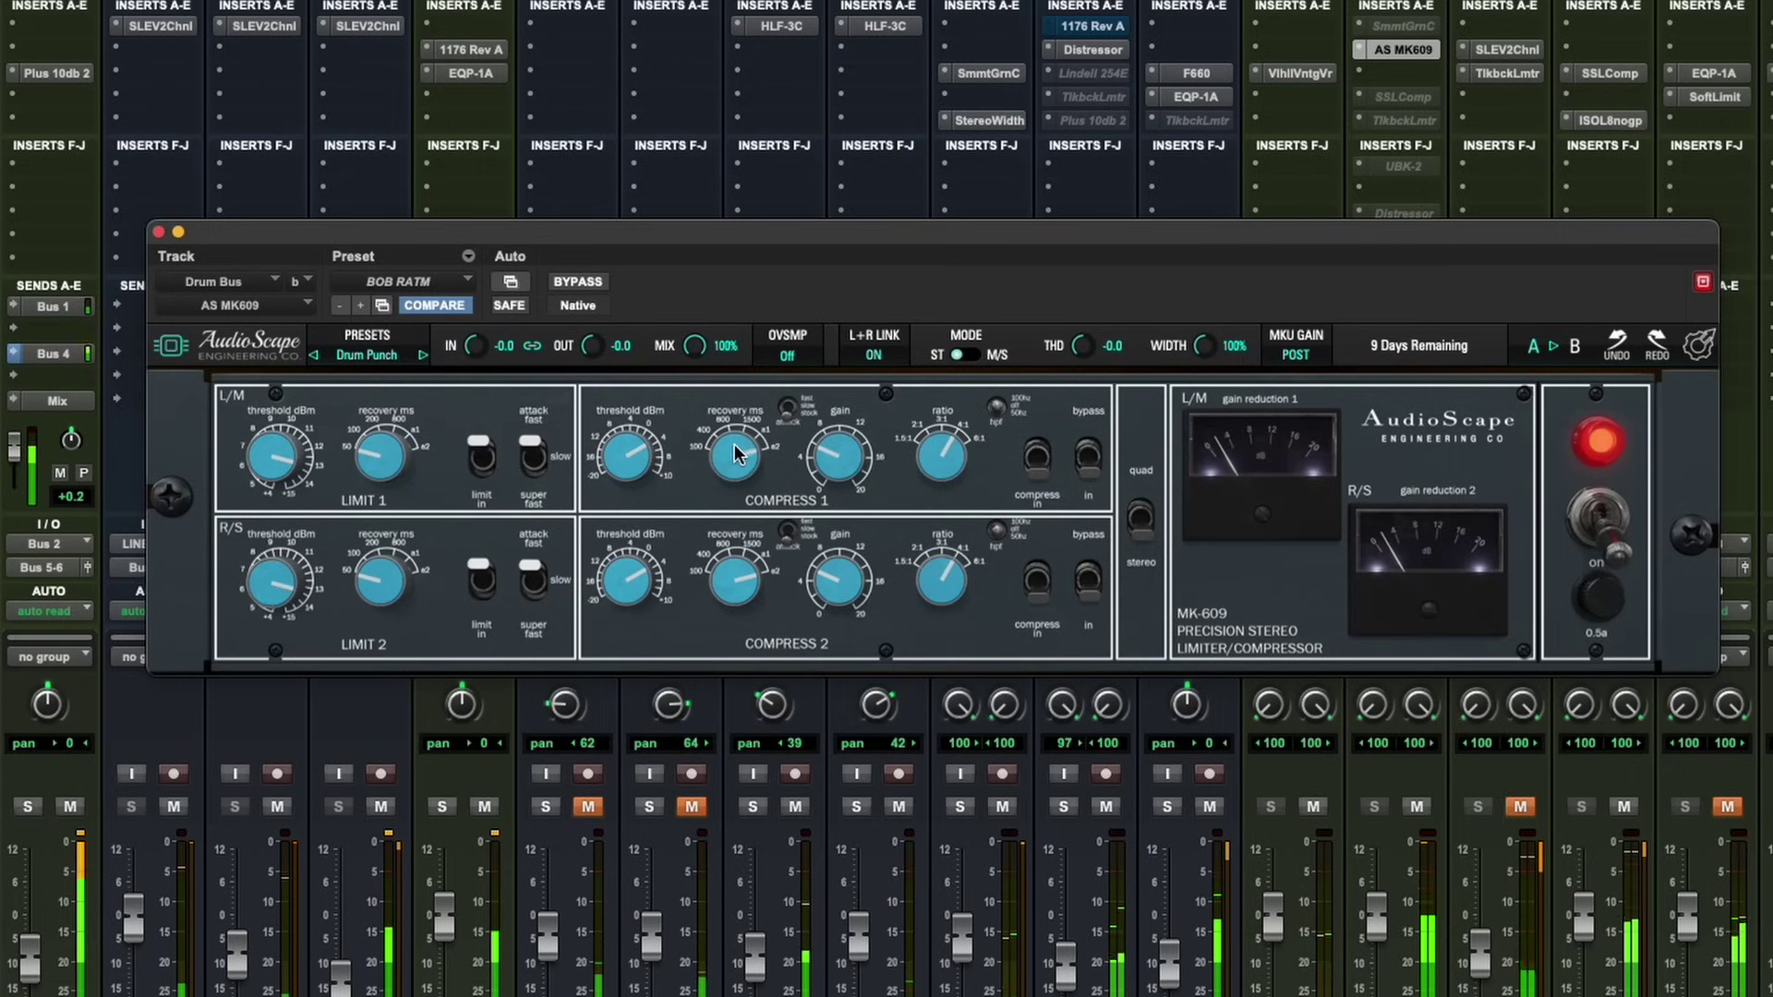
left_click_drag(735, 454, 825, 739)
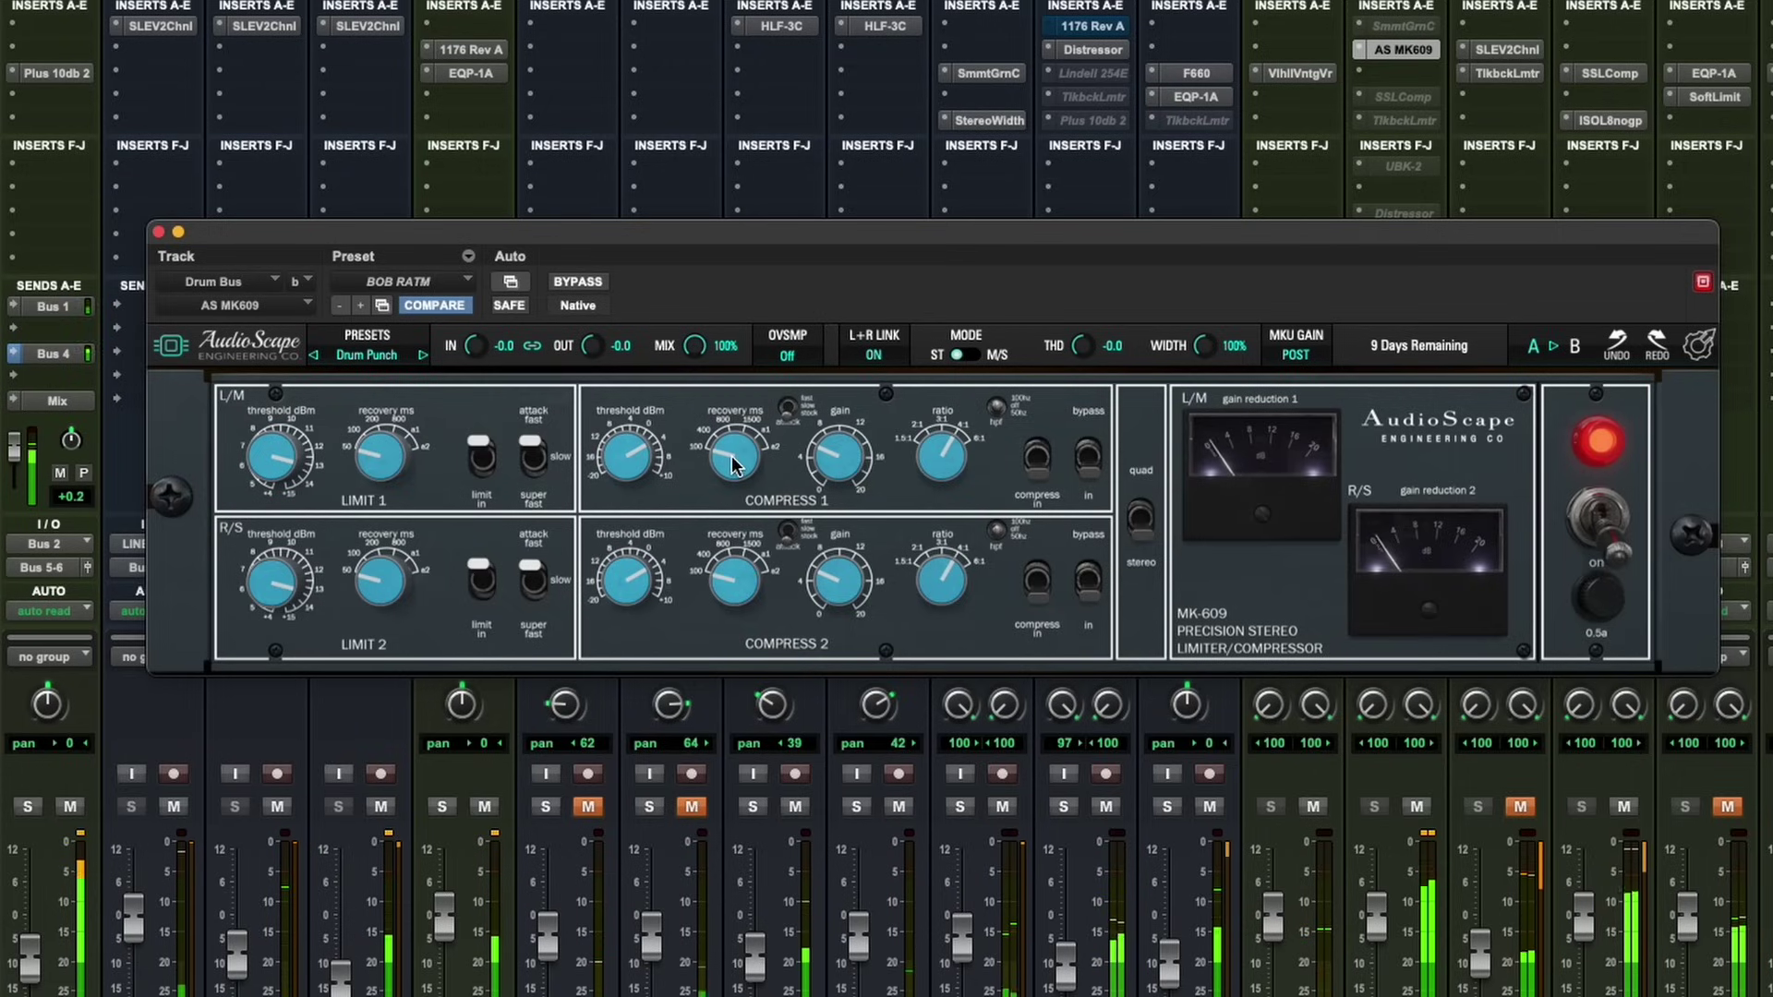
left_click_drag(734, 465, 742, 440)
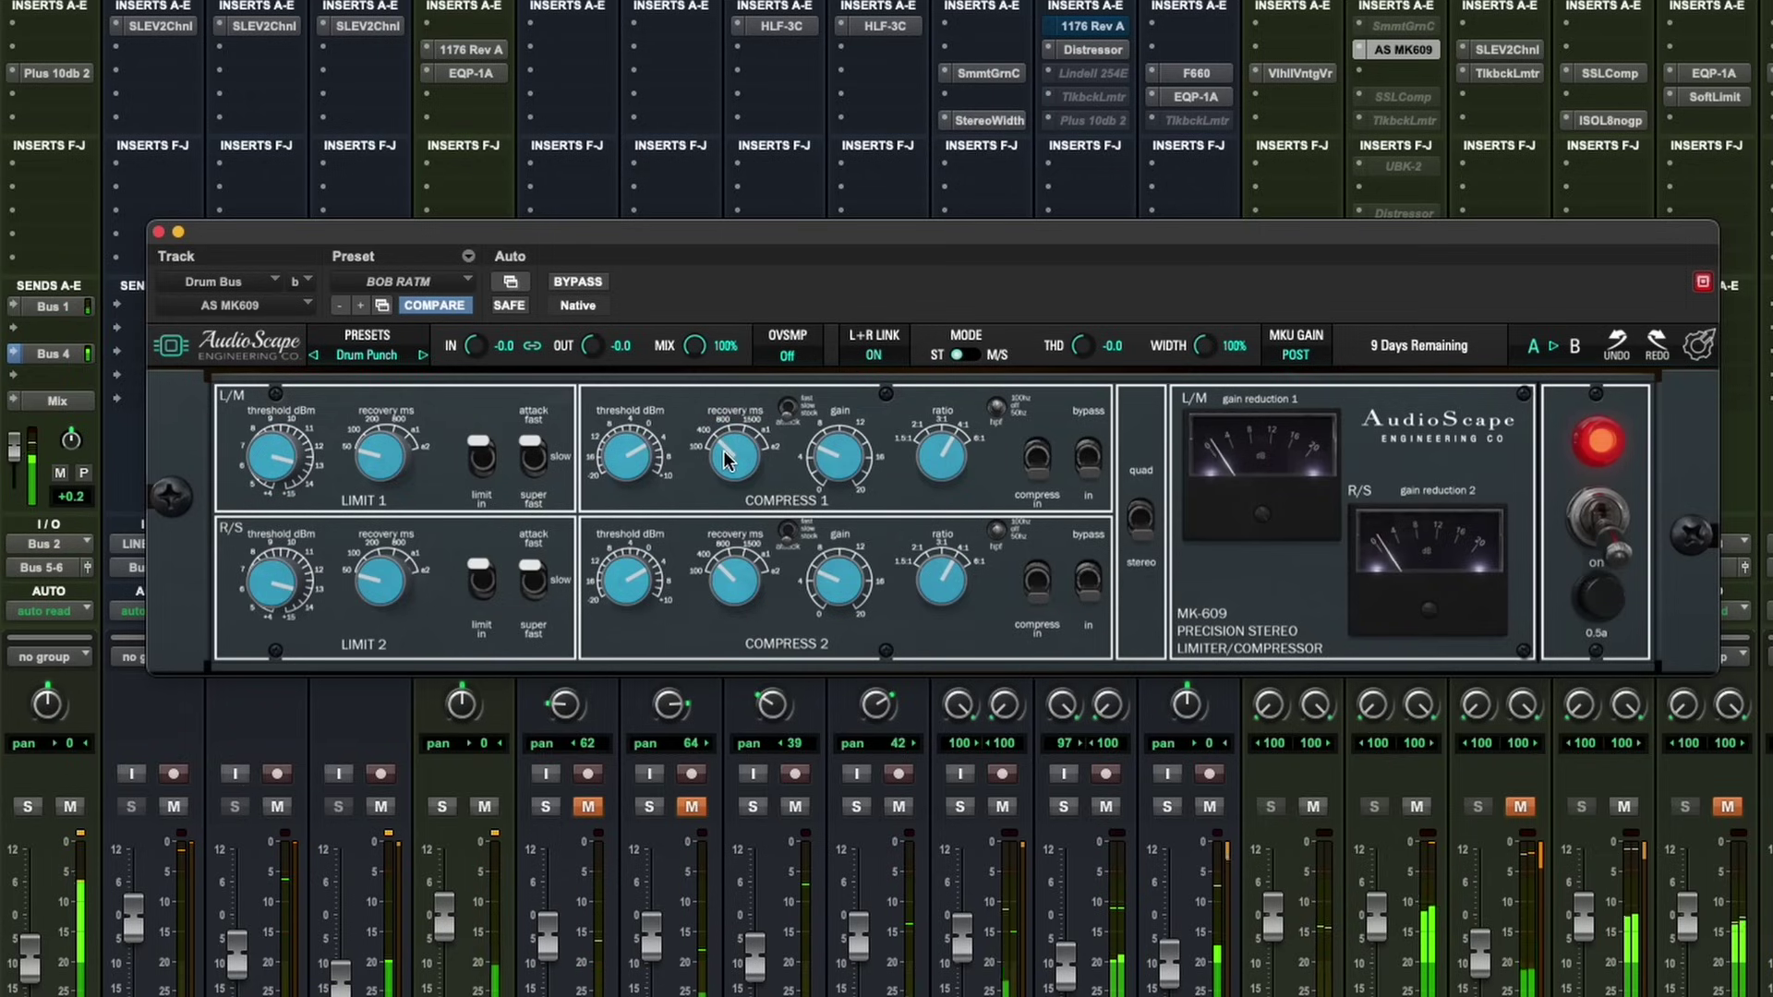
left_click_drag(727, 459, 731, 415)
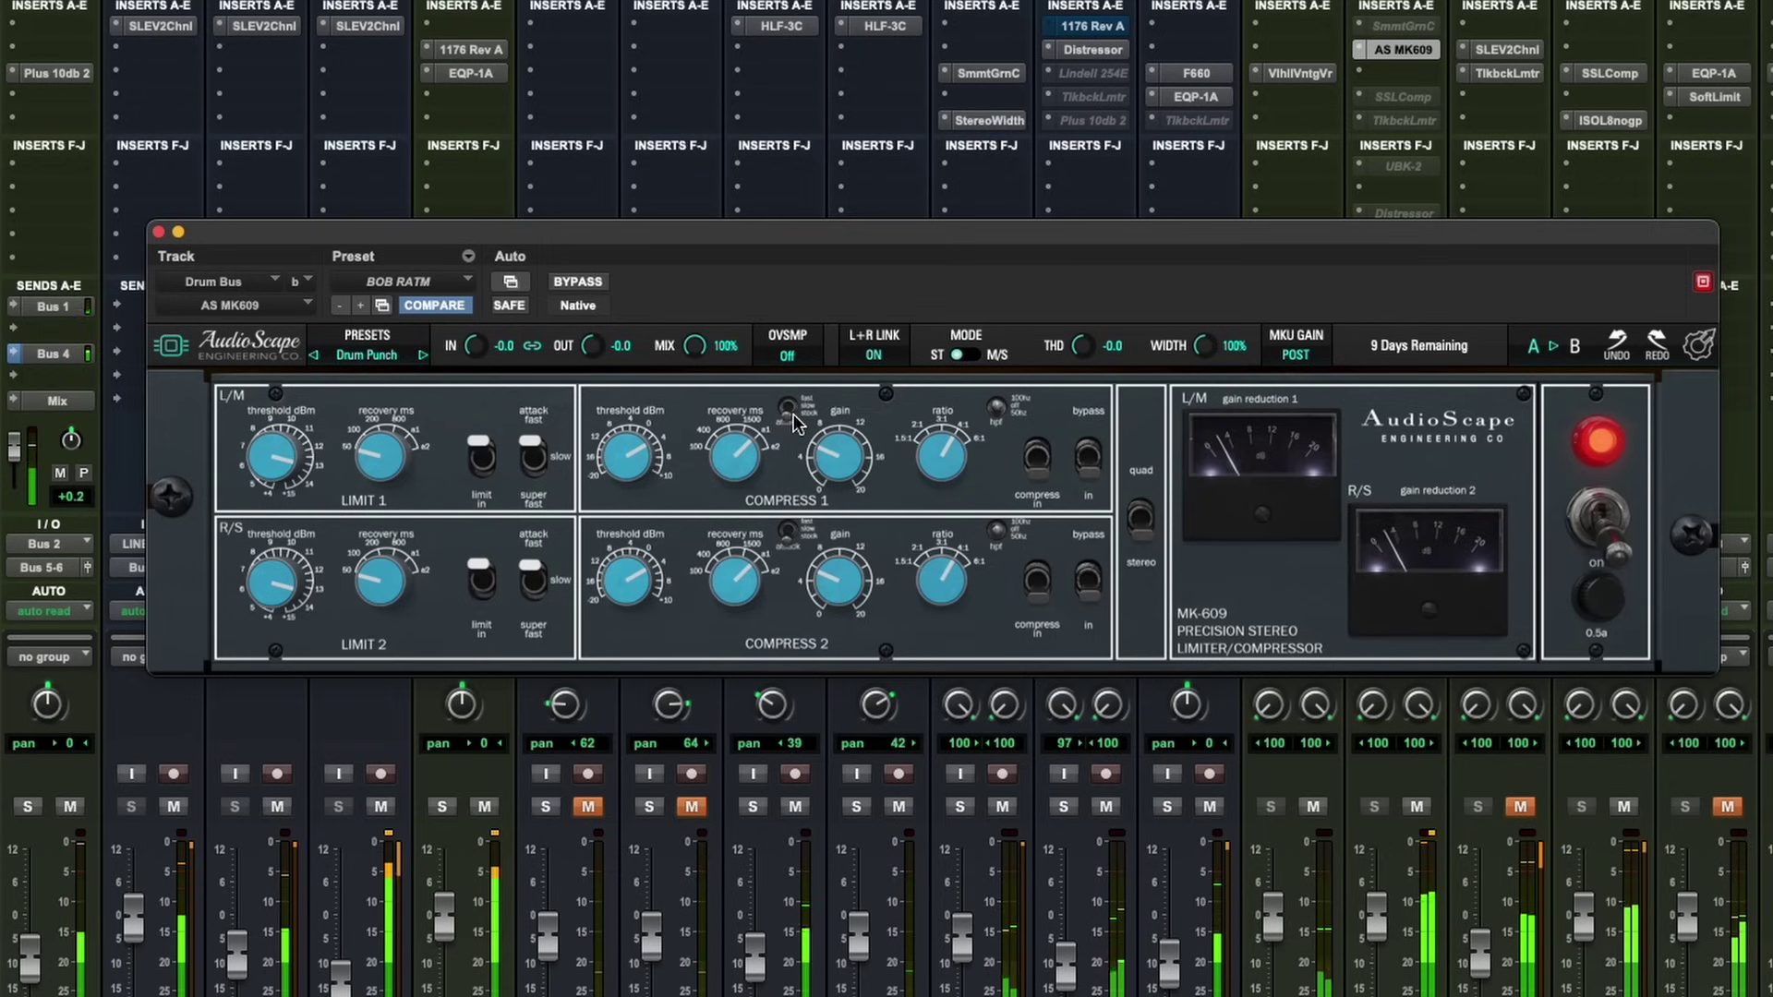
Step: Compare the MK609 compressor section in and out, auditioning the limiter alone, and leave both sections switched in
left_click(1048, 476)
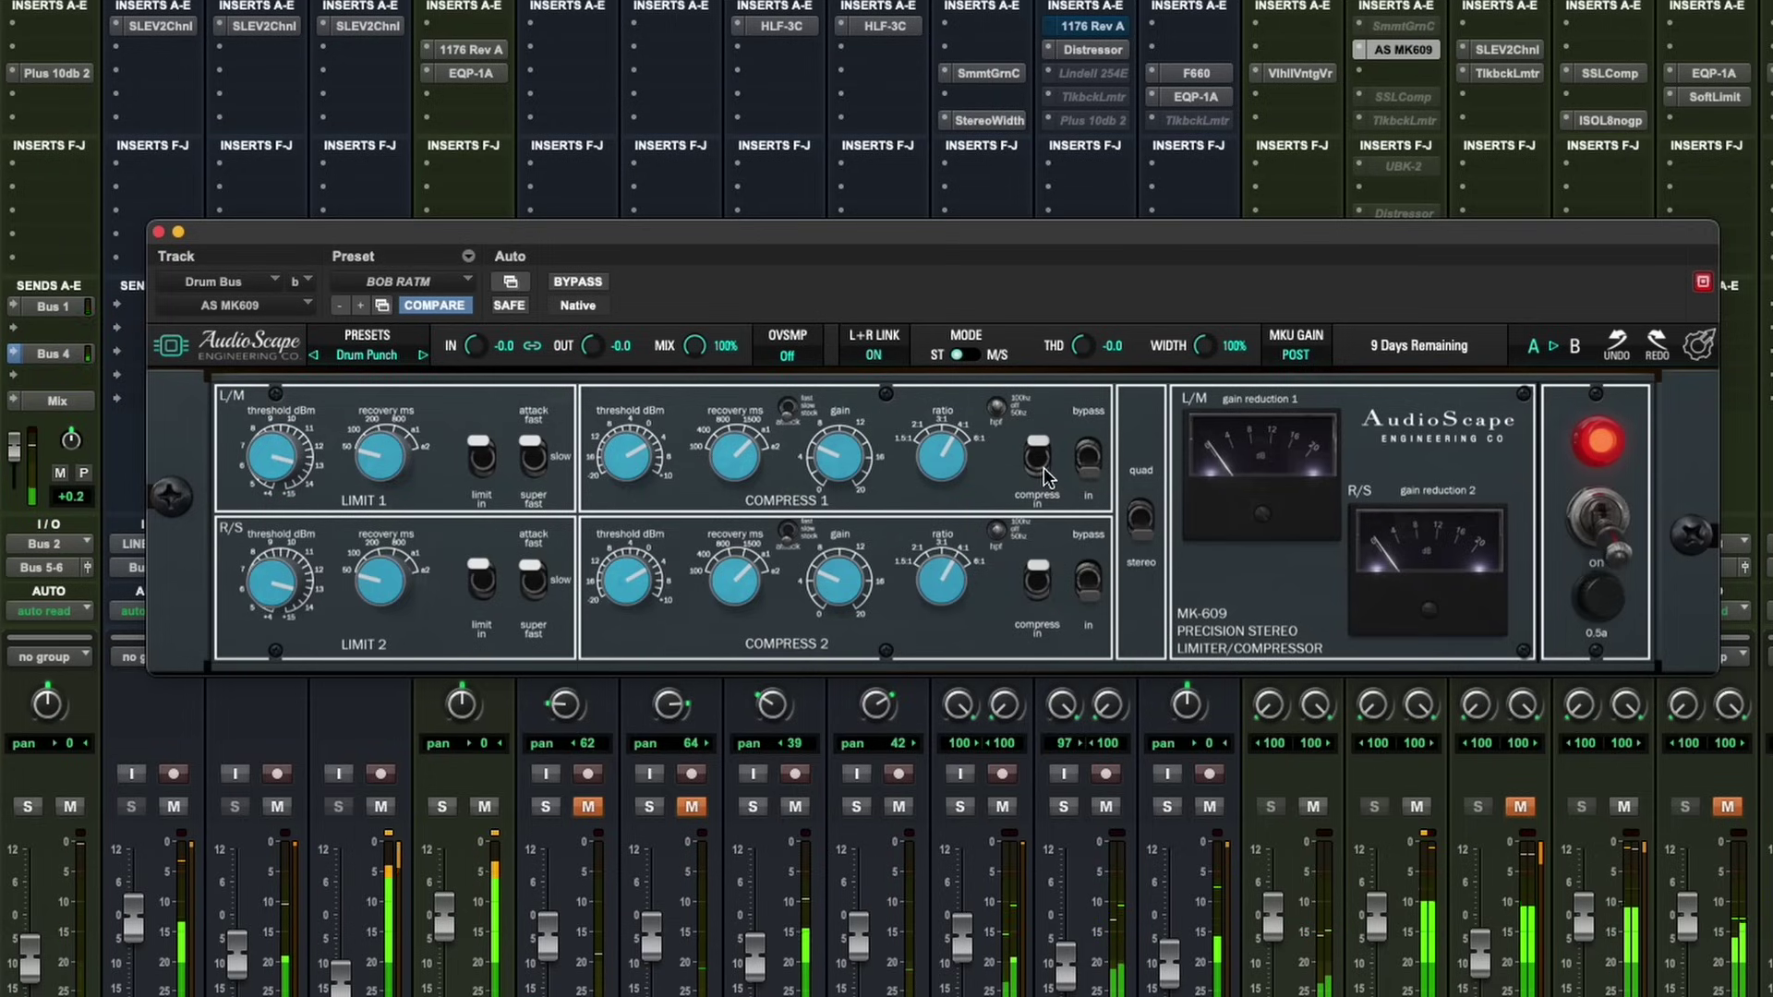
left_click(1048, 477)
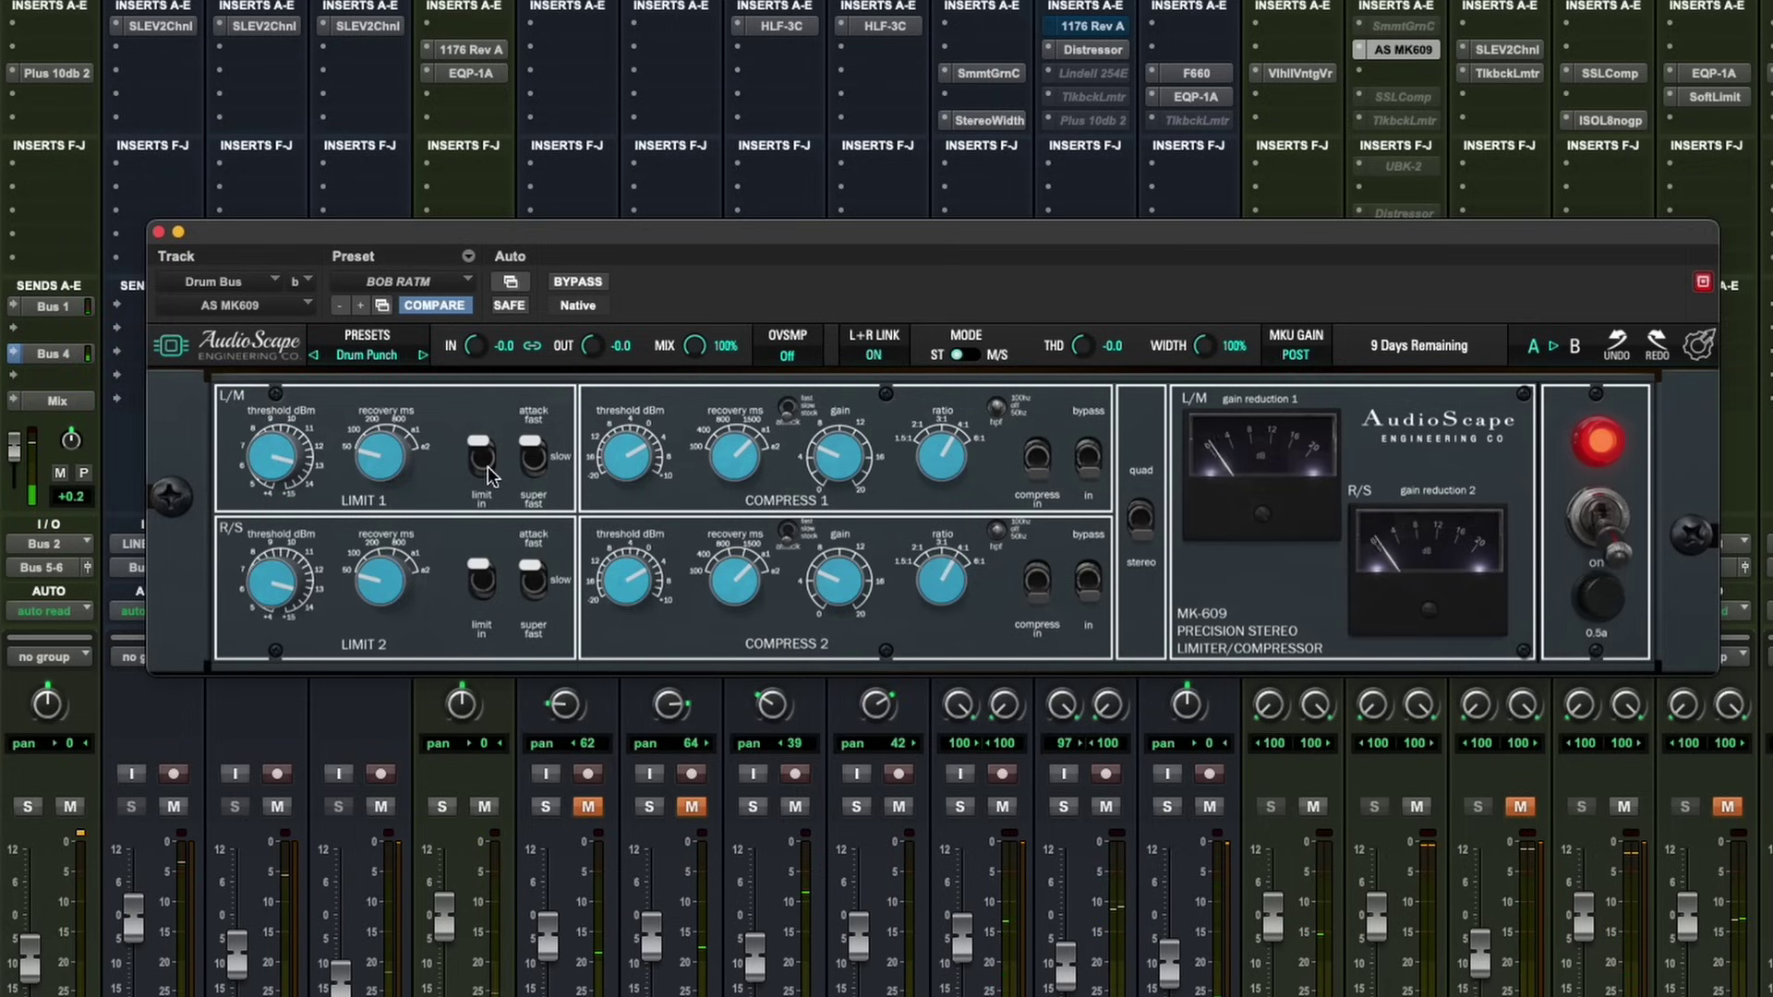
left_click(1039, 476)
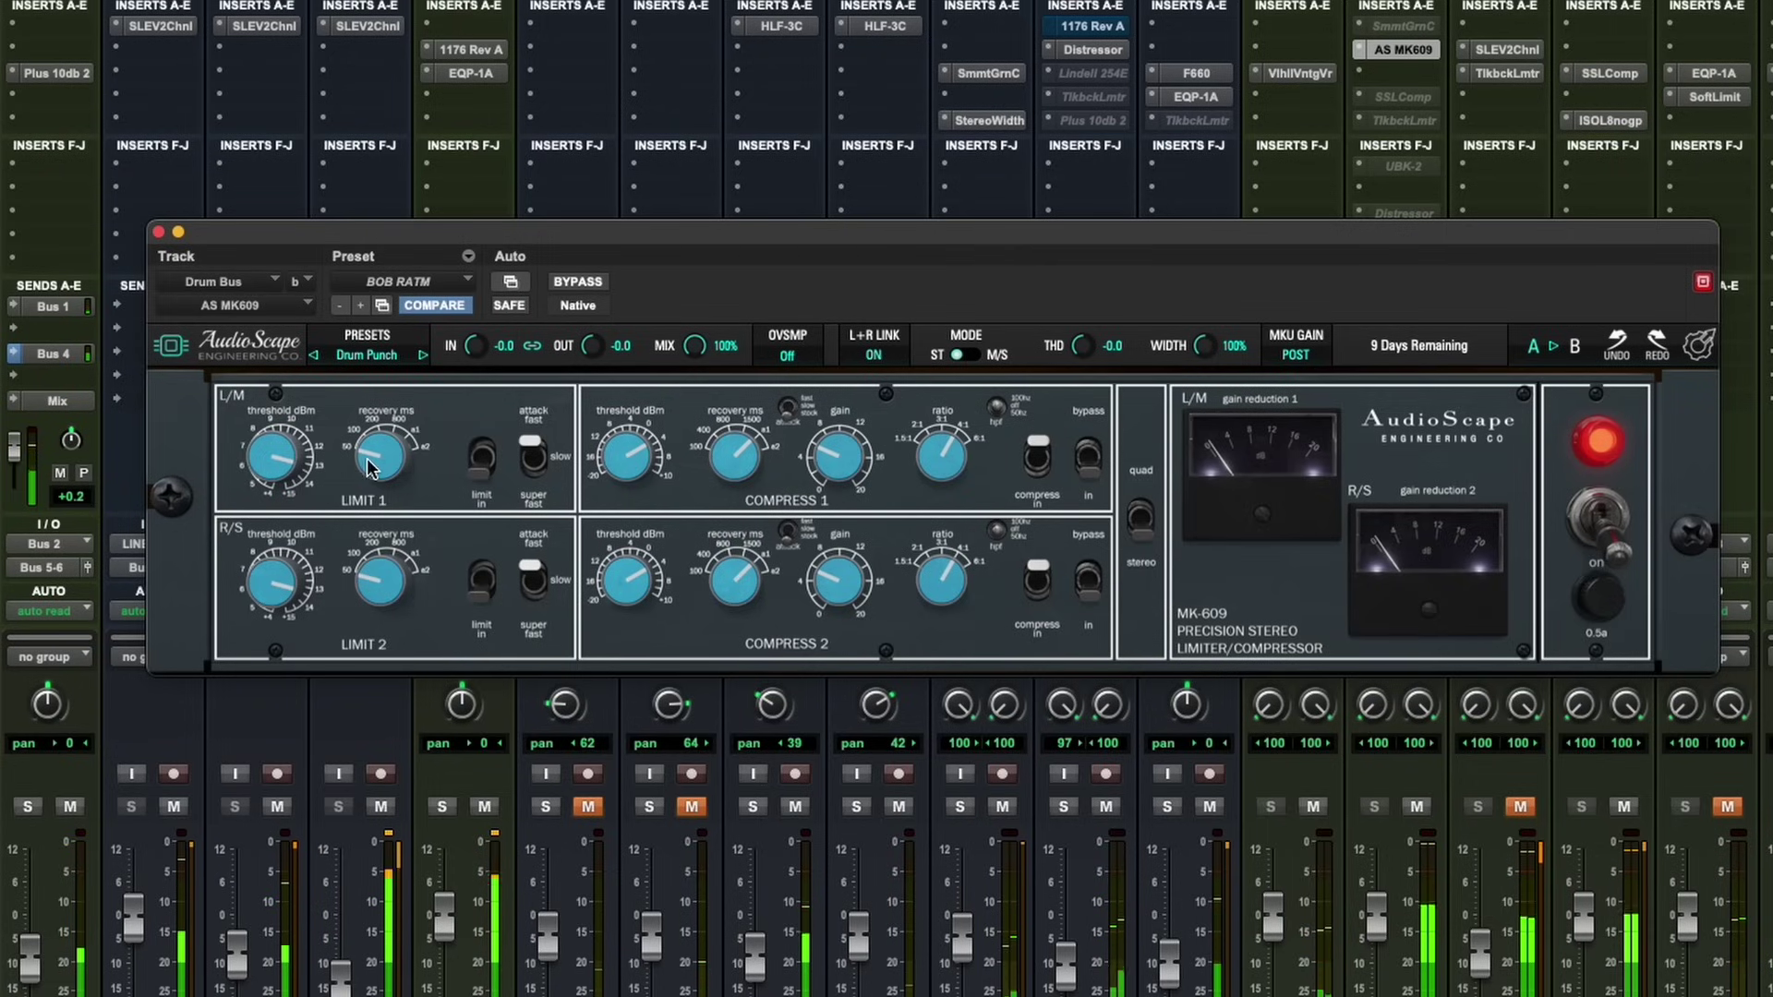
left_click(1035, 469)
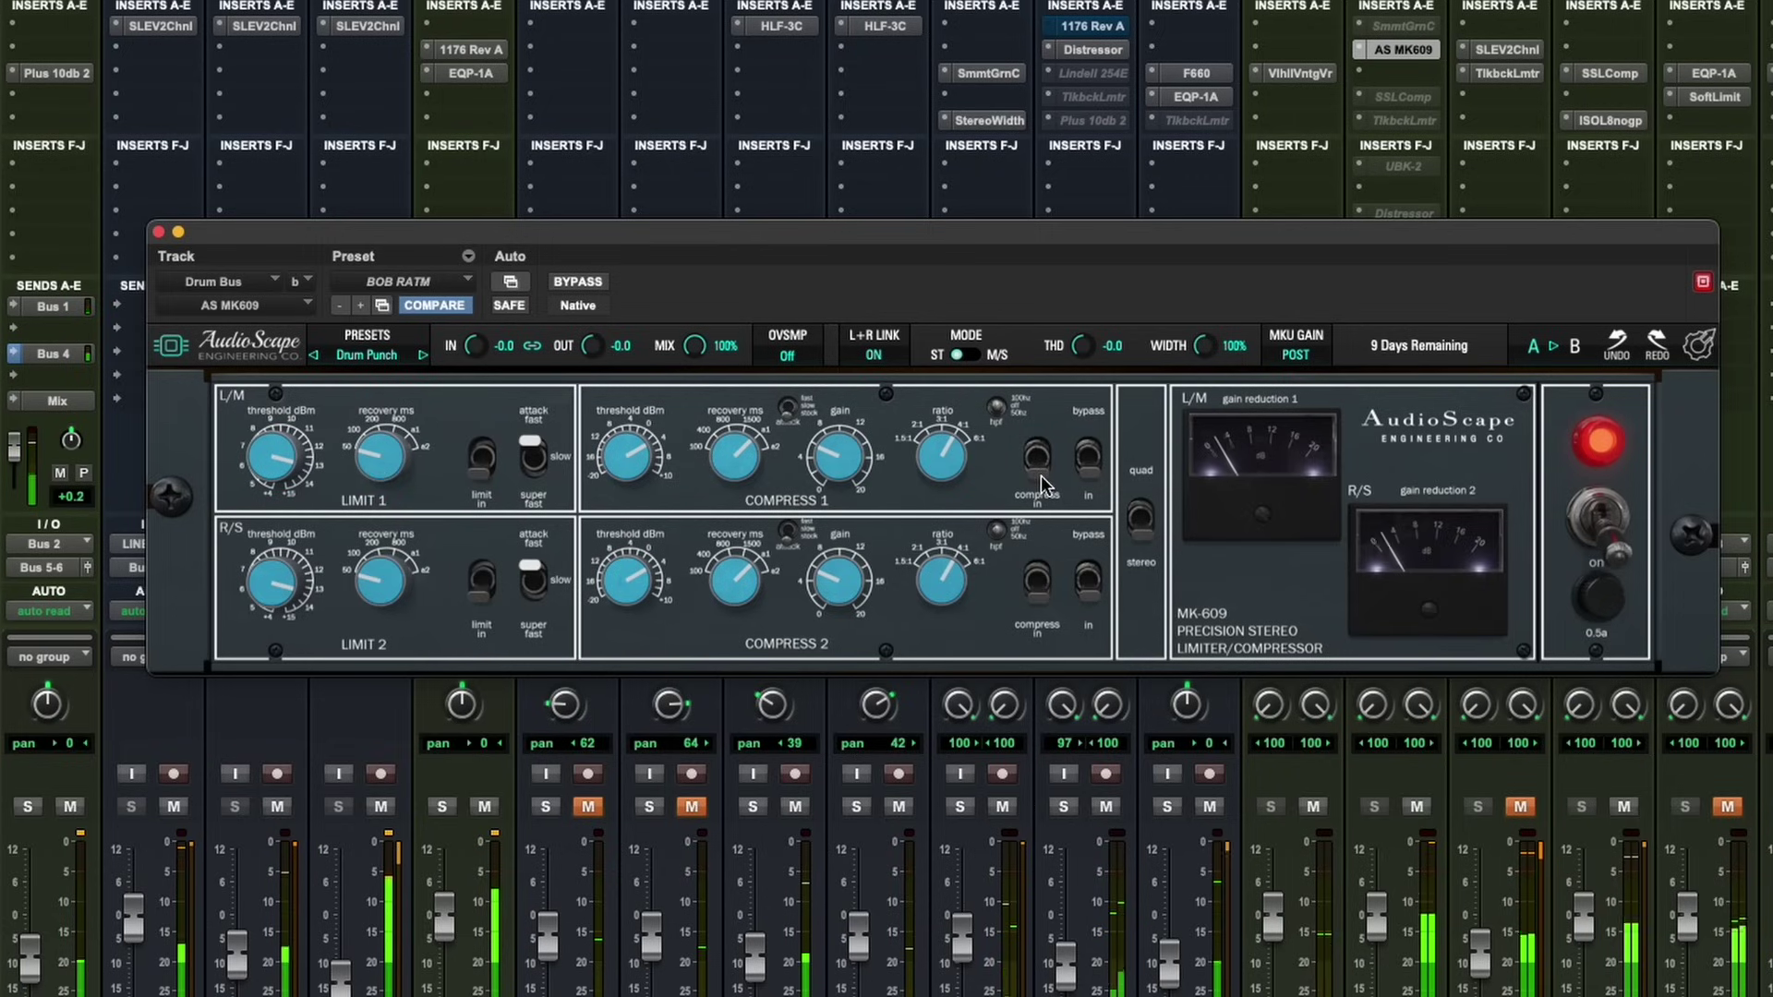
Step: Compare the whole MK609 on Drum Bus bypassed and active, move its window clear of the inserts, and close it
left_click(573, 281)
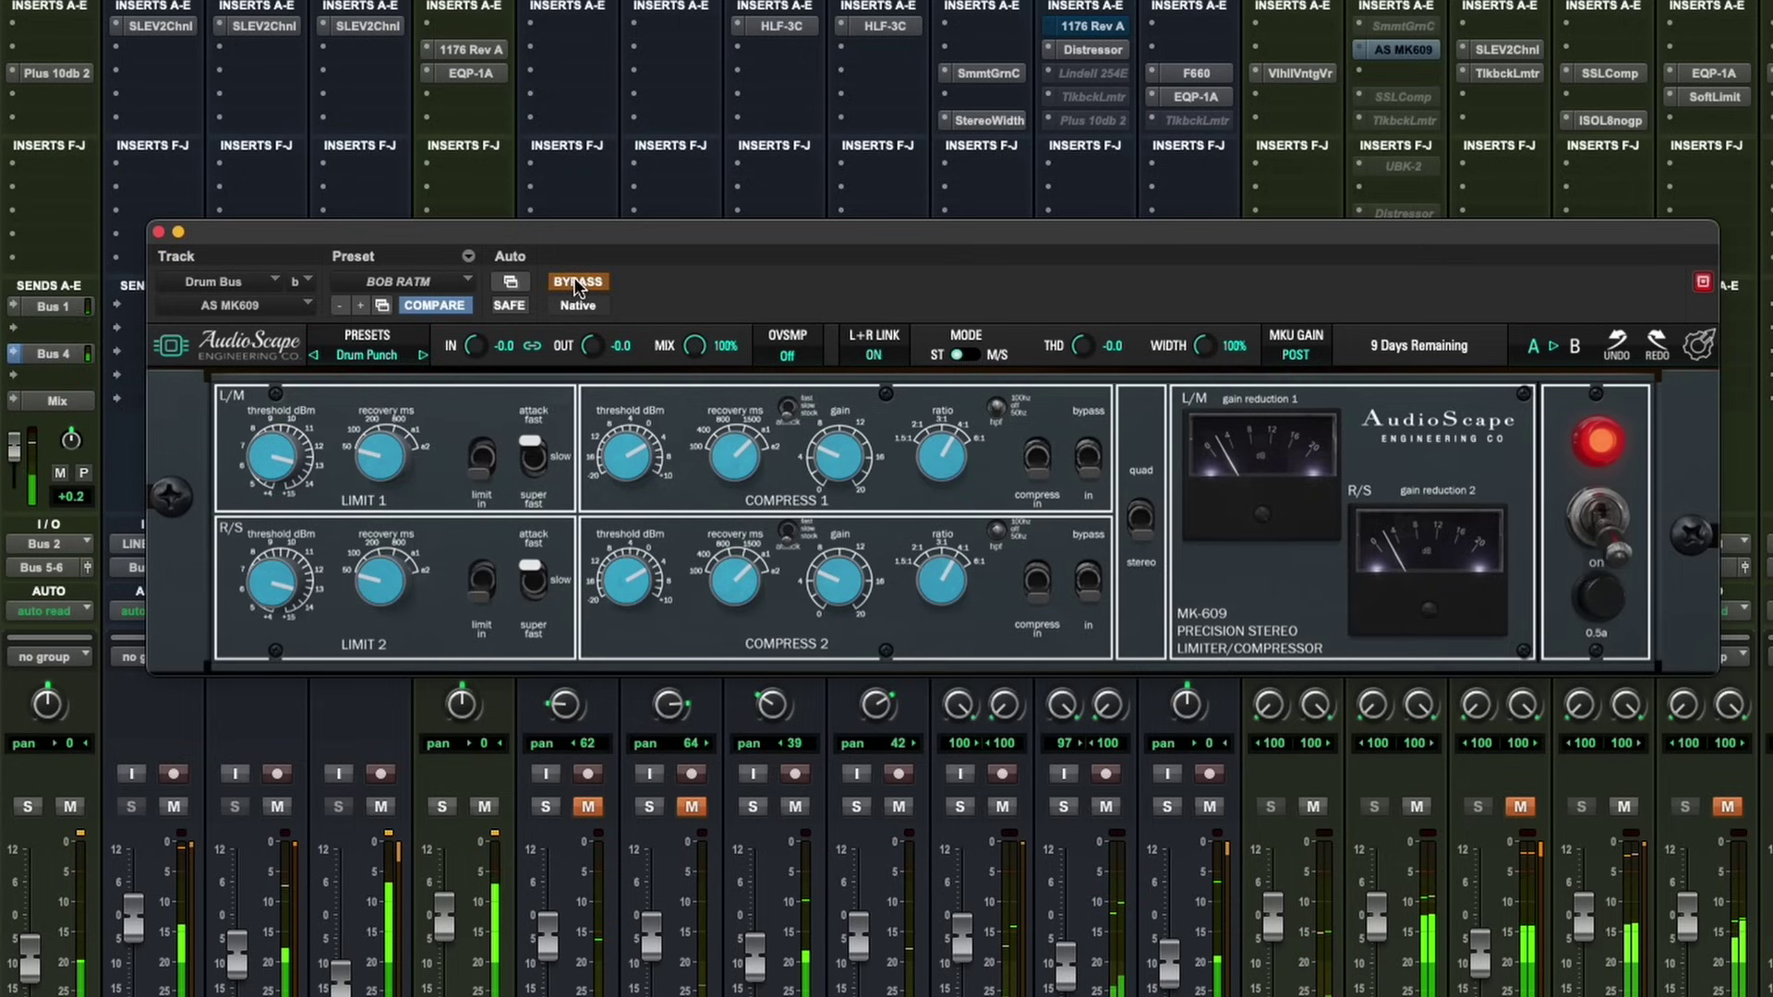
left_click(574, 282)
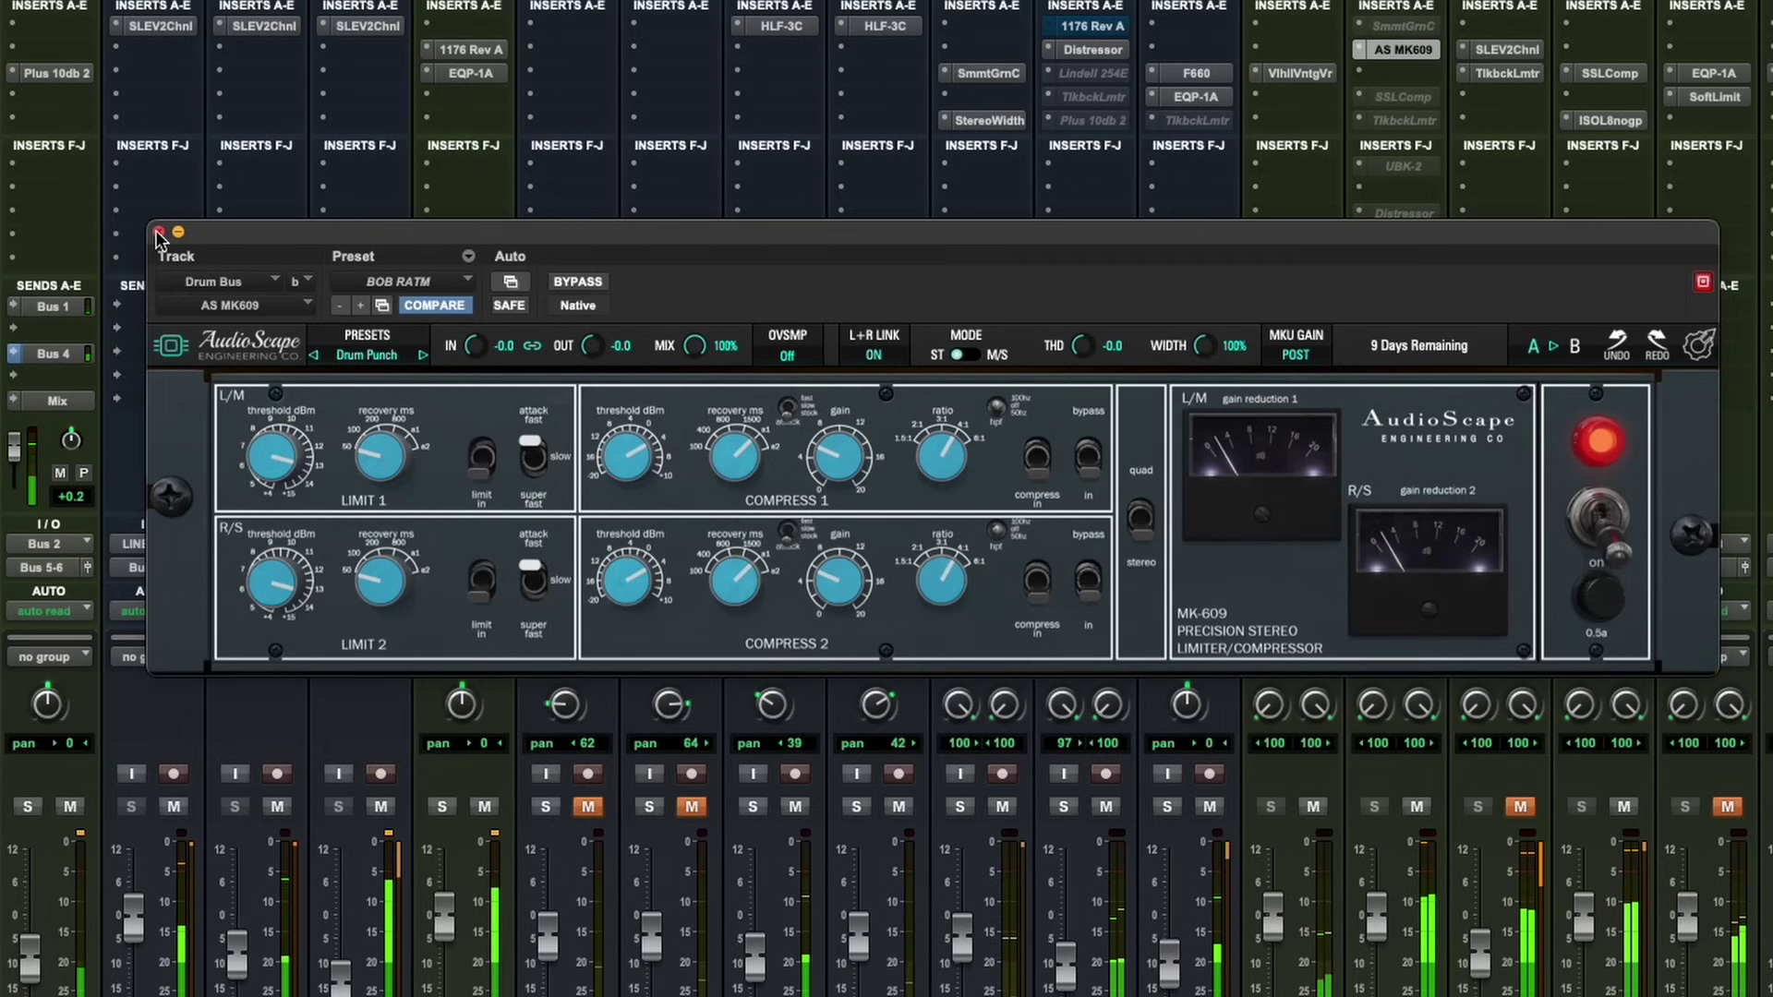
left_click_drag(1267, 255, 1263, 286)
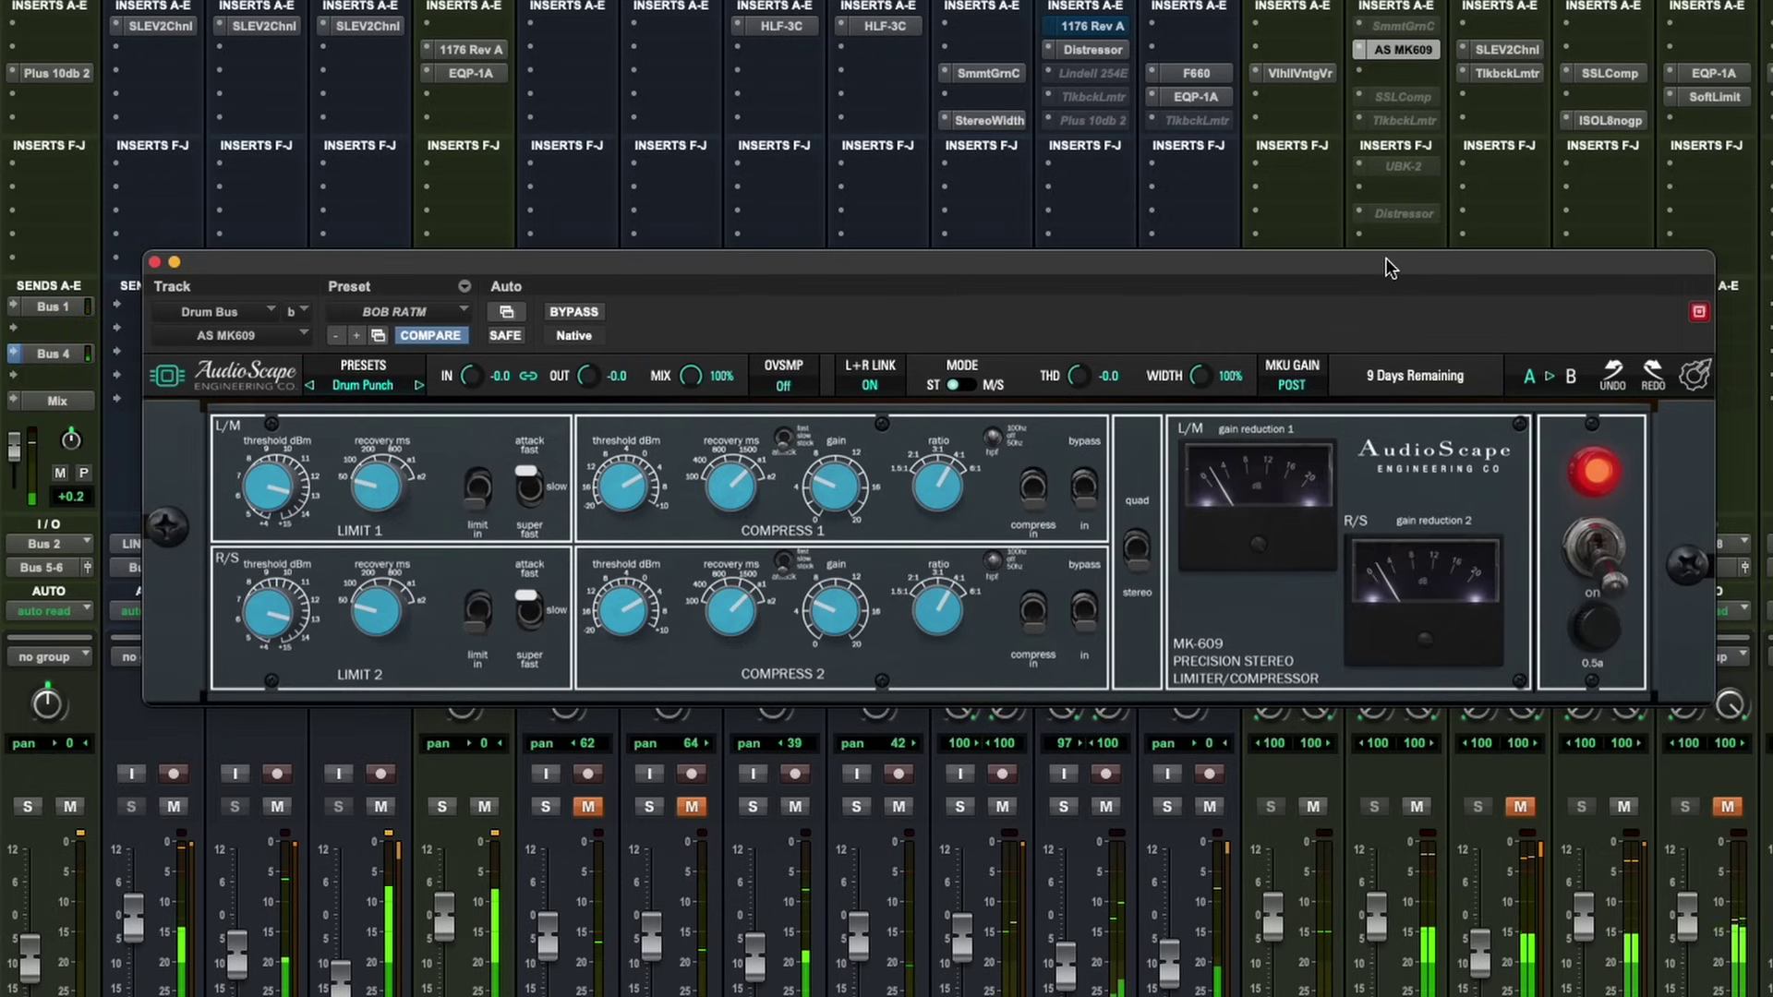
left_click_drag(1385, 268, 1385, 225)
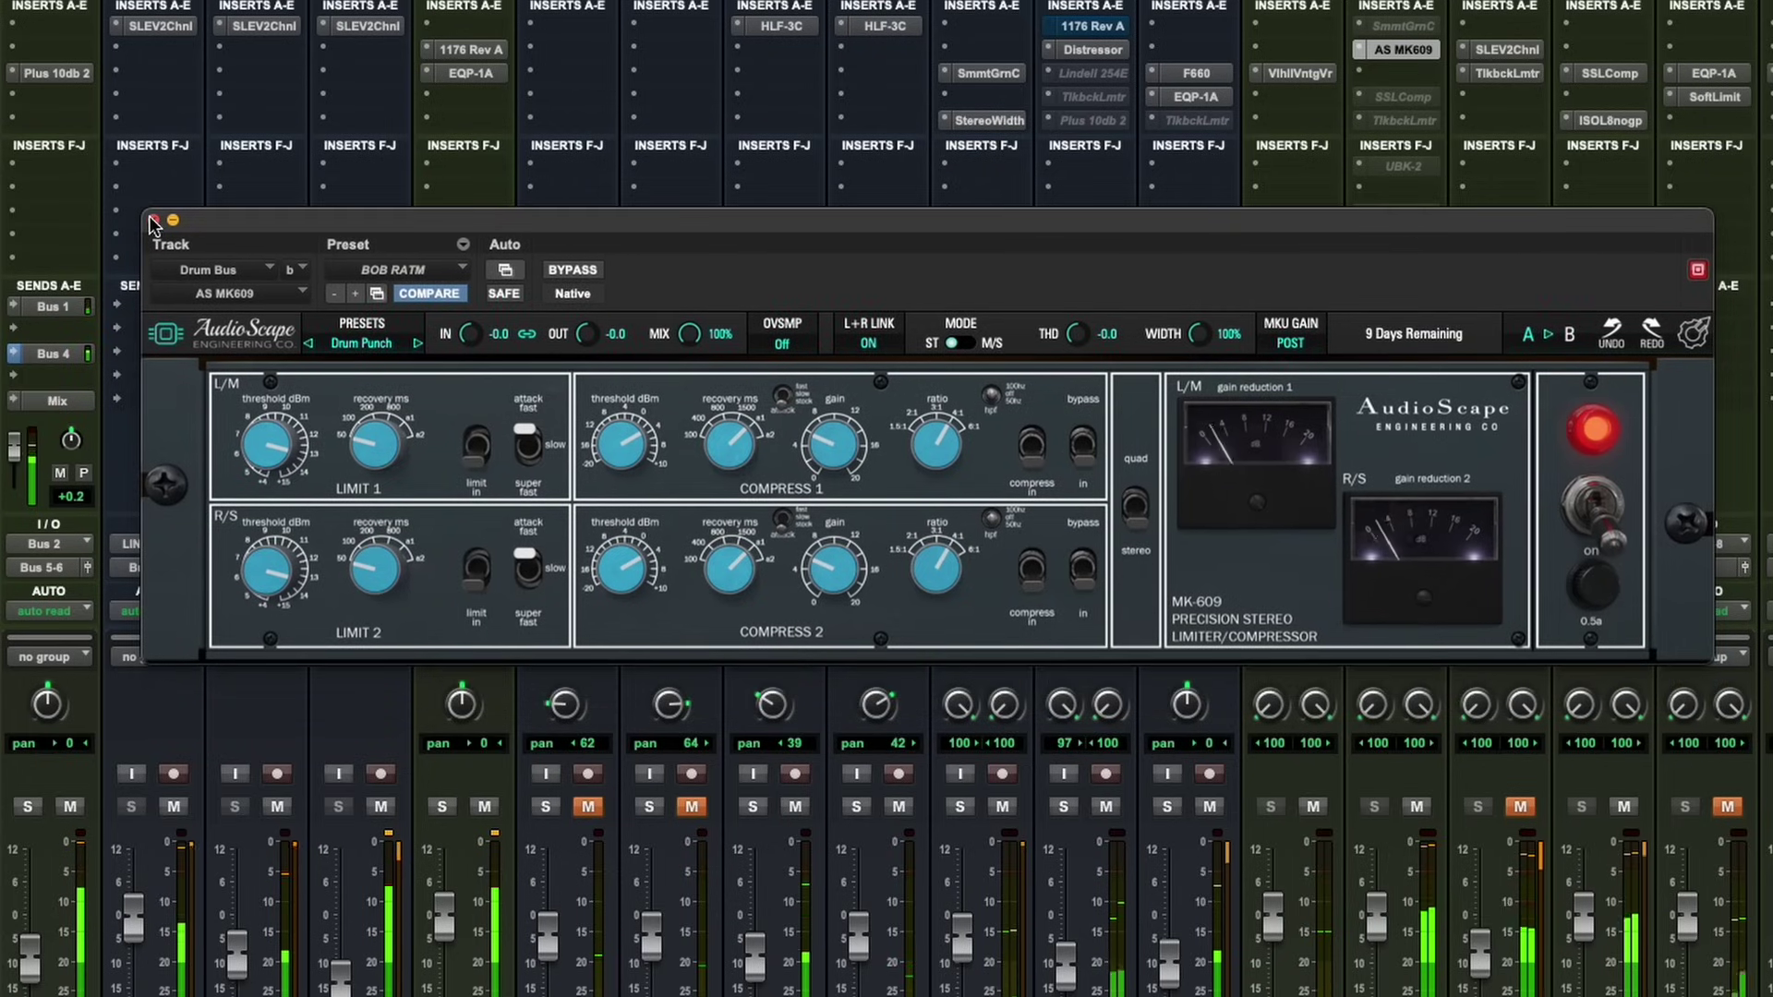
left_click(154, 220)
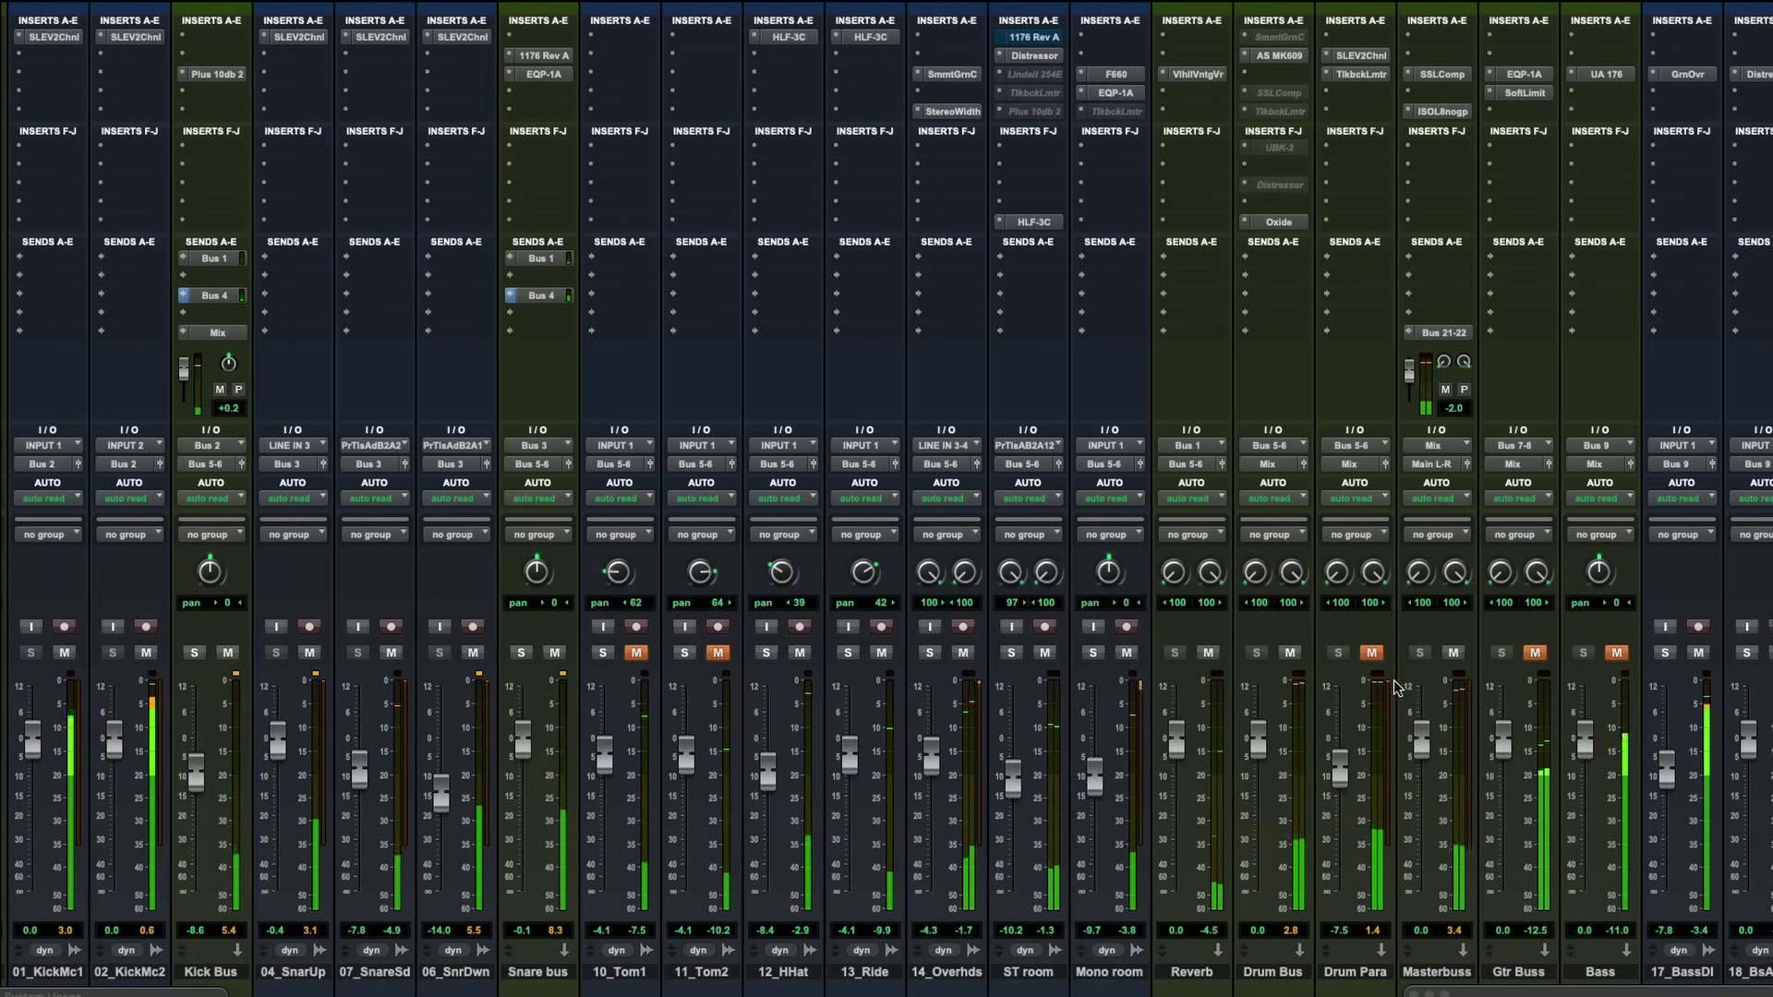
Step: Mute Masterbuss, reopen the MK609 on Drum Bus for another look, and close the plug-in
left_click(1454, 653)
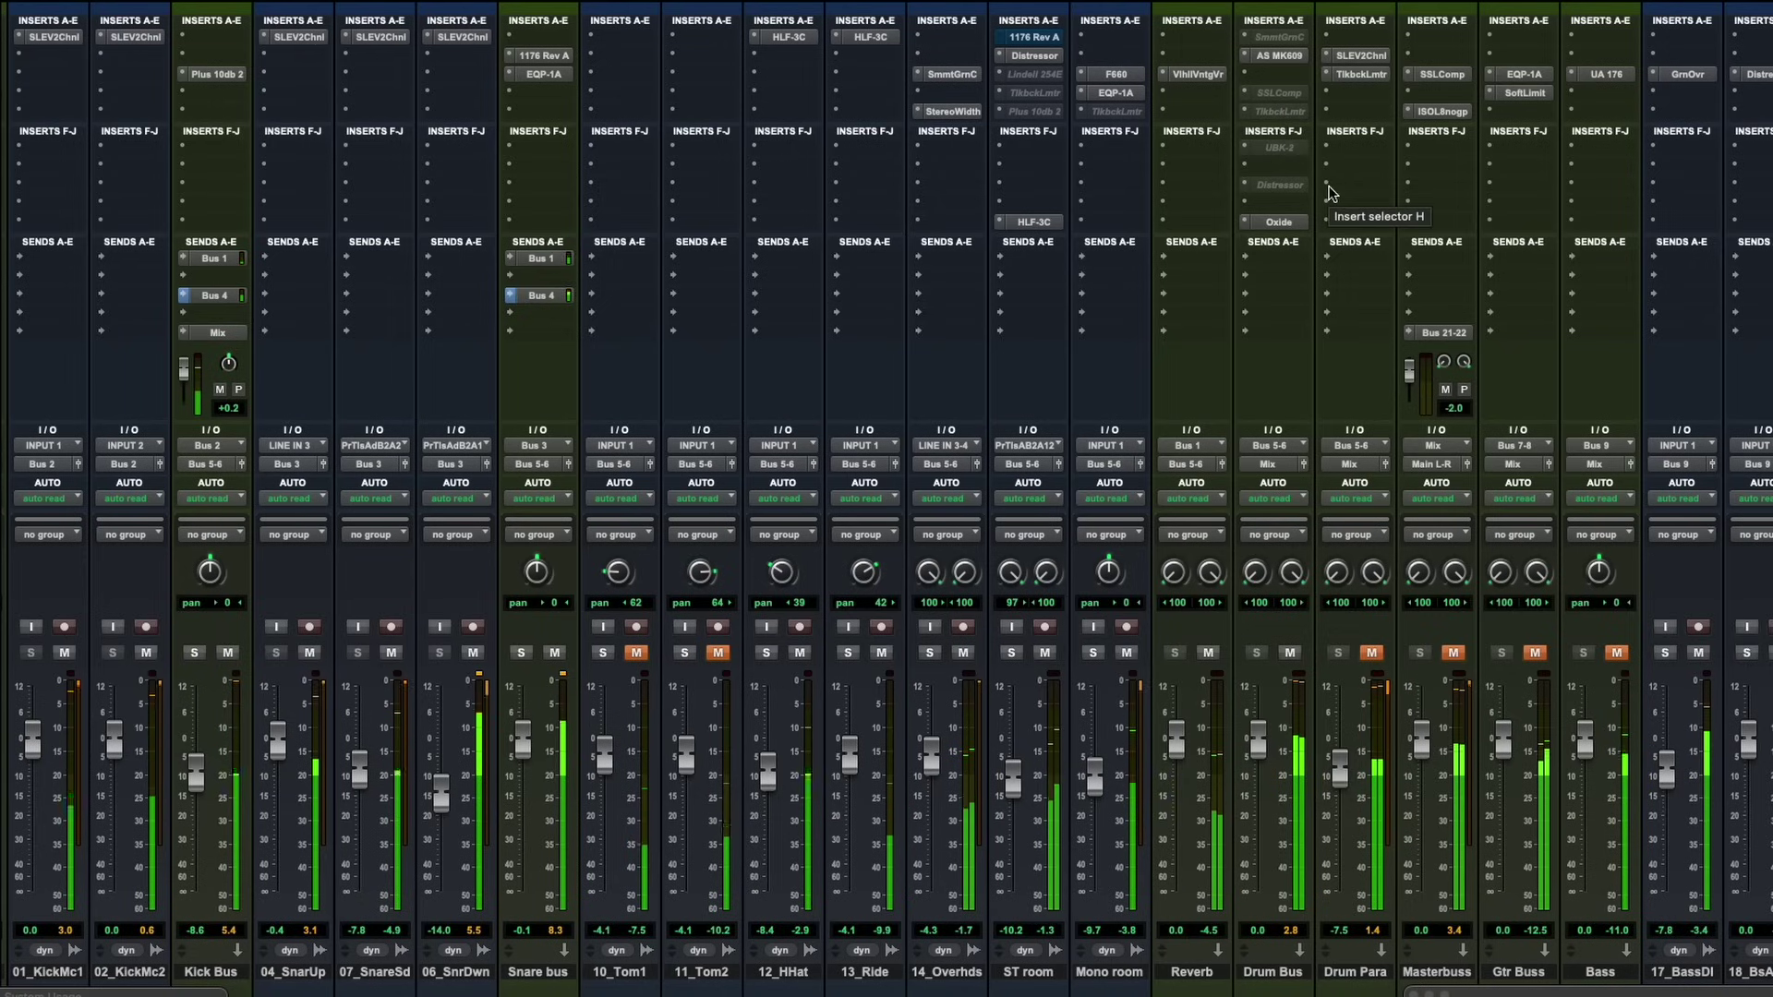
left_click(1281, 55)
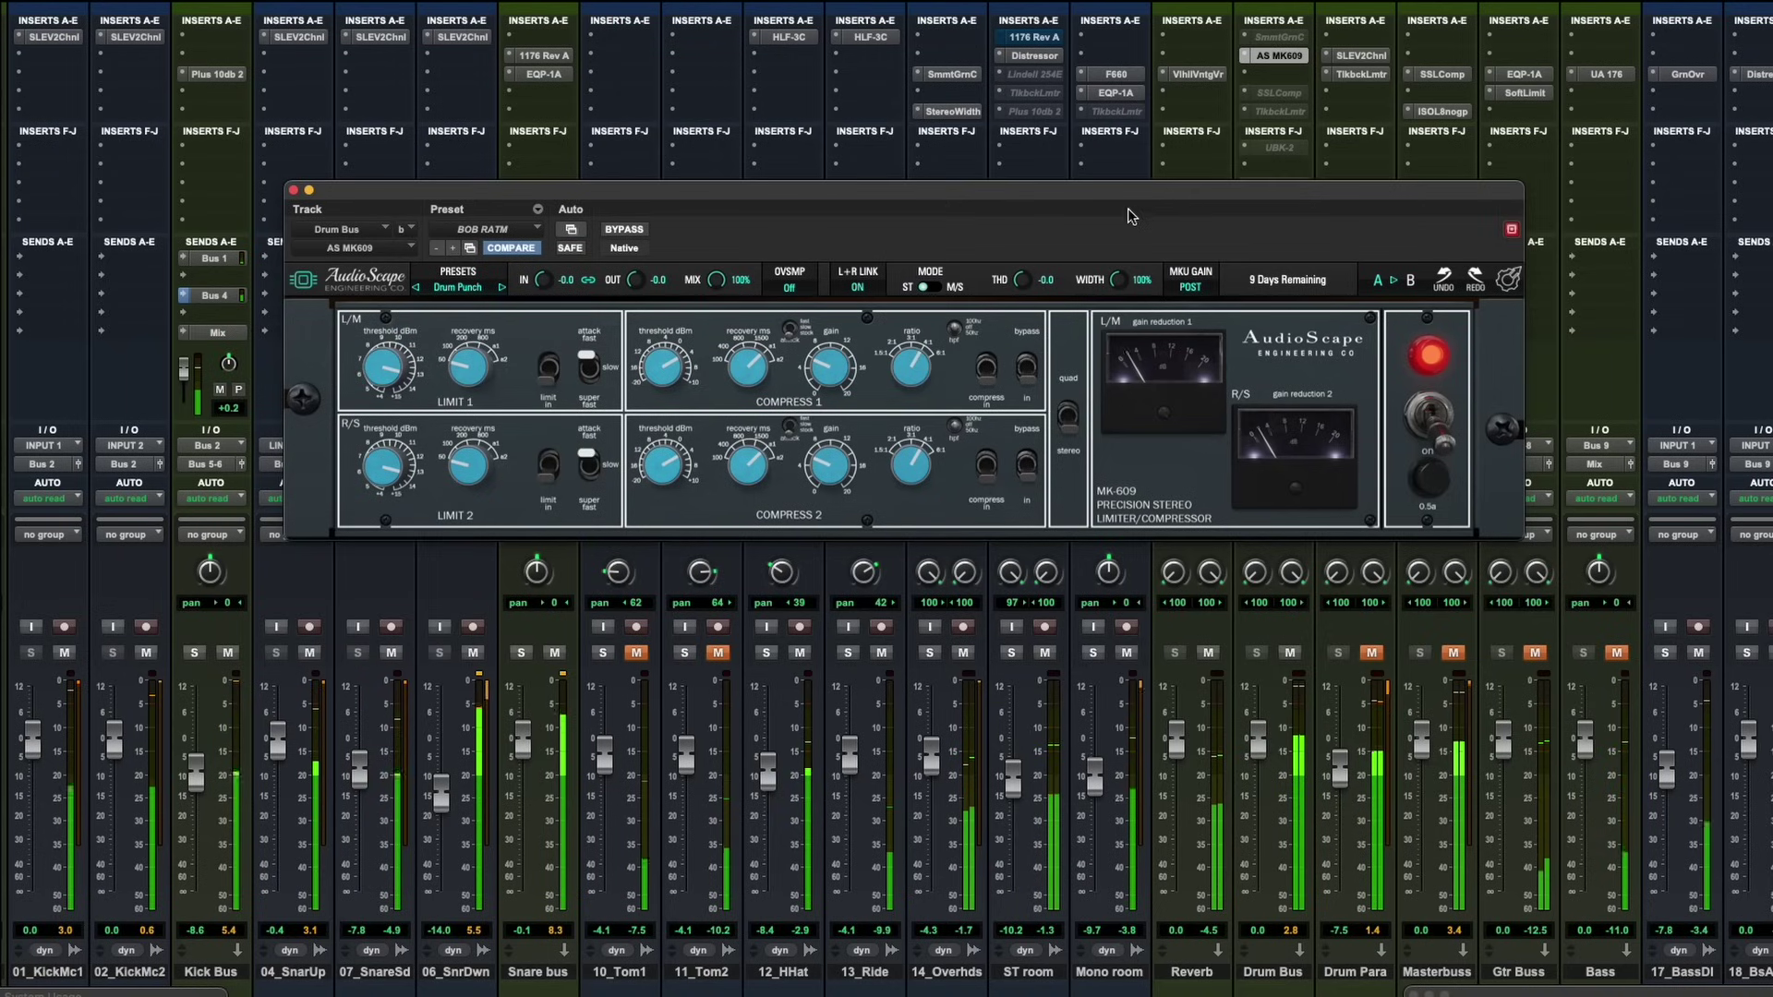
left_click(292, 192)
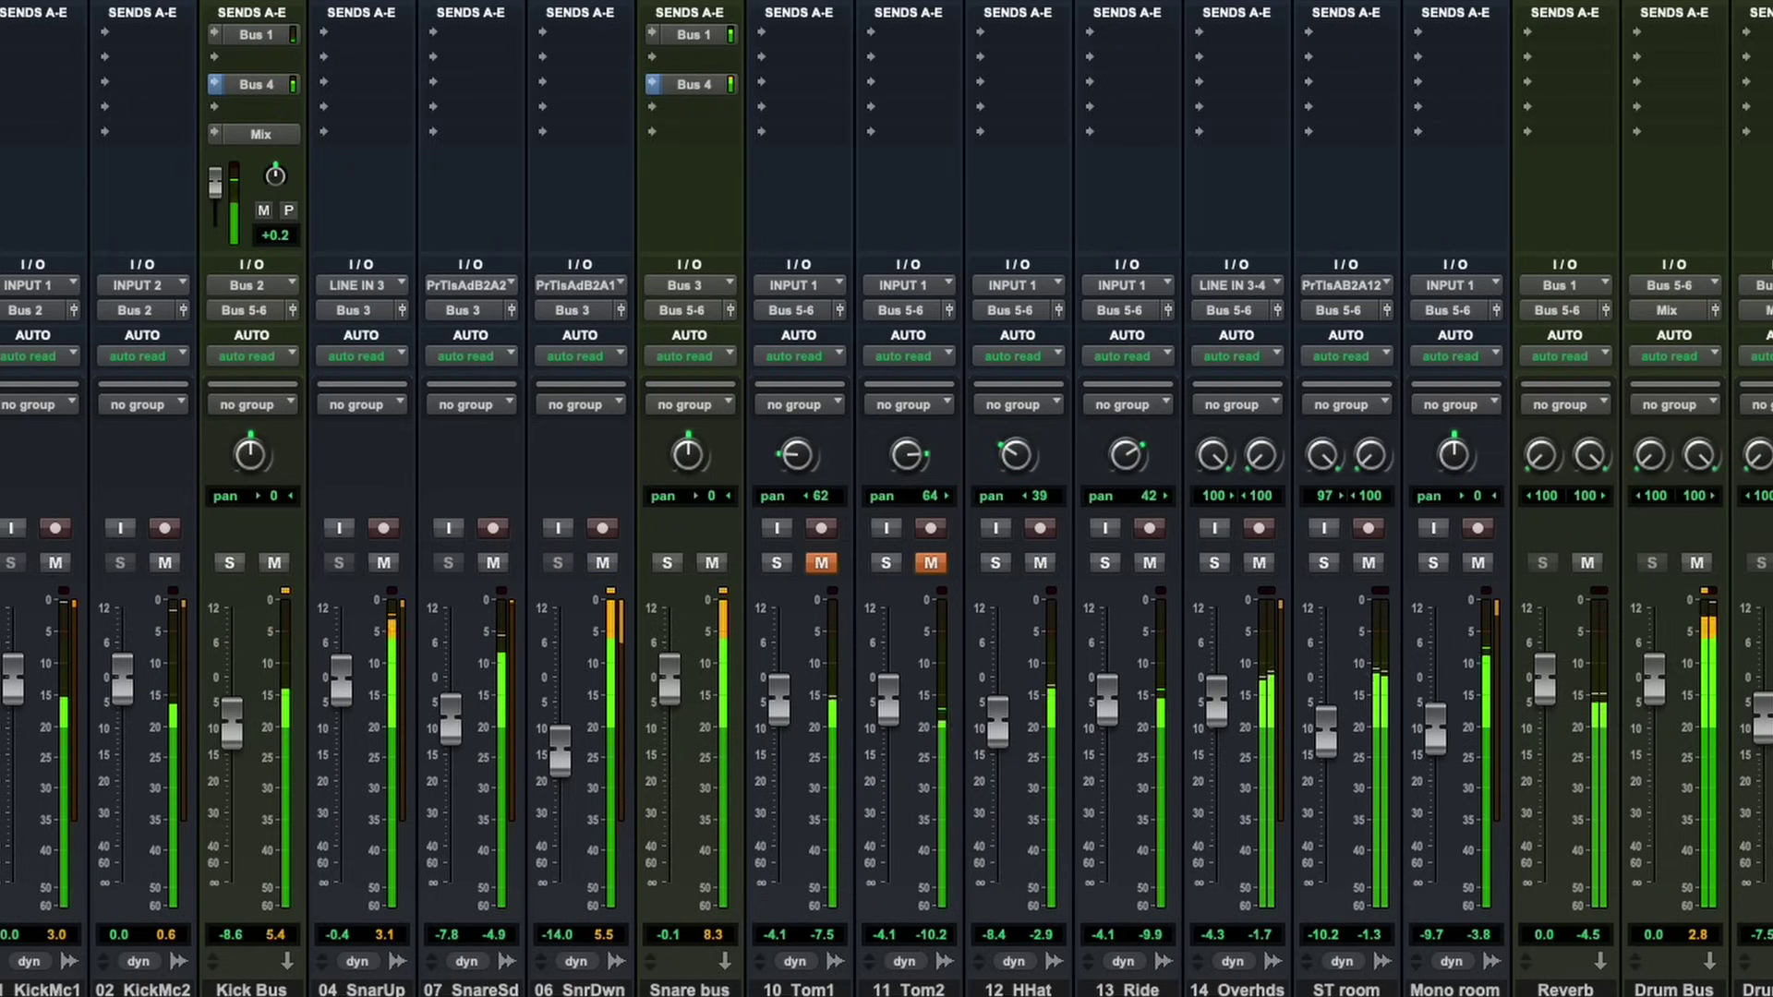
Step: With Kick Bus's Mix send muted, audition its fader at about -1.1 dB, lower it to -9.4 dB, and unmute the send
left_click(264, 211)
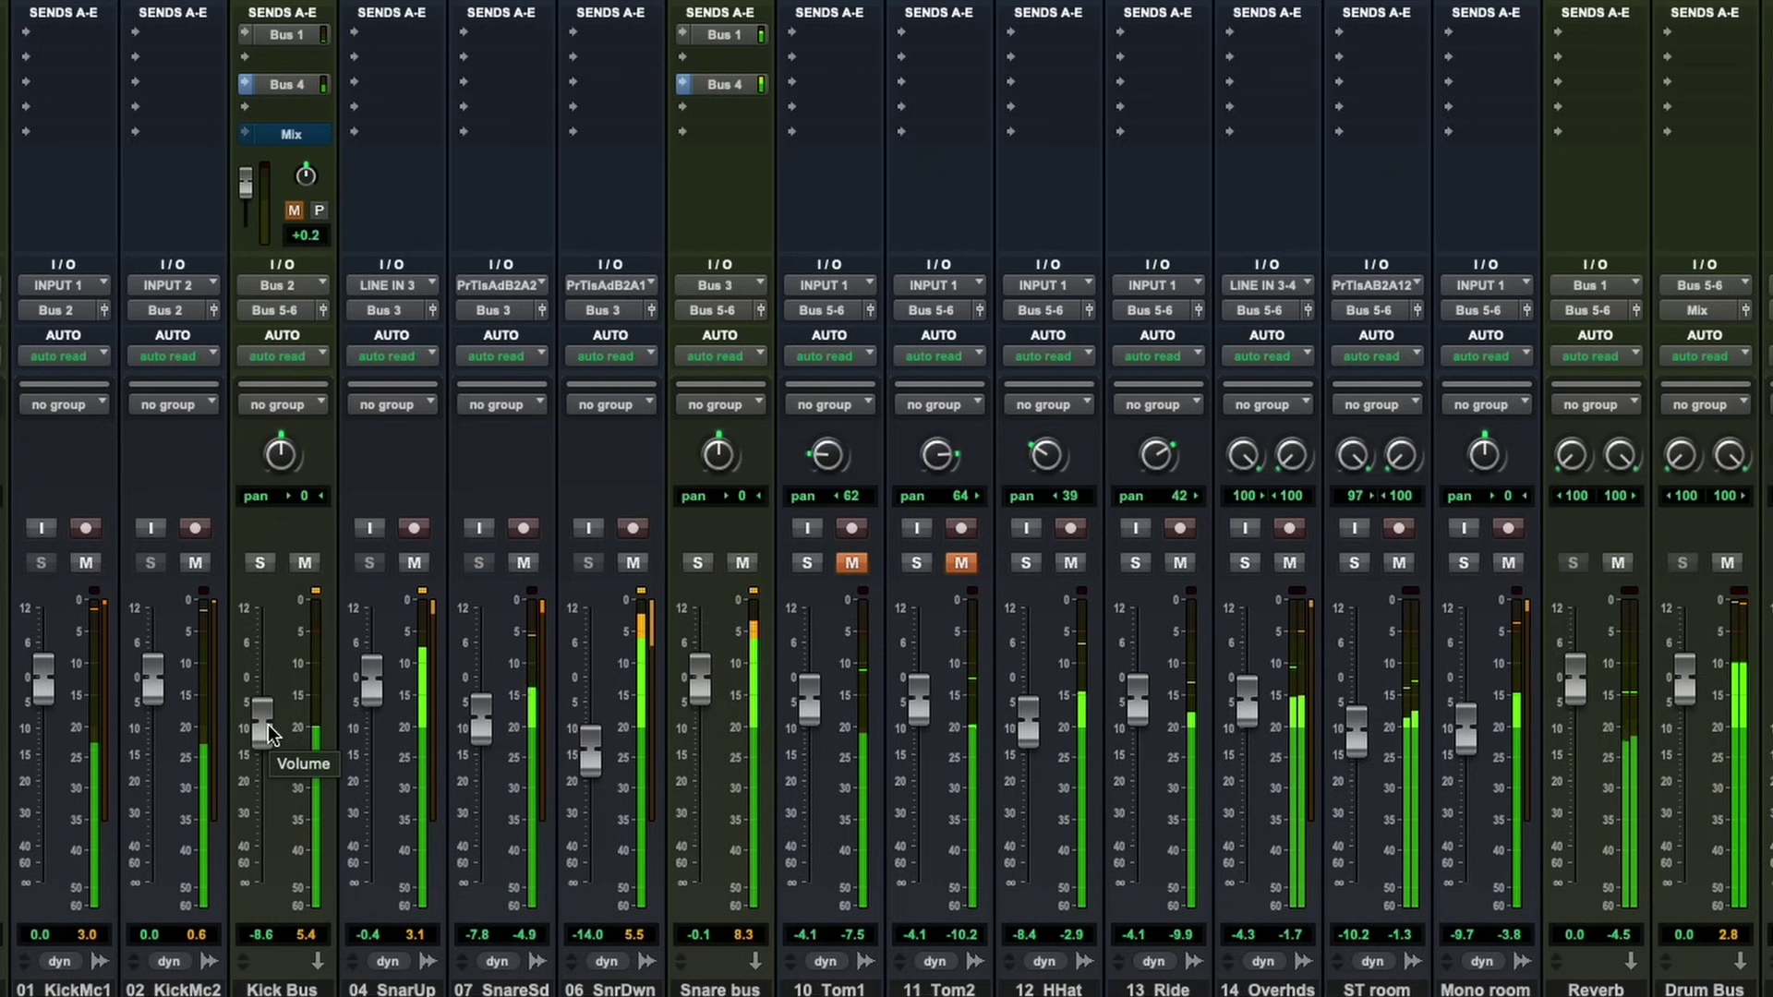
left_click_drag(268, 727, 271, 685)
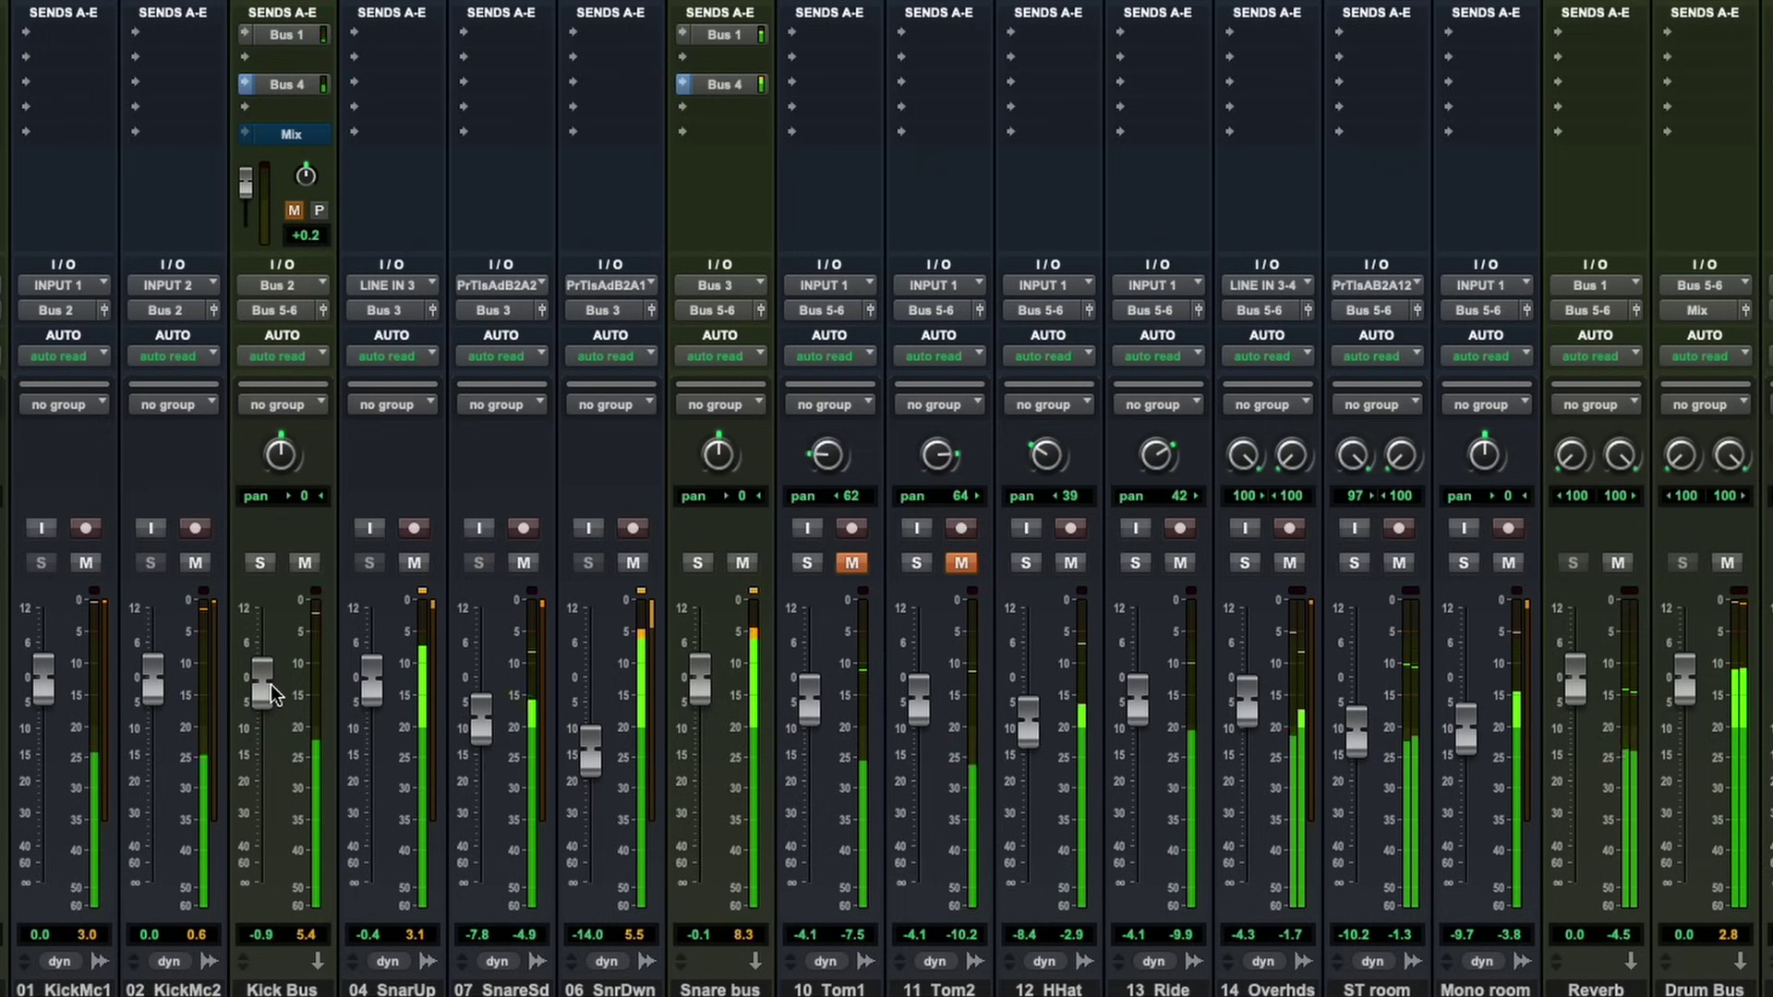
left_click_drag(274, 695, 275, 696)
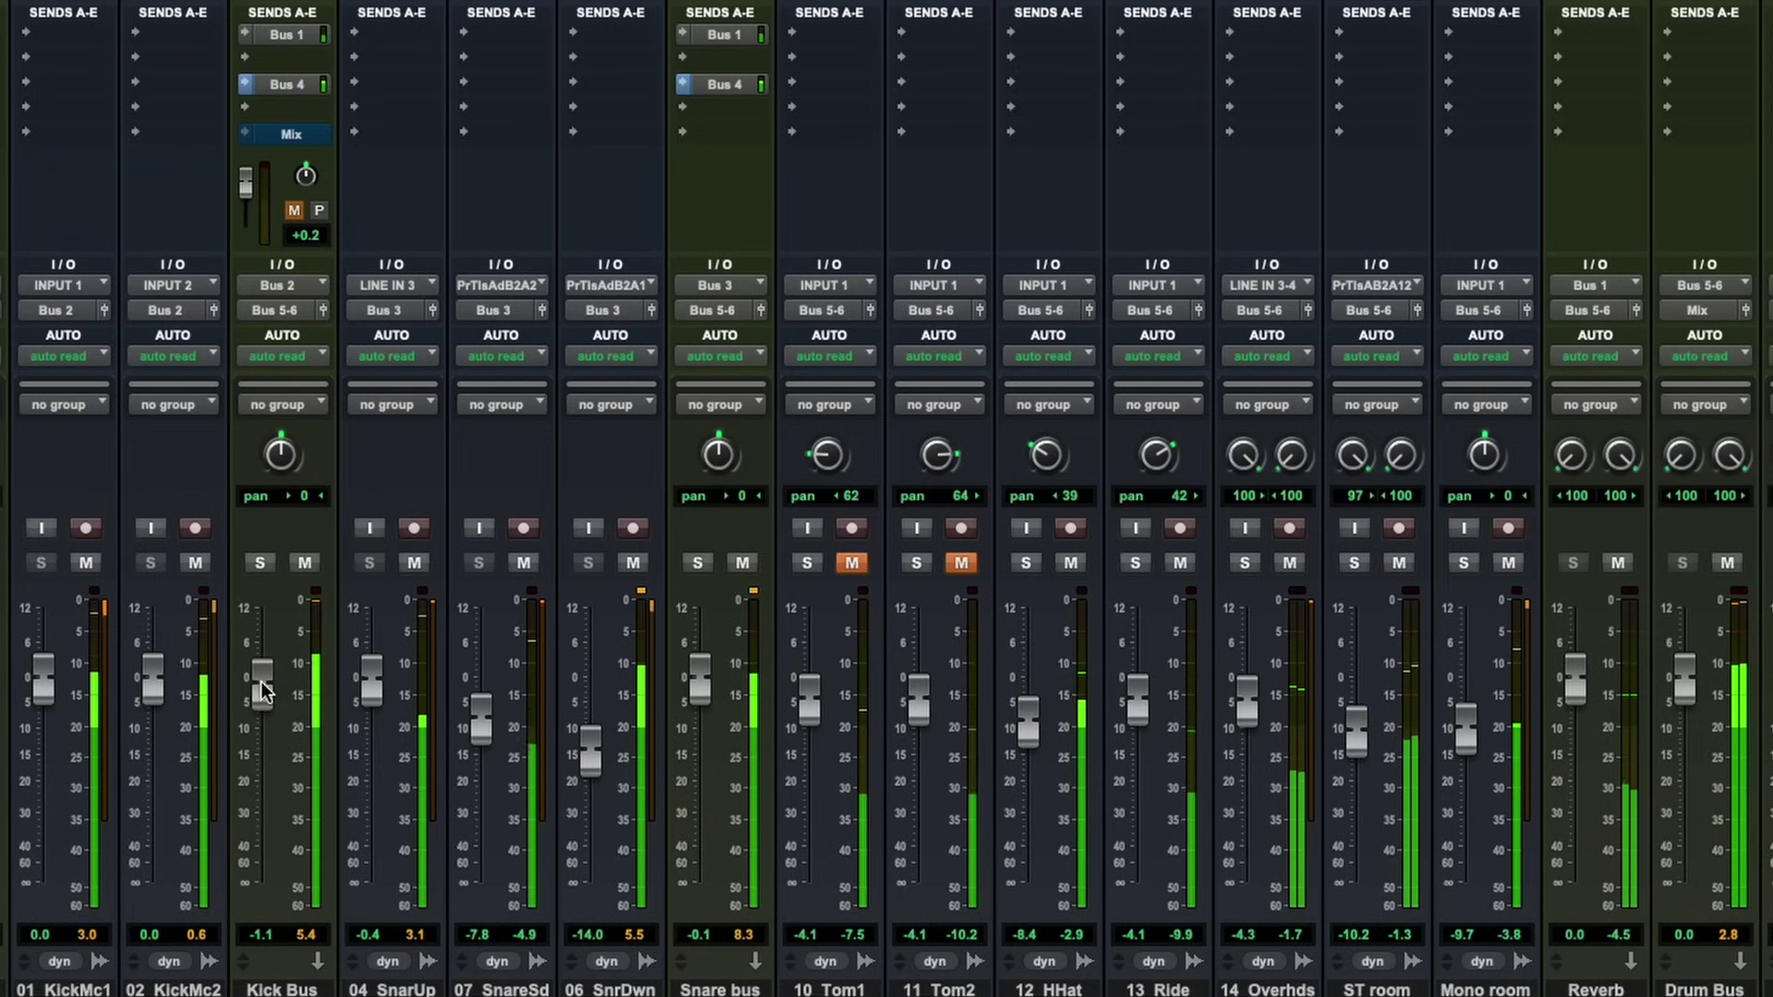
left_click_drag(263, 691, 265, 734)
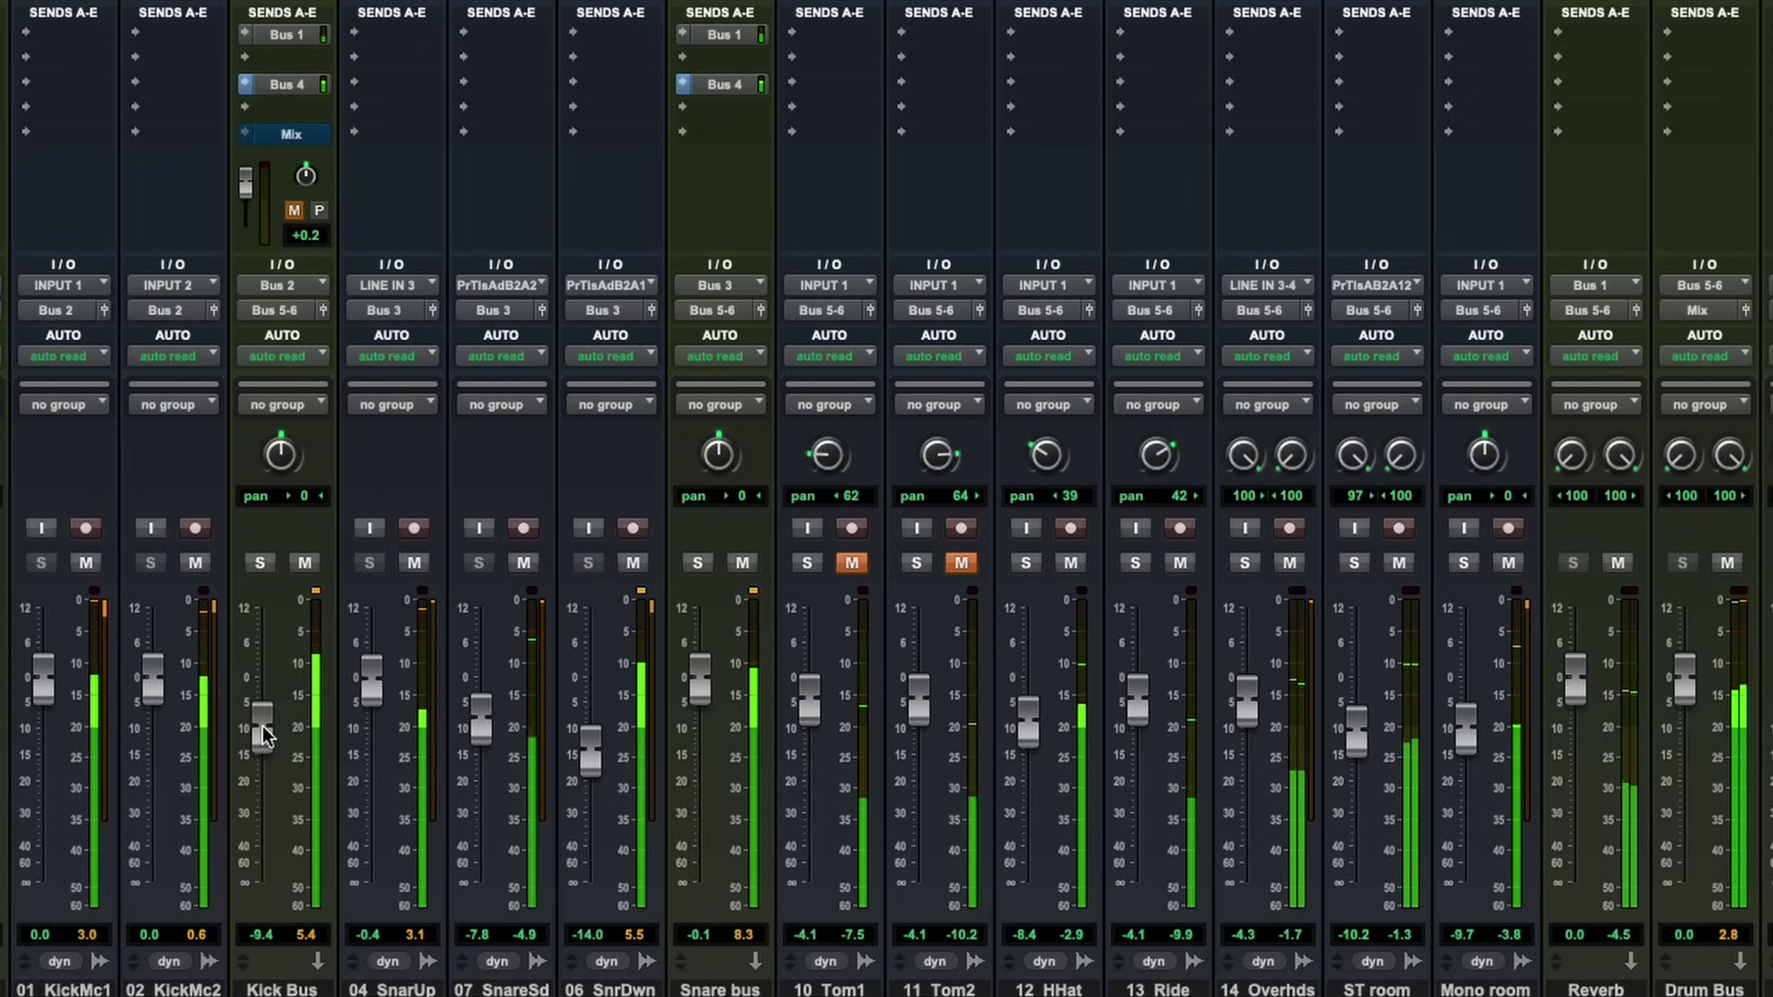
left_click(294, 211)
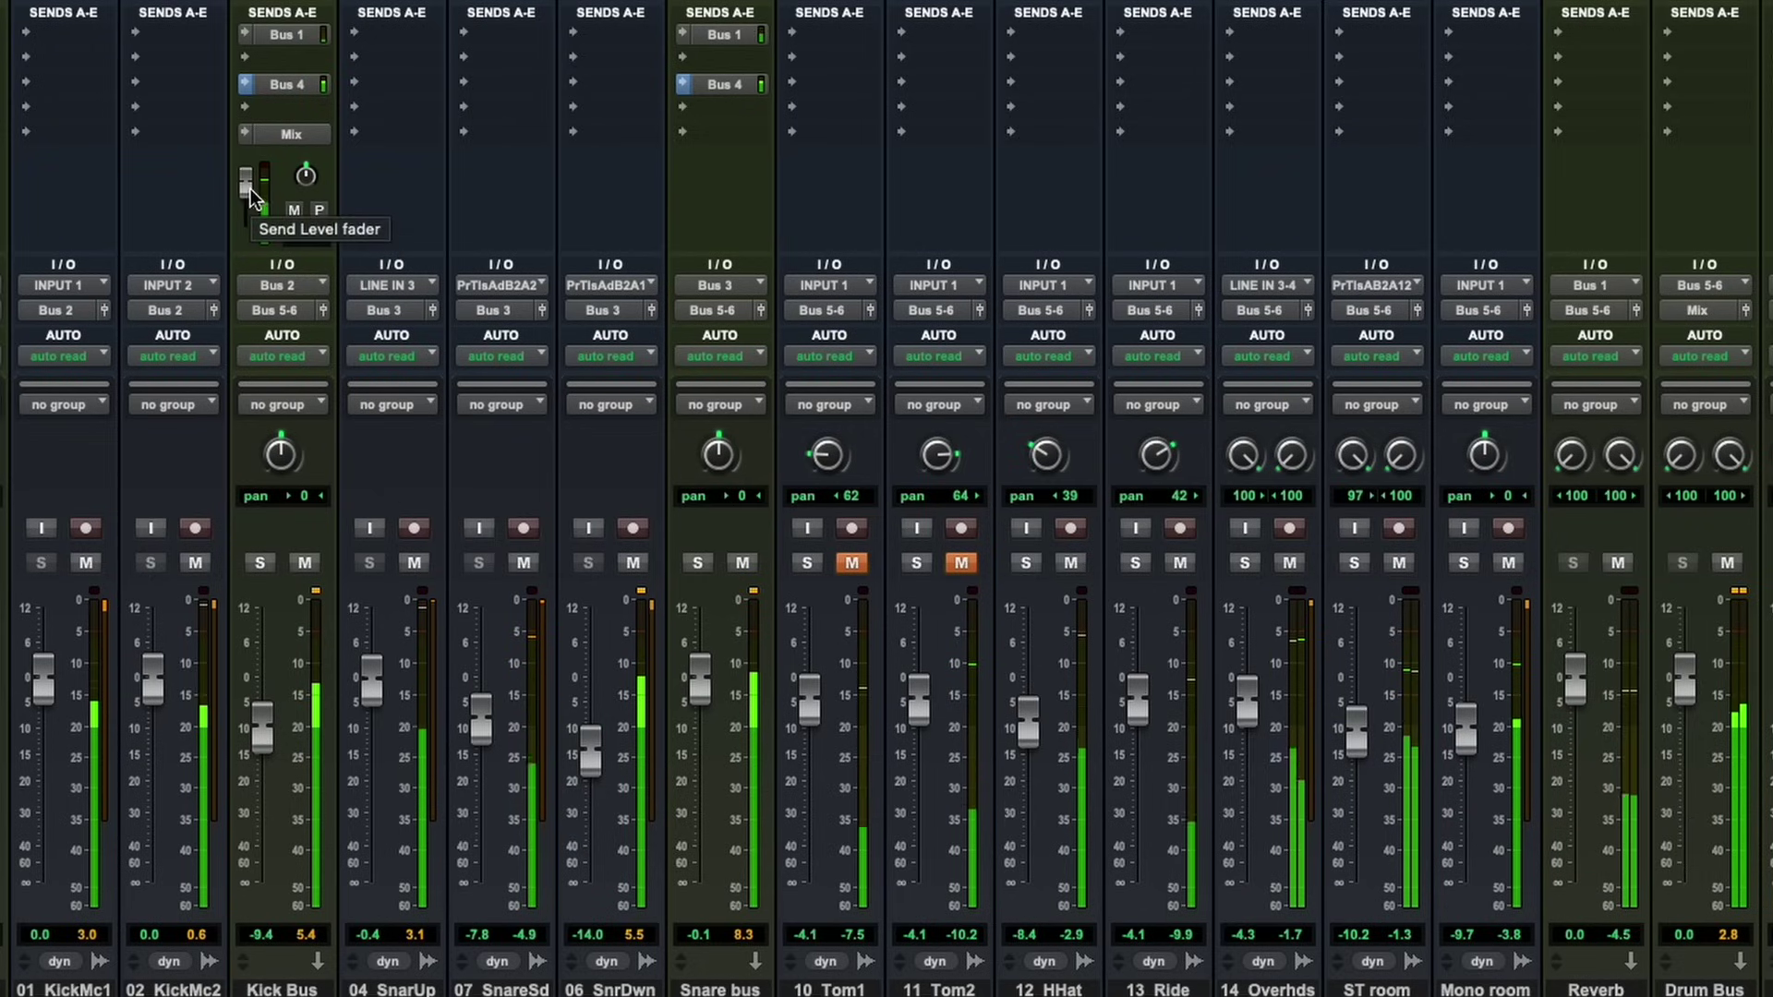
Step: Open Kick Bus's Mix send and audition its level up to +2.1 dB, leaving it at +1.9 dB
left_click(291, 134)
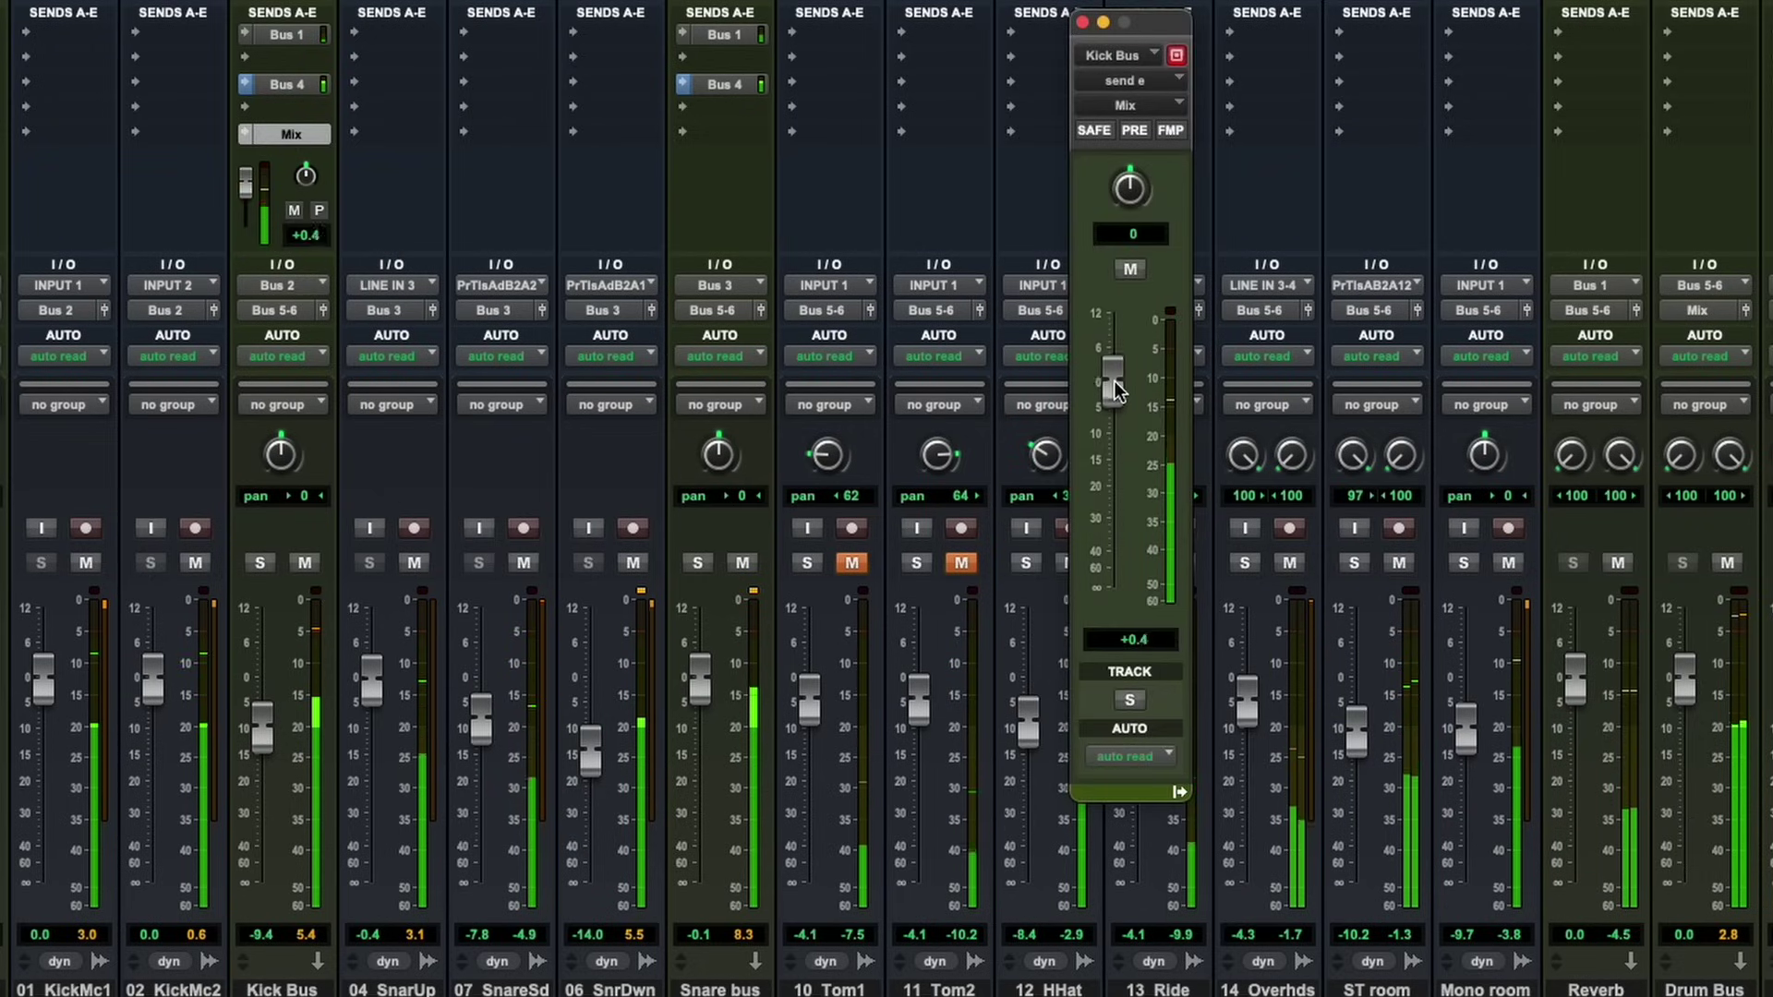
left_click_drag(1116, 381, 1116, 378)
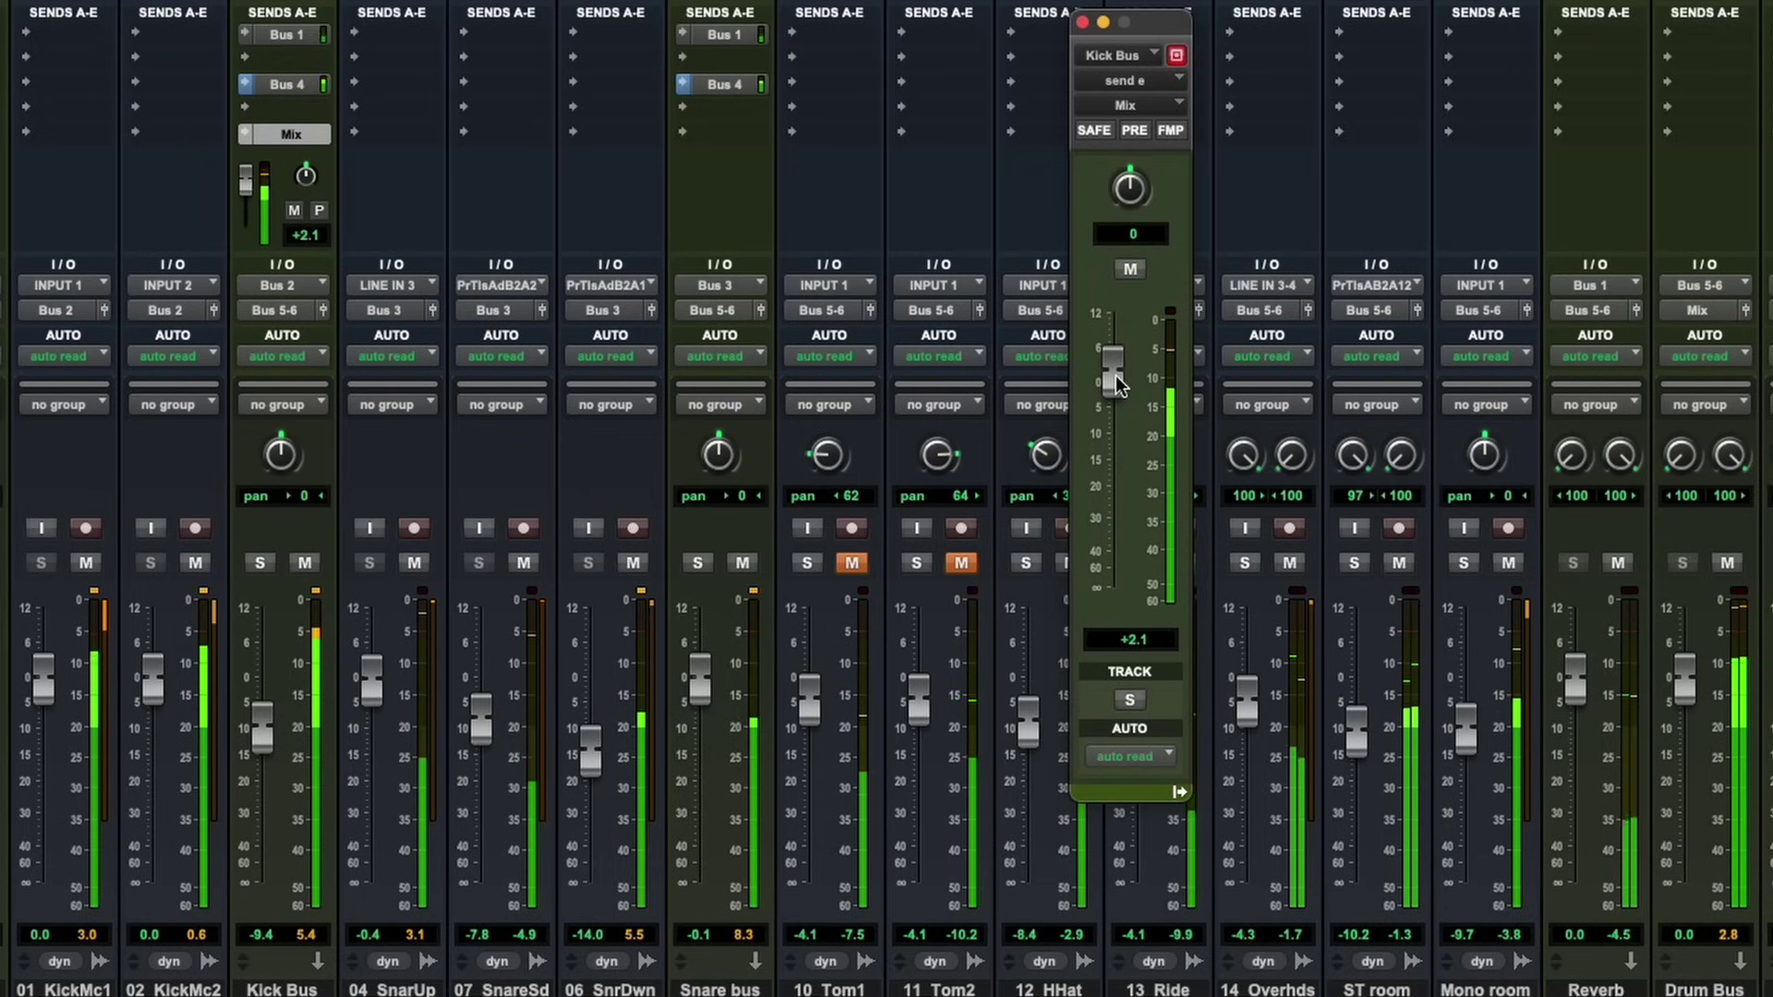
left_click_drag(1116, 375, 1116, 377)
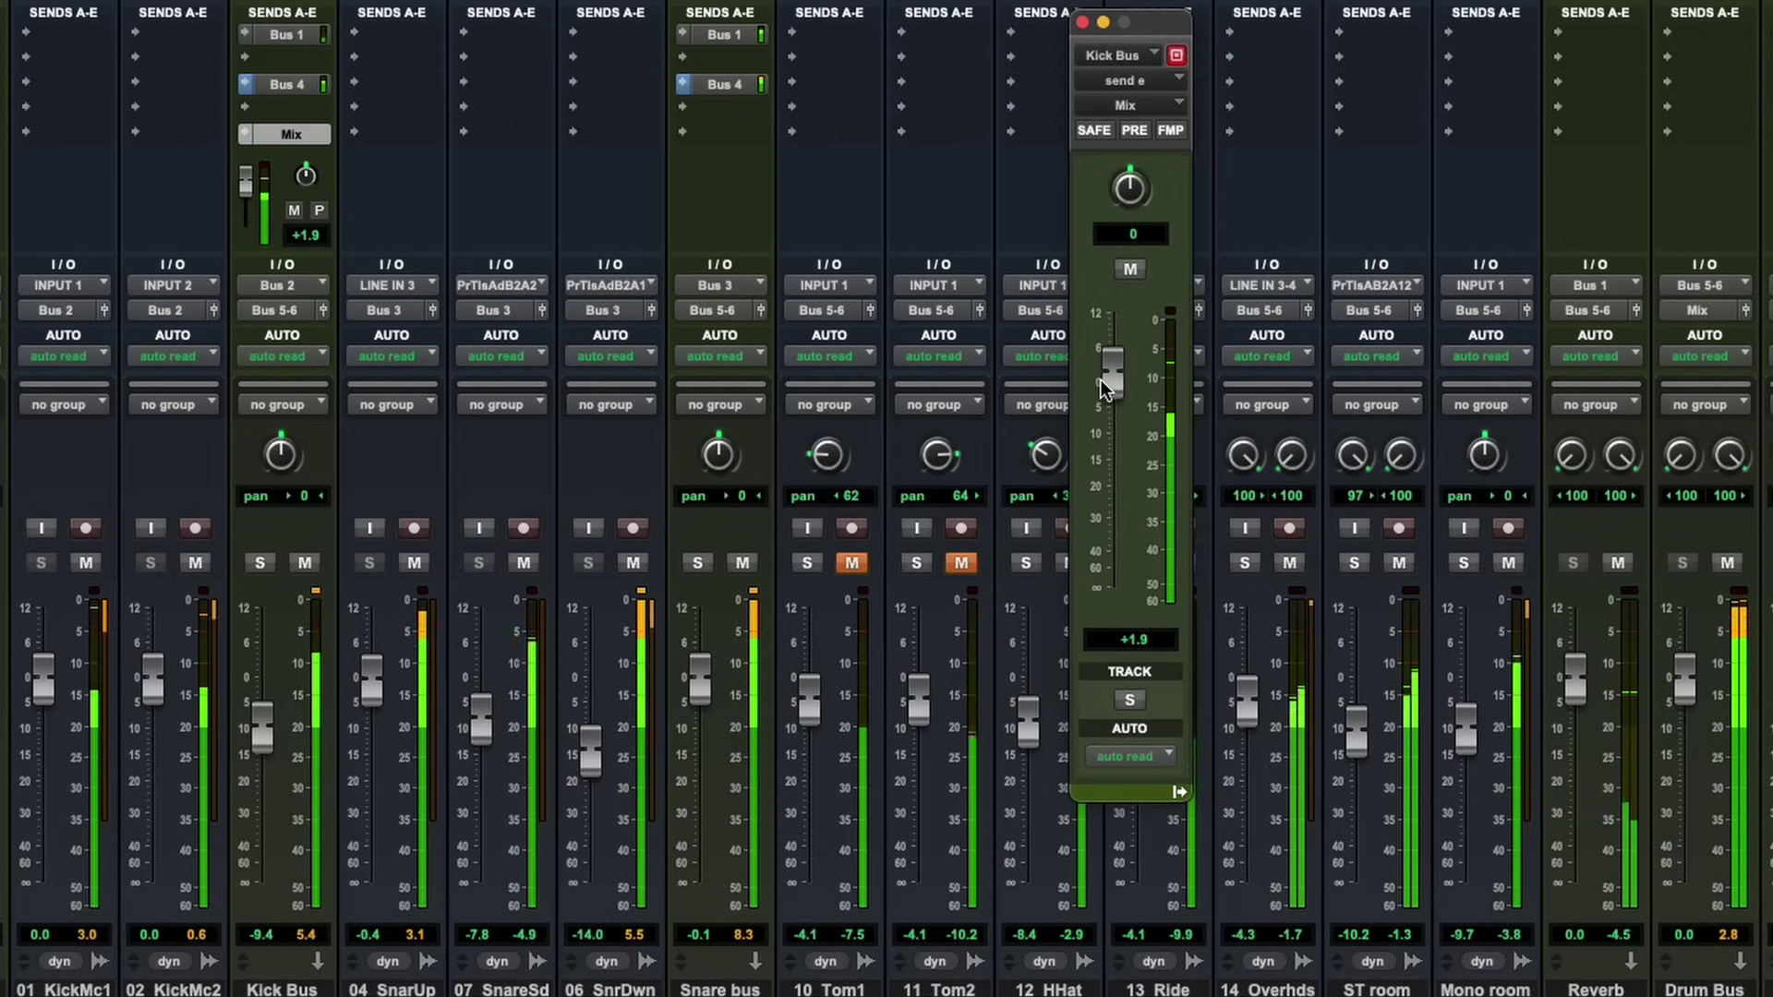
Step: Mute Kick Bus's Mix send, set the Kick Bus fader to -8.9 dB, and unmute the send
left_click(295, 211)
mouse_move(266, 736)
left_mouse_down()
mouse_move(272, 683)
mouse_move(264, 724)
left_mouse_up()
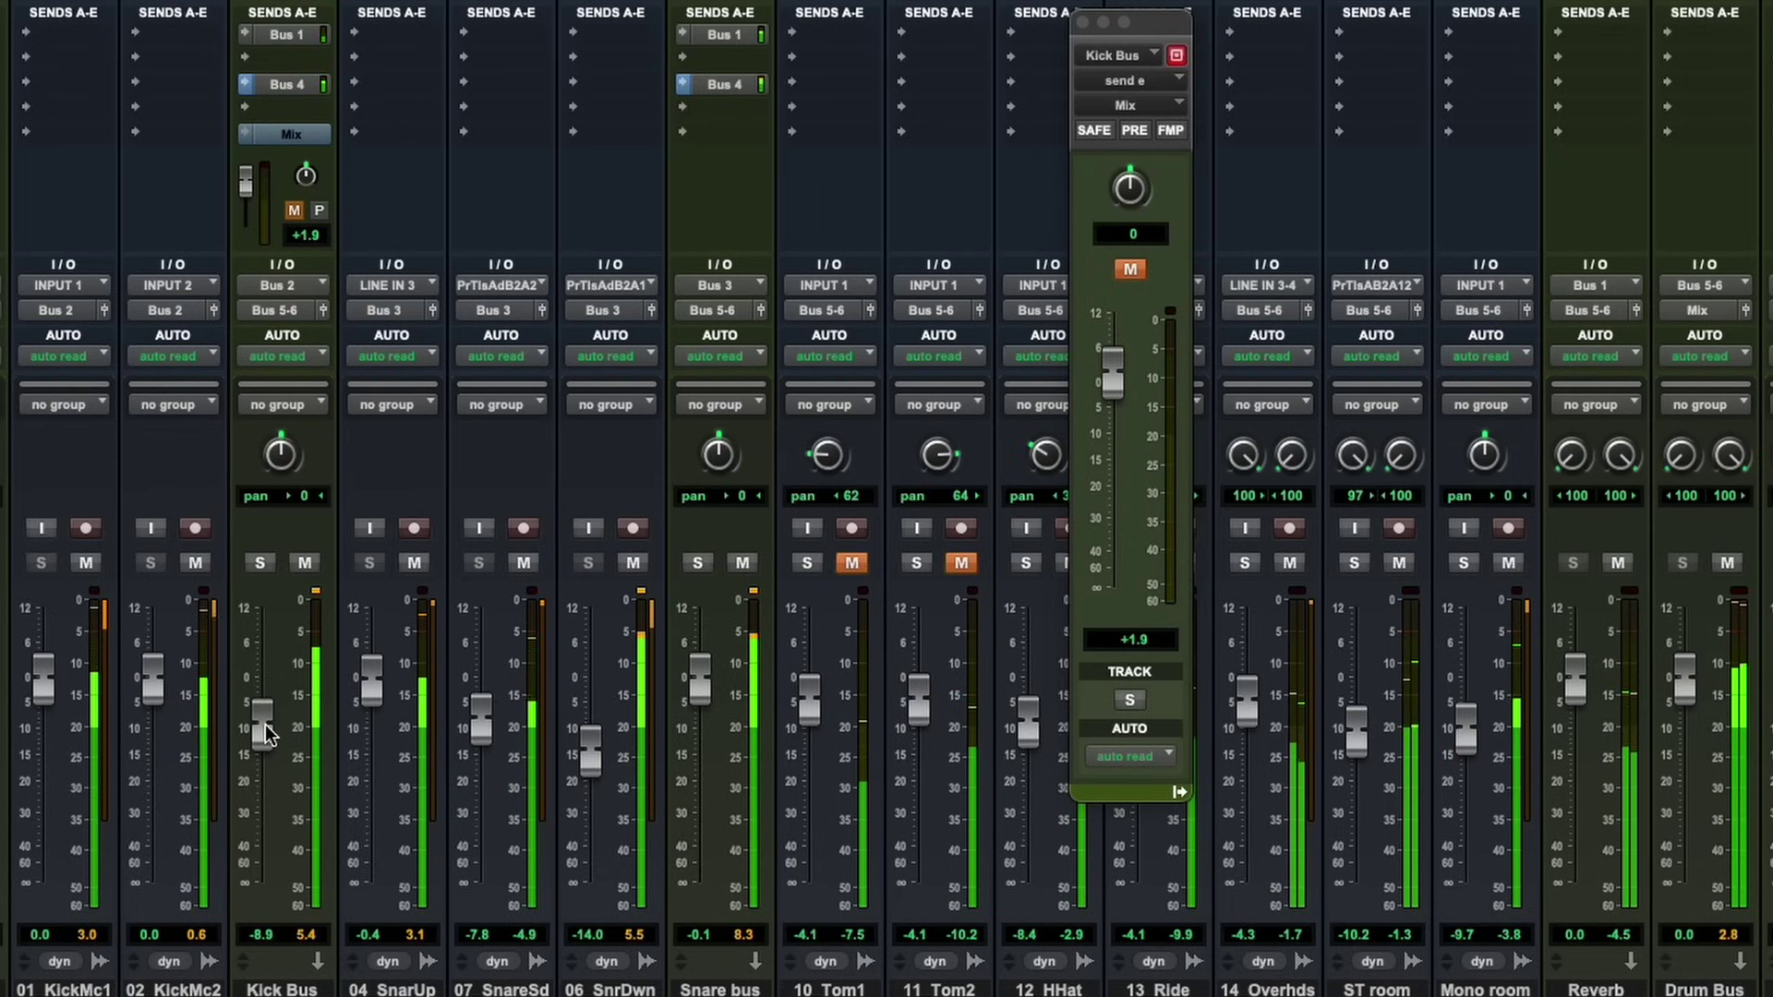
left_click(293, 210)
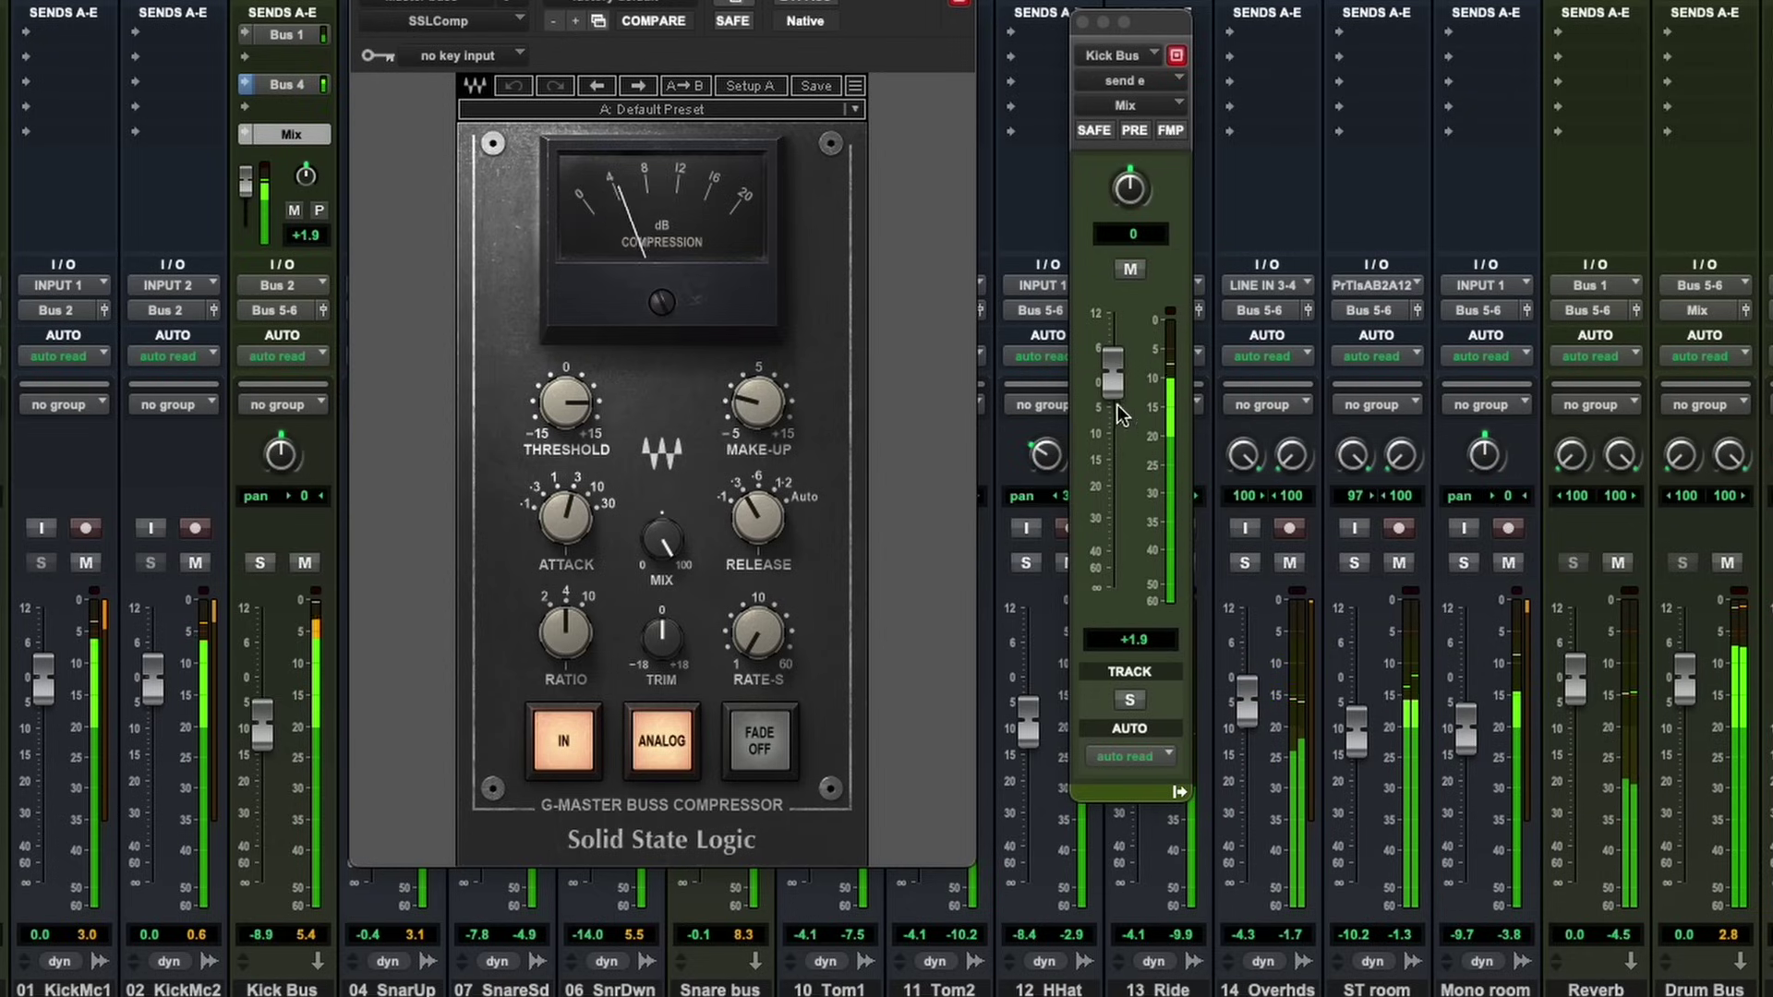
Step: Set Kick Bus's Mix send level to +0.2 dB, and close the SSLComp and send windows
left_click_drag(1119, 380, 1117, 388)
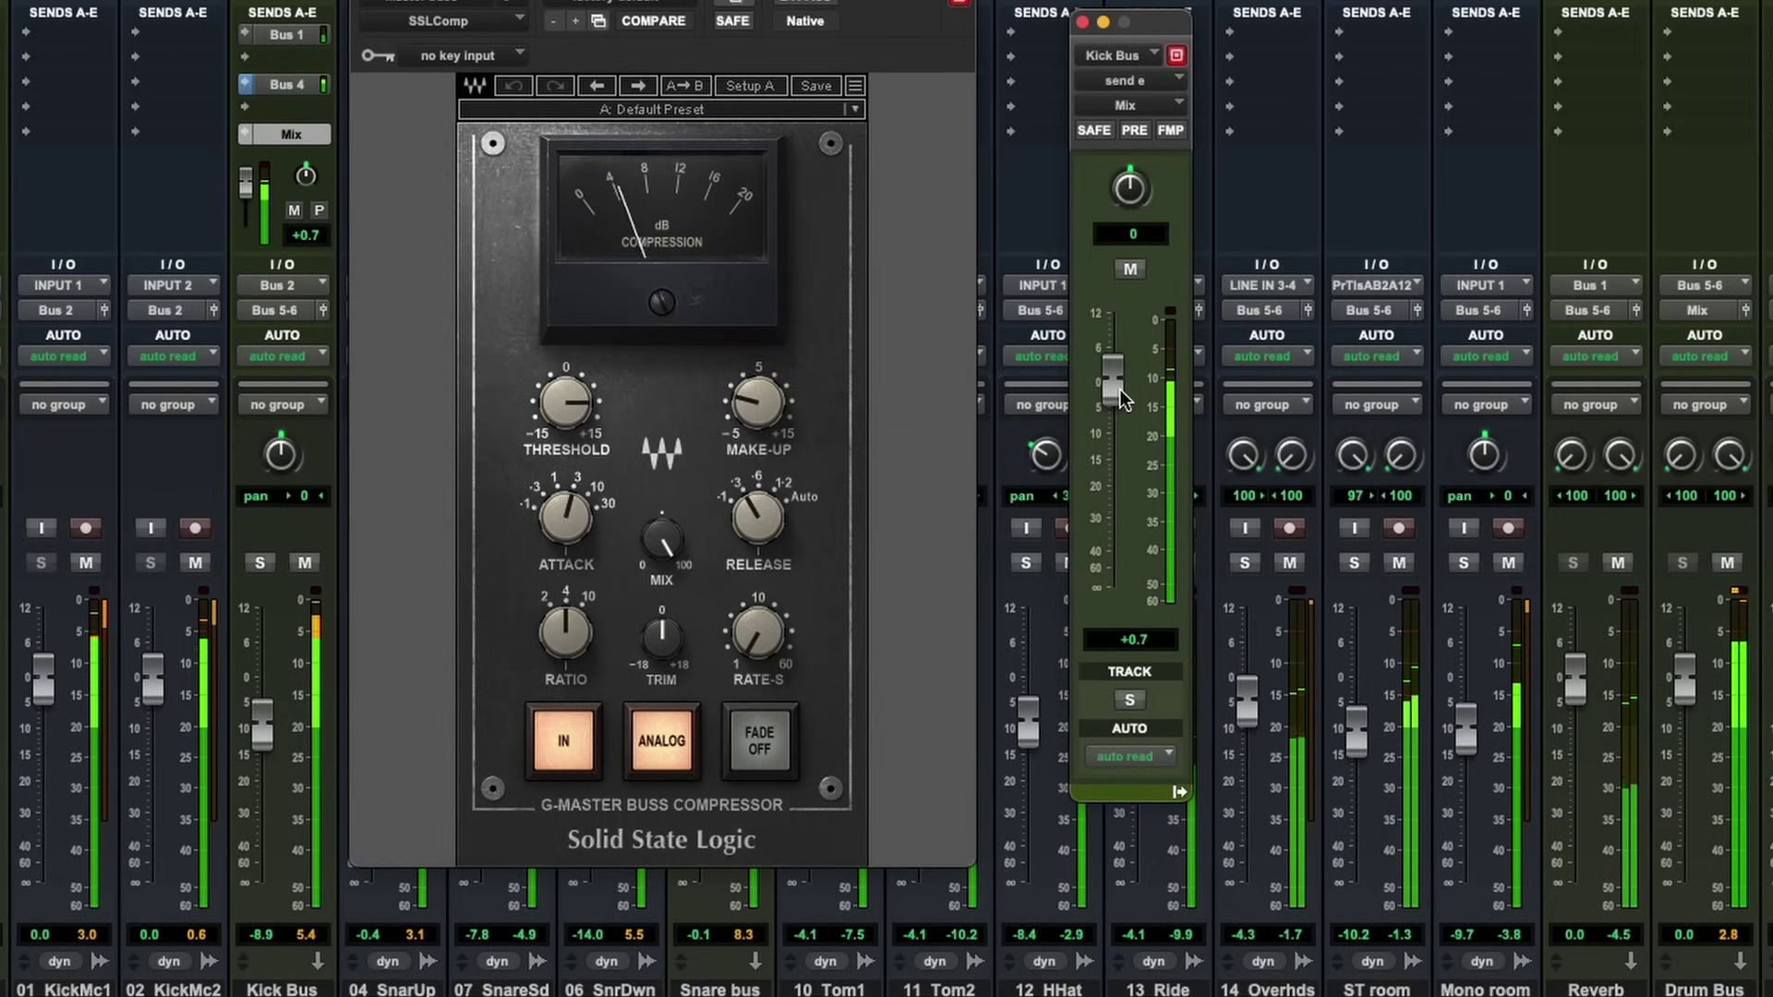
left_click_drag(1119, 389, 1121, 388)
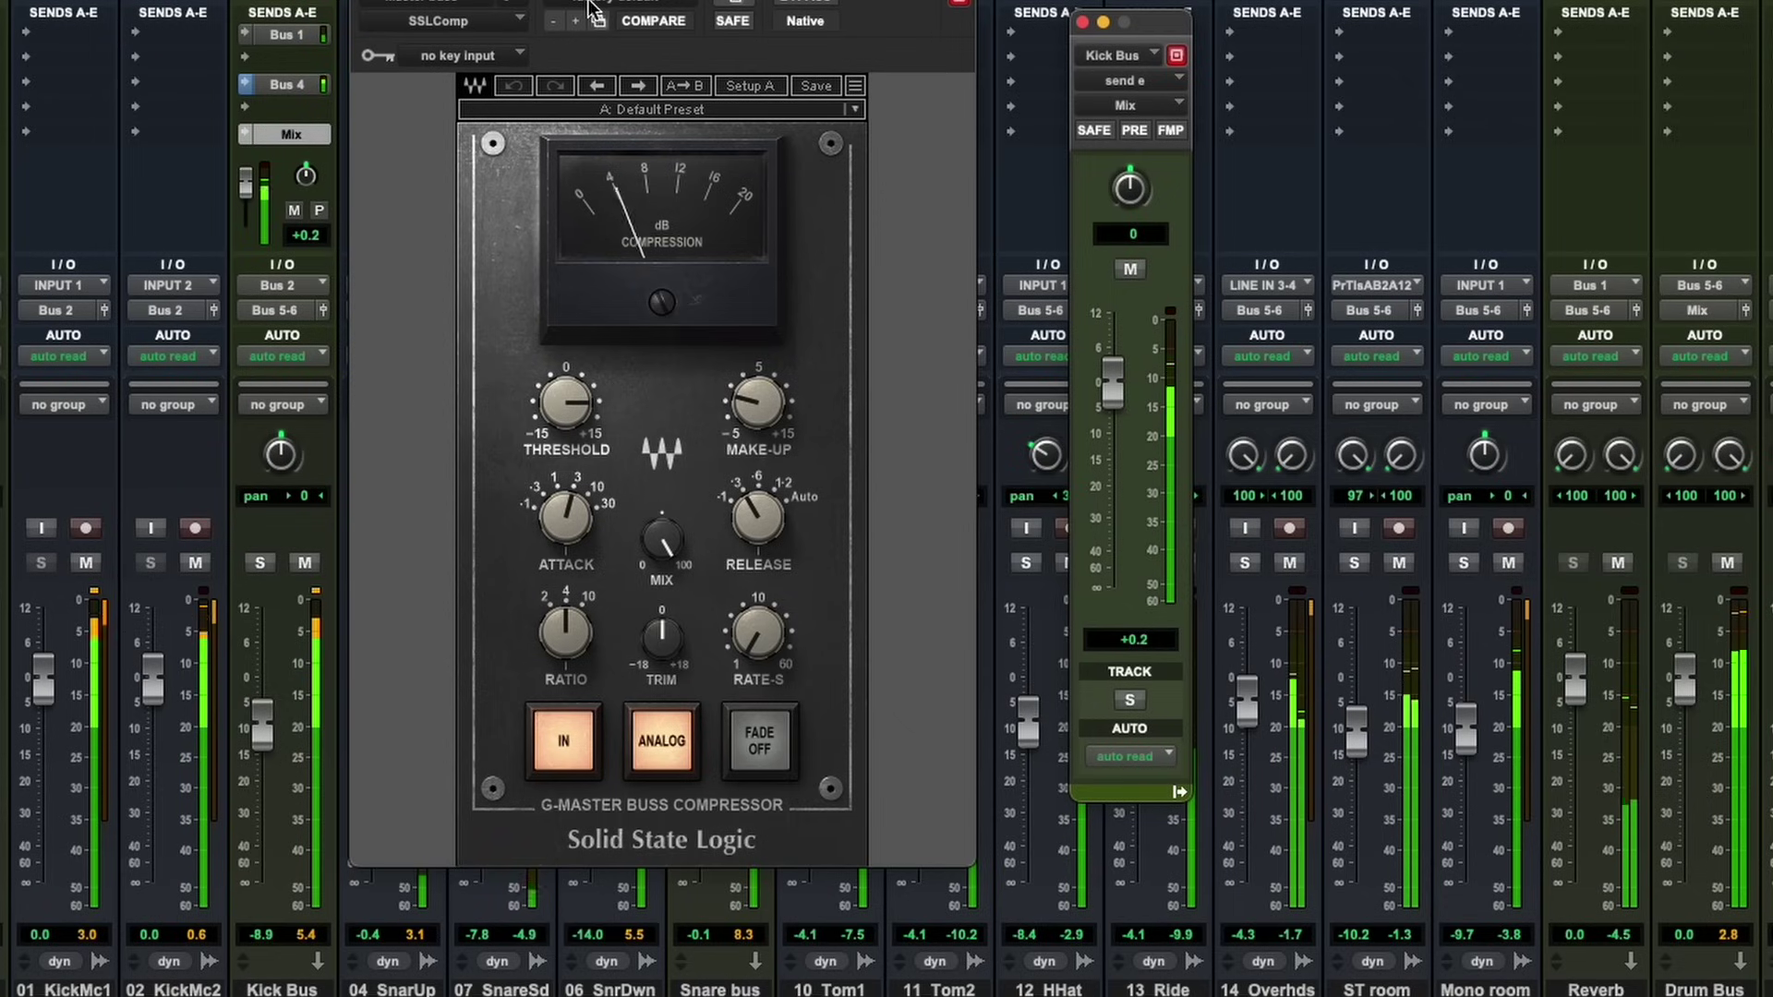
left_click(361, 0)
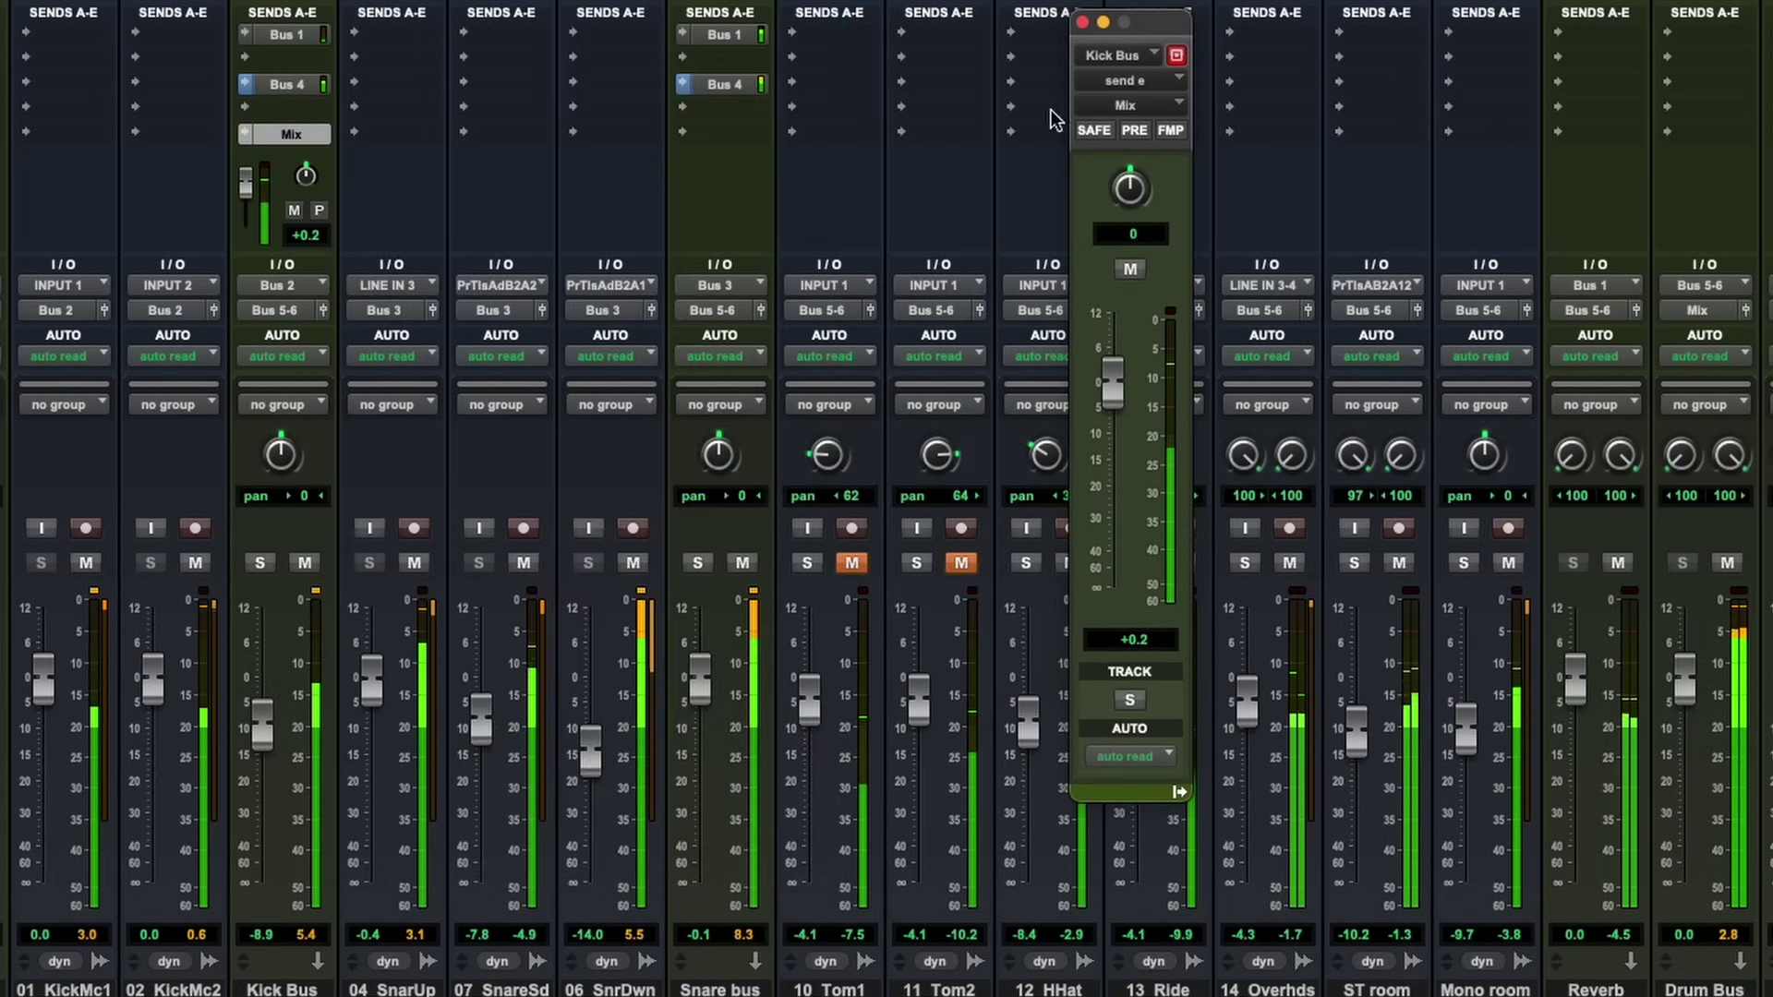
left_click(1082, 22)
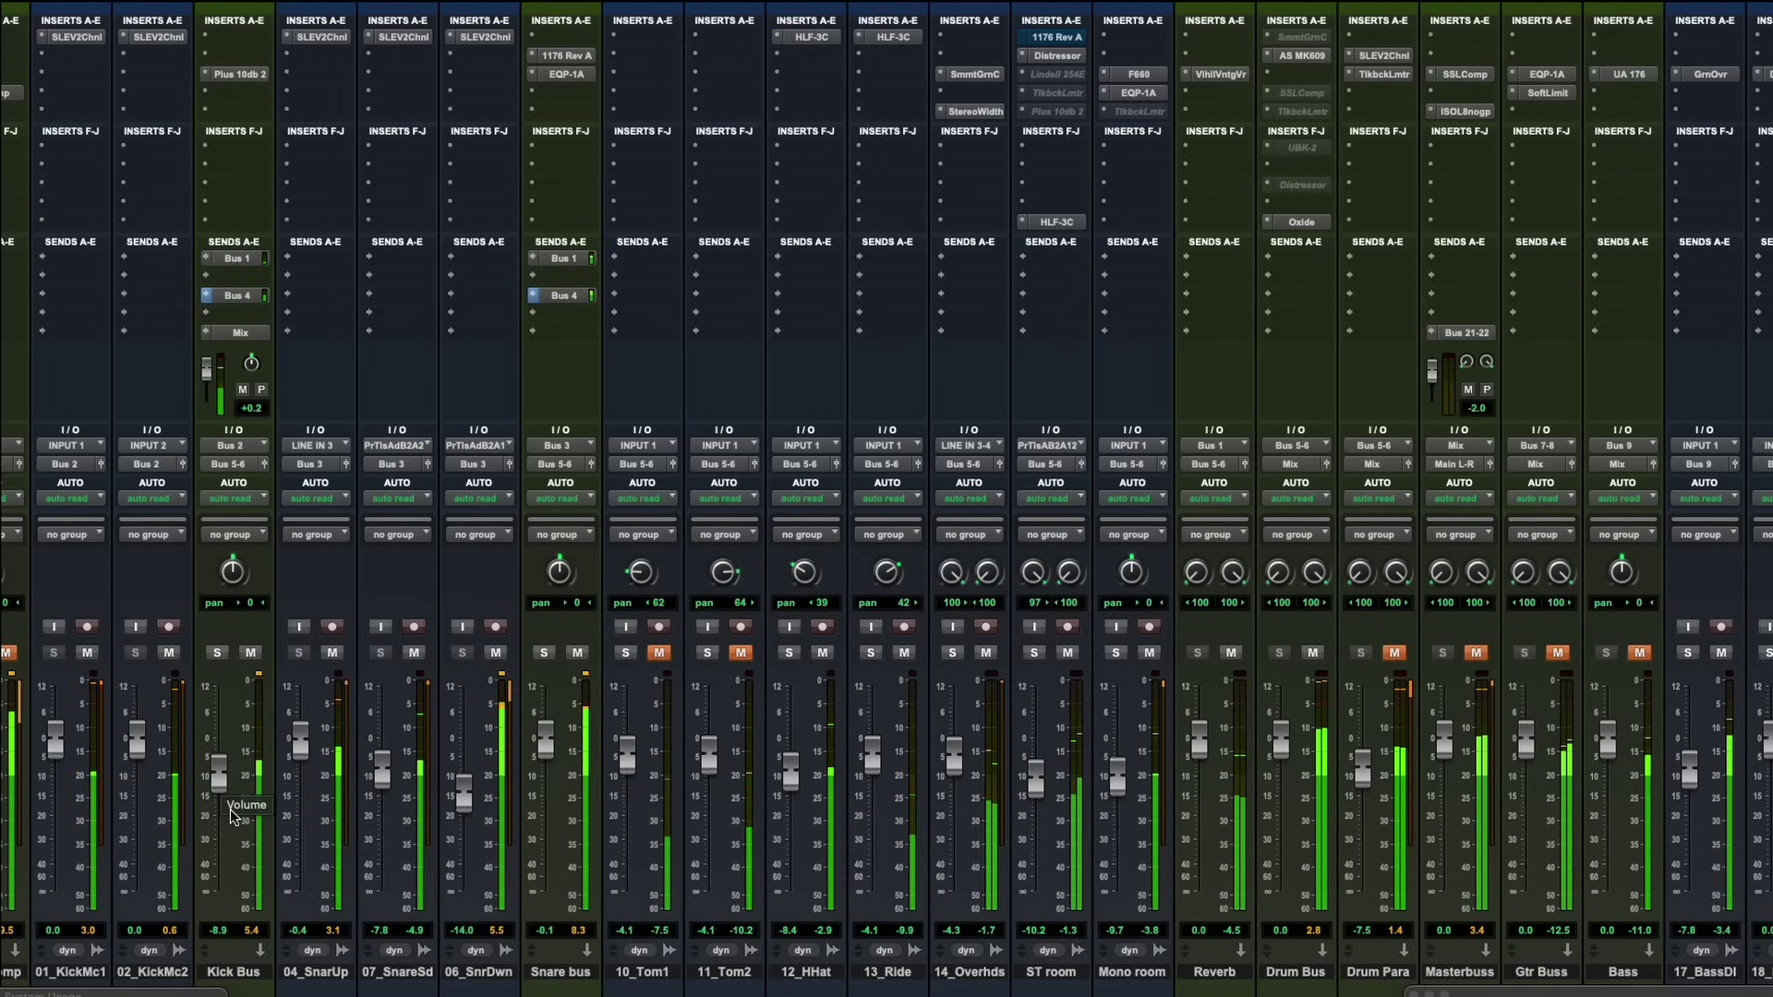
Step: Unmute Masterbuss, Gtr Buss and Bass, and set the Kick Bus fader to -8.1 dB
scroll(219, 778, "left", 2)
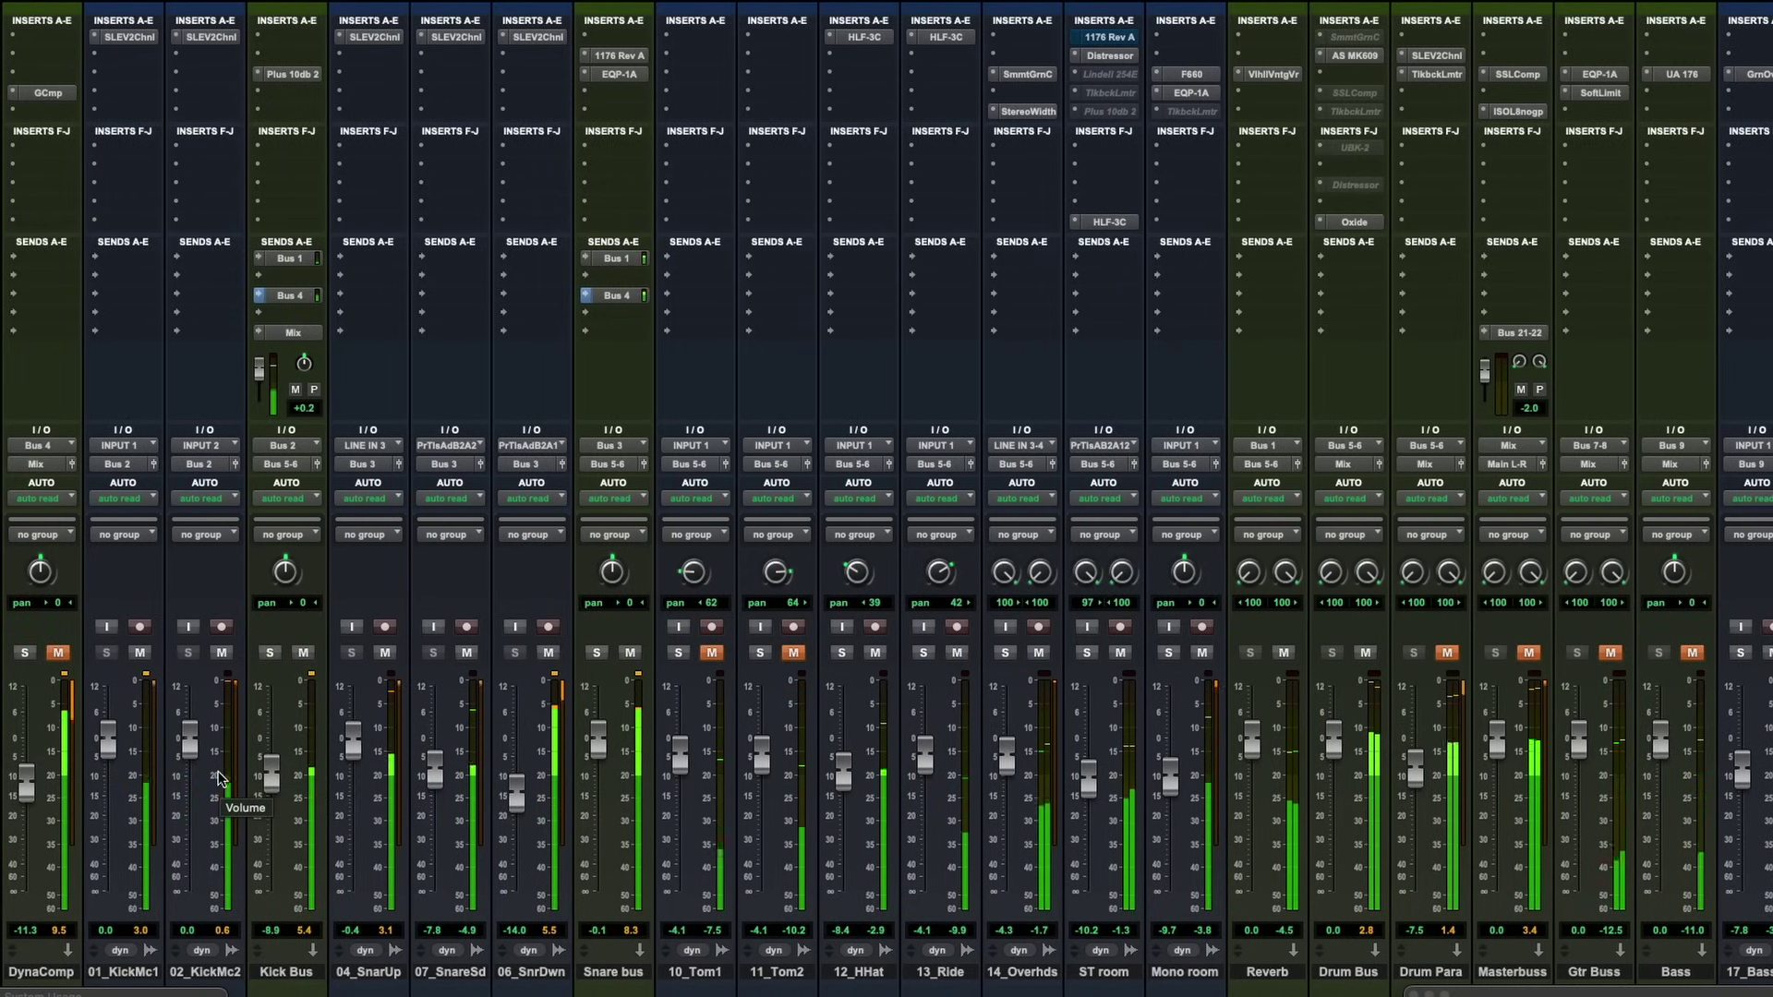
scroll(219, 778, "right", 2)
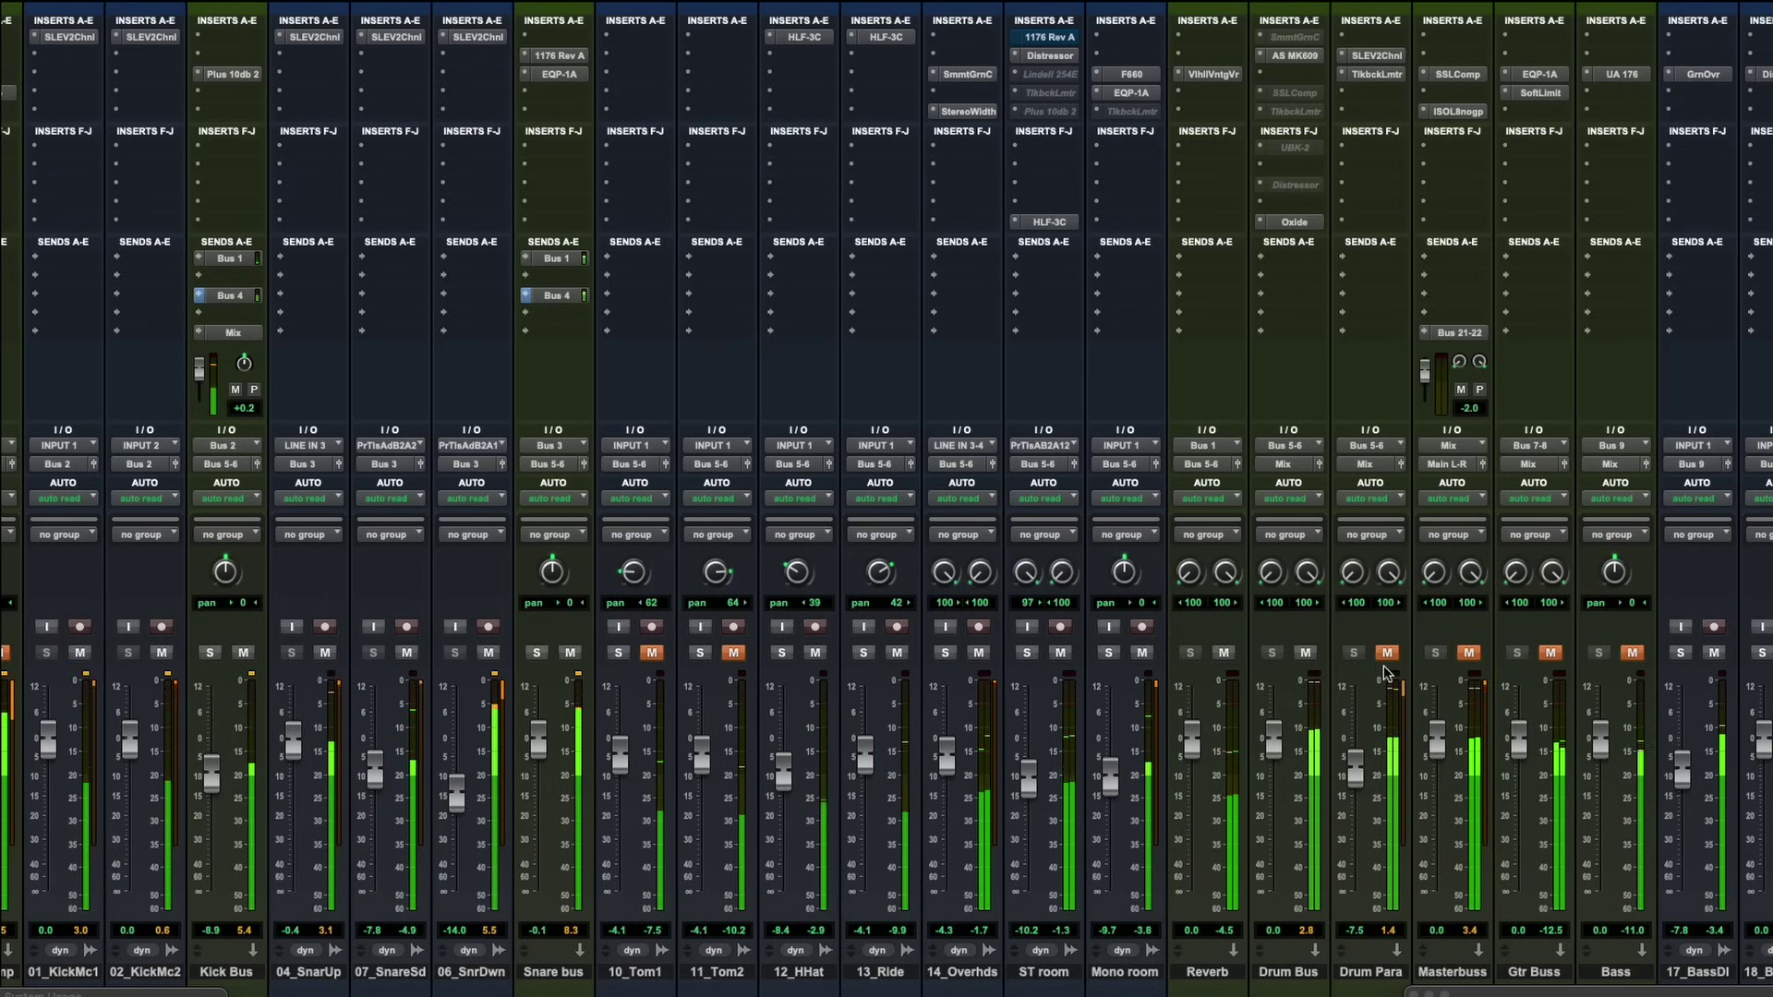
left_click(1470, 653)
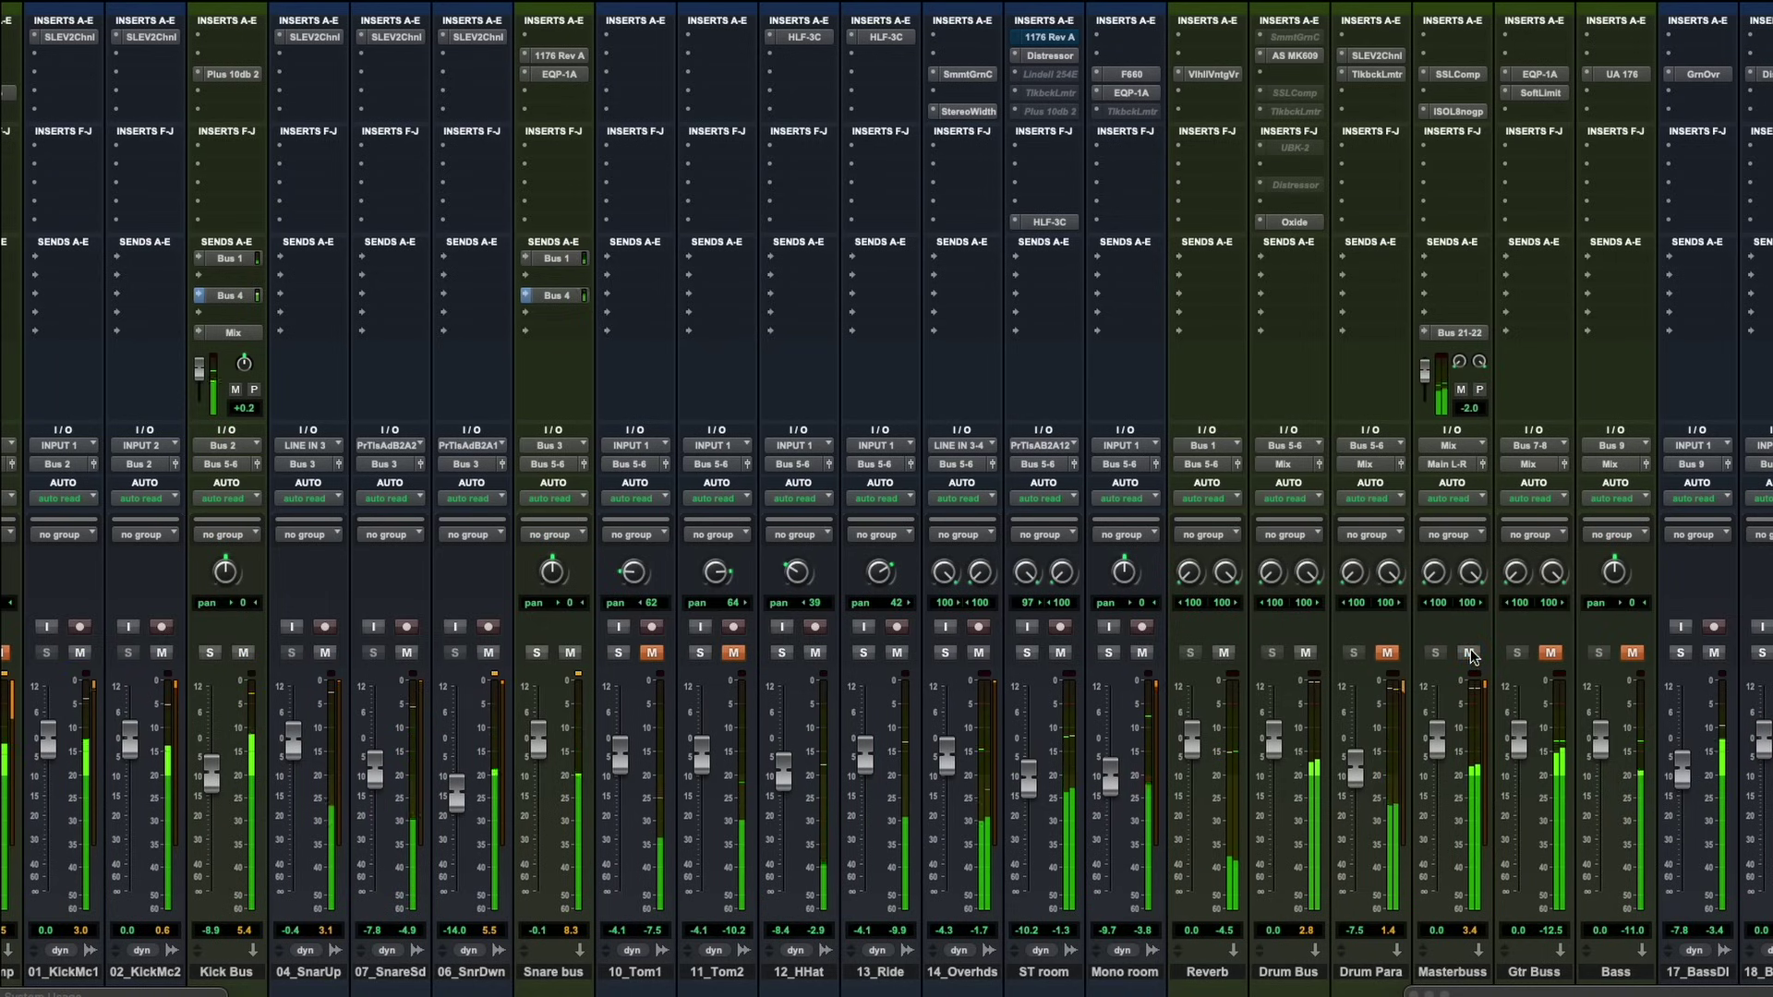
left_click(1551, 652)
left_click(1633, 653)
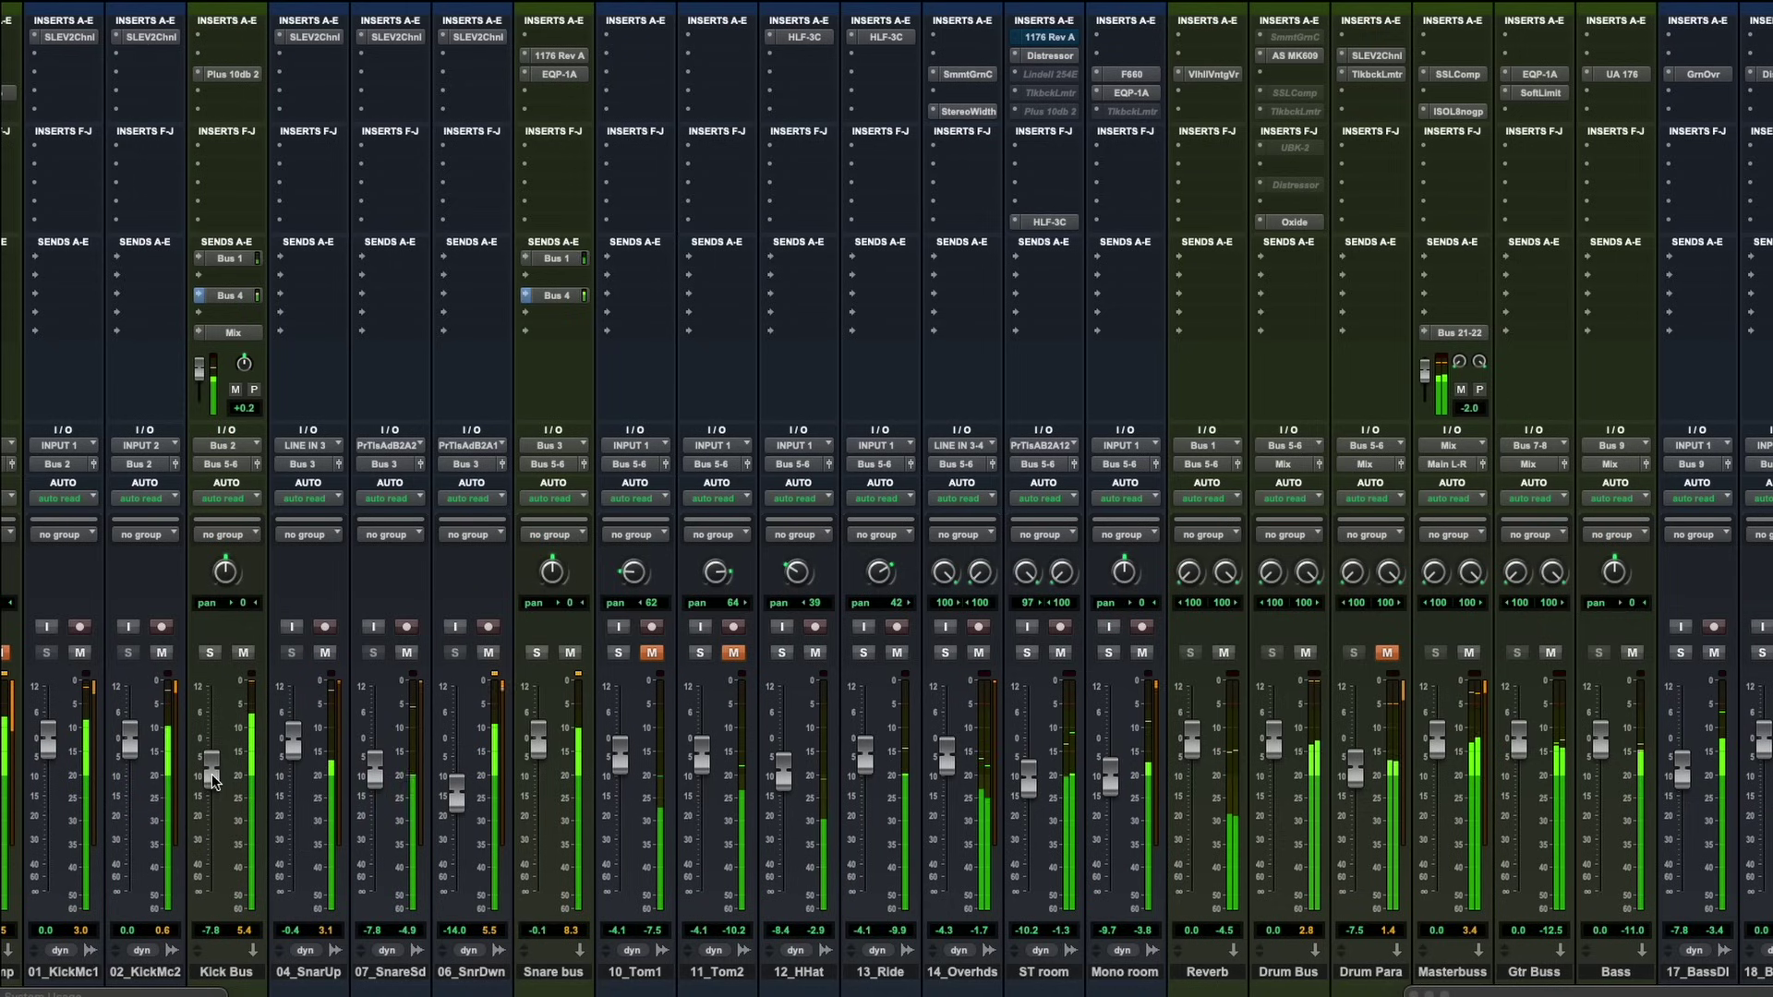
left_click_drag(211, 780, 211, 783)
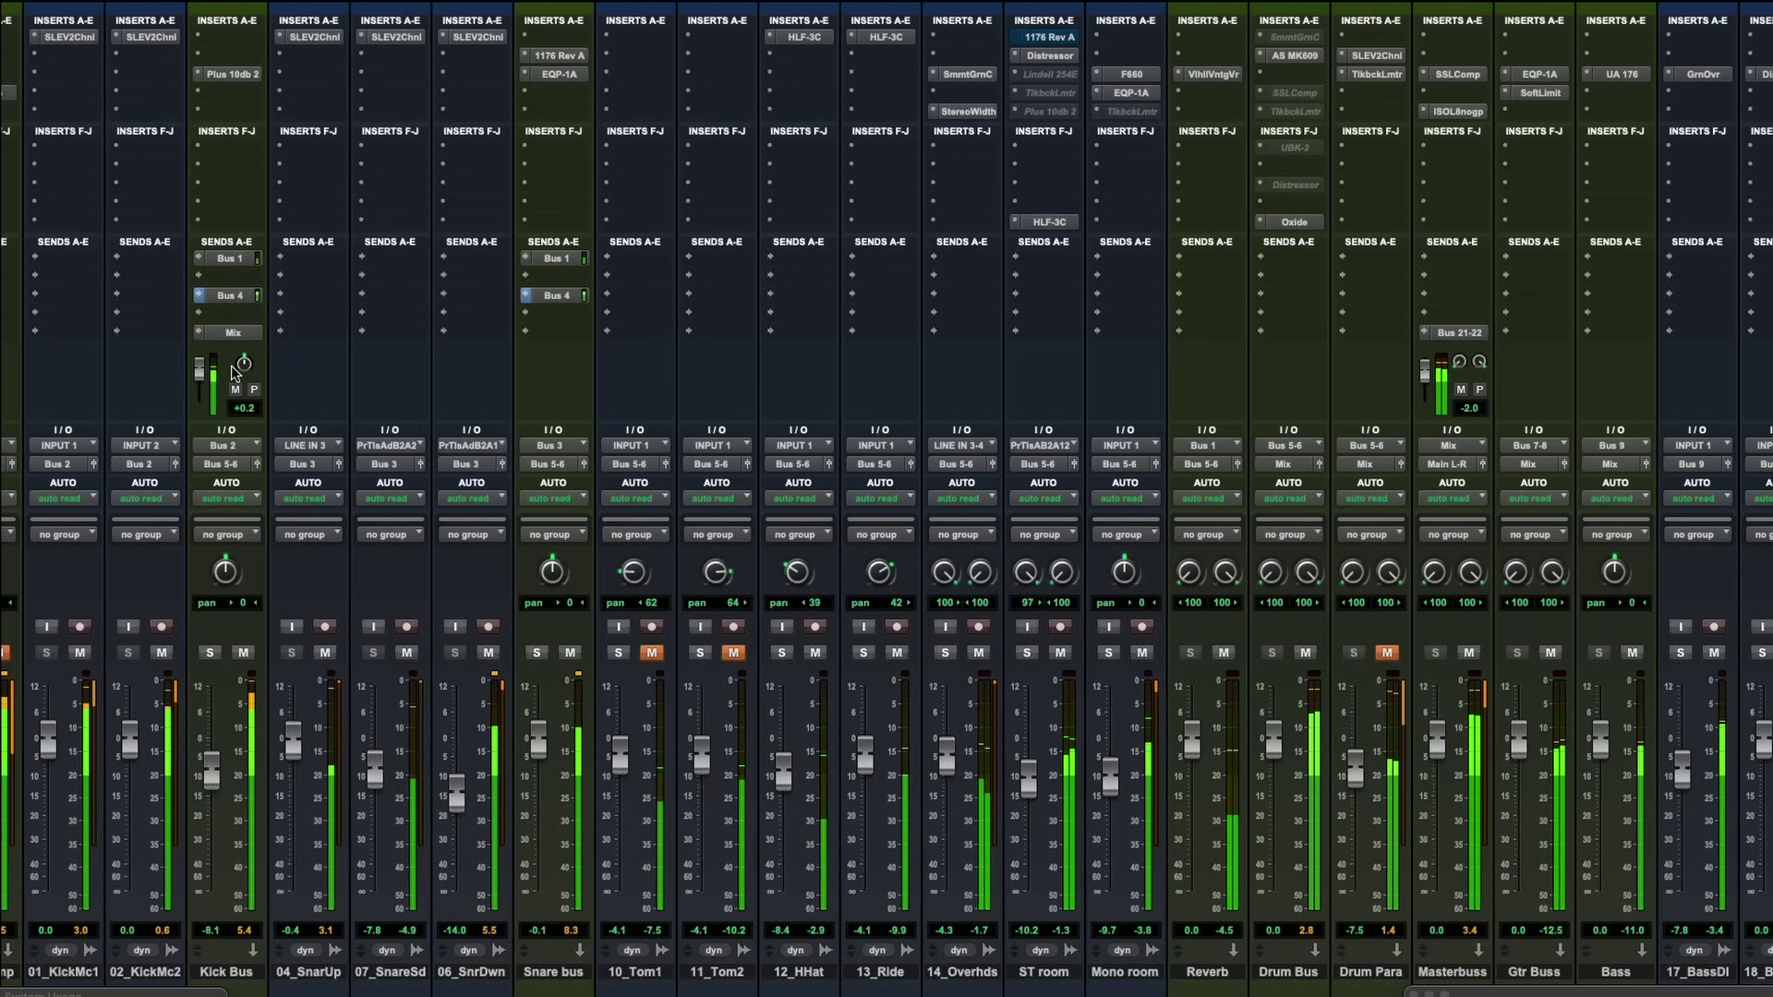
Step: Open Kick Bus's Mix send, mute Bass, Gtr Buss and Masterbuss again, and close the send window
left_click(229, 332)
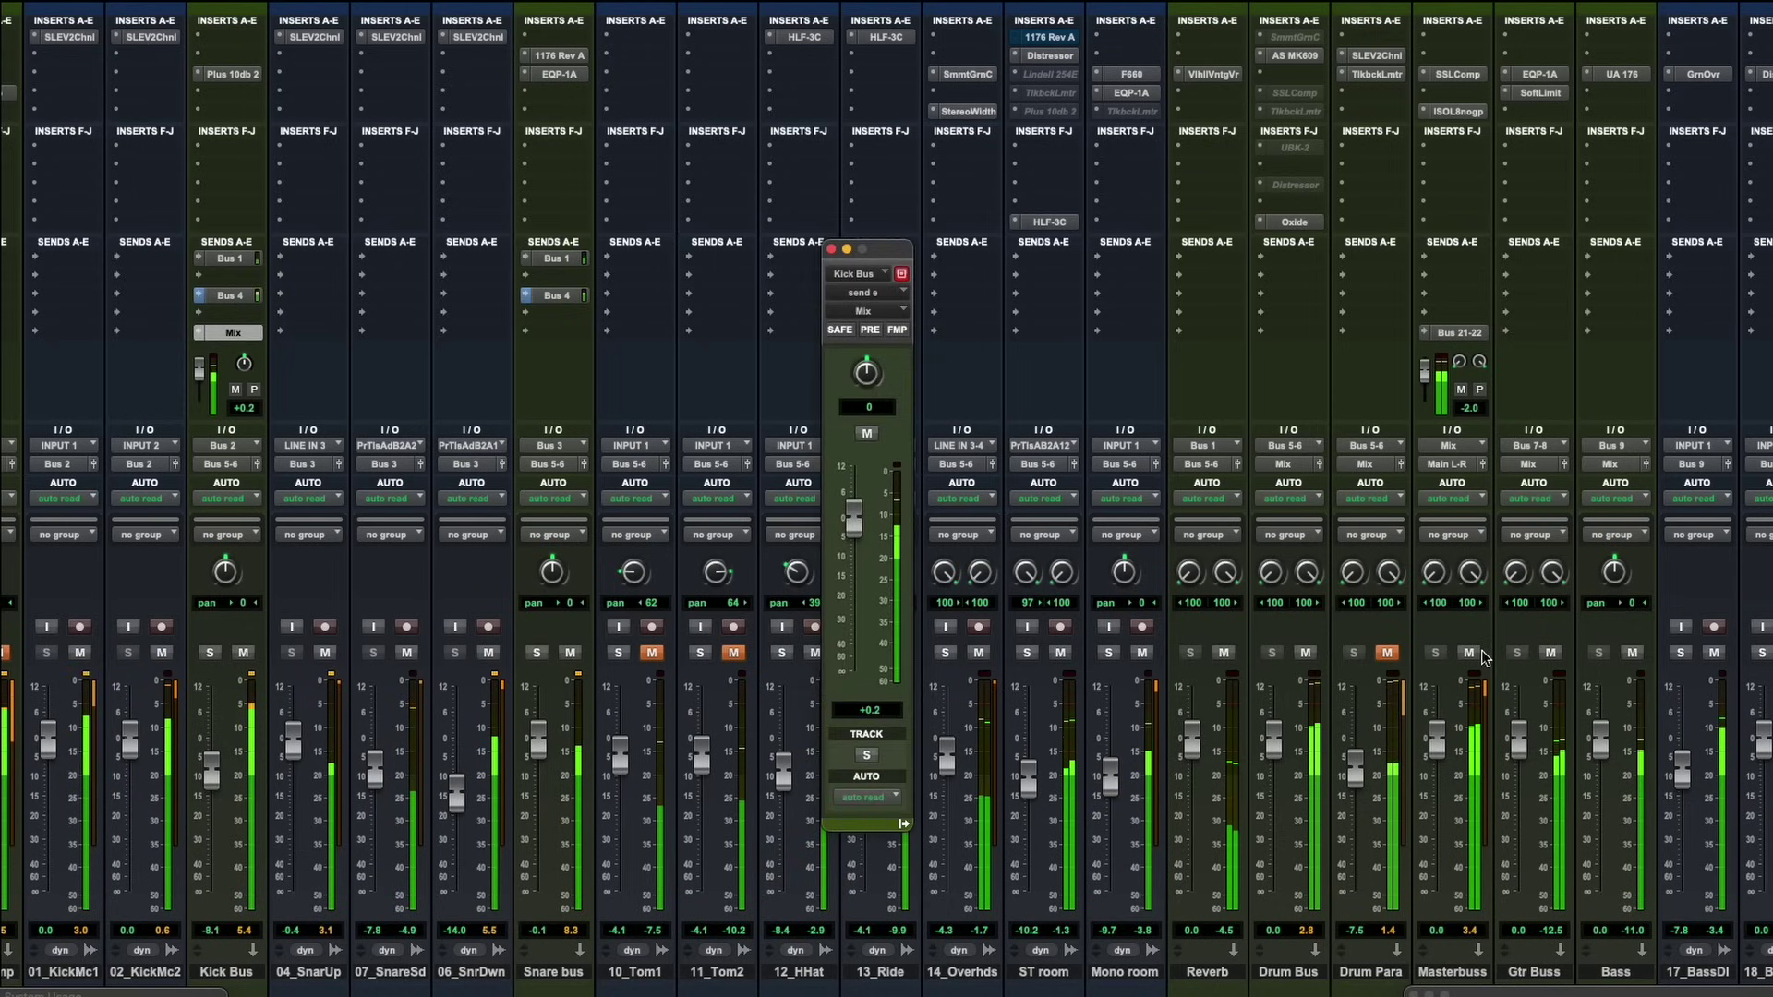
left_click(1632, 653)
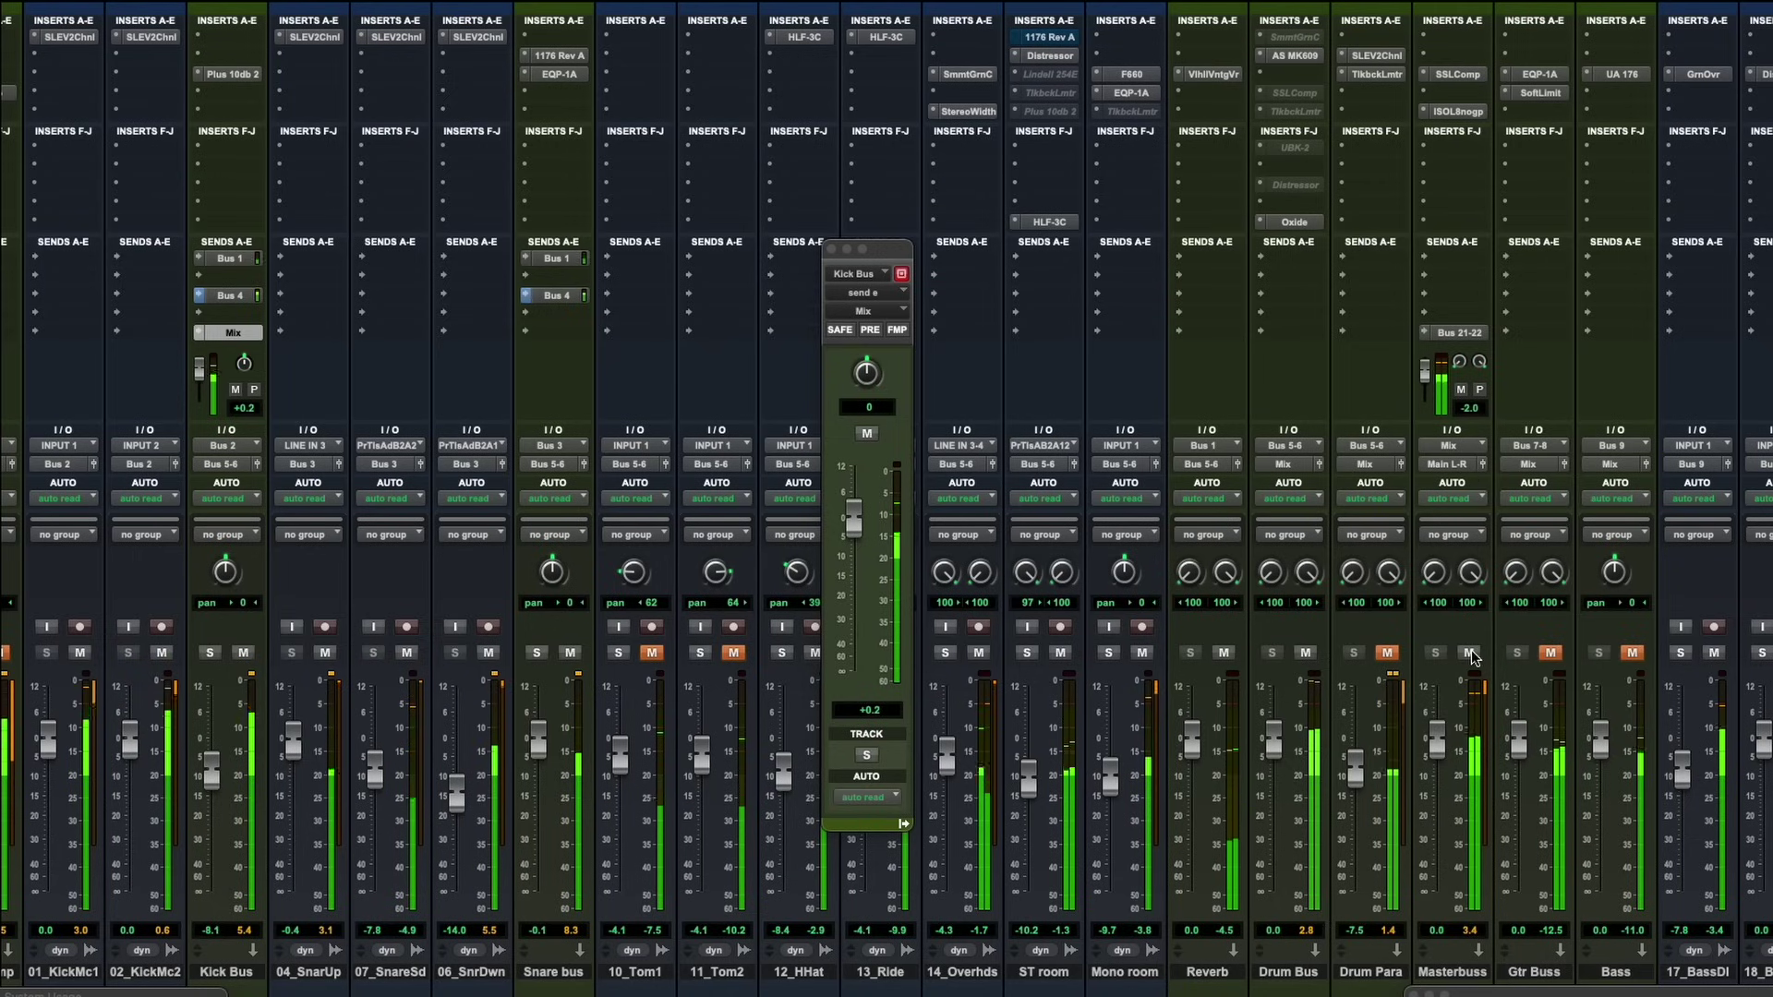
left_click(1469, 653)
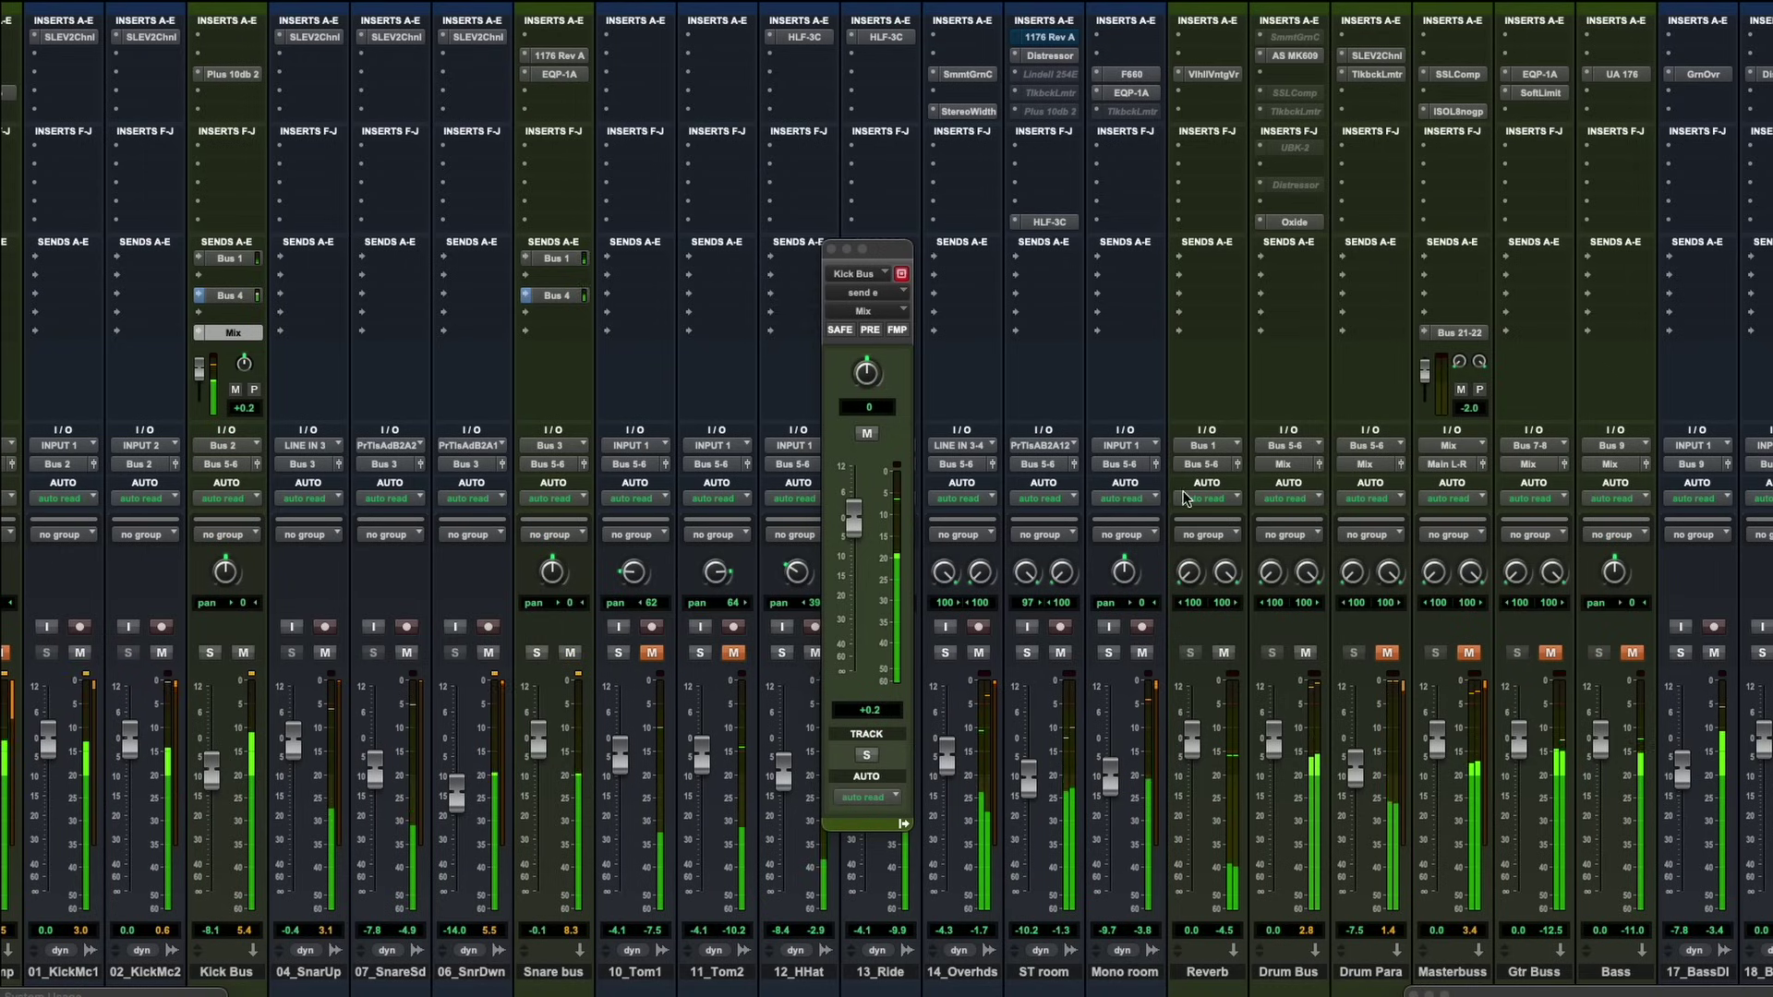
left_click(831, 249)
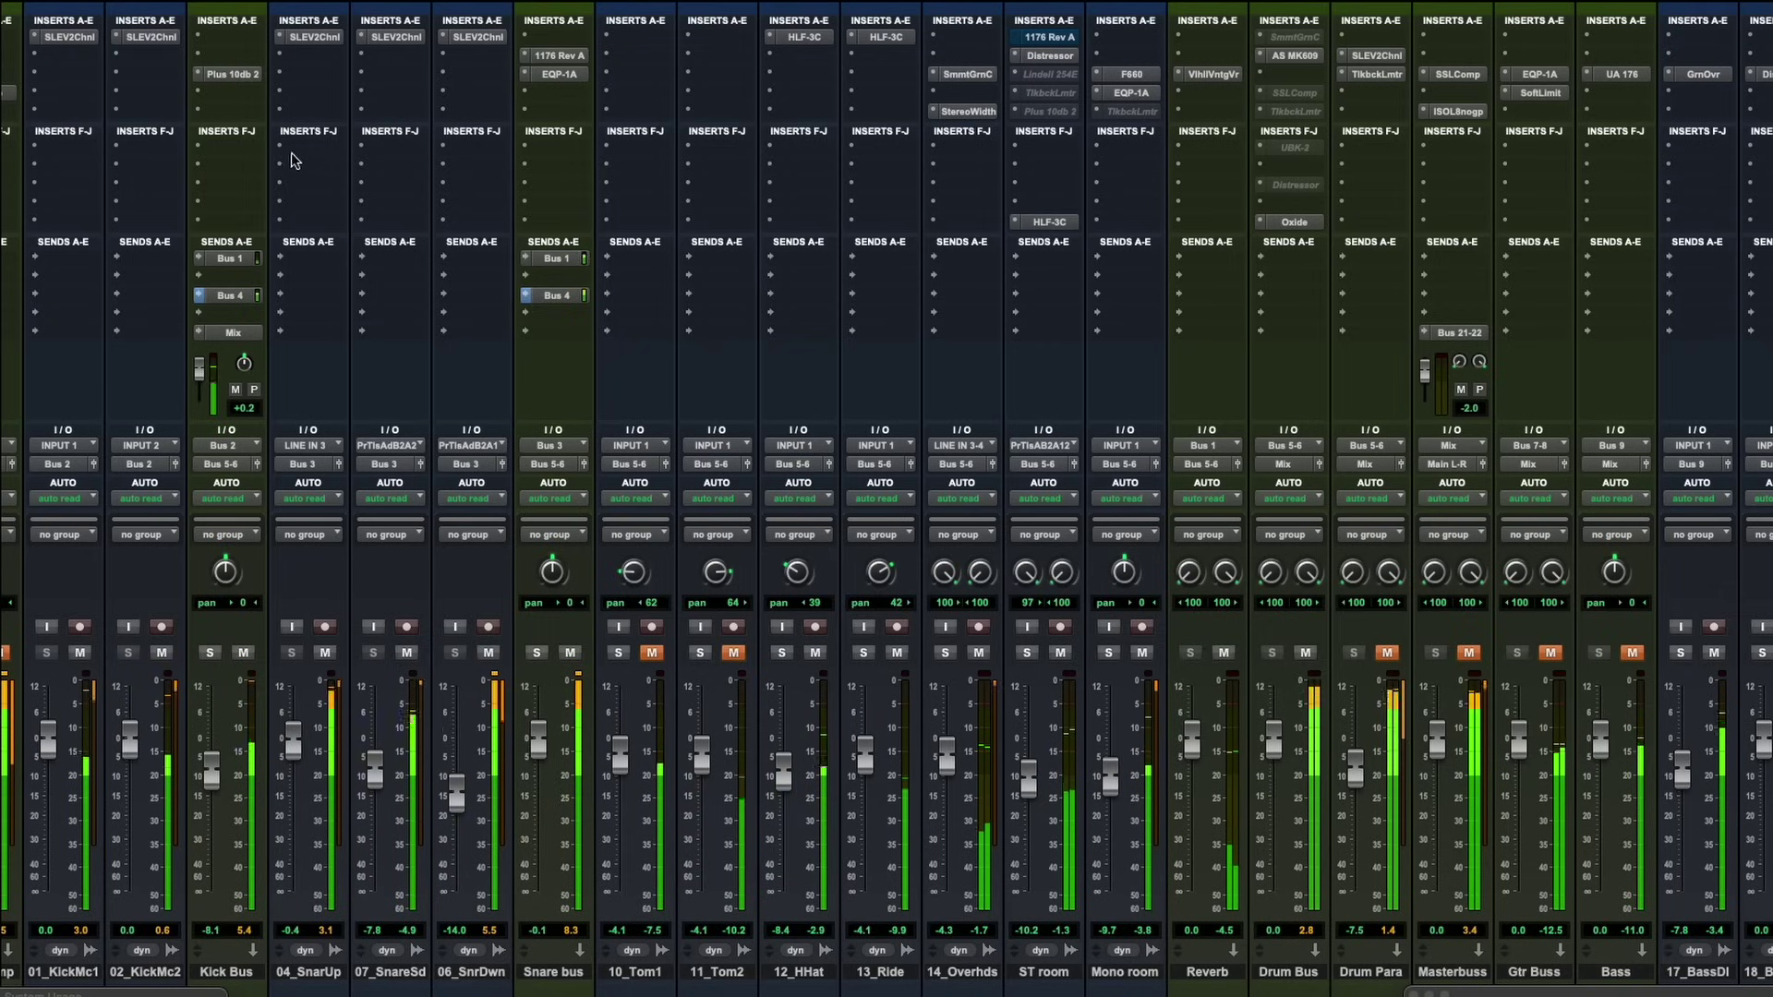
Step: Review the Plus 10db 2 equaliser on Kick Bus, and the 1176 Rev A and EQP-1A on Snare bus
left_click(229, 72)
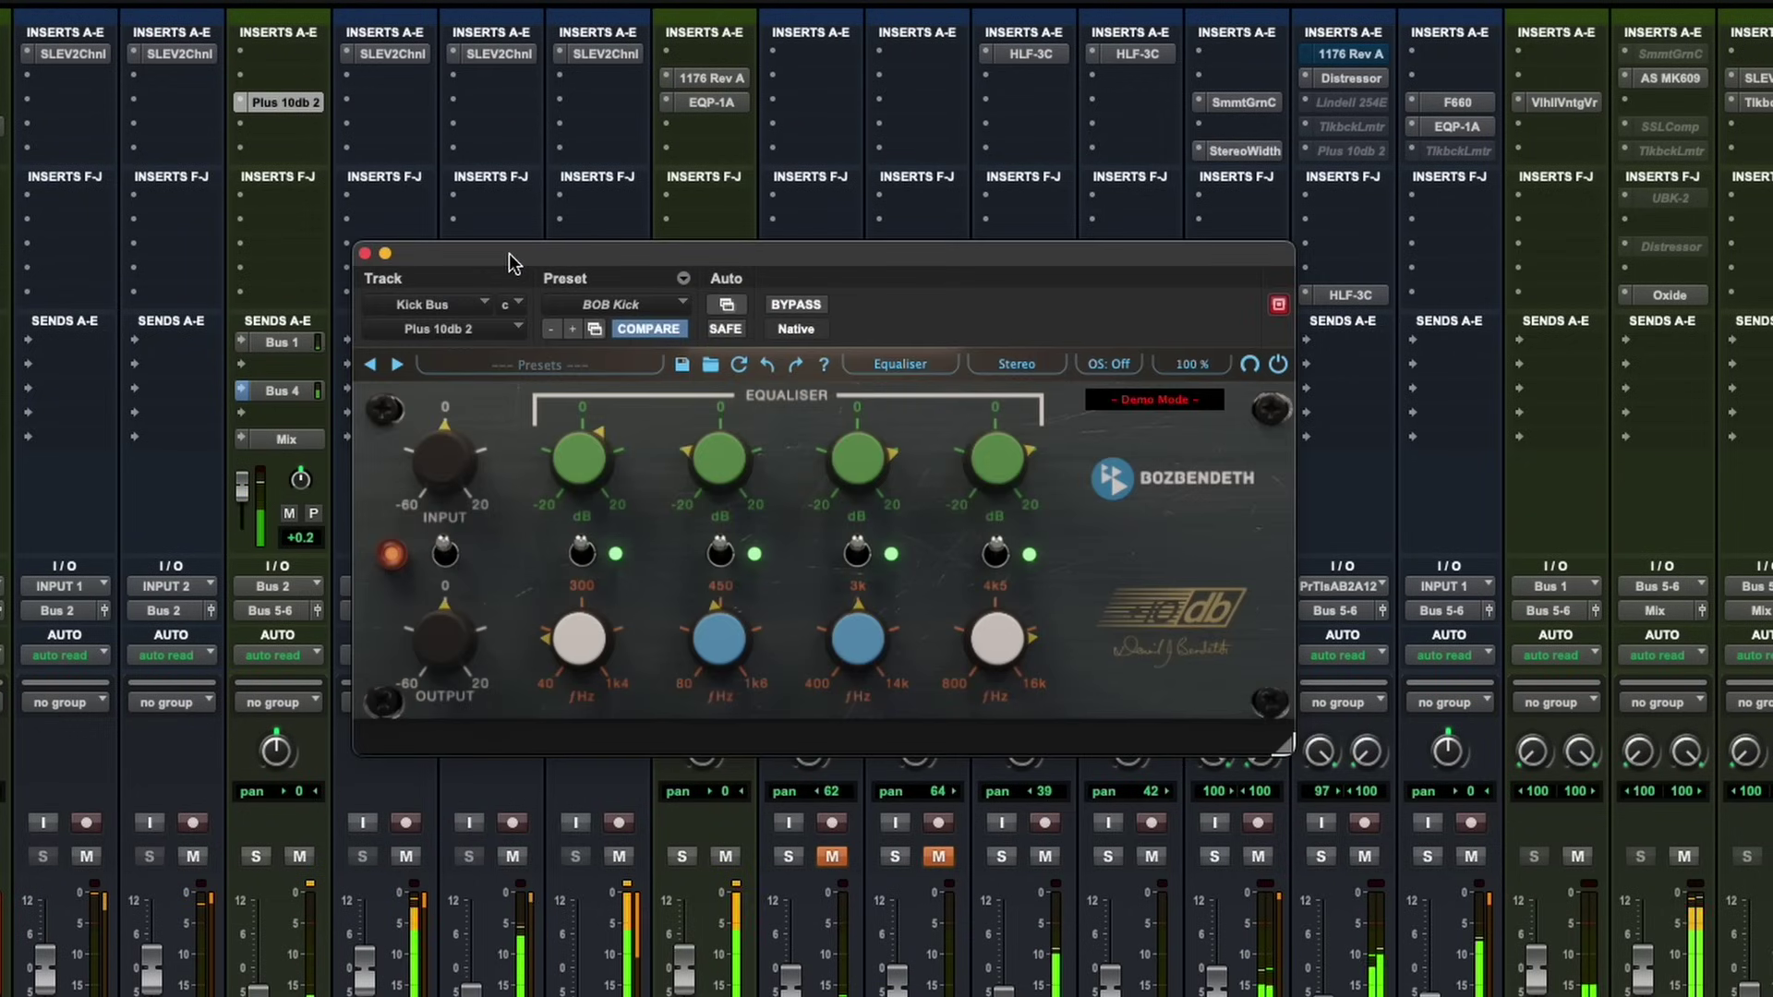
left_click(365, 254)
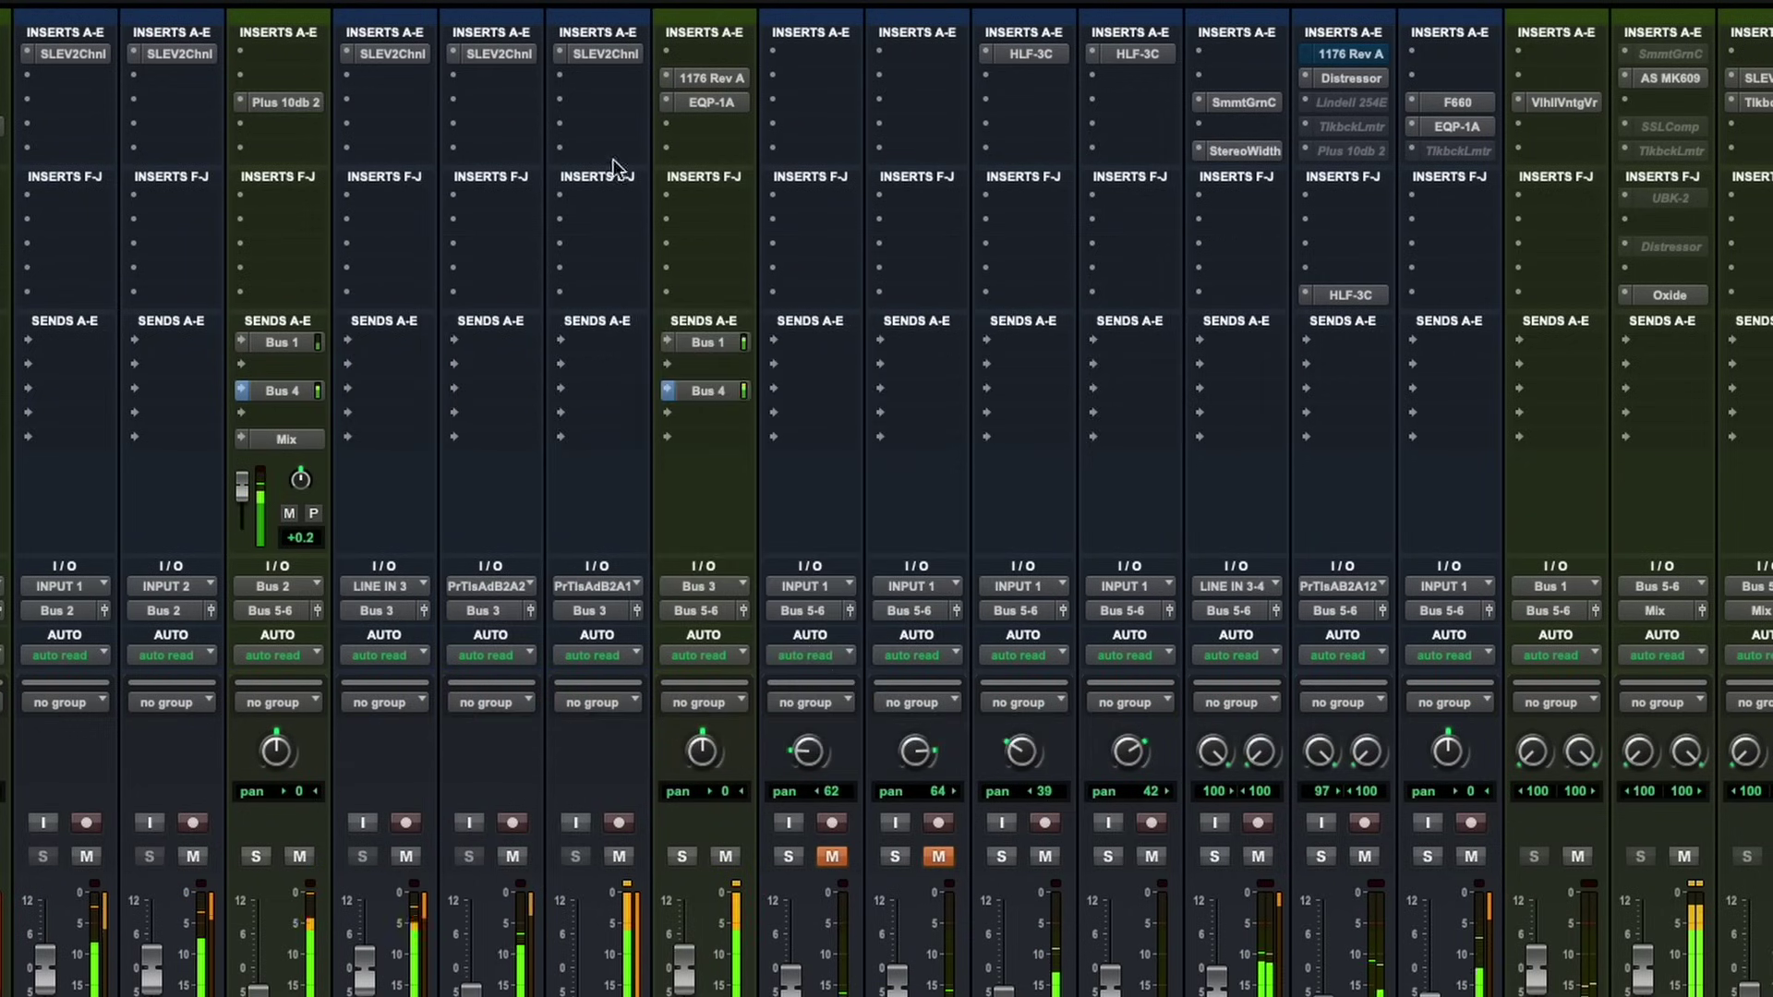
left_click(702, 77)
left_click(713, 102)
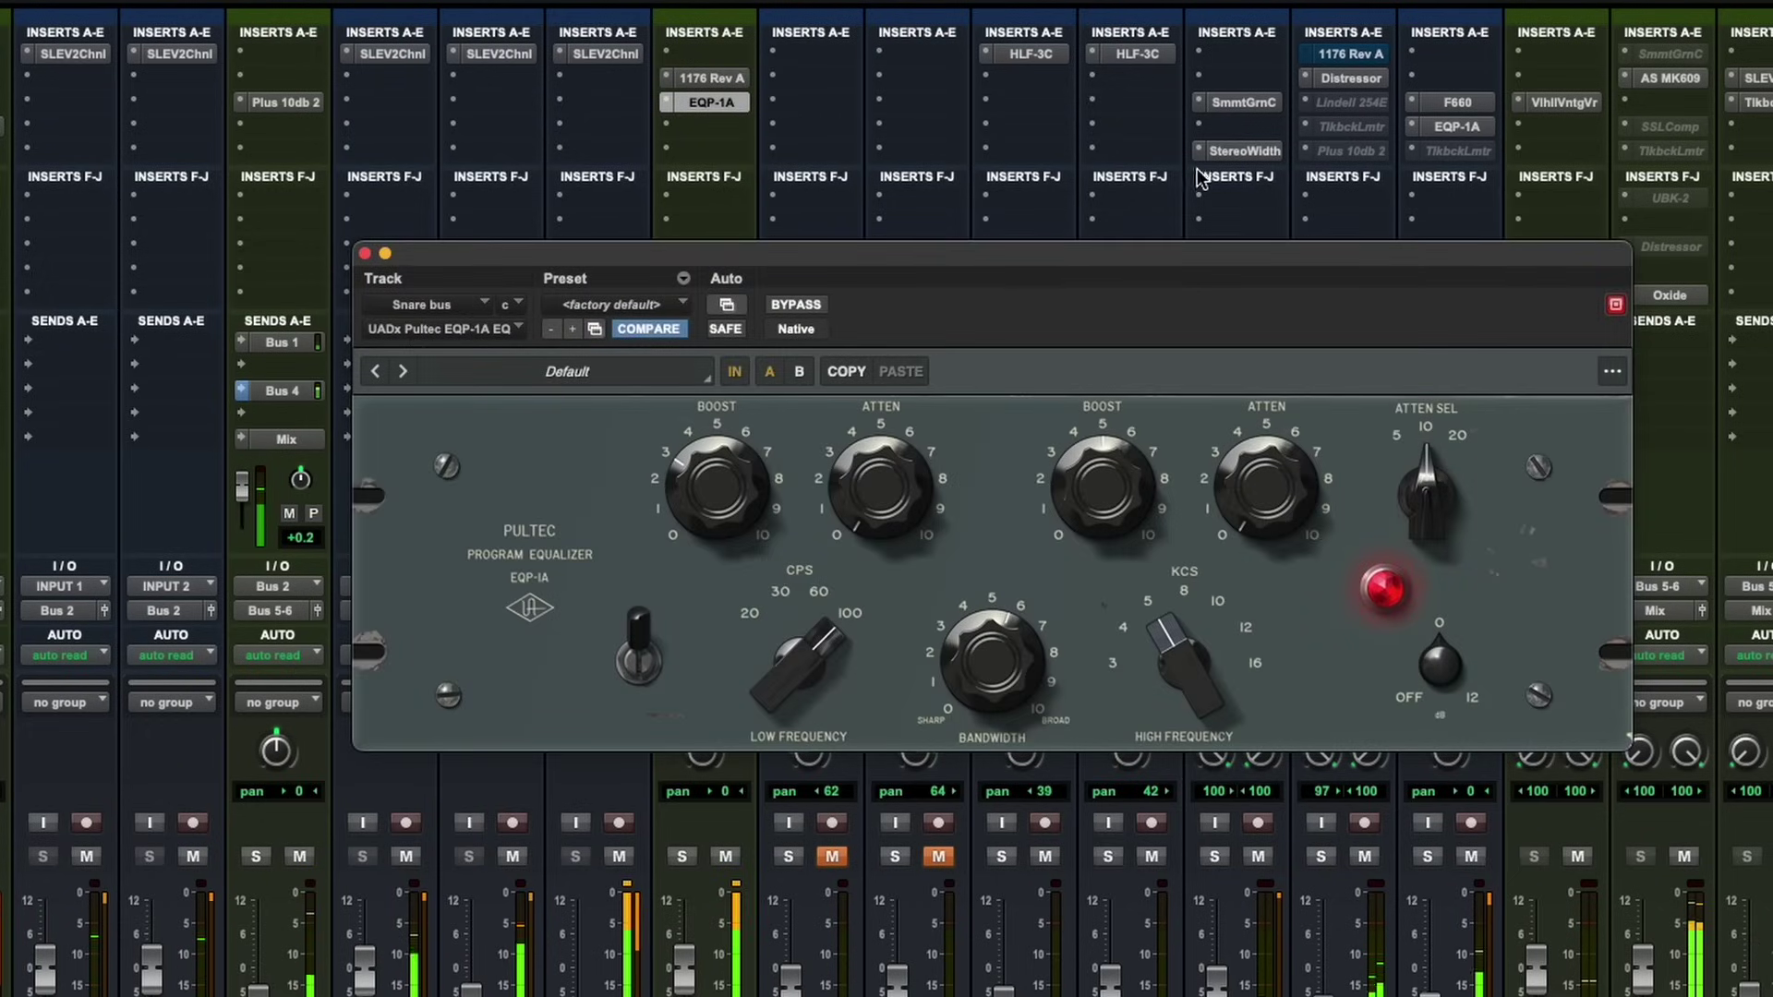
Step: Review the overheads' SmmtGrnC, the ST room Distressor, the Mono room F660 and the Drum Bus MK609, and close the plug-in window
left_click(1244, 102)
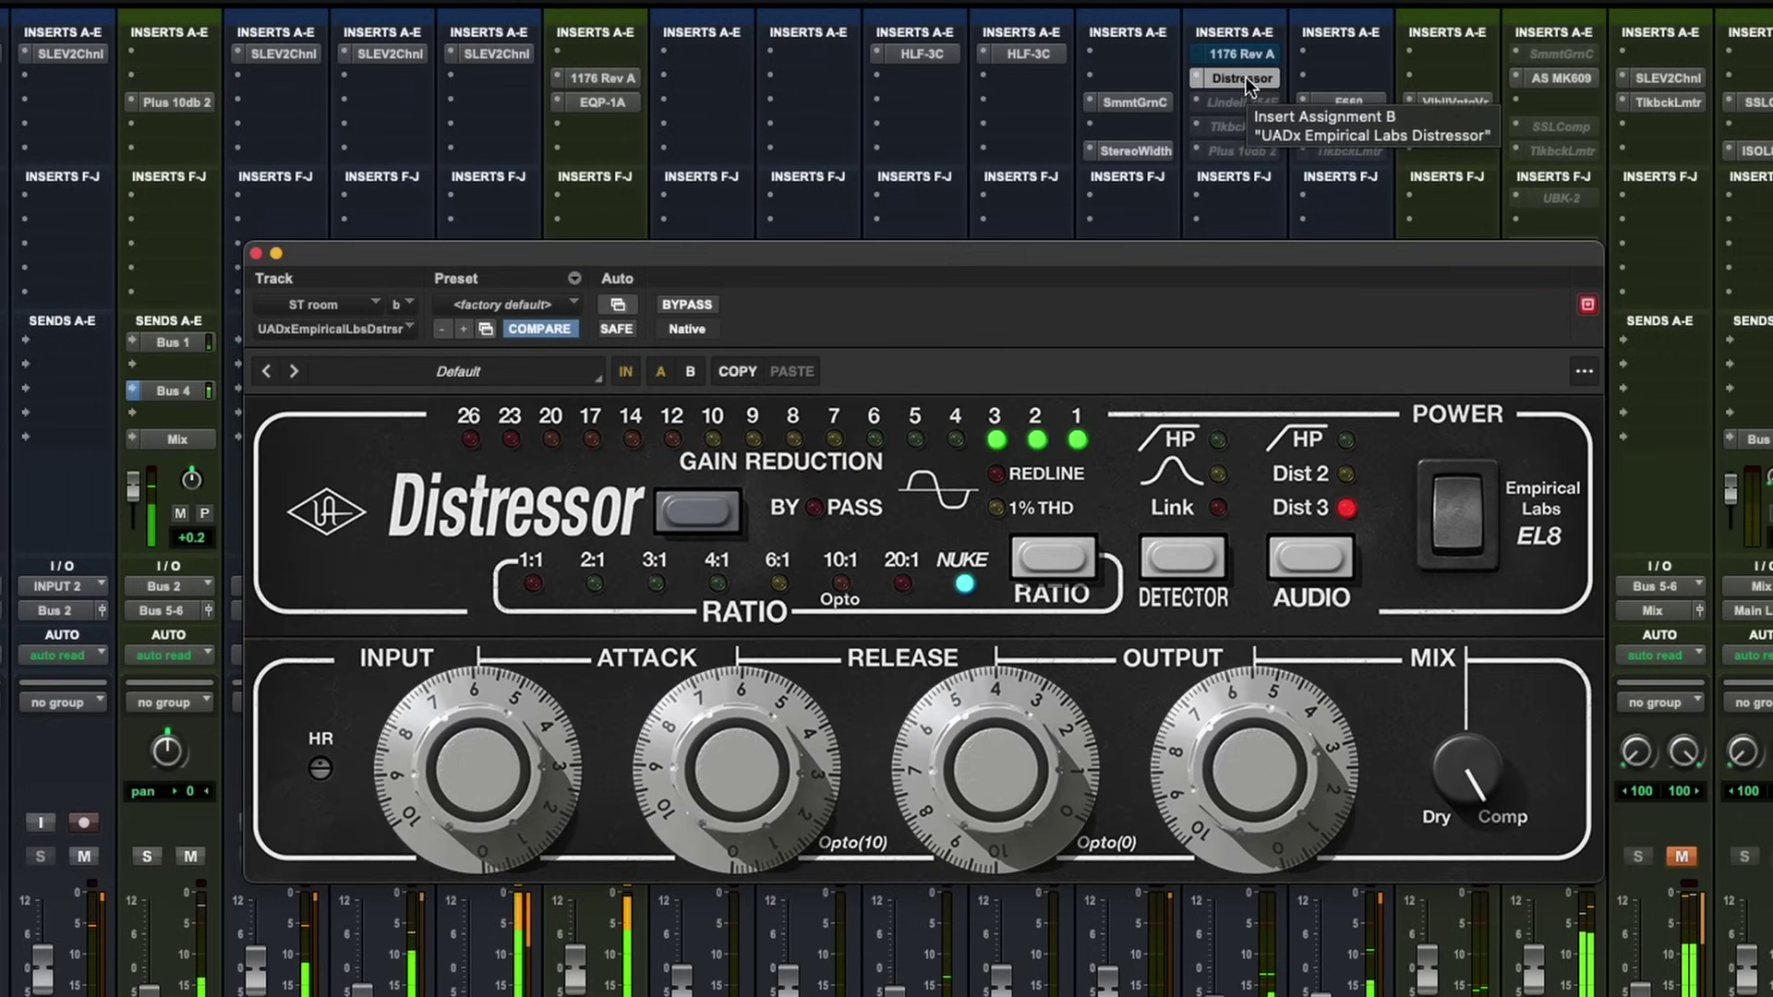
left_click(1359, 103)
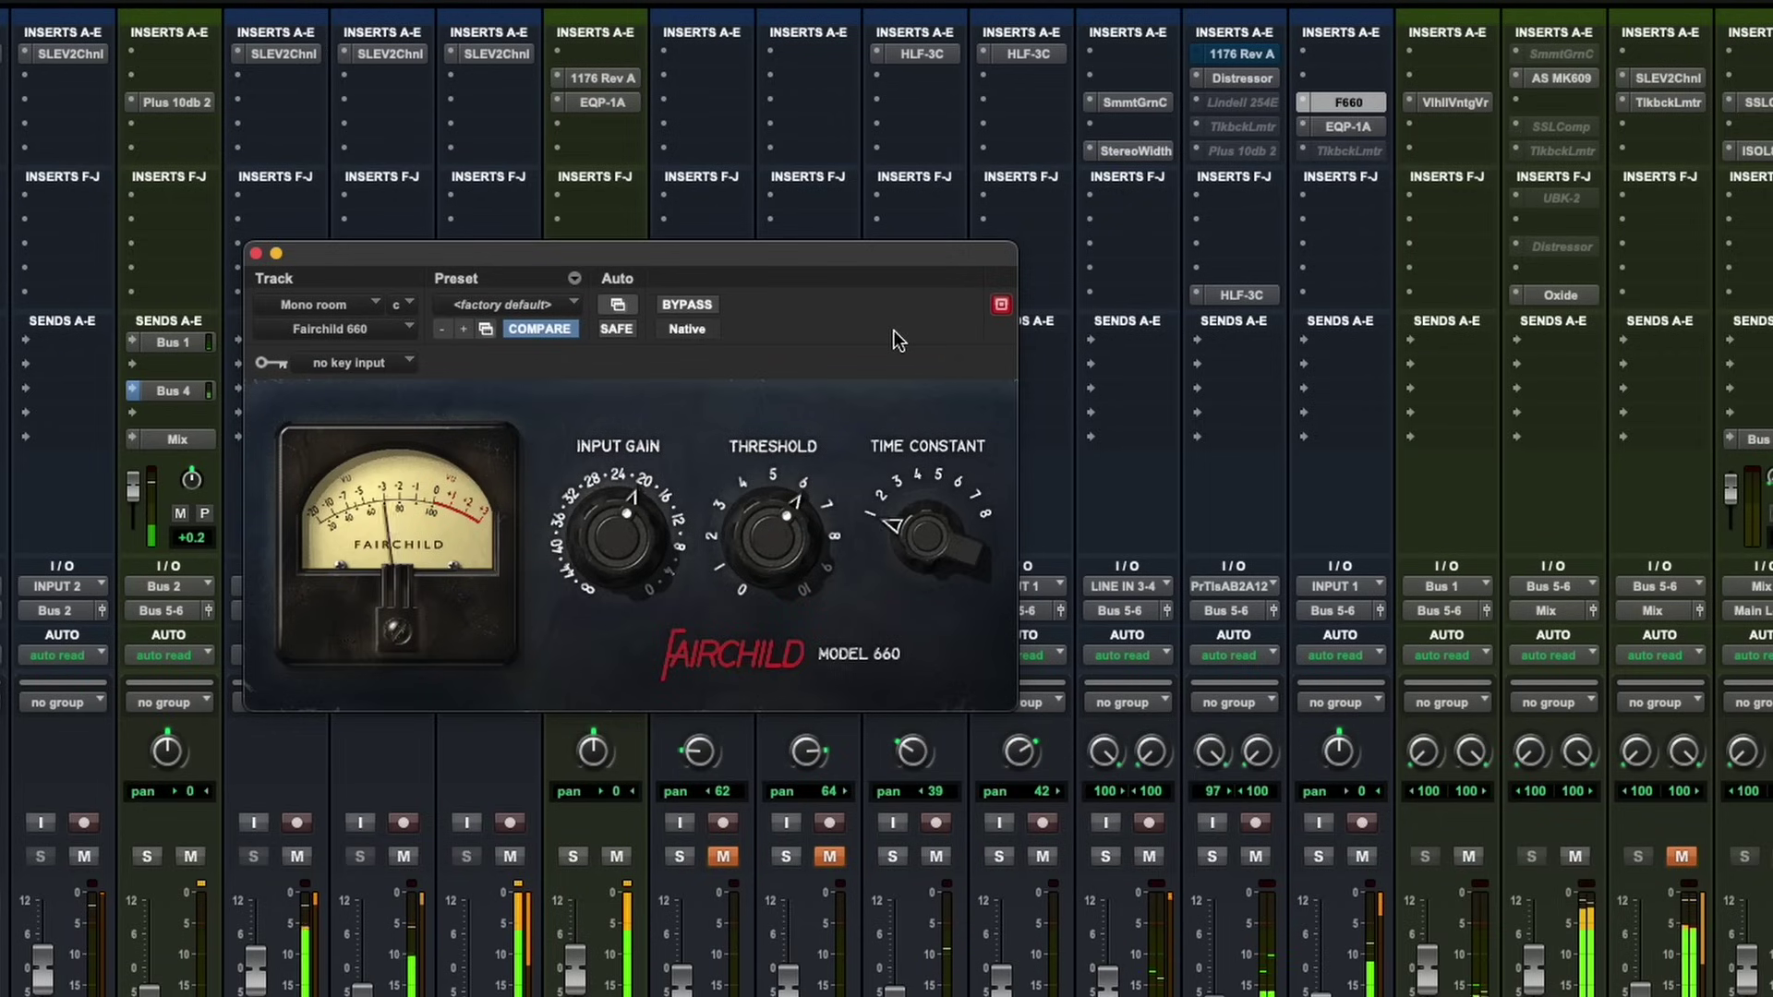
left_click(256, 254)
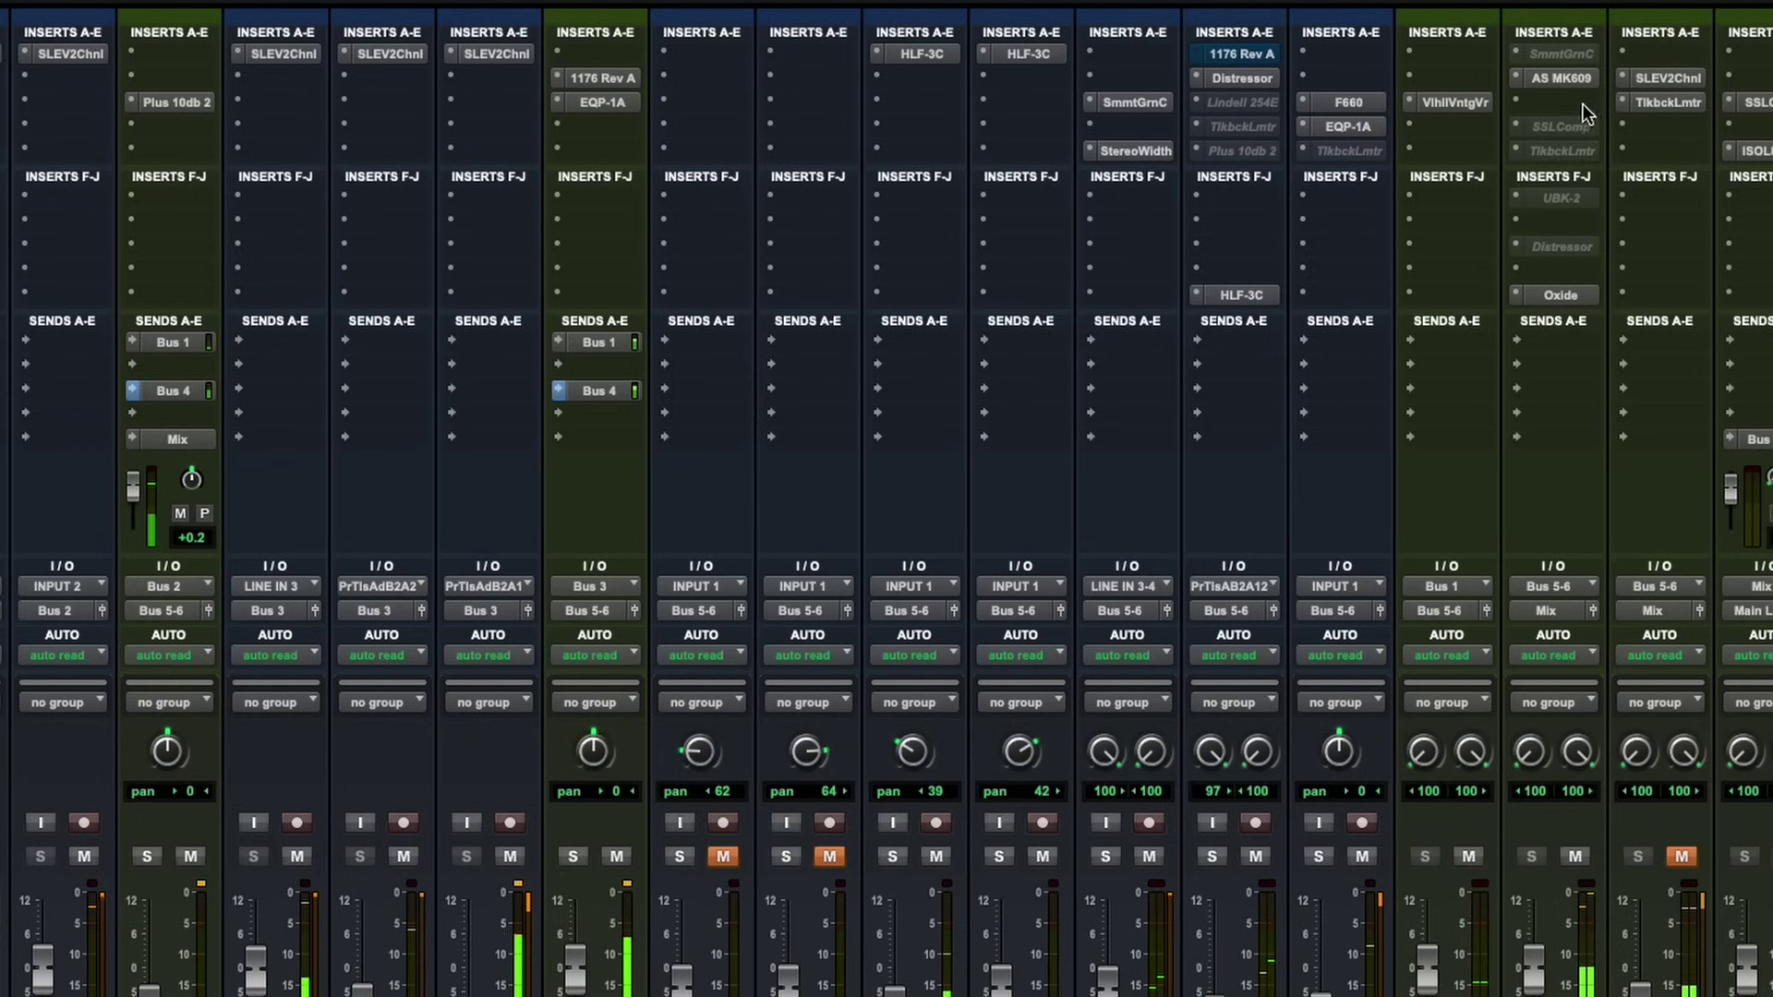
left_click(1572, 80)
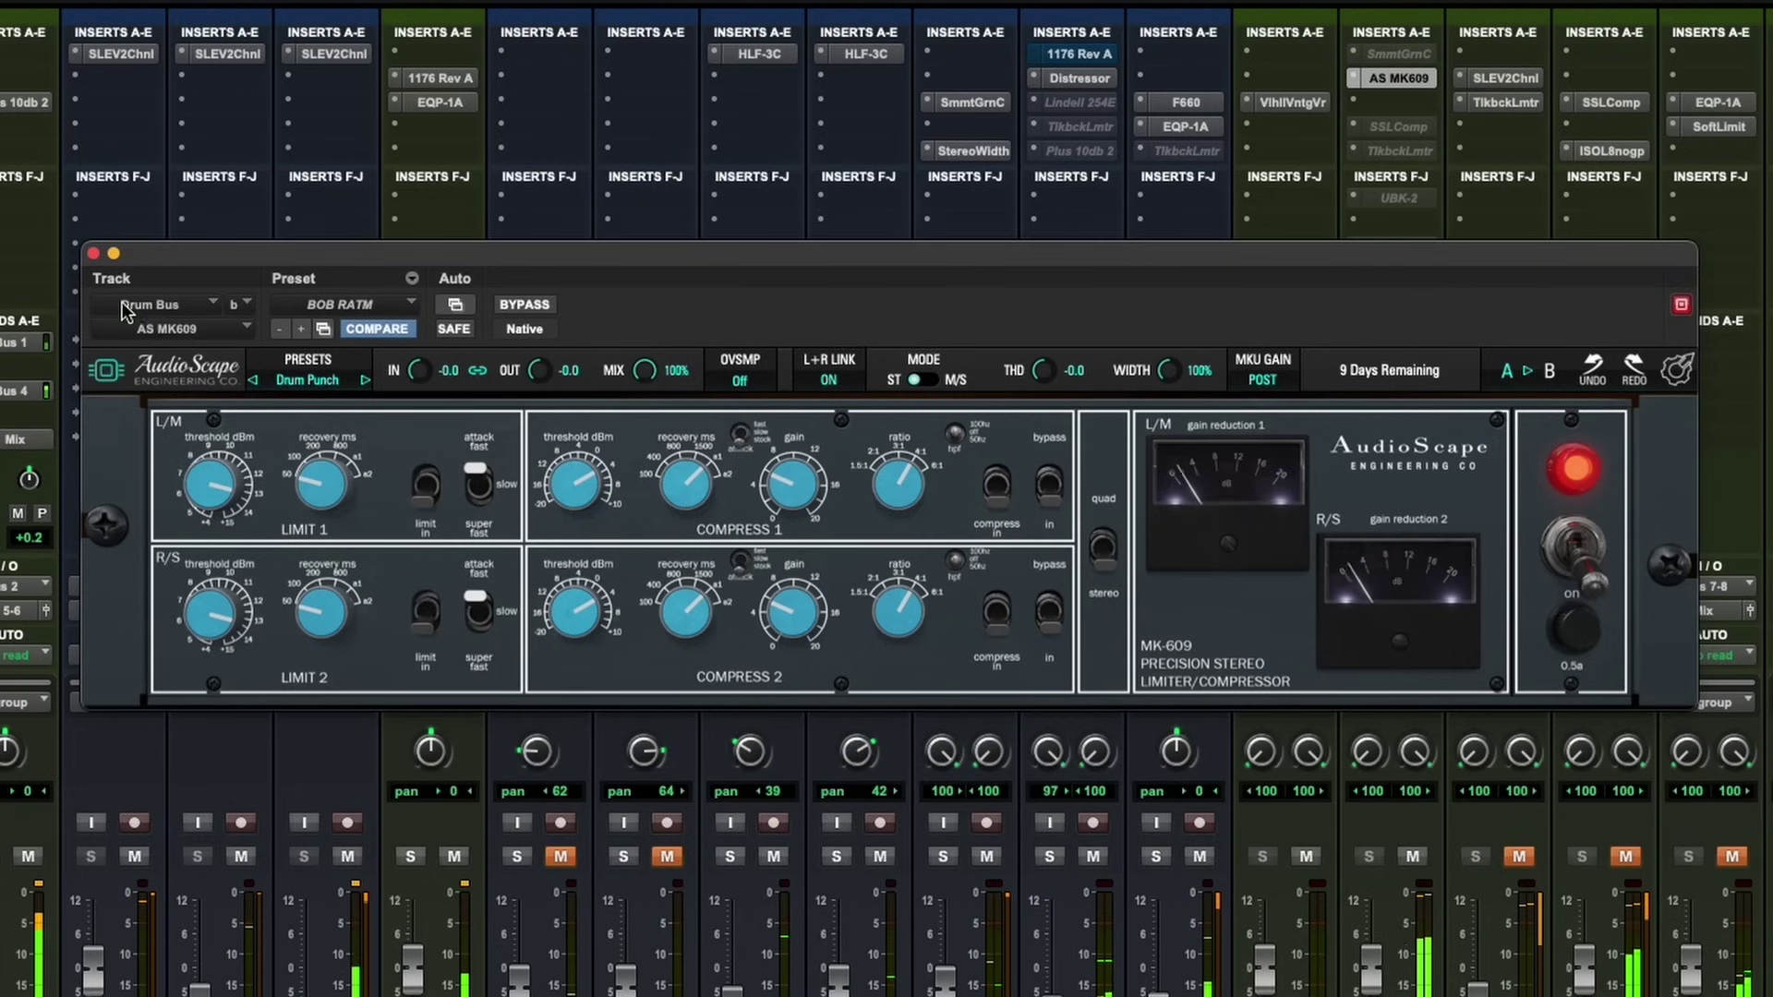
left_click(93, 253)
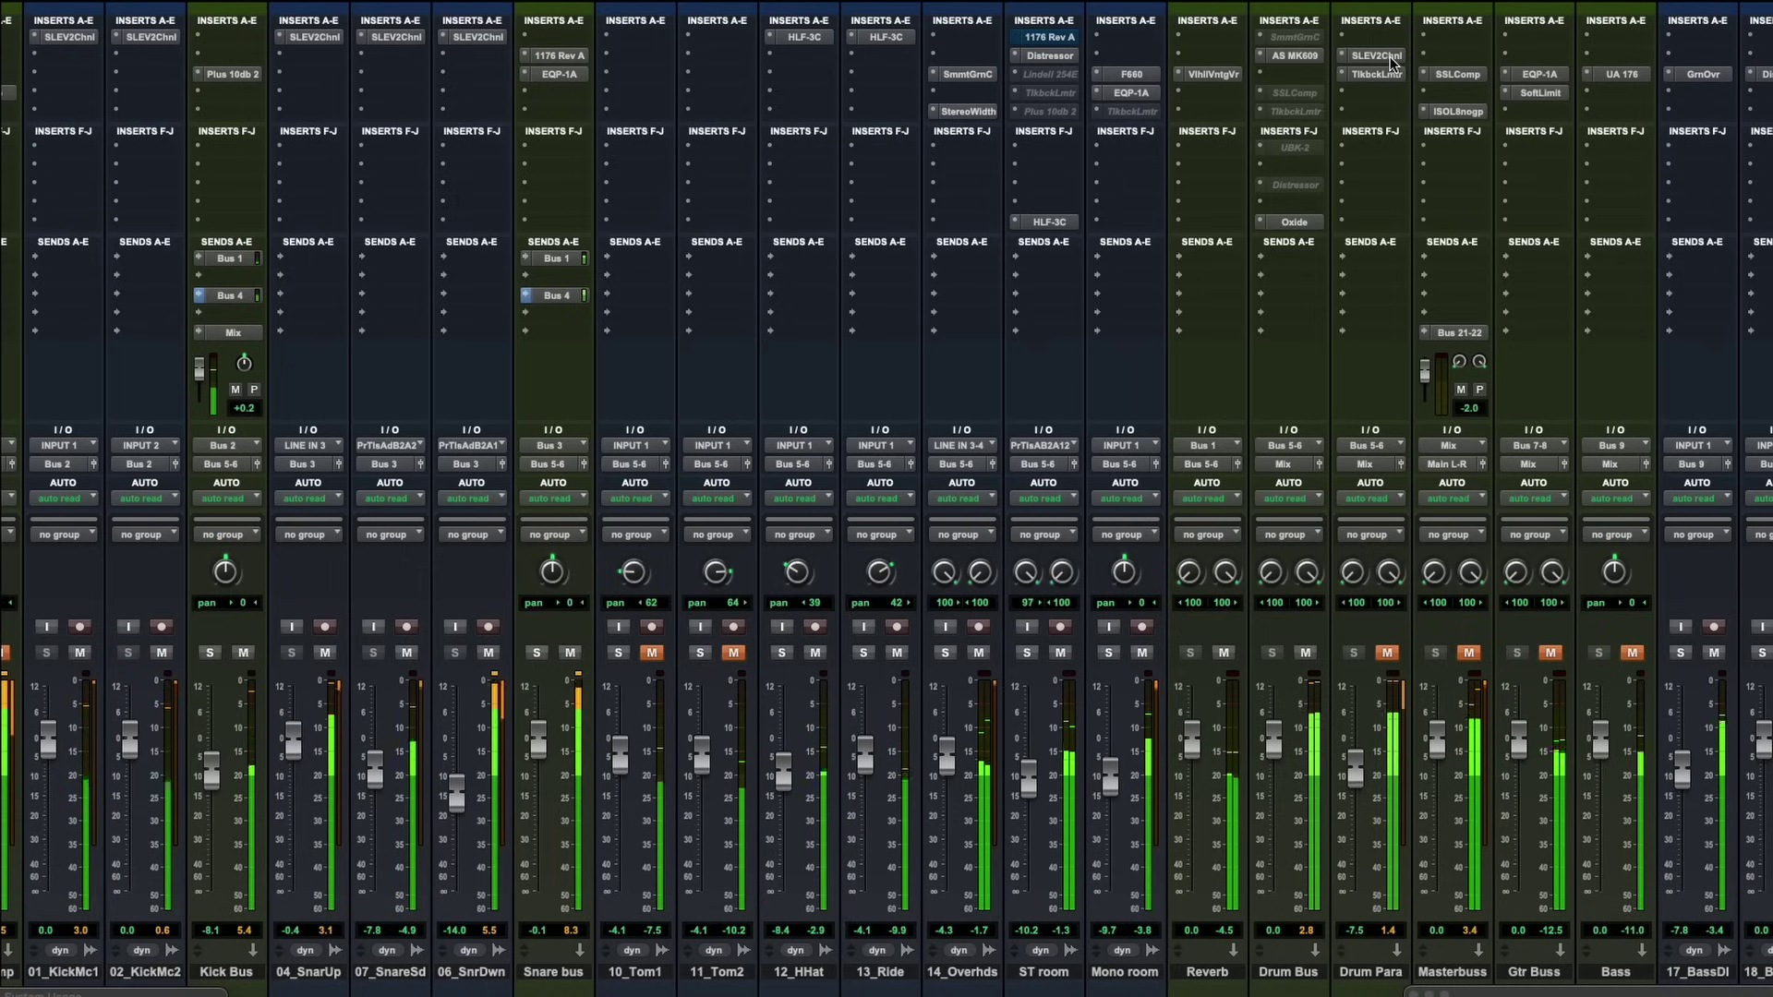
Step: Open the SSLComp on Masterbuss, move its window clear, examine its release and compression settings, and close it
left_click(1452, 74)
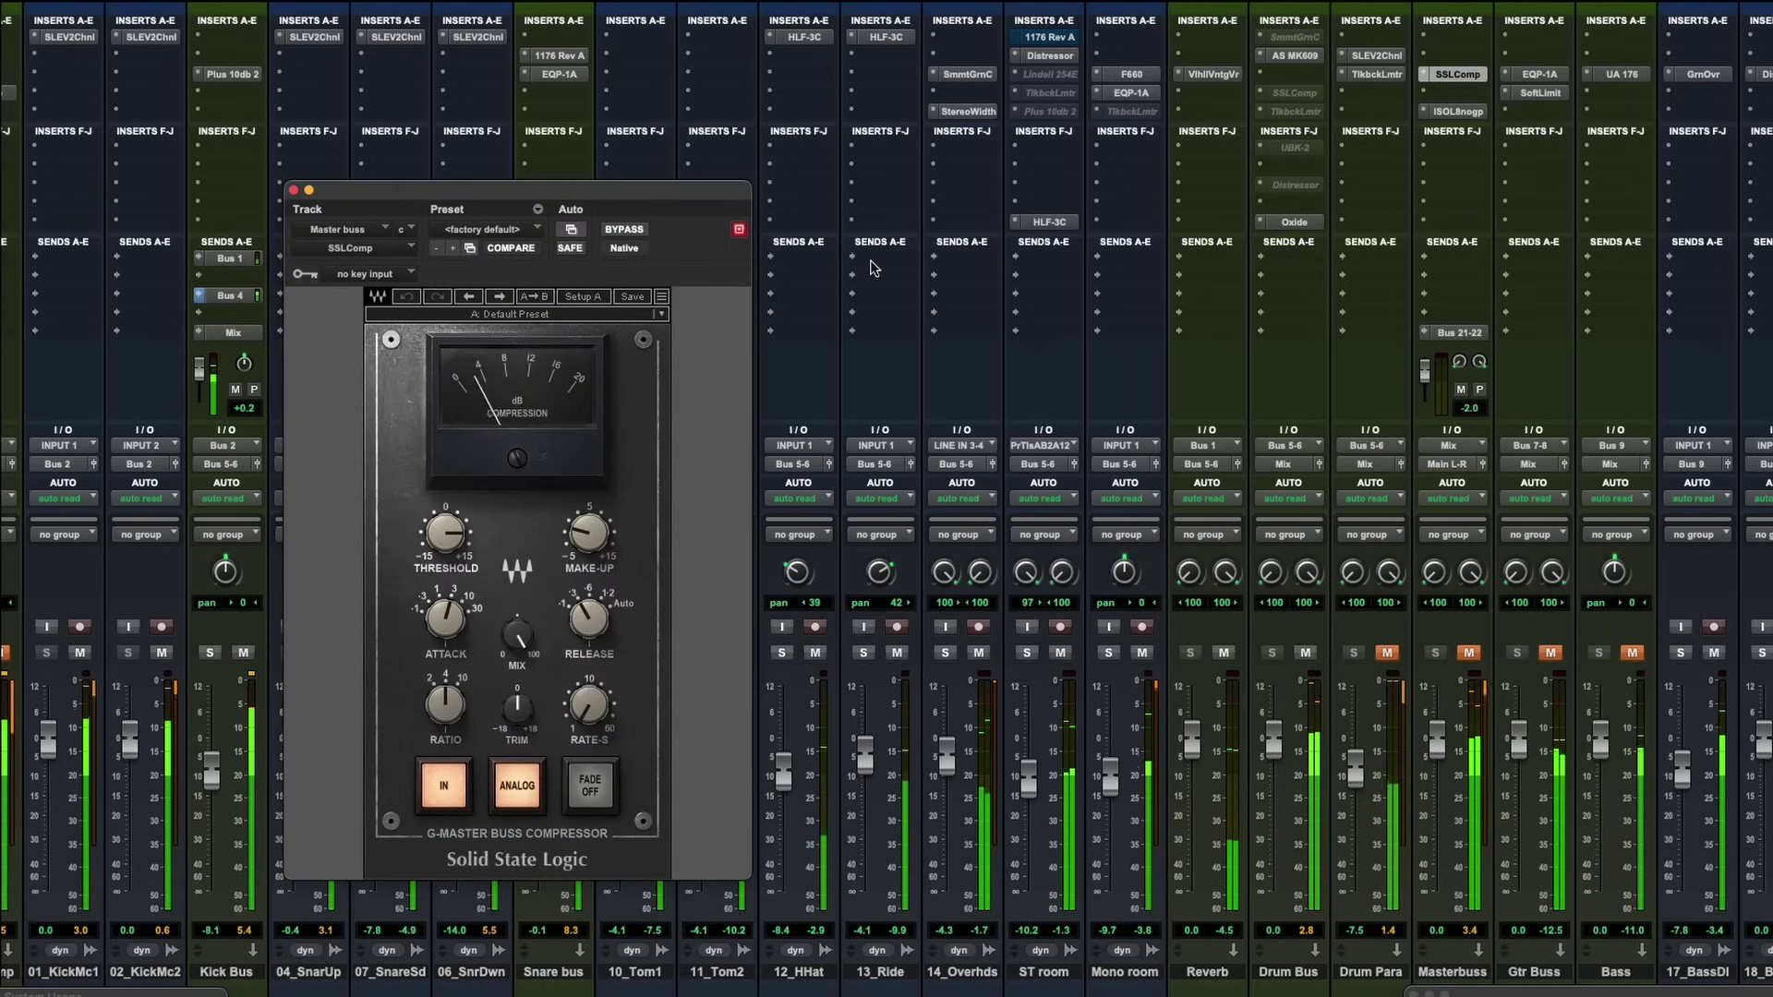
left_click_drag(711, 210, 894, 194)
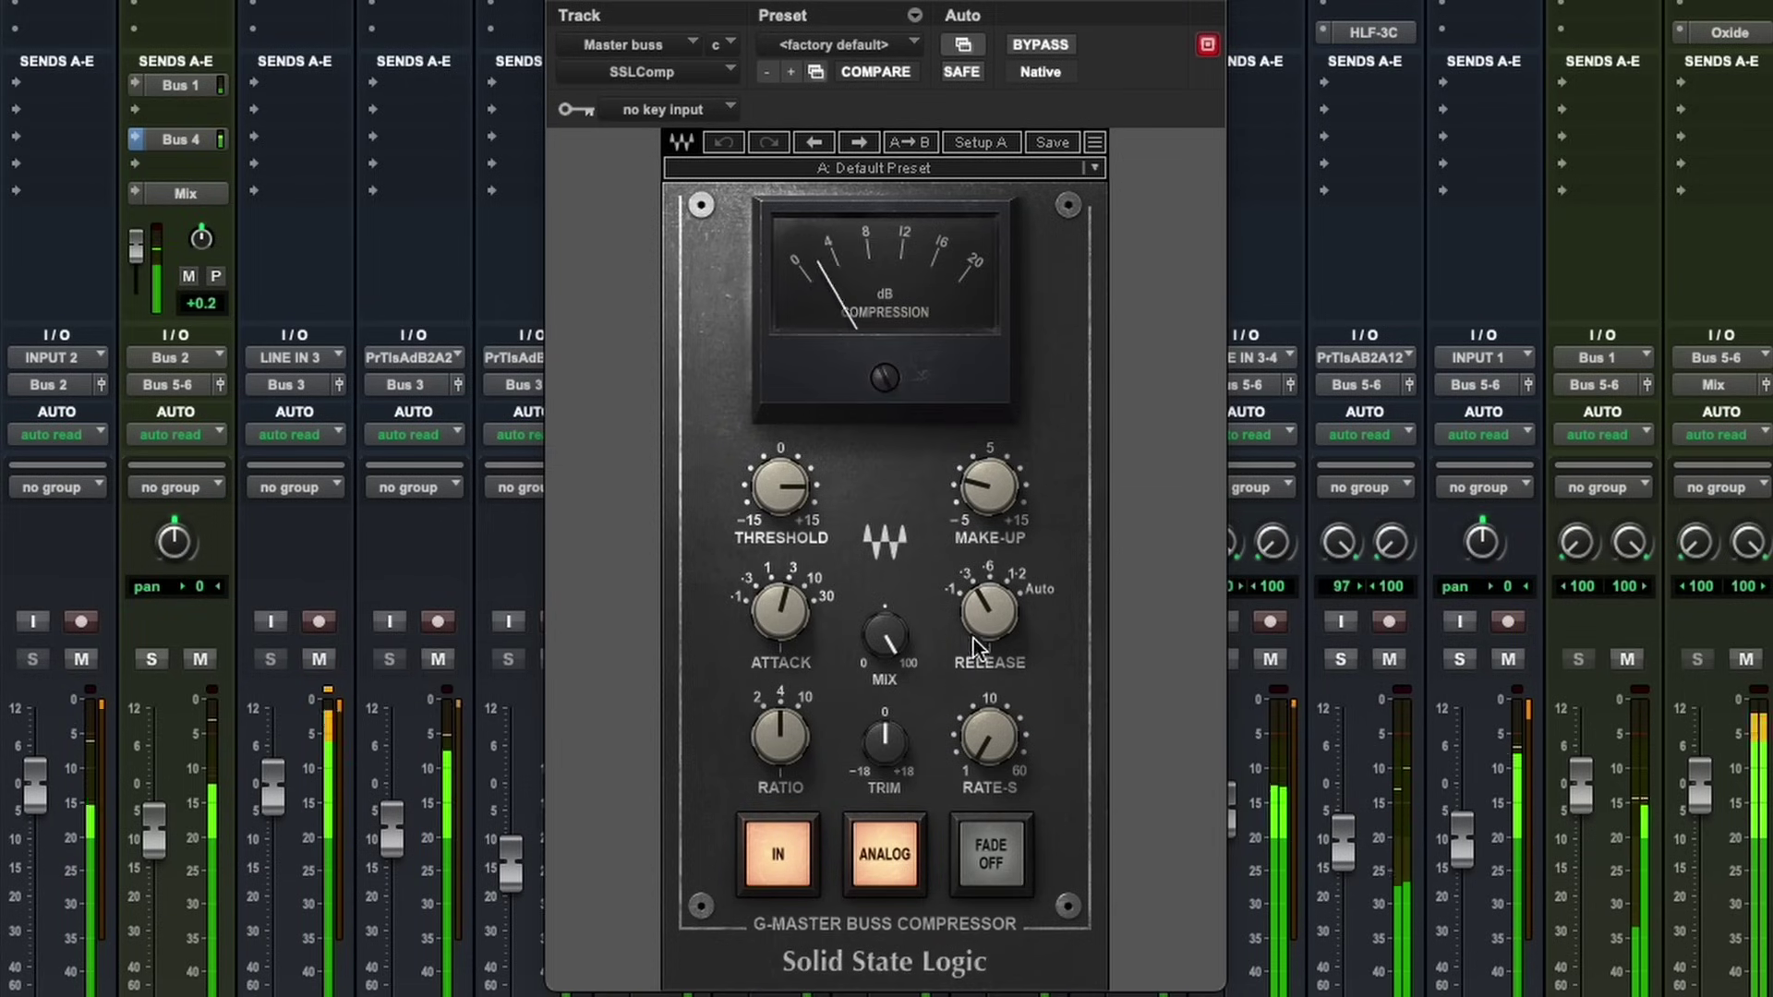
mouse_move(985, 622)
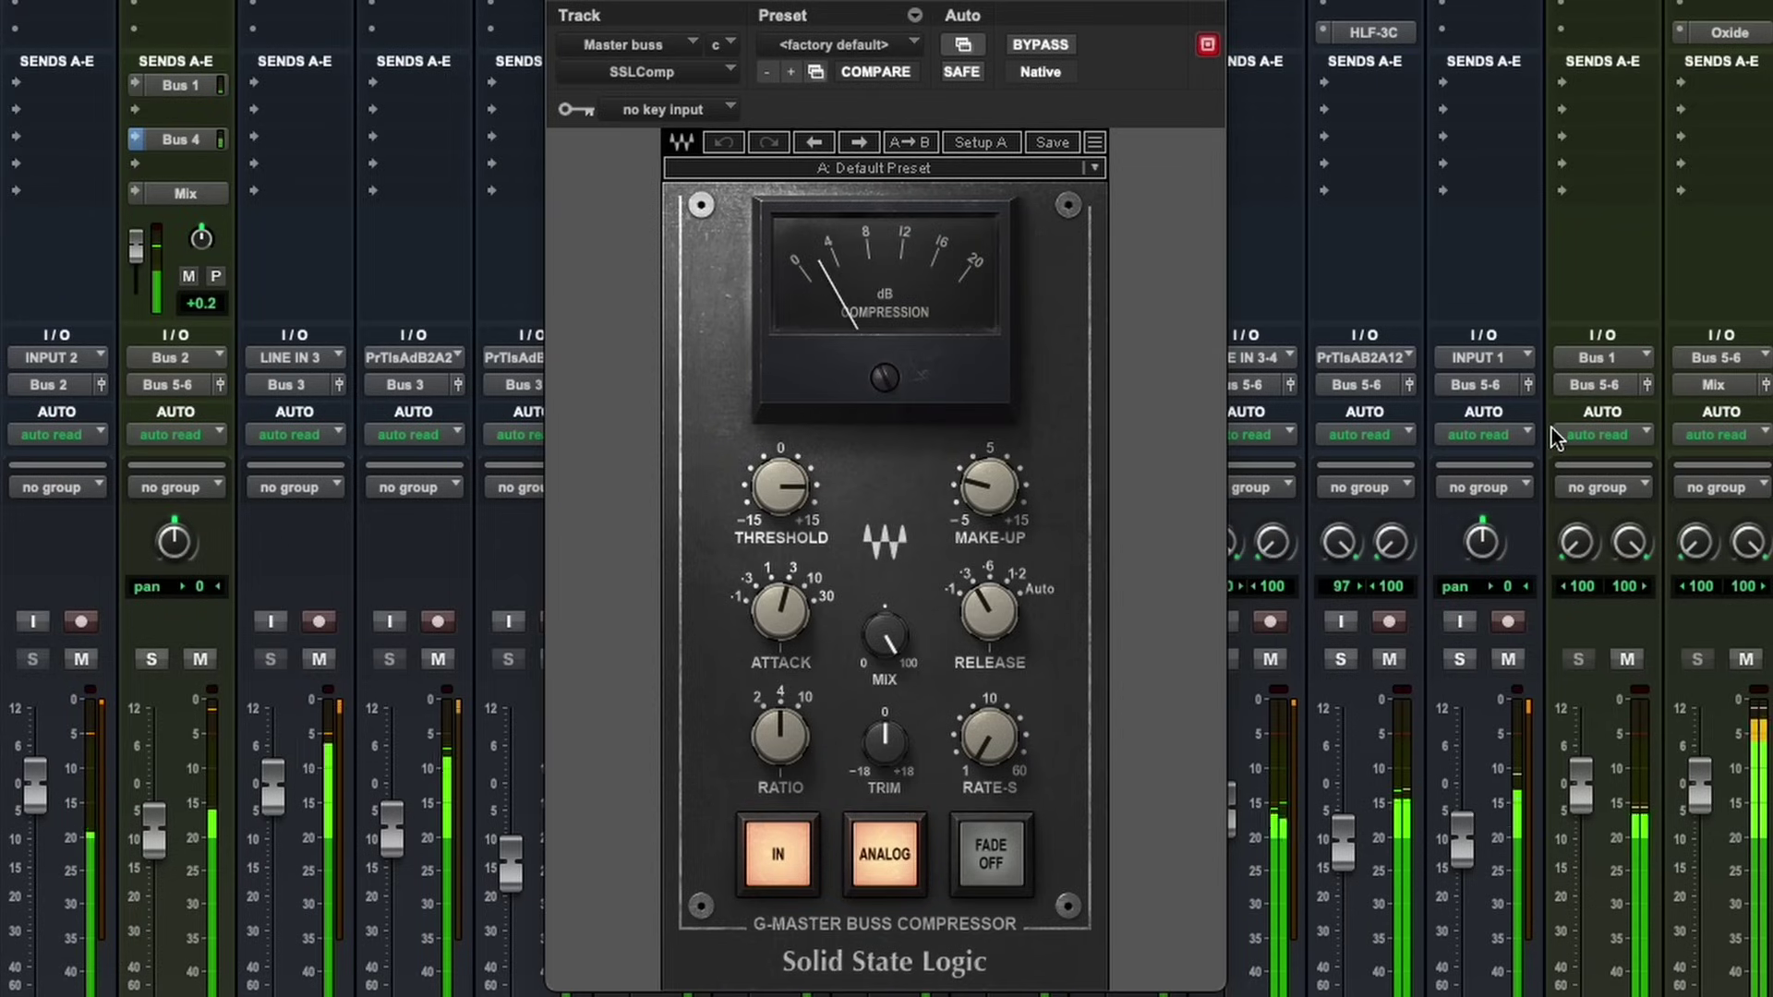
left_click(562, 1)
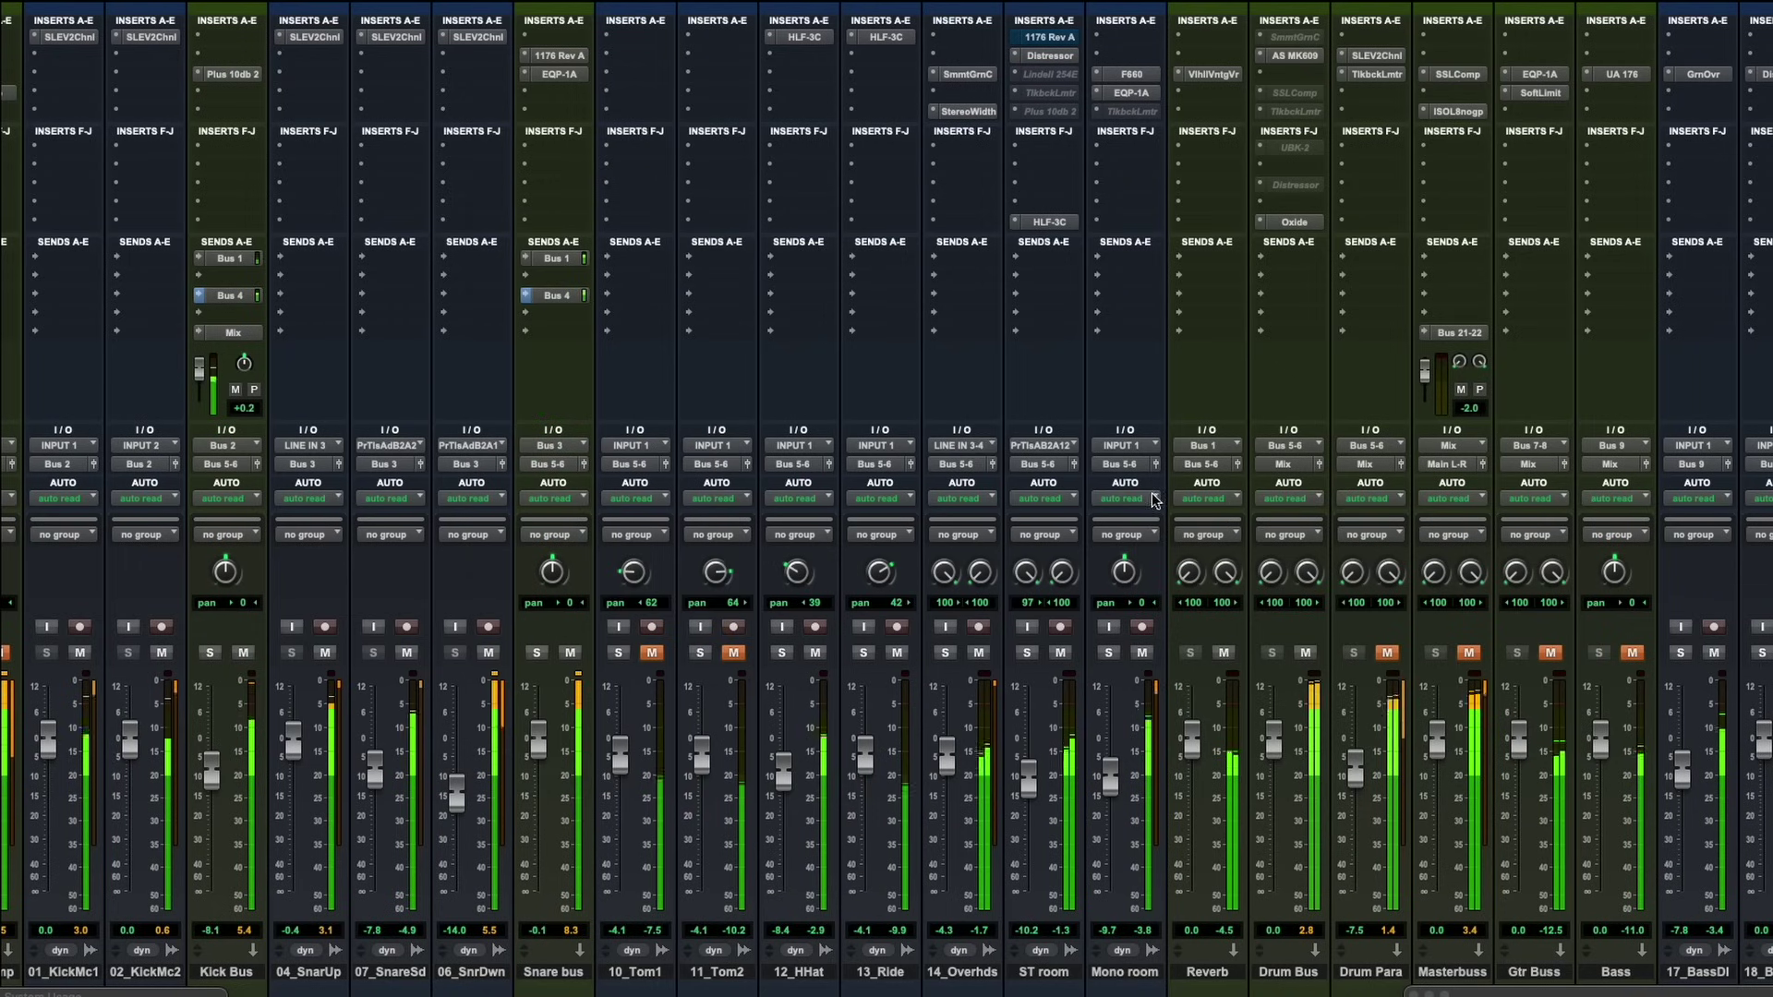